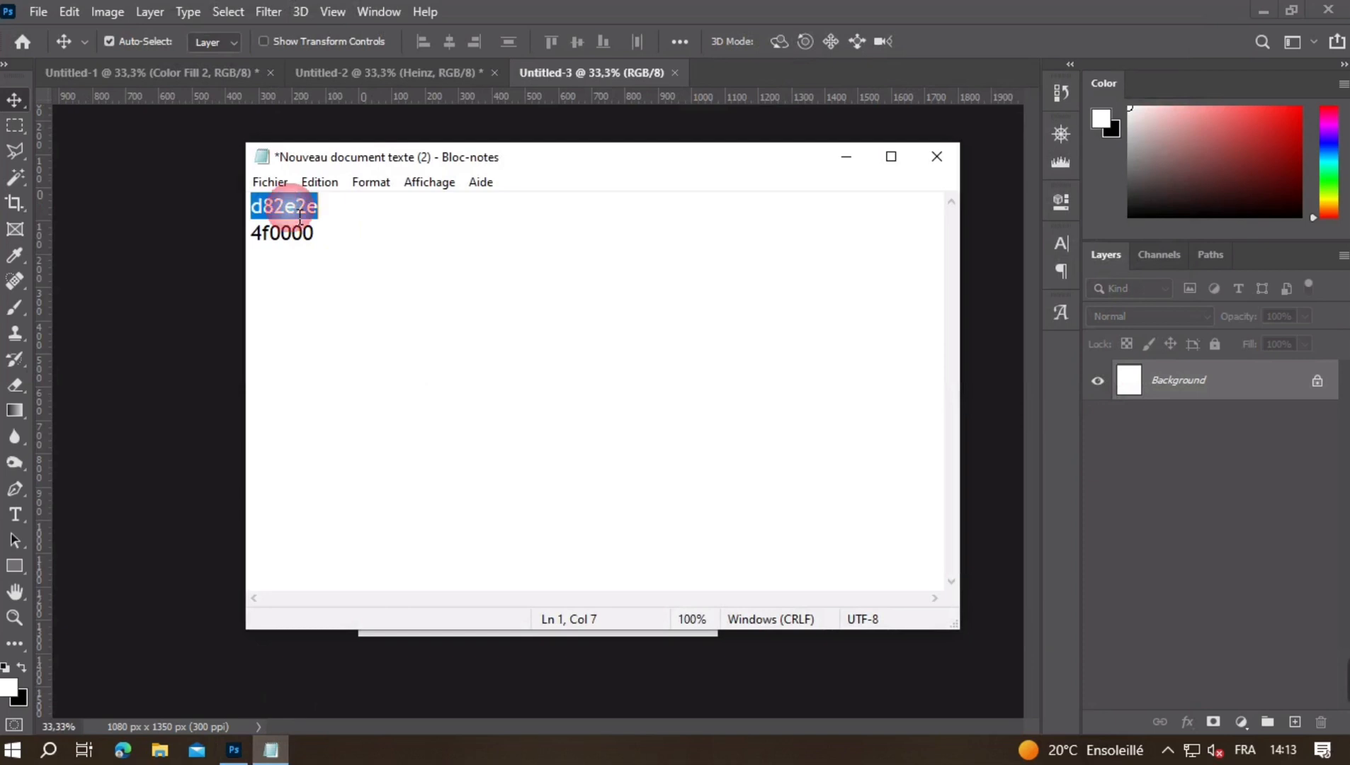
- Add a solid colour fill layer using the copied hex colour d82e2e
click(1258, 632)
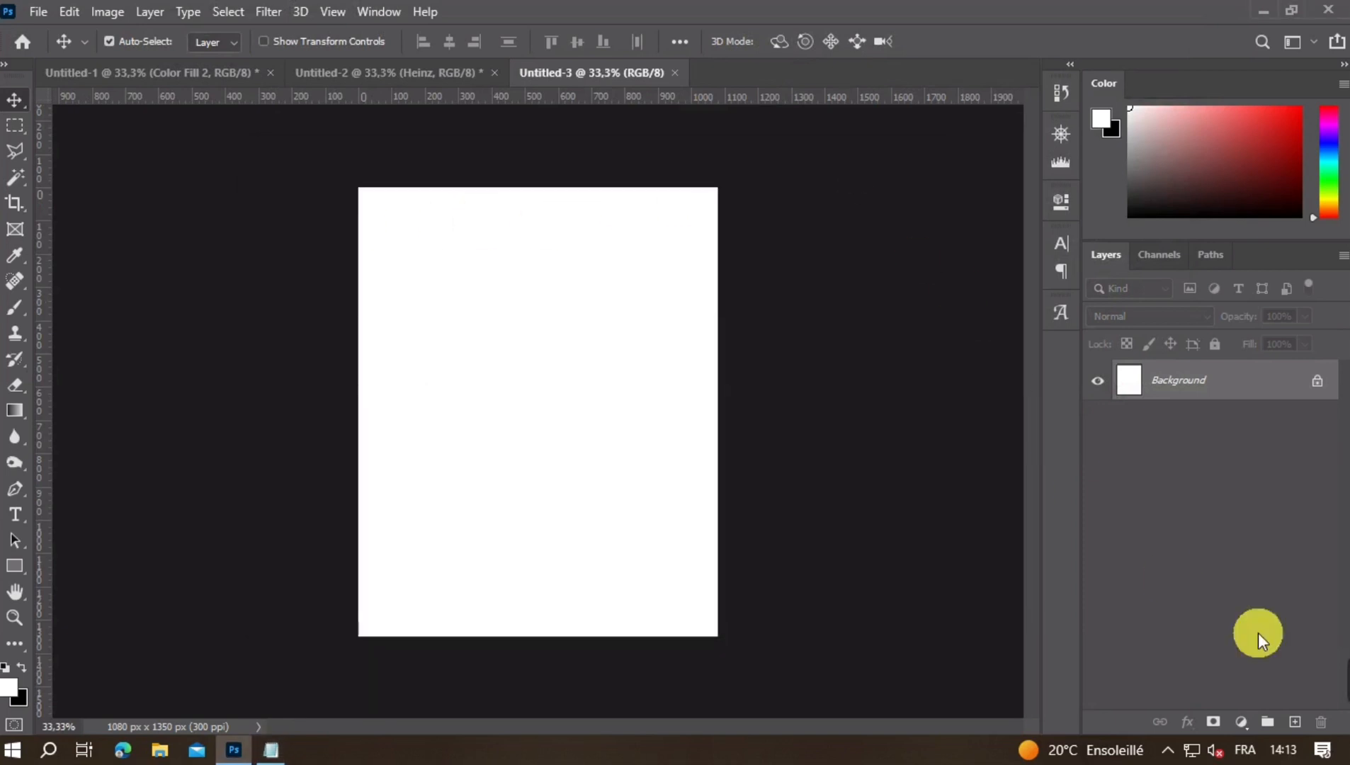
click(1258, 722)
click(1249, 364)
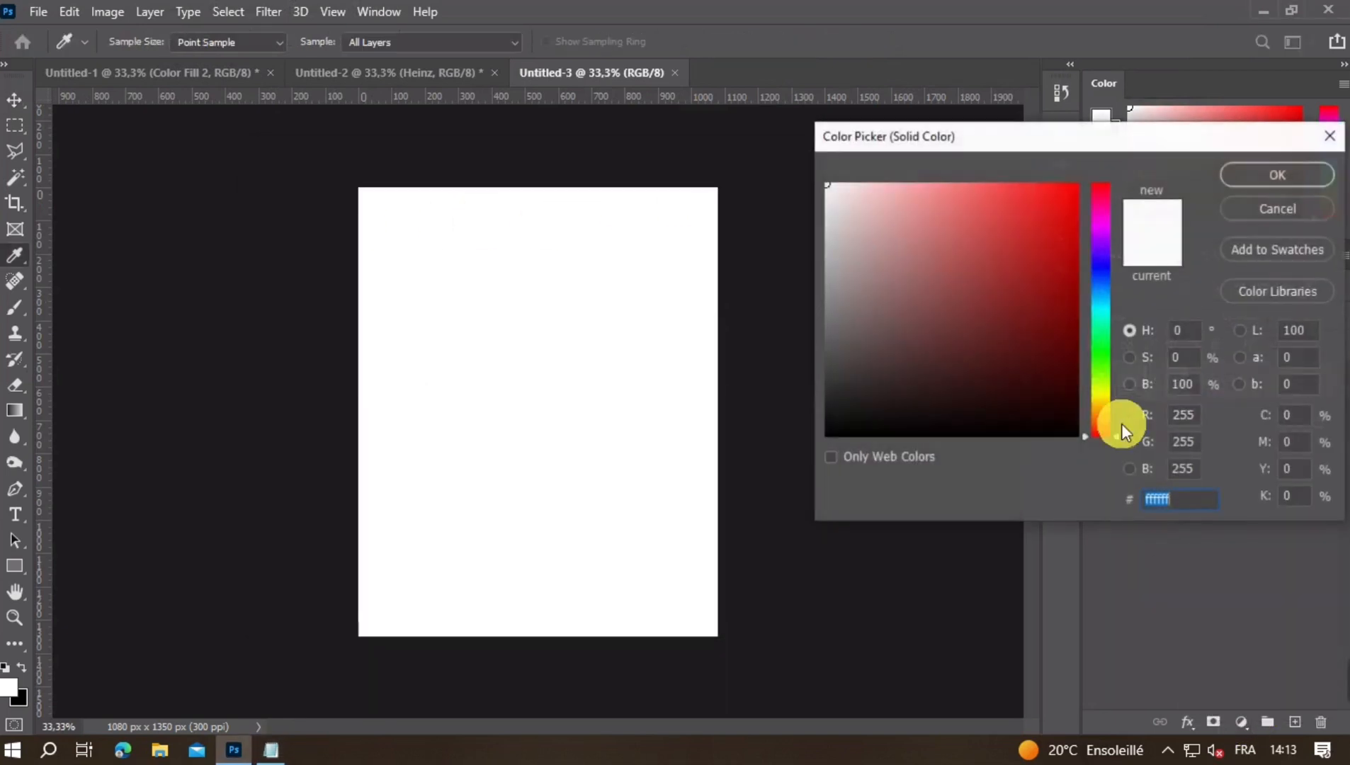
drag(1066, 140, 499, 168)
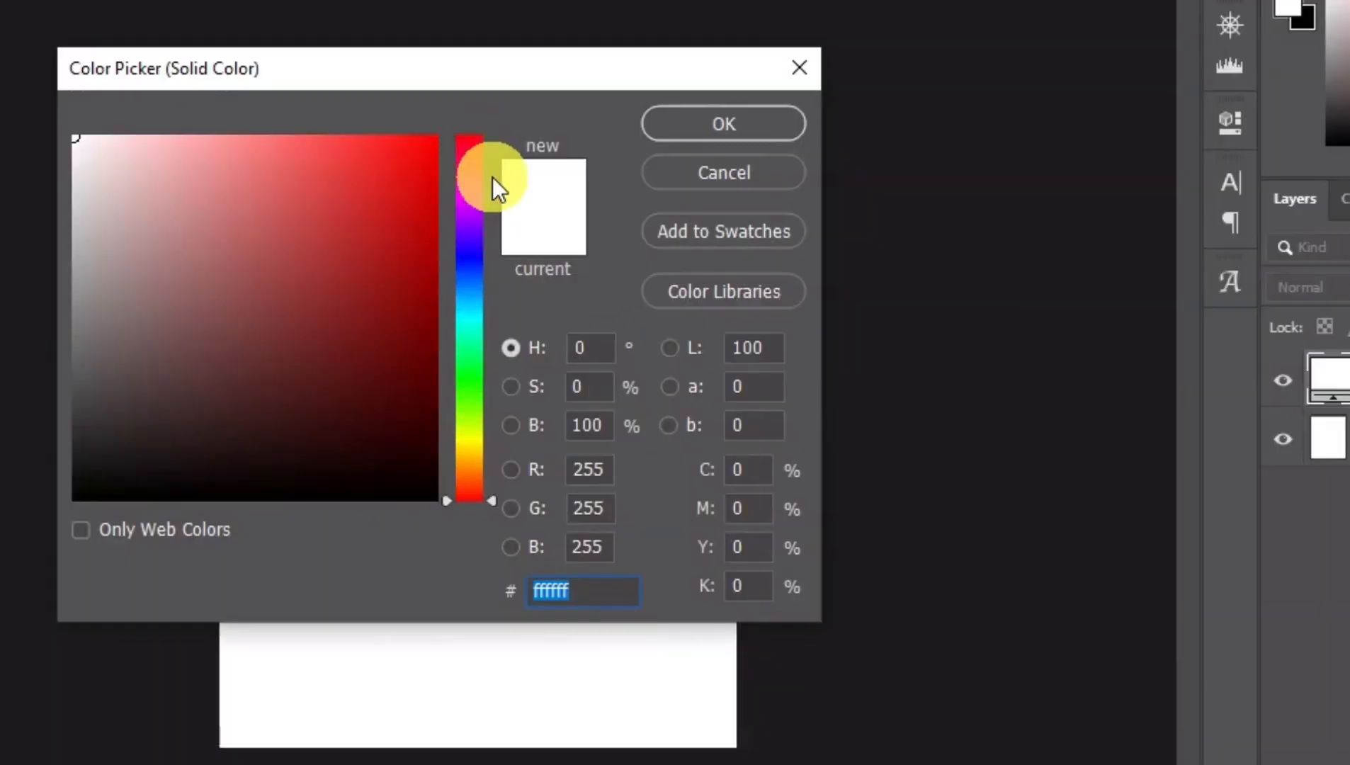
text(d82e2e)
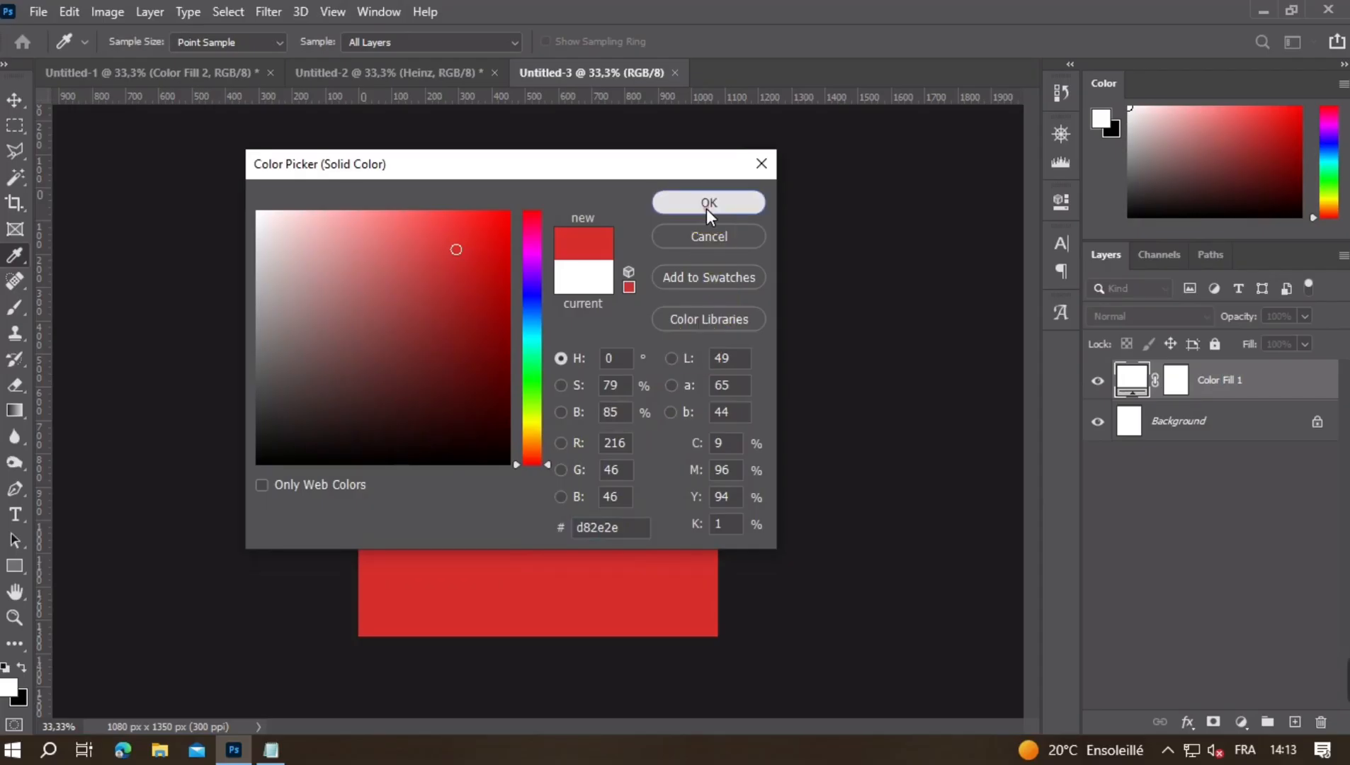
click(709, 203)
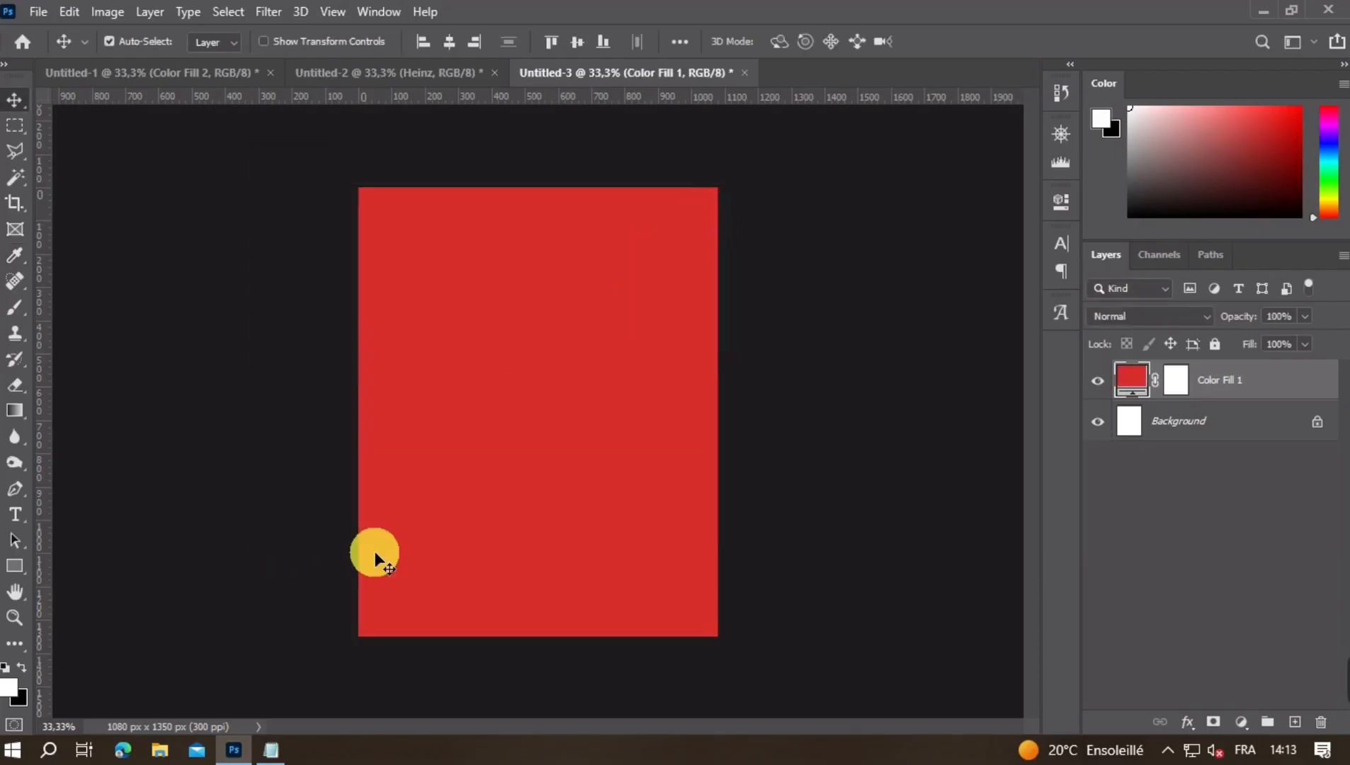
- Copy hex colour 4f0000 from the Notepad document and add a second solid colour fill layer with it
click(272, 750)
double_click(283, 234)
key(ctrl+c)
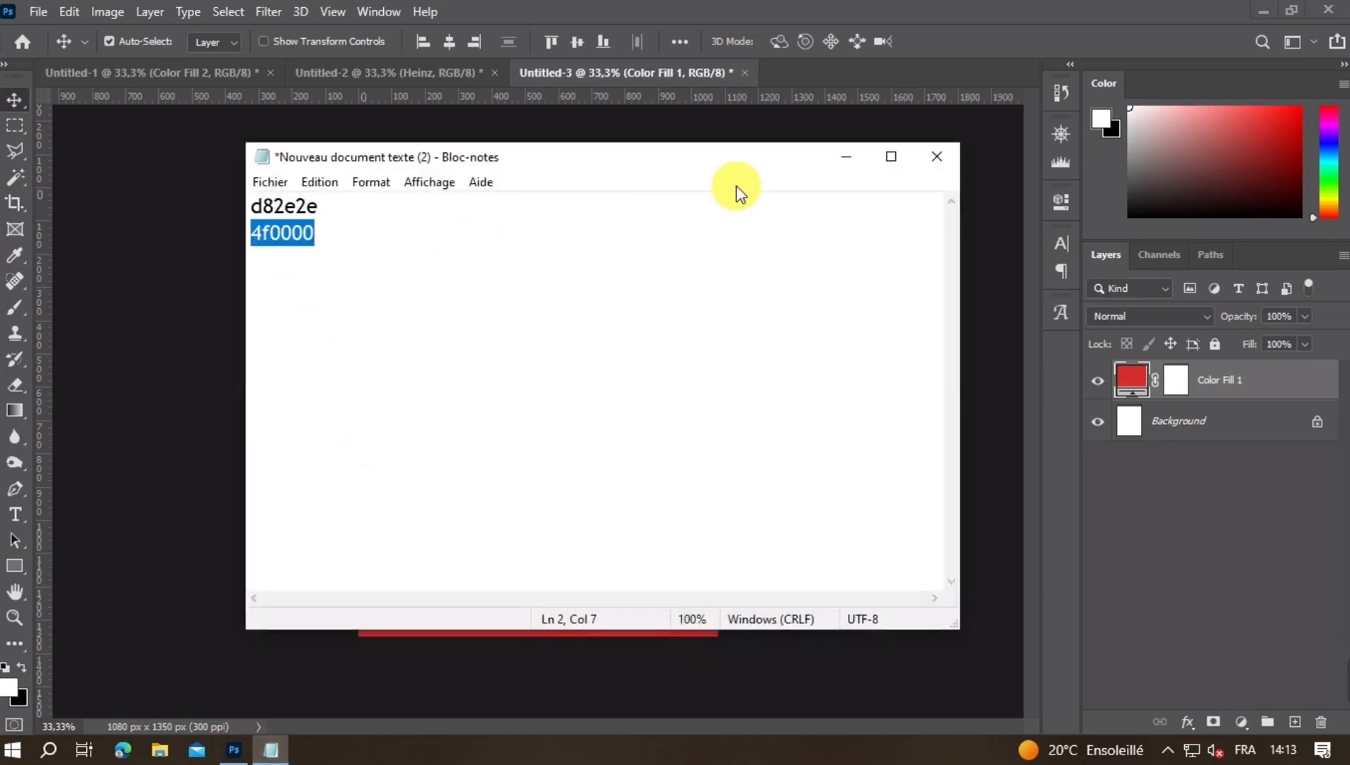
click(850, 157)
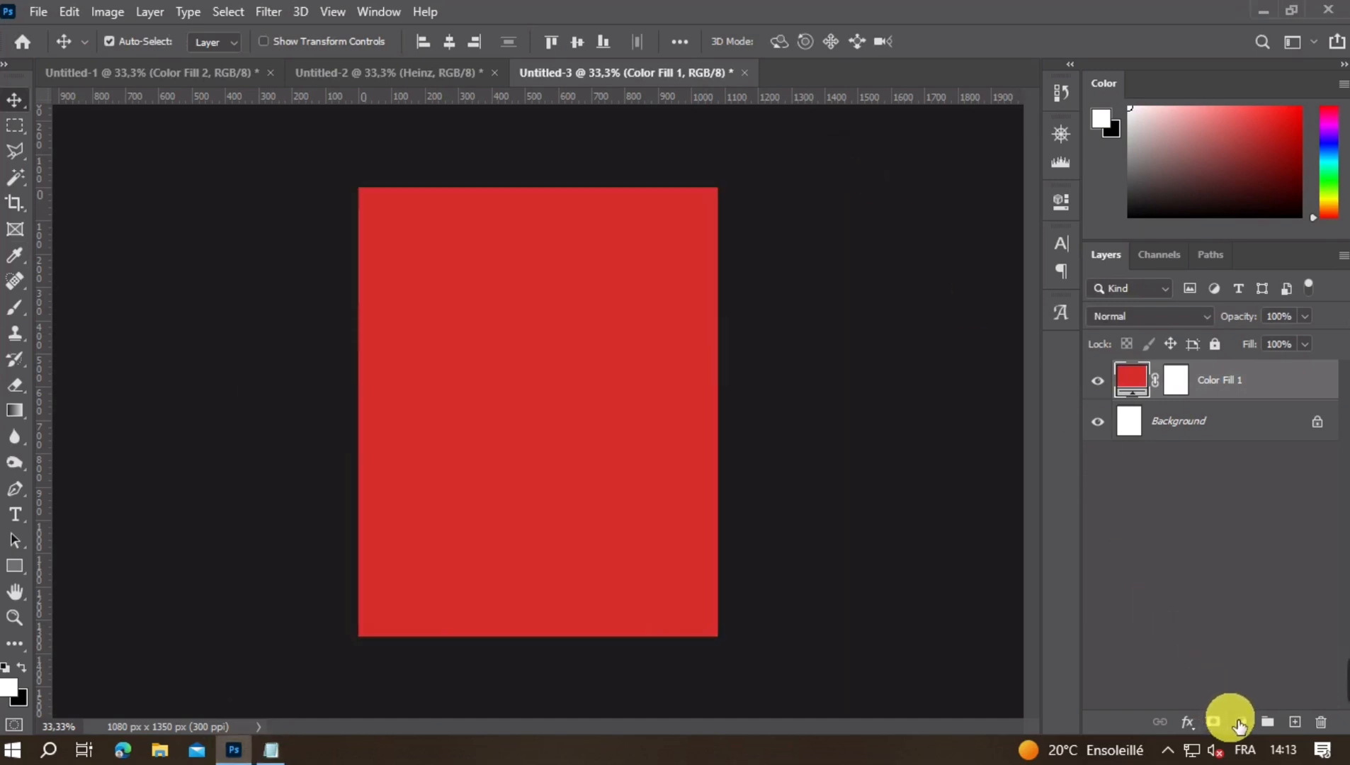
click(1240, 723)
click(1246, 370)
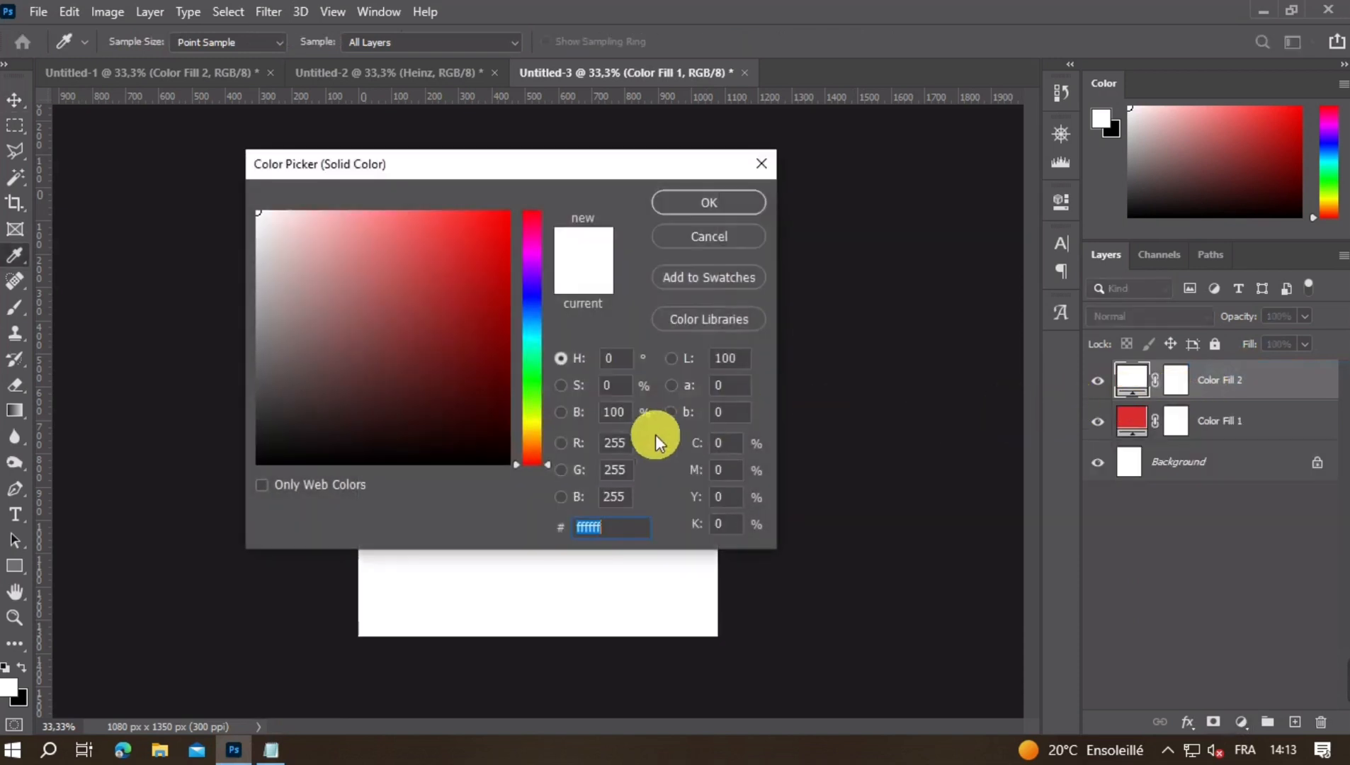
key(ctrl+v)
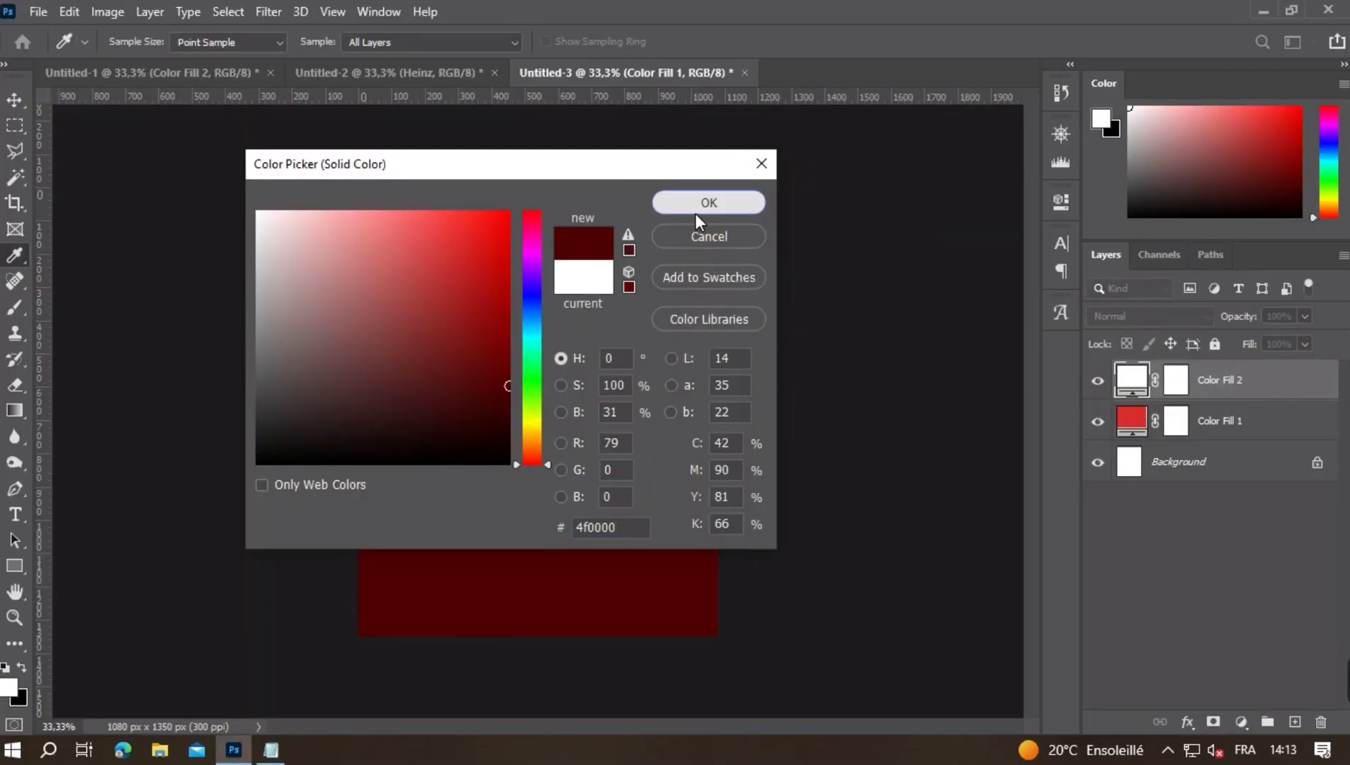
click(704, 141)
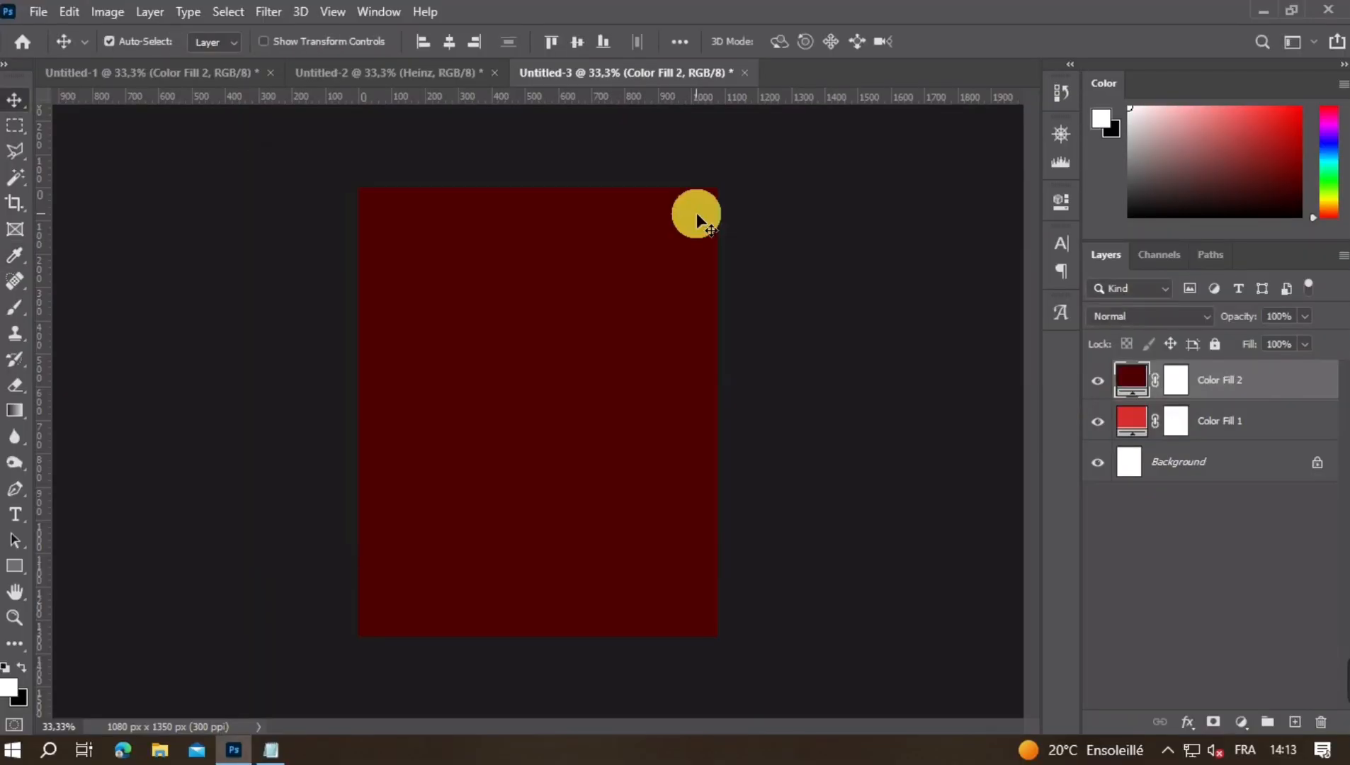
- Target the dark red fill's layer mask and set up a soft round black brush of about 974 px
click(1177, 386)
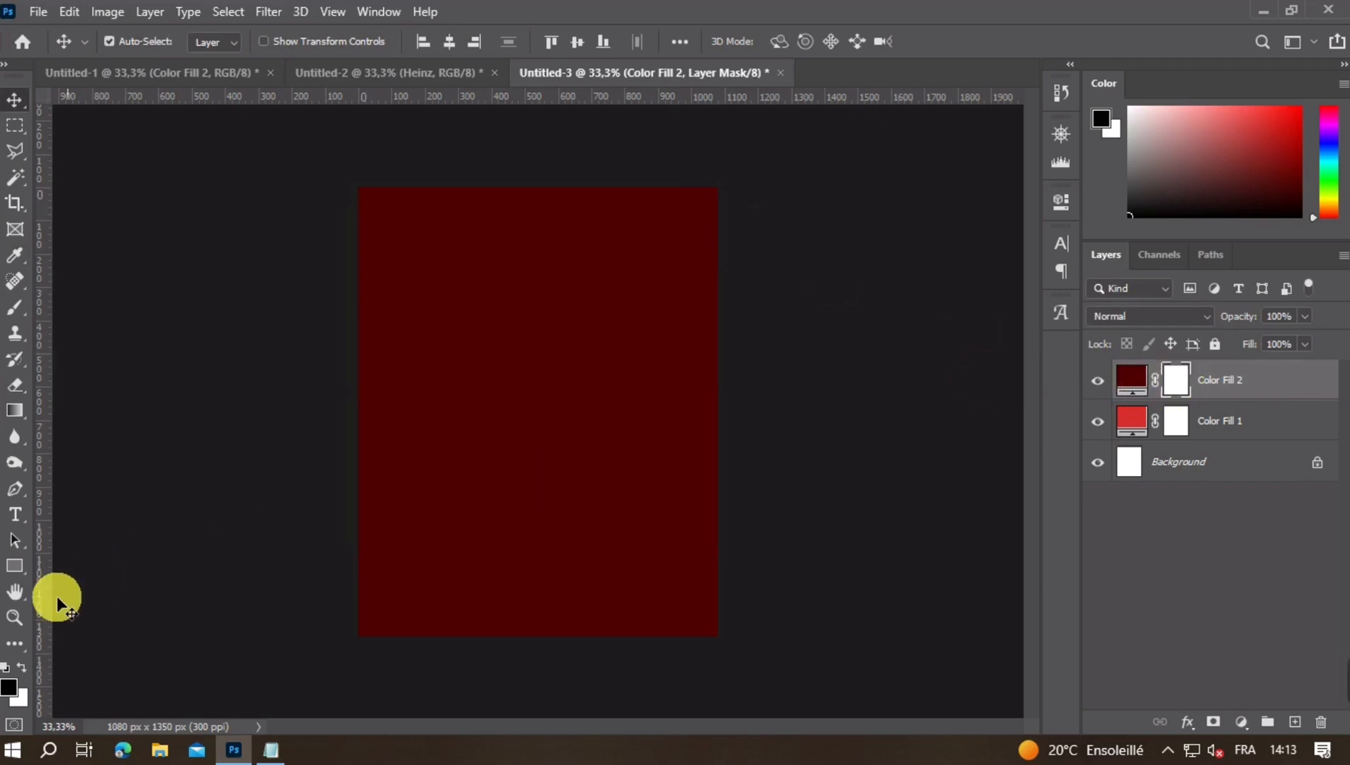
click(11, 312)
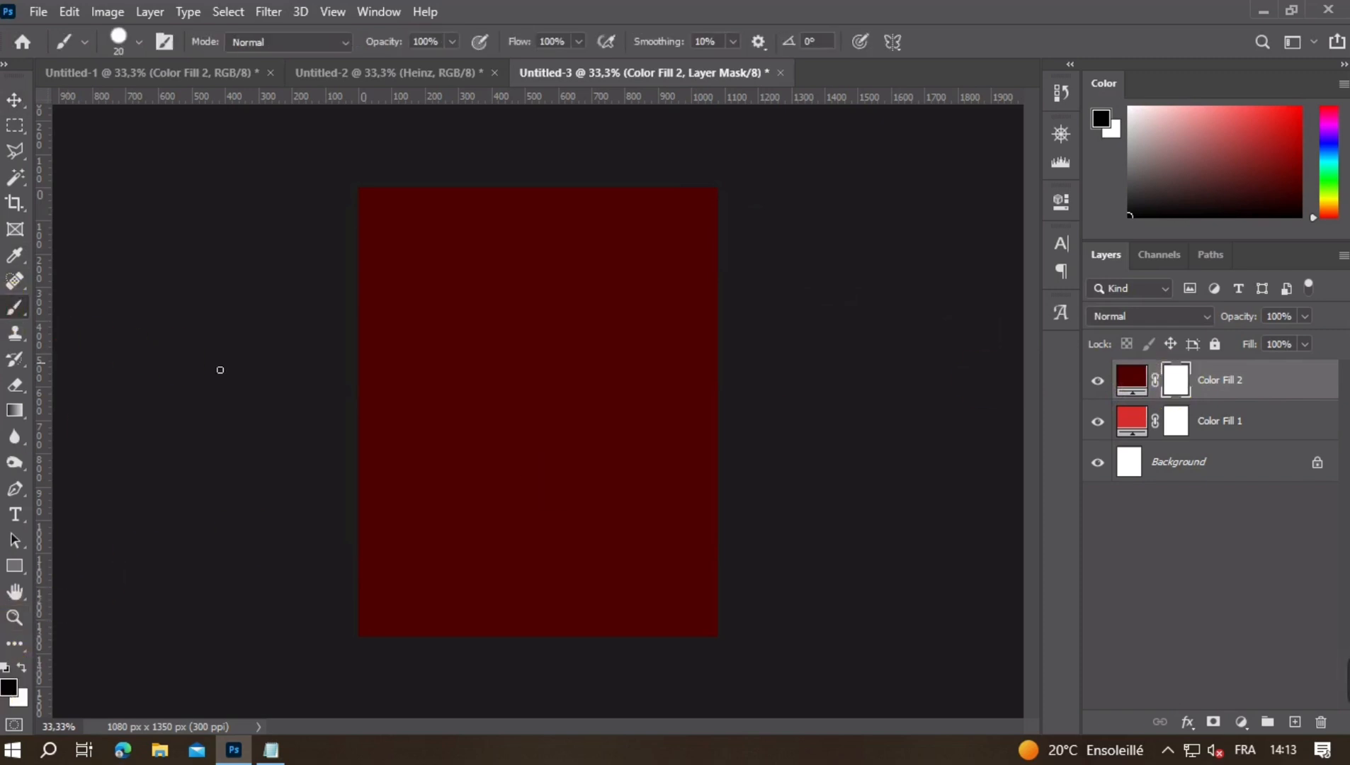
drag(612, 366, 624, 367)
click(121, 41)
click(74, 198)
click(556, 393)
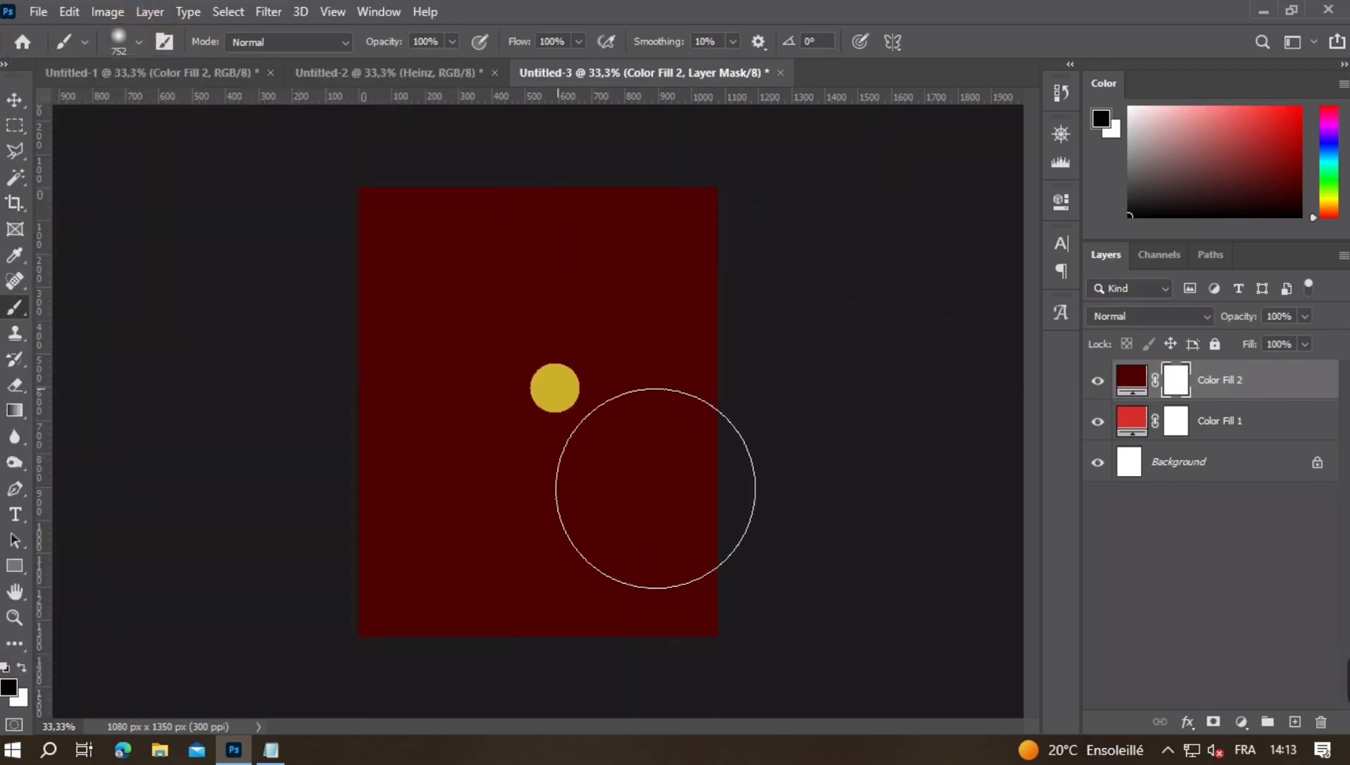
drag(539, 388, 577, 391)
click(547, 409)
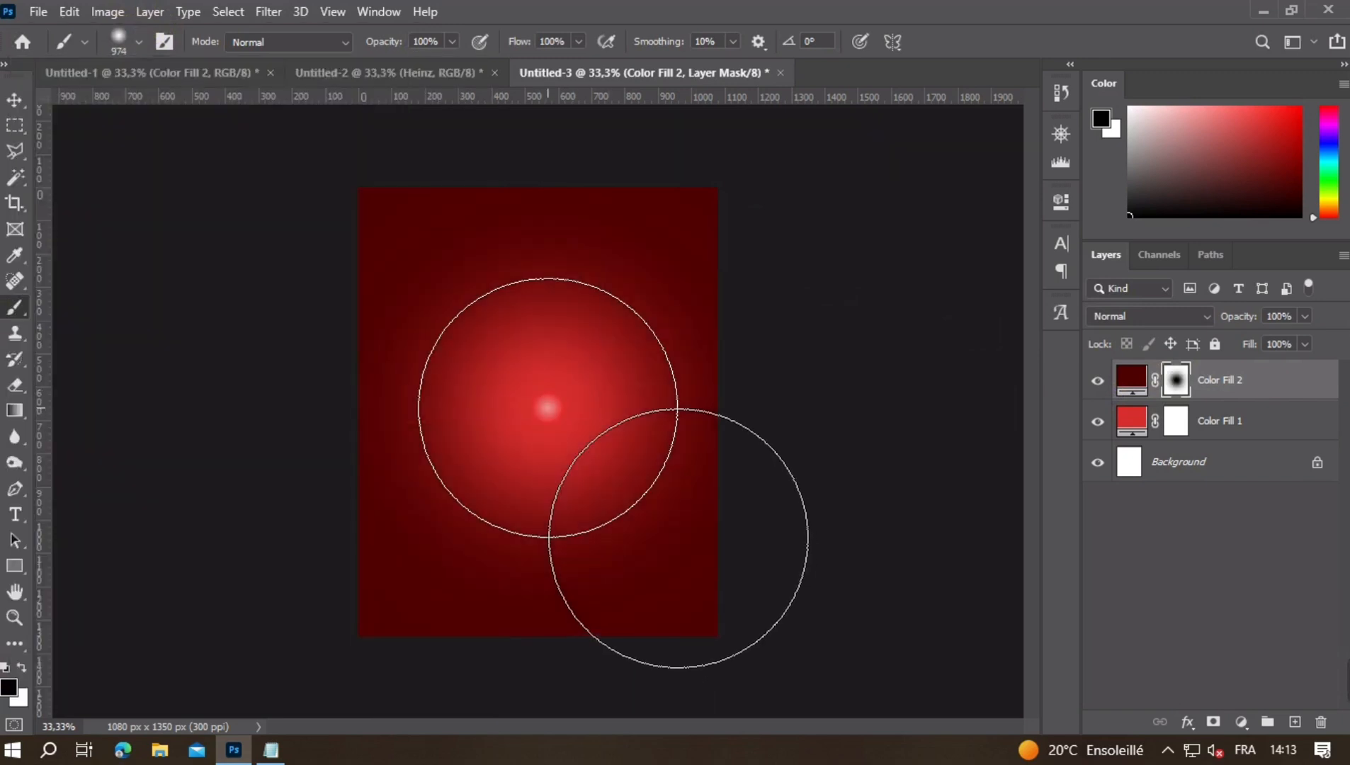
key(ctrl+z)
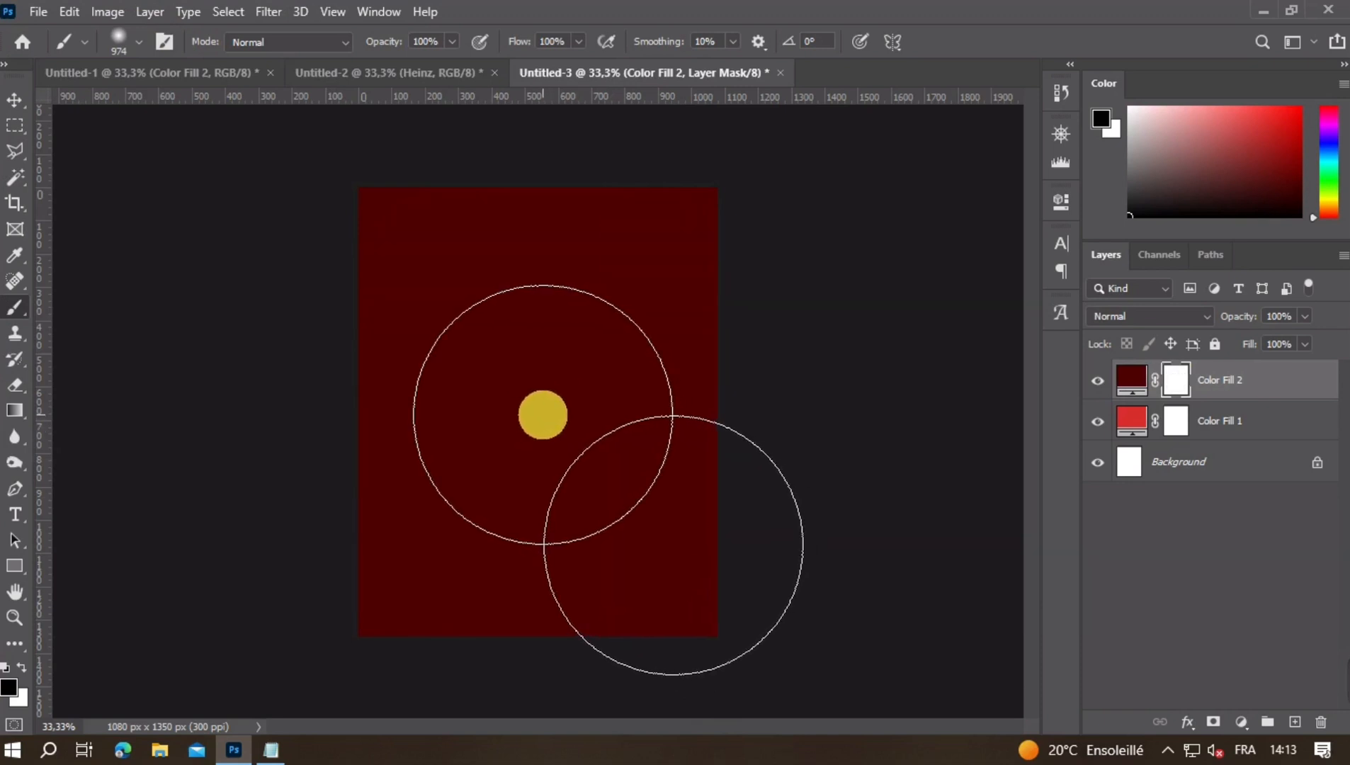
click(543, 414)
key(ctrl+z)
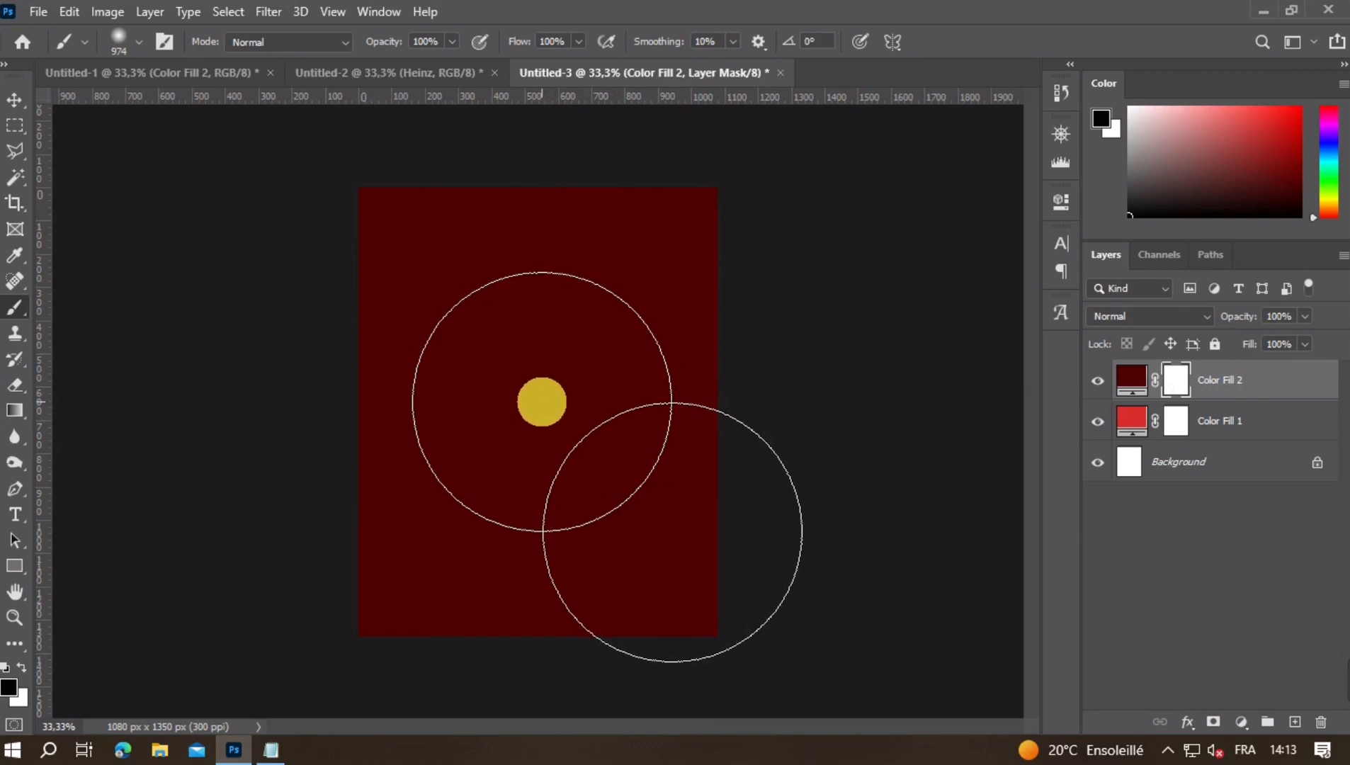
- Paint one soft black dab near the middle of the dark red fill's mask to reveal the brighter red
click(543, 401)
click(15, 101)
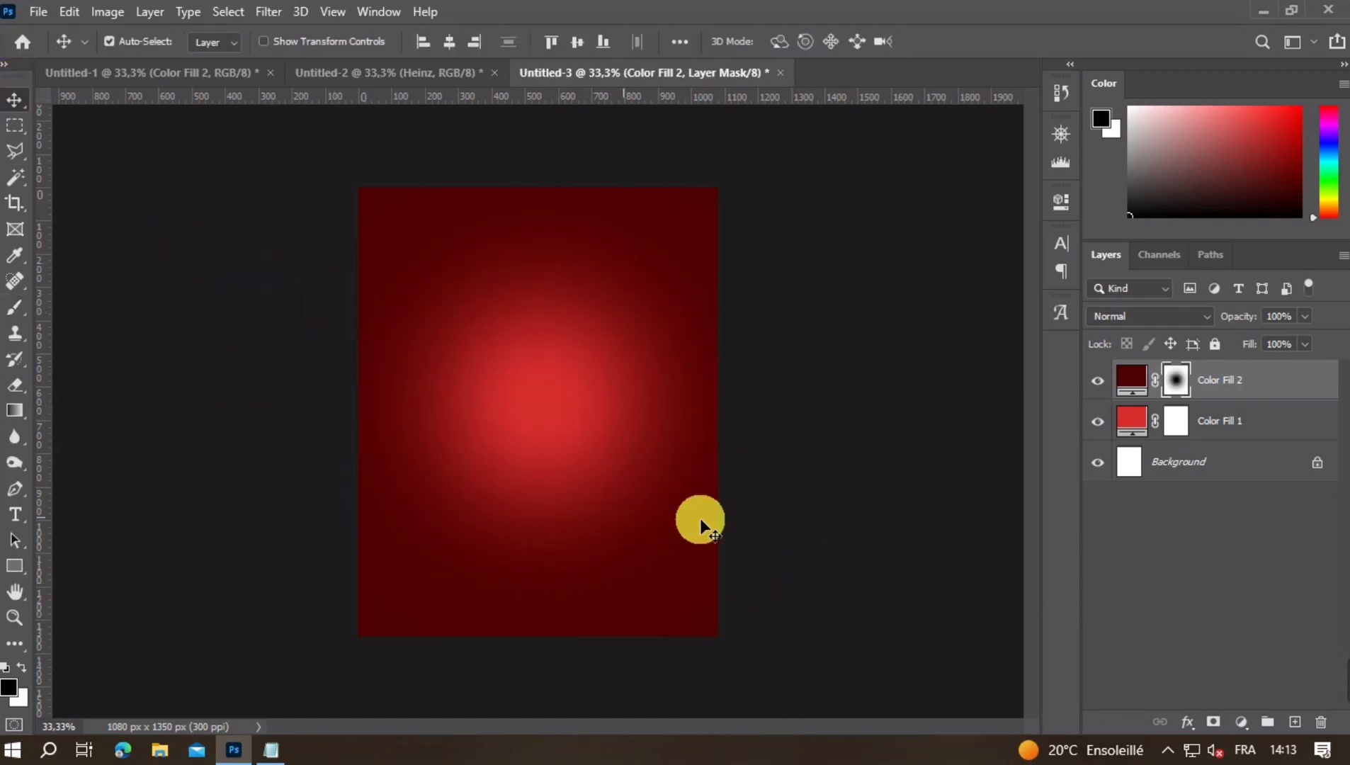
- Paint a soft white glow of about 824 px on a new layer over the red centre and set its blend mode to Overlay
click(1295, 722)
key(x)
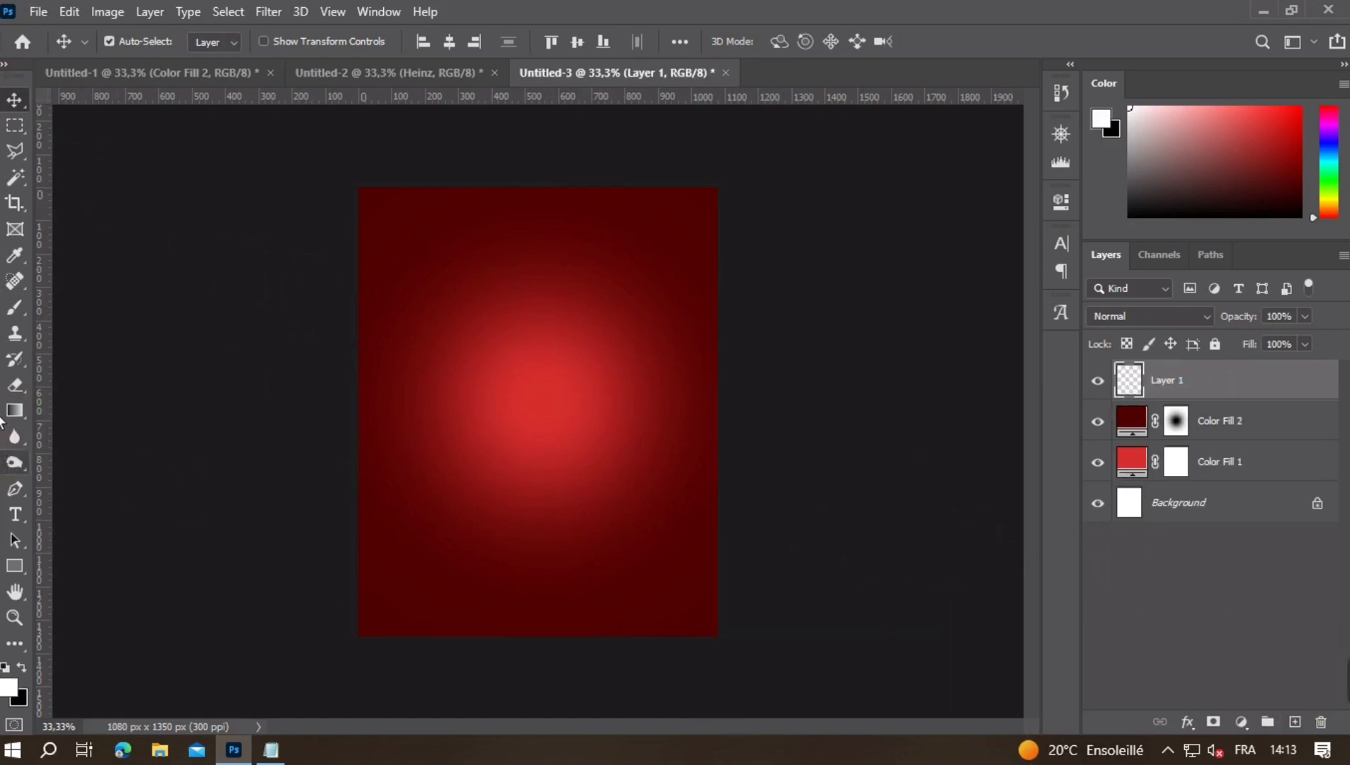
click(19, 313)
drag(613, 420, 588, 418)
click(546, 402)
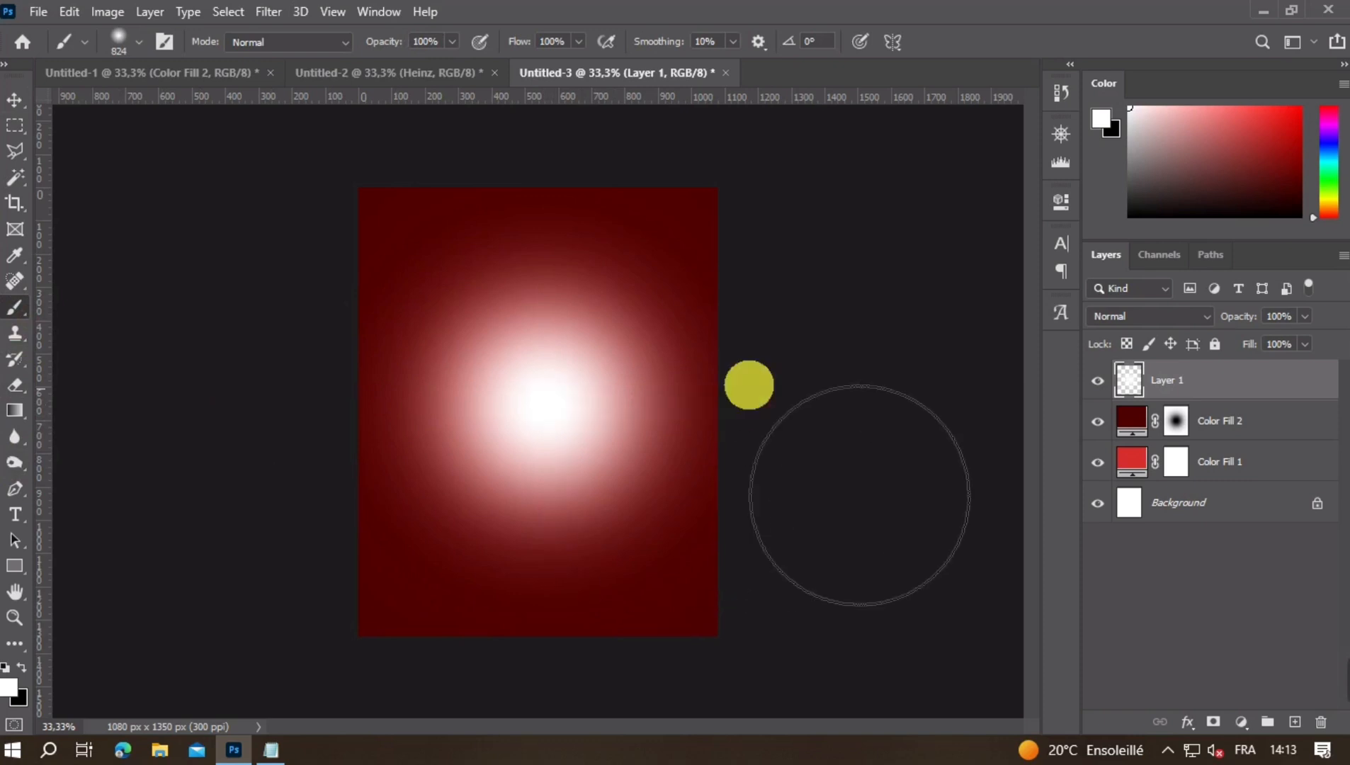
click(1108, 318)
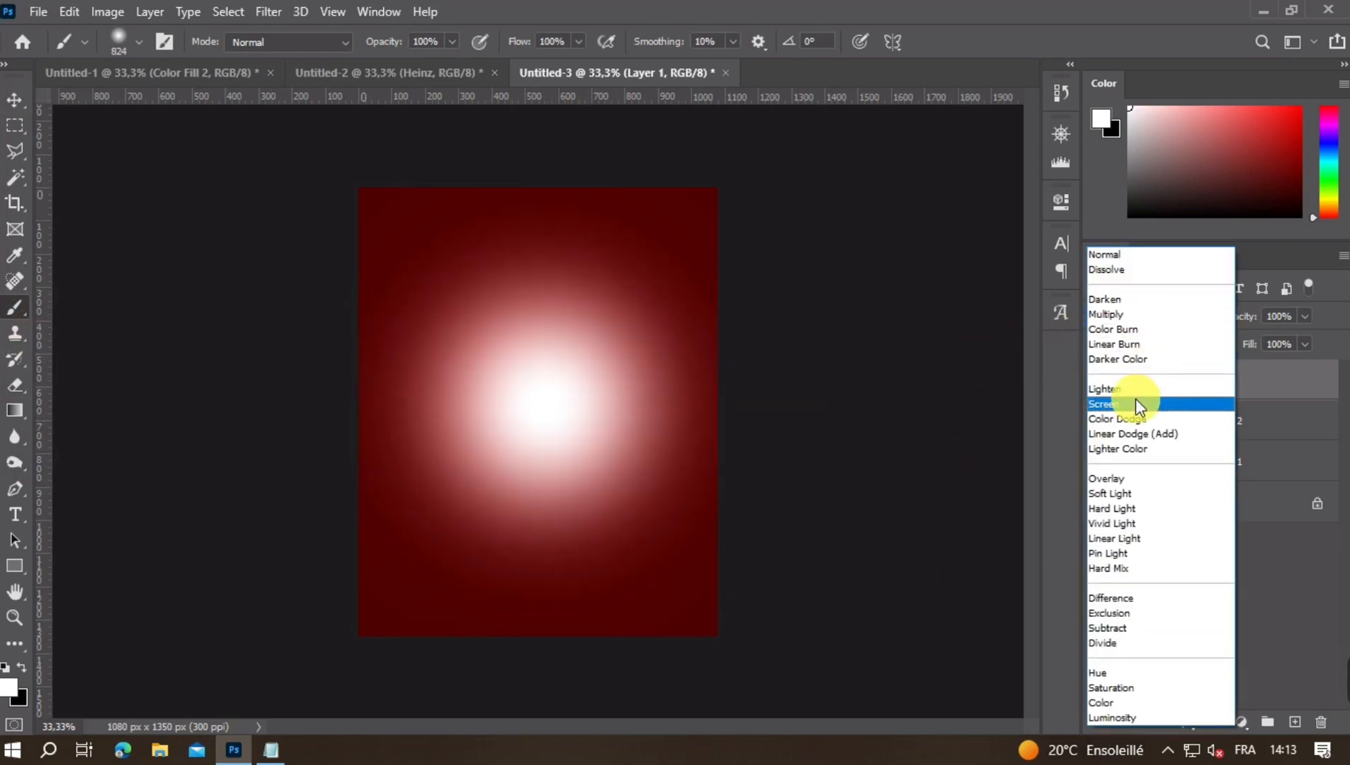
click(1122, 479)
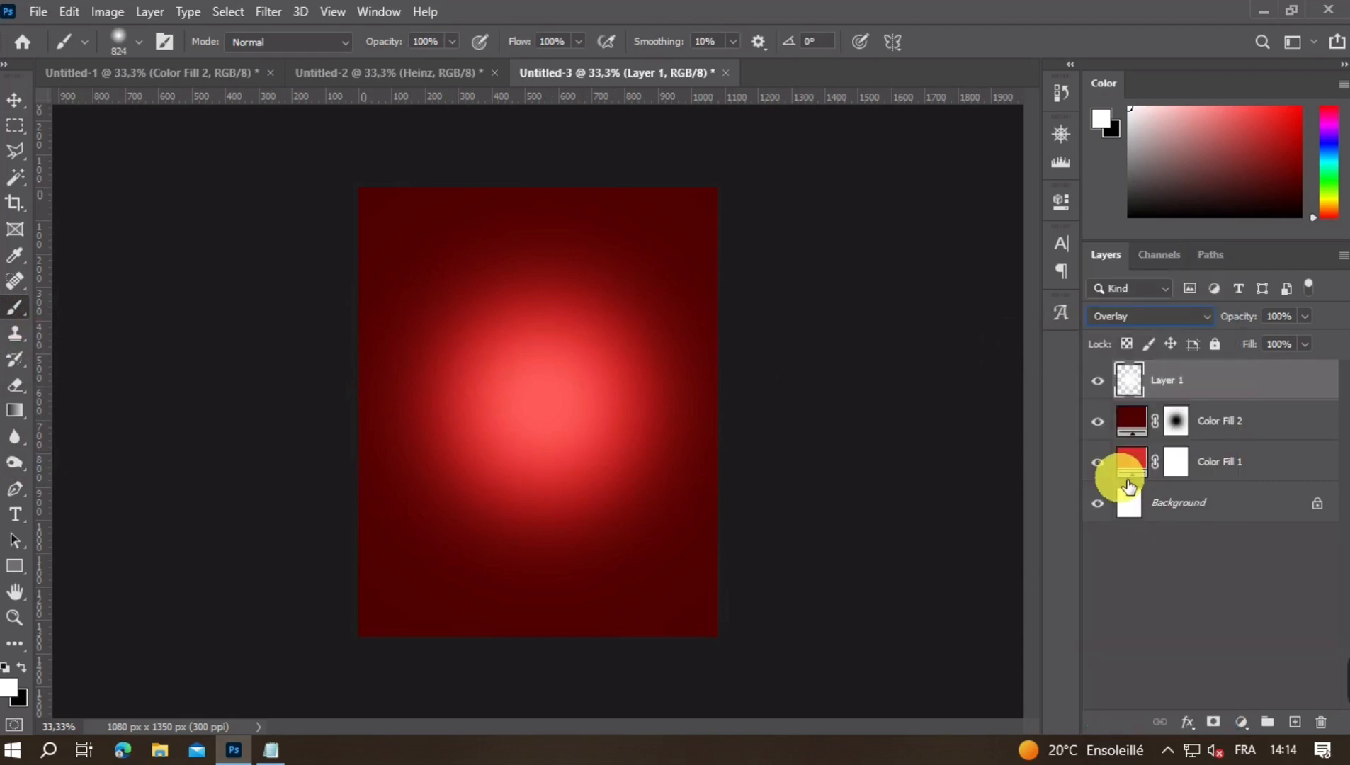
- Paint a smaller white glow of about 686 px on another new layer over the centre and lower its opacity to 42%
click(1295, 722)
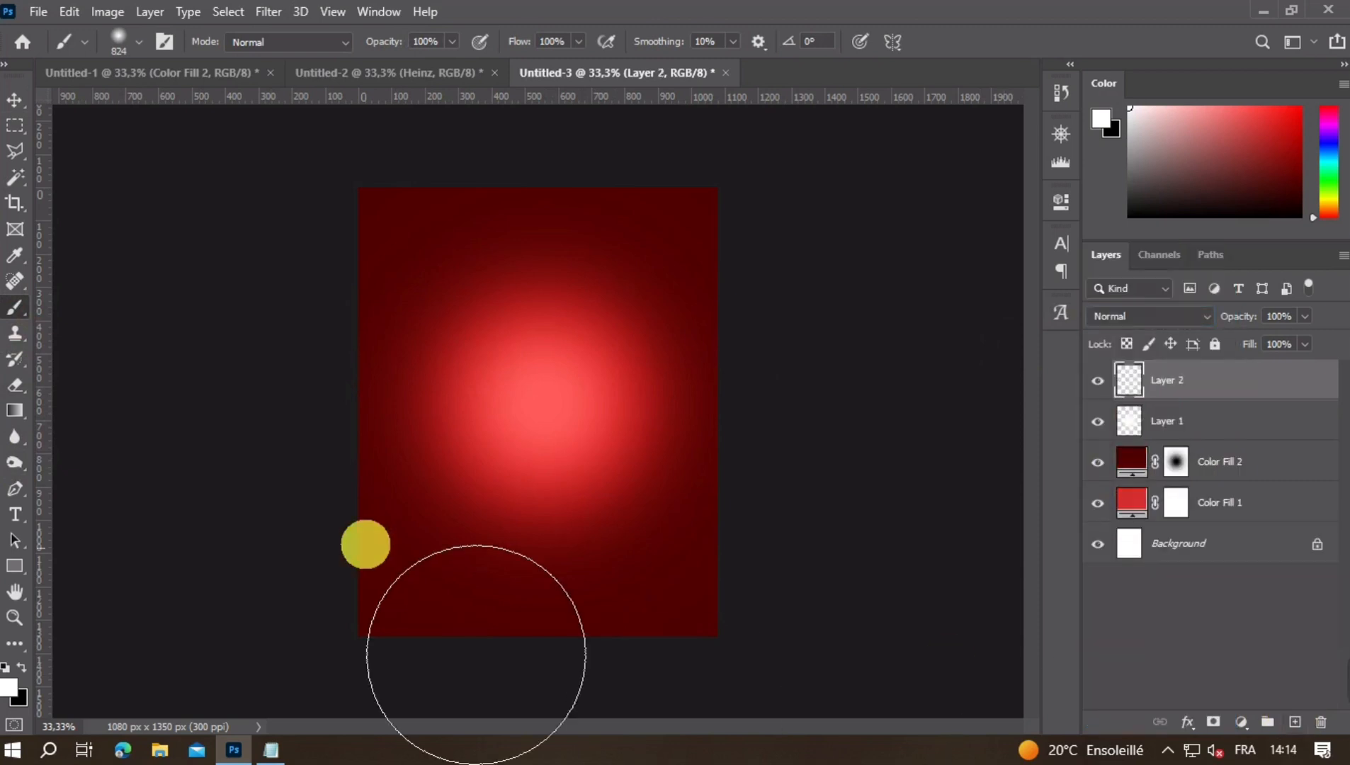
click(545, 394)
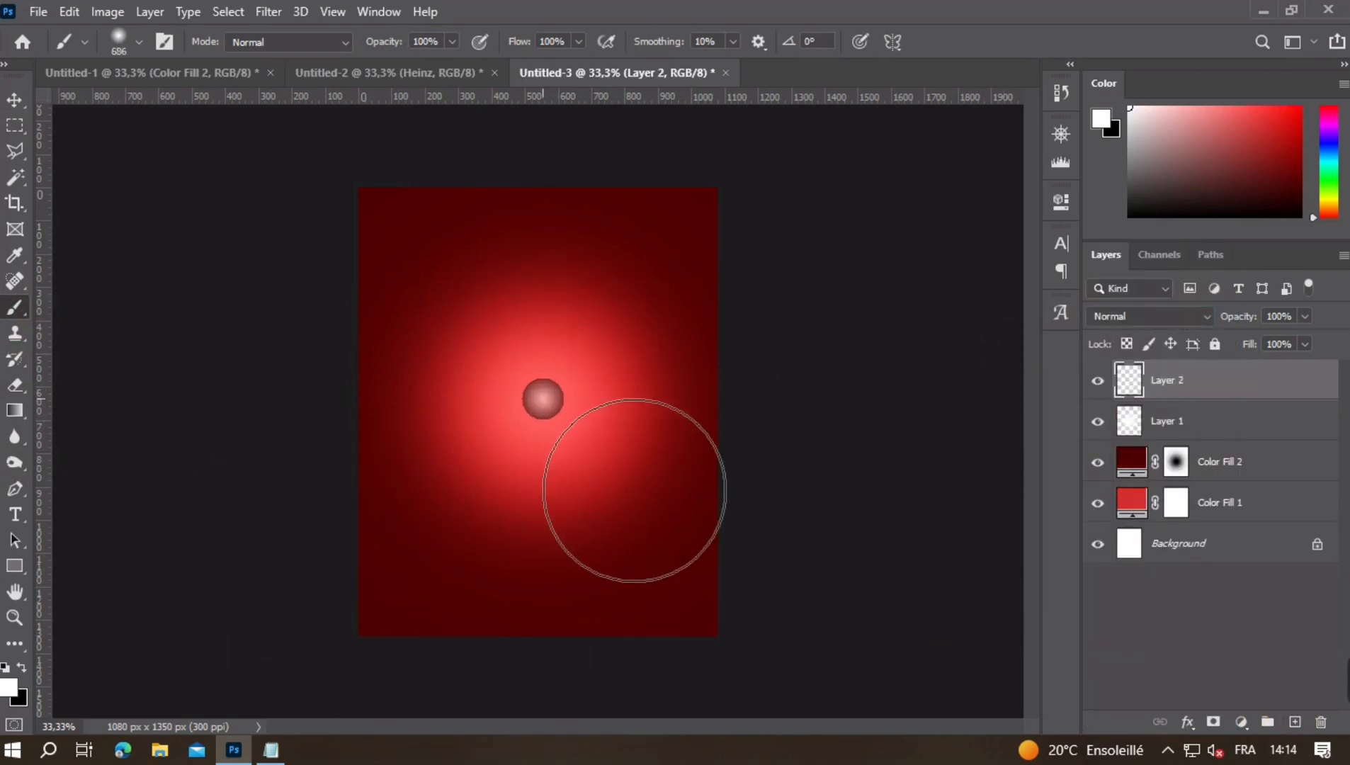
click(1304, 322)
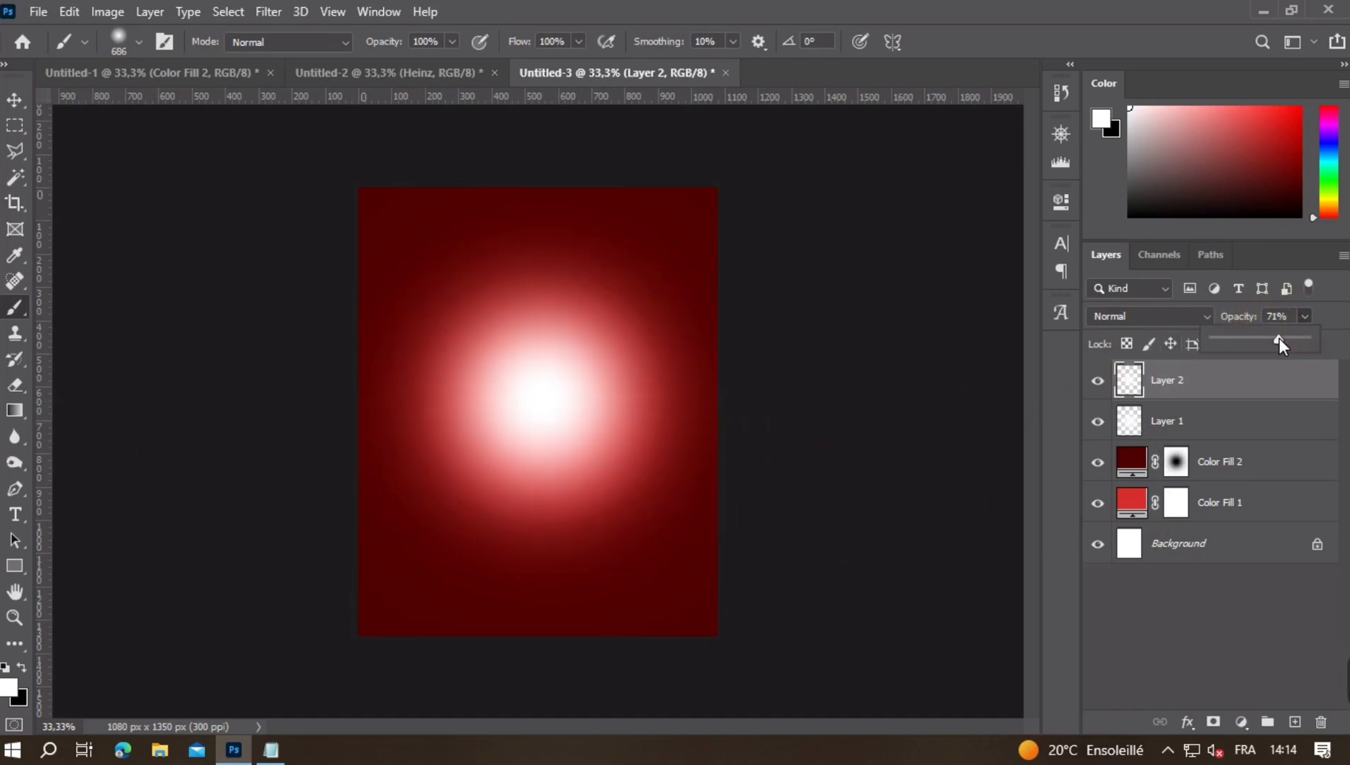
drag(1279, 337, 1253, 343)
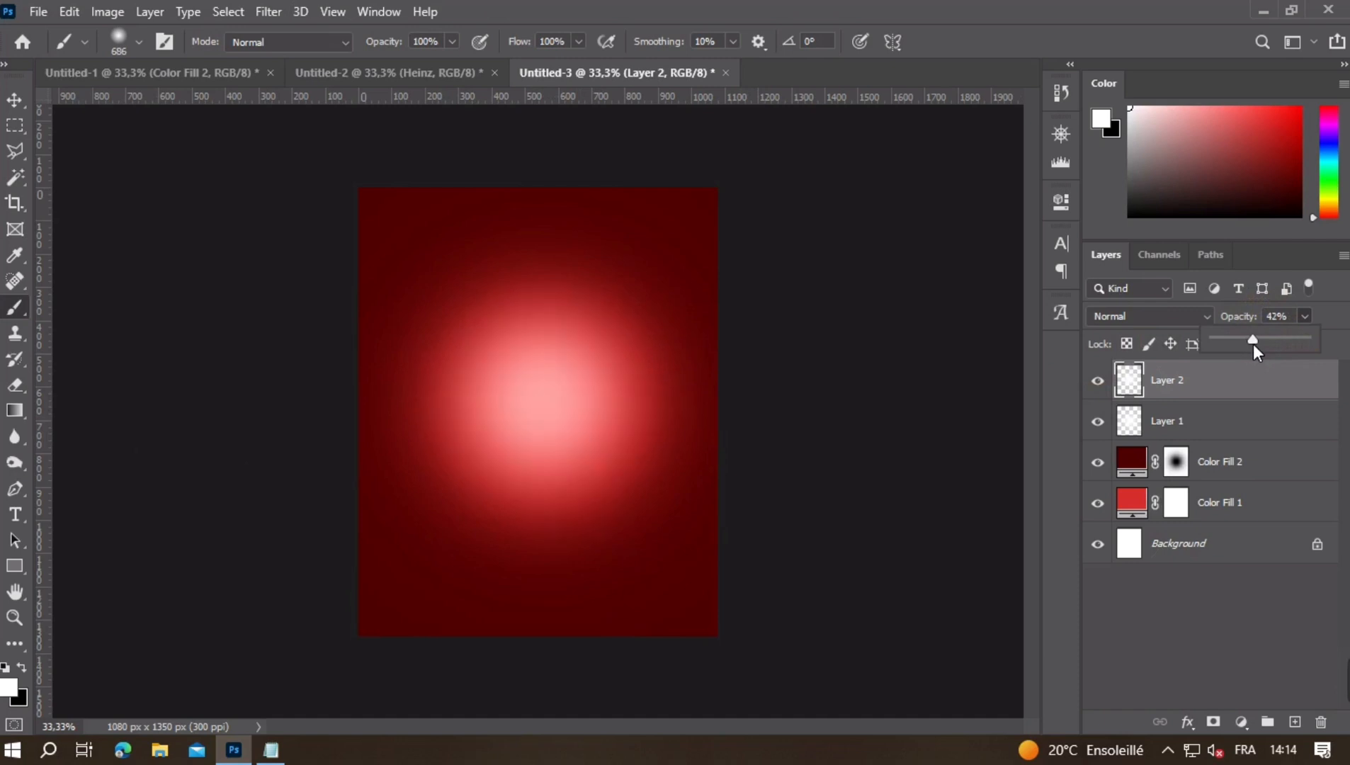
click(32, 97)
click(120, 249)
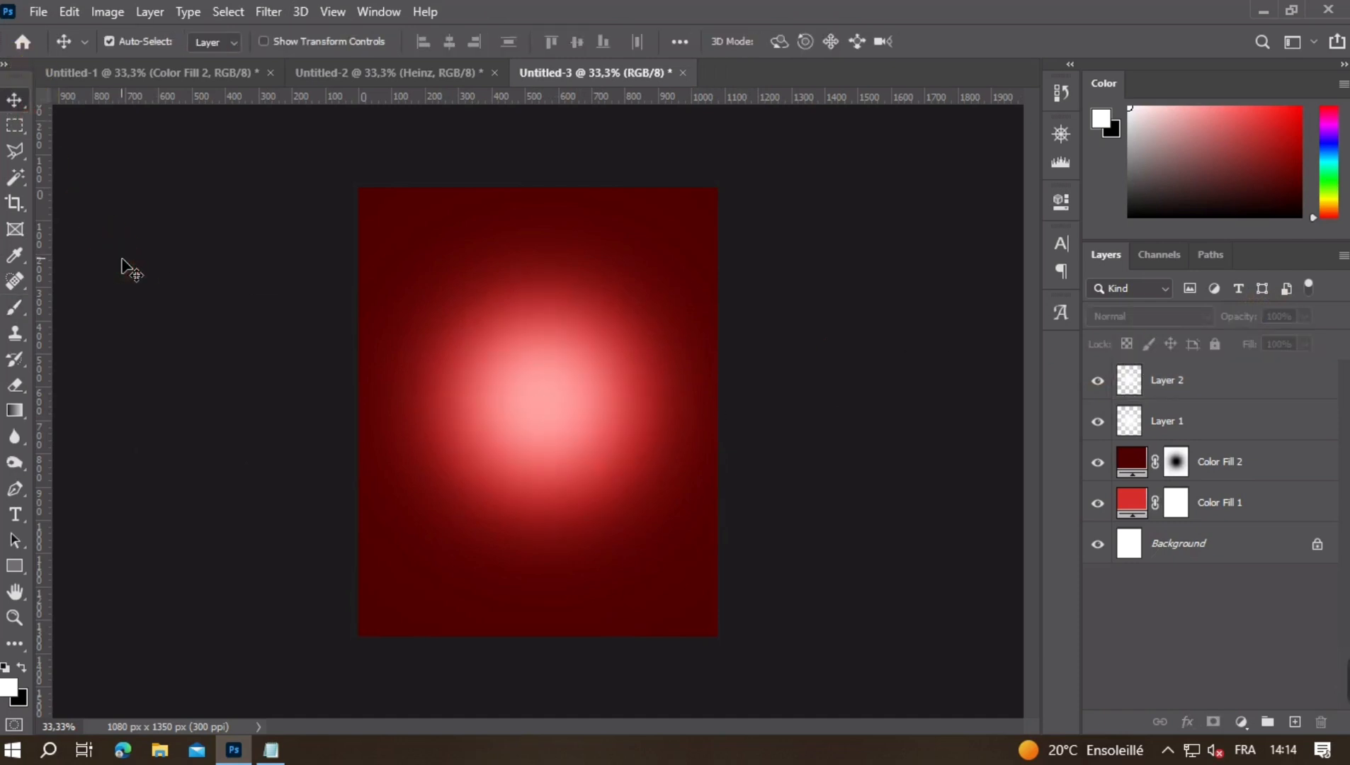
- Select both white glow layers and scale them together to 109%
click(1173, 382)
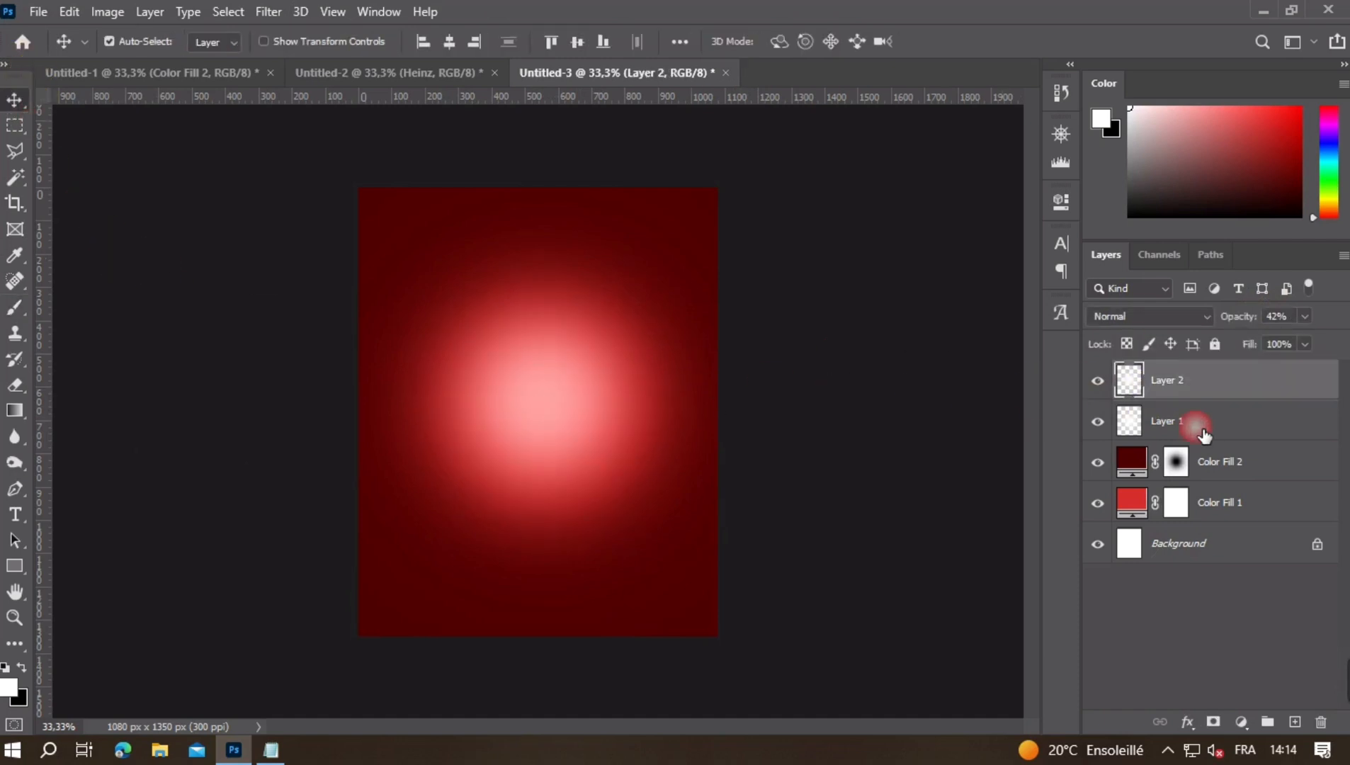
shift+click(1193, 425)
key(ctrl+t)
click(471, 46)
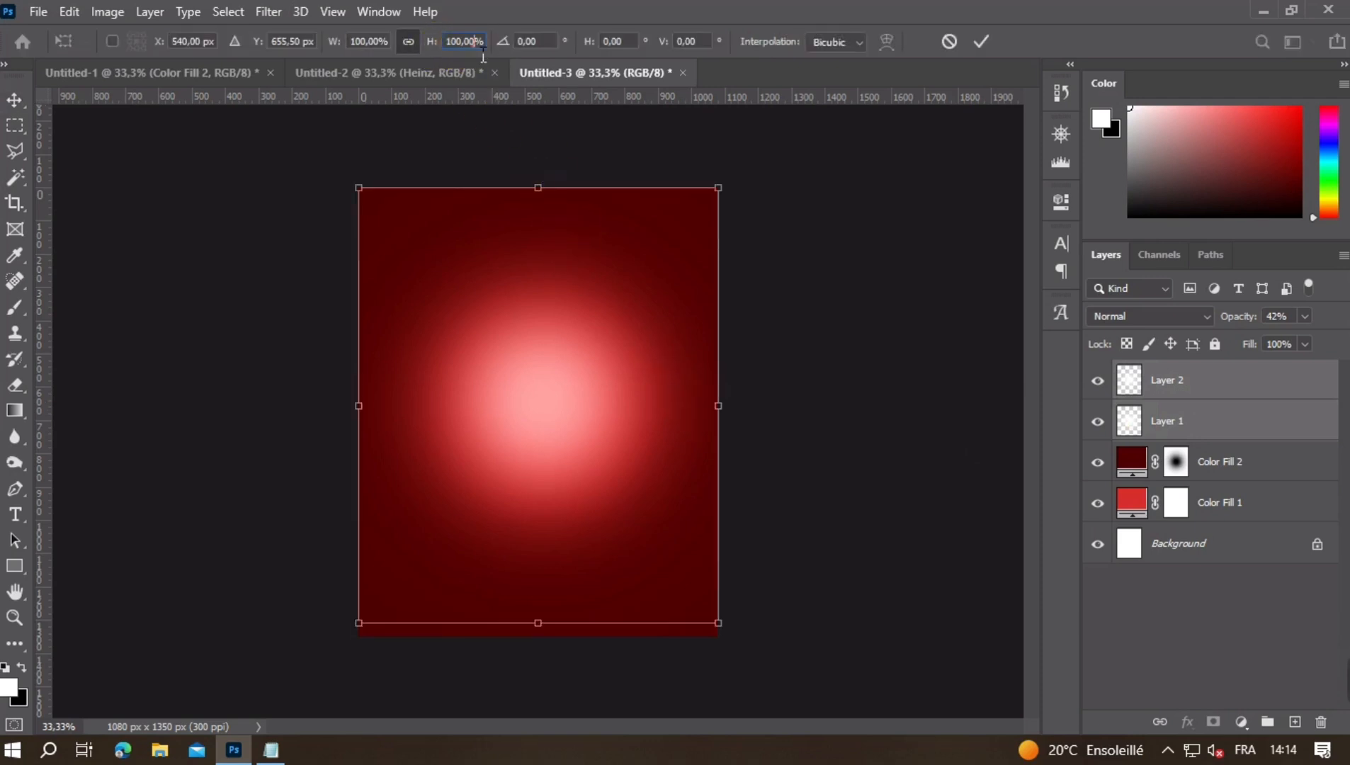
scroll(471, 46, up, 5)
scroll(473, 43, up, 2)
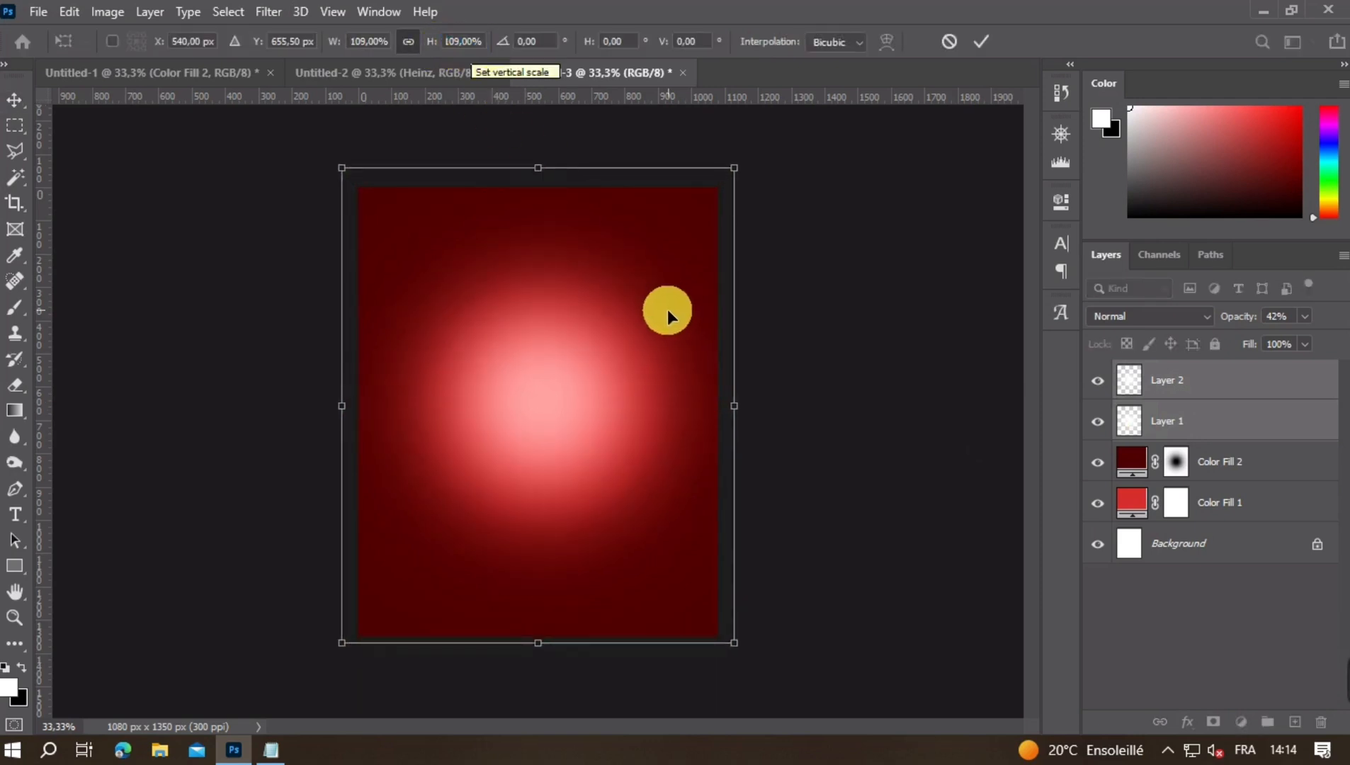
key(Return)
key(ctrl+minus)
key(ctrl+plus)
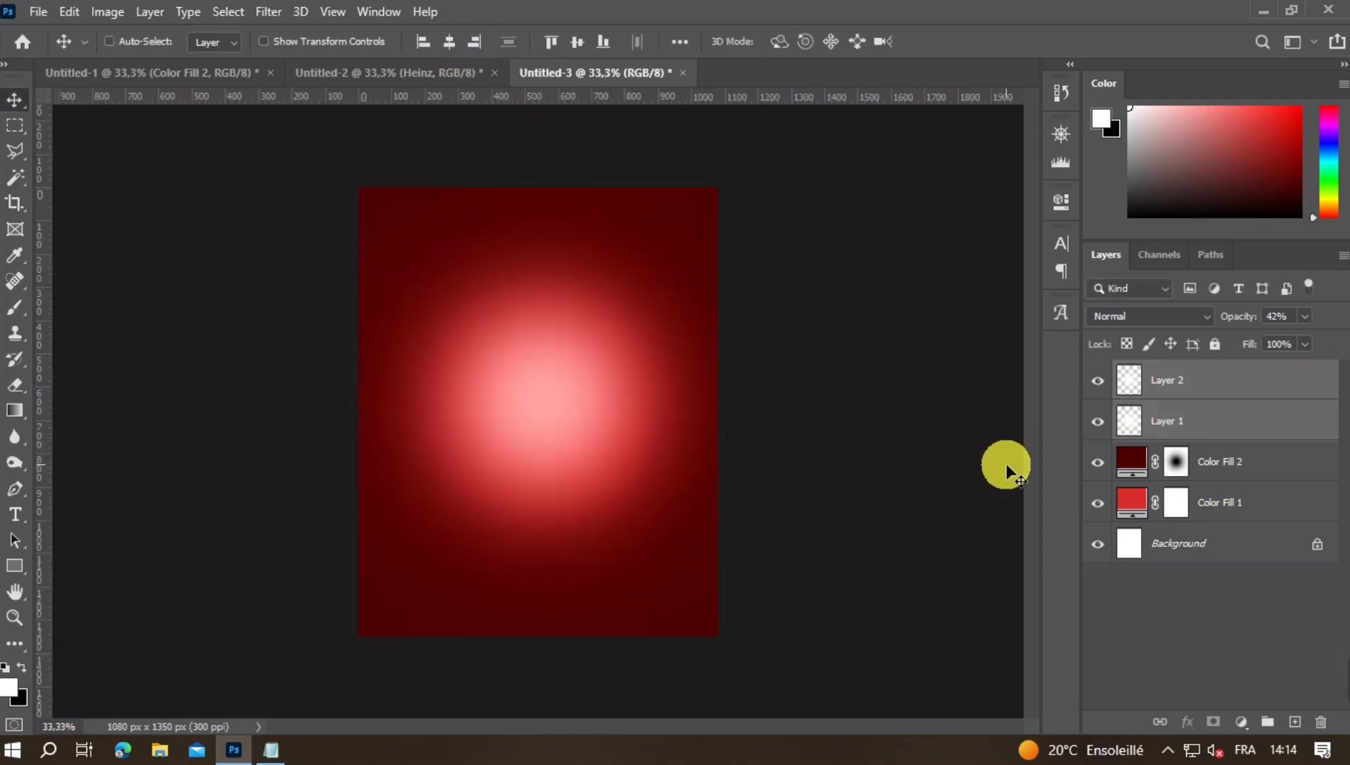
key(ctrl+plus)
key(ctrl+minus)
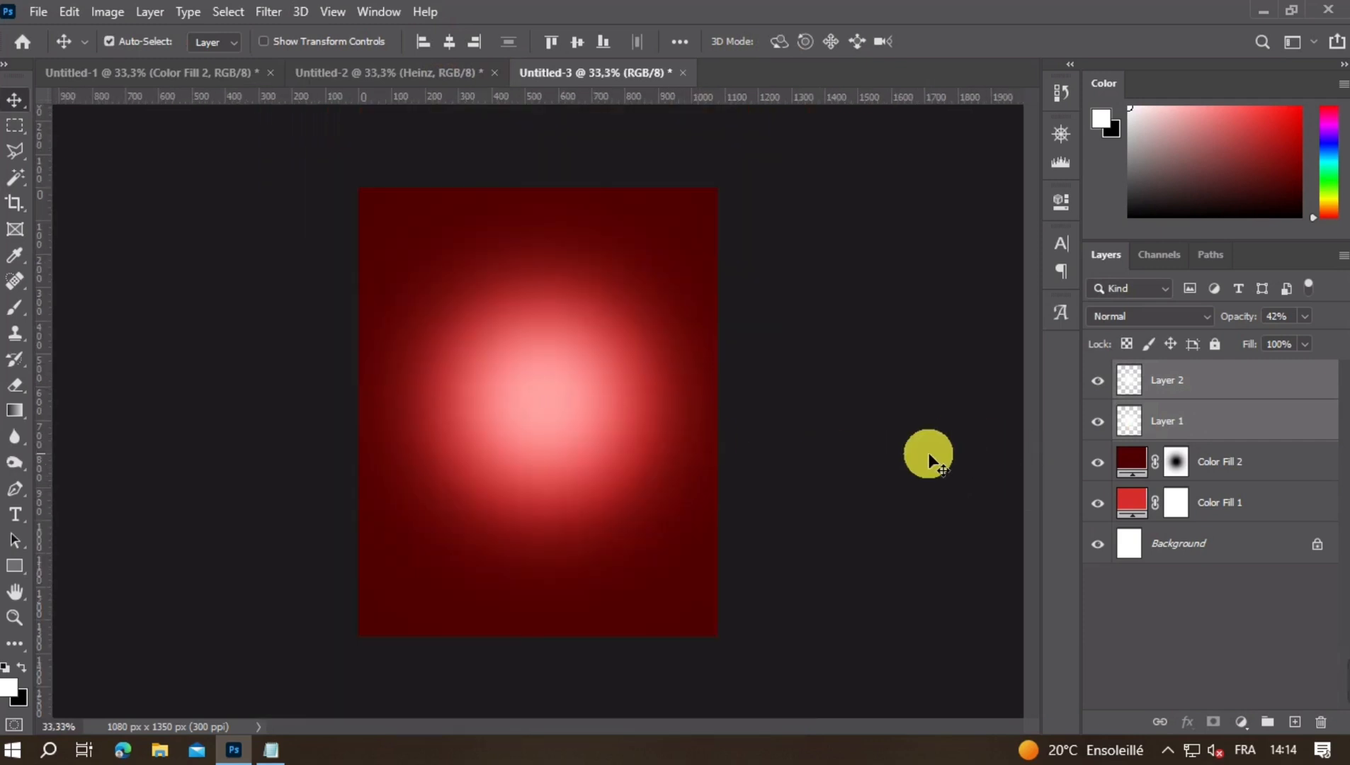
- Paint a flattened soft white dab of about 1238 px across the poster's lower edge on a new layer above Color Fill 2
click(1234, 478)
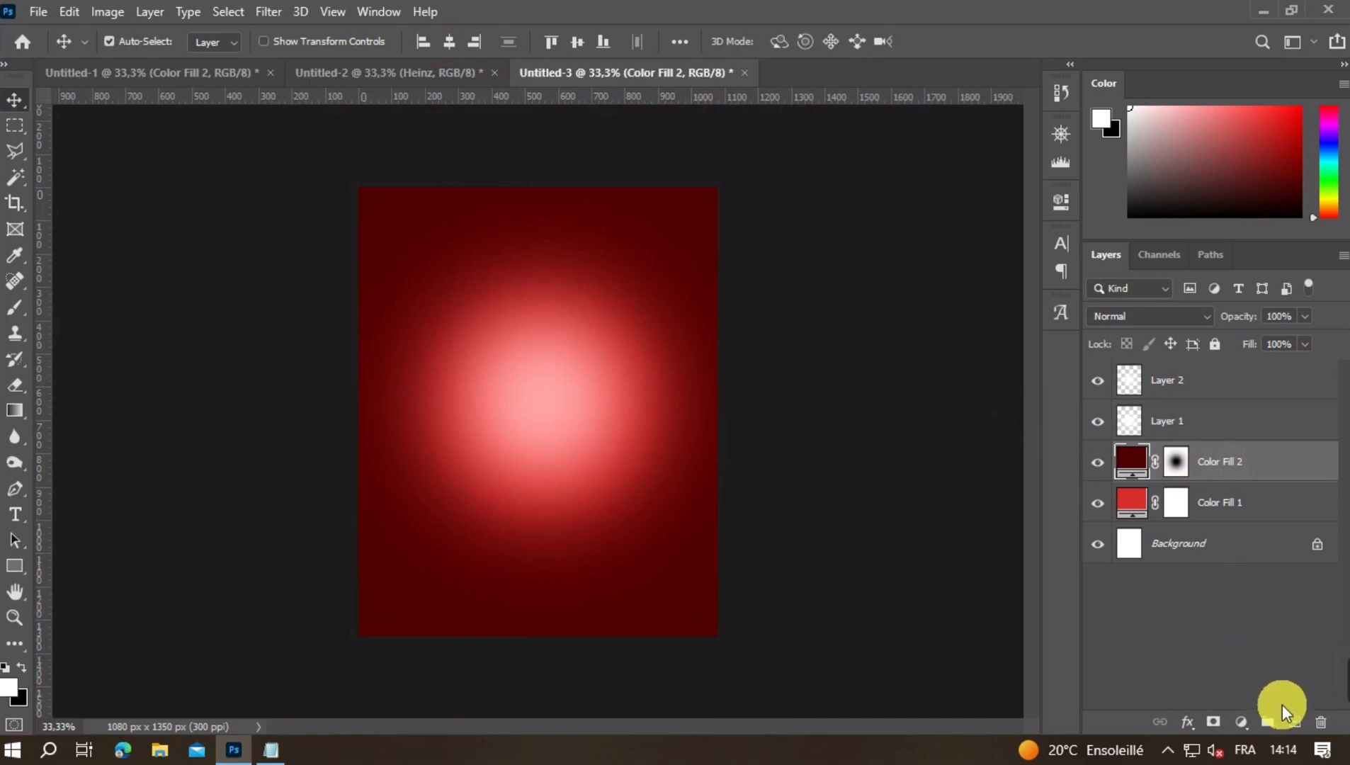
click(1295, 722)
click(29, 323)
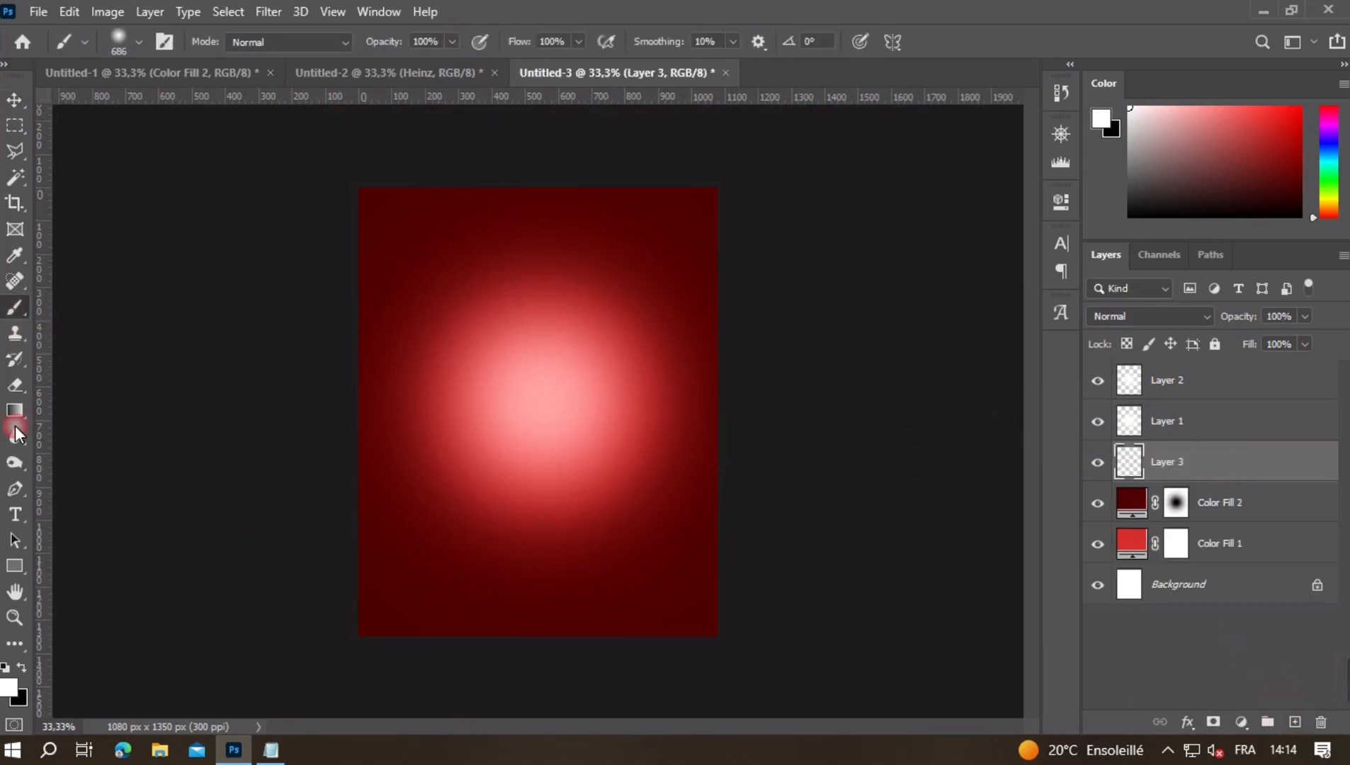
click(139, 41)
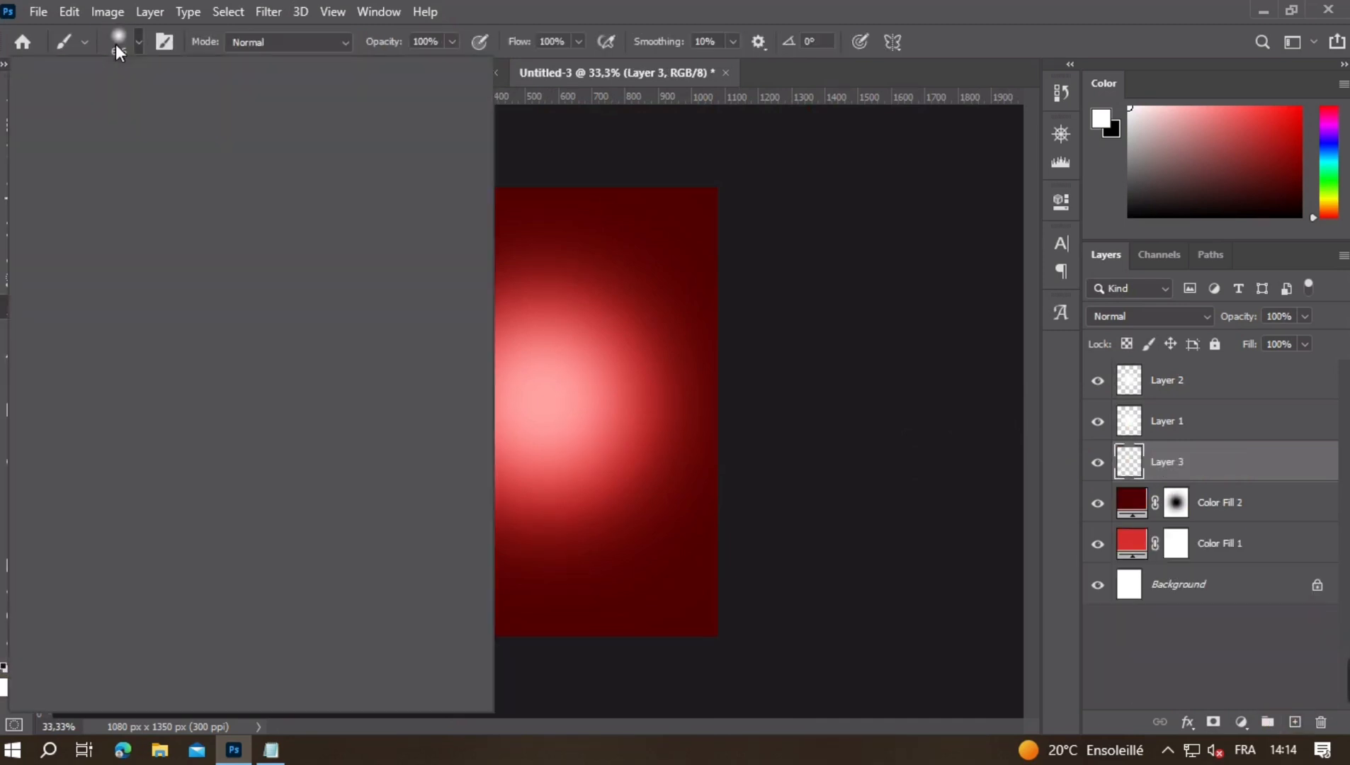
double_click(130, 183)
drag(550, 565, 643, 581)
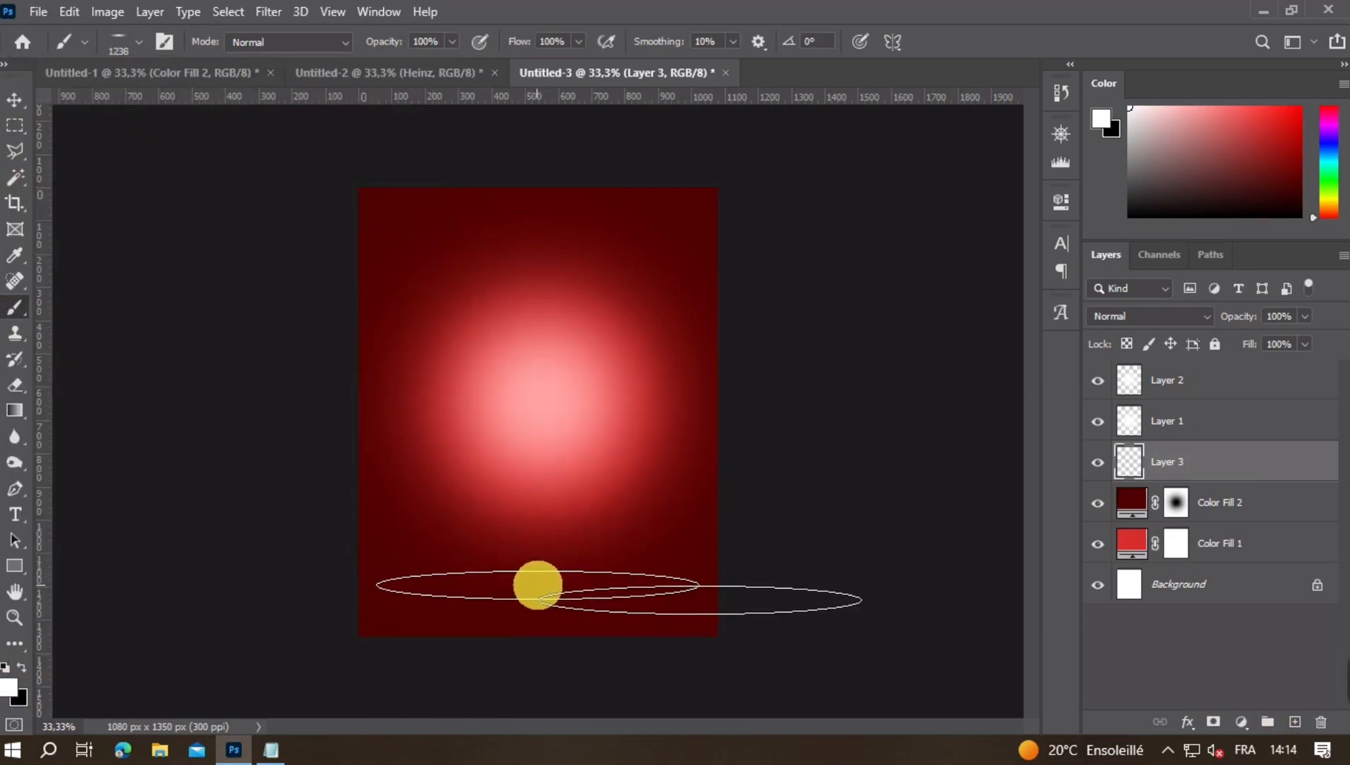
click(542, 590)
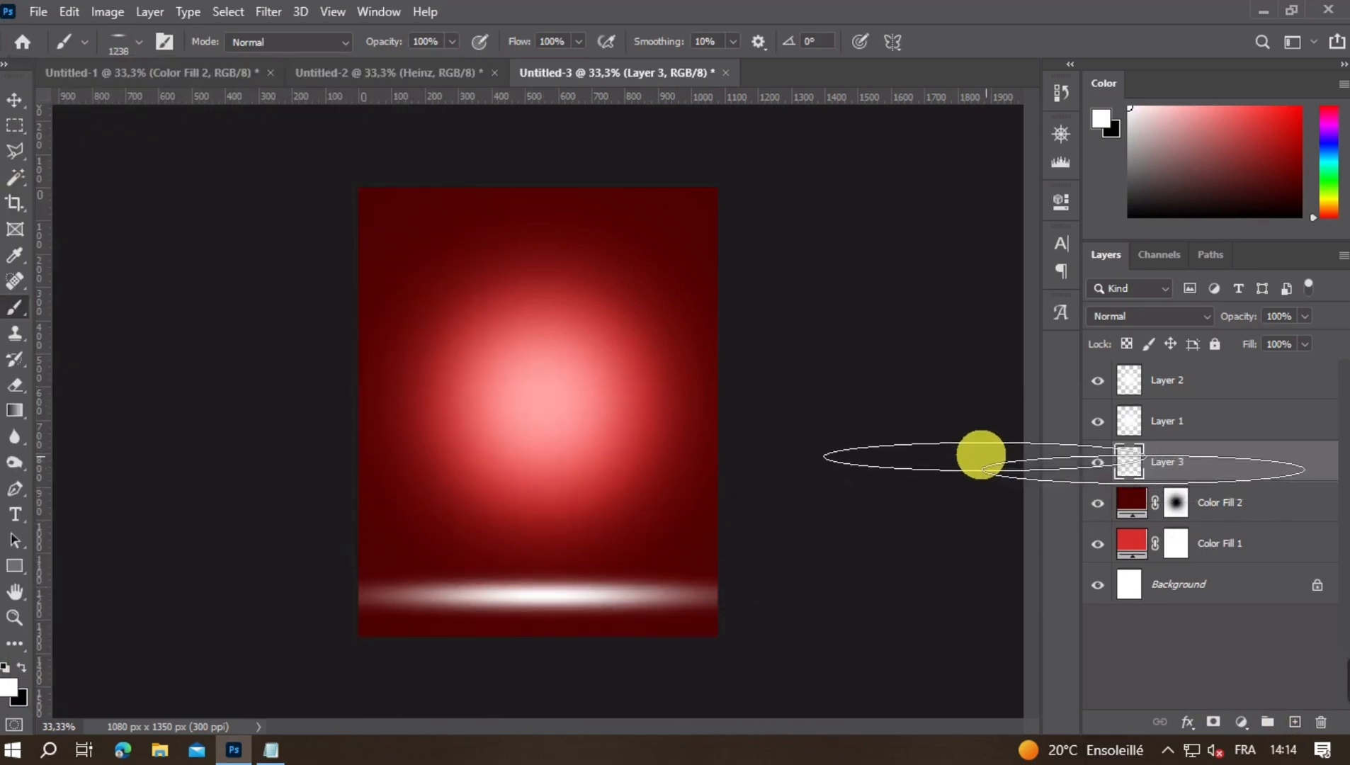
- Set the blend mode of the lower white streak's layer to Soft Light
click(1123, 319)
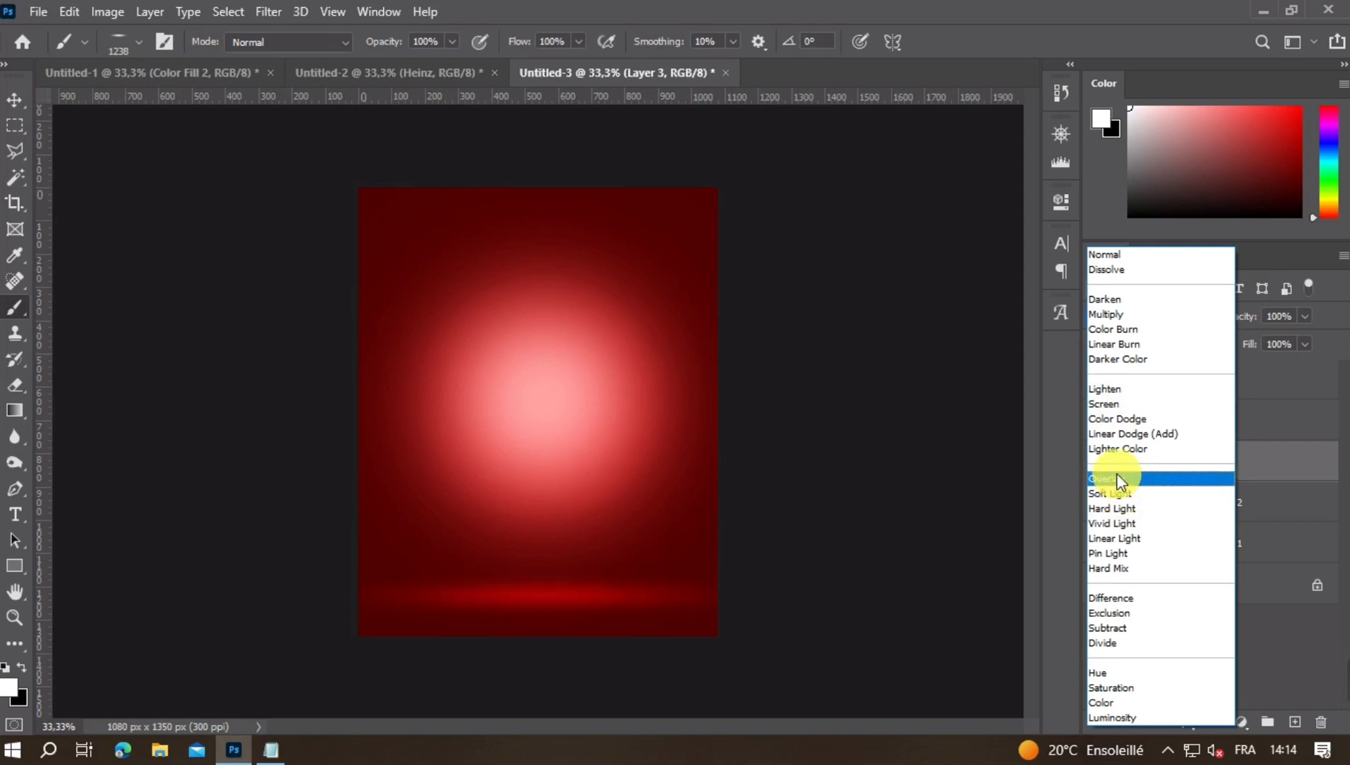
click(1118, 493)
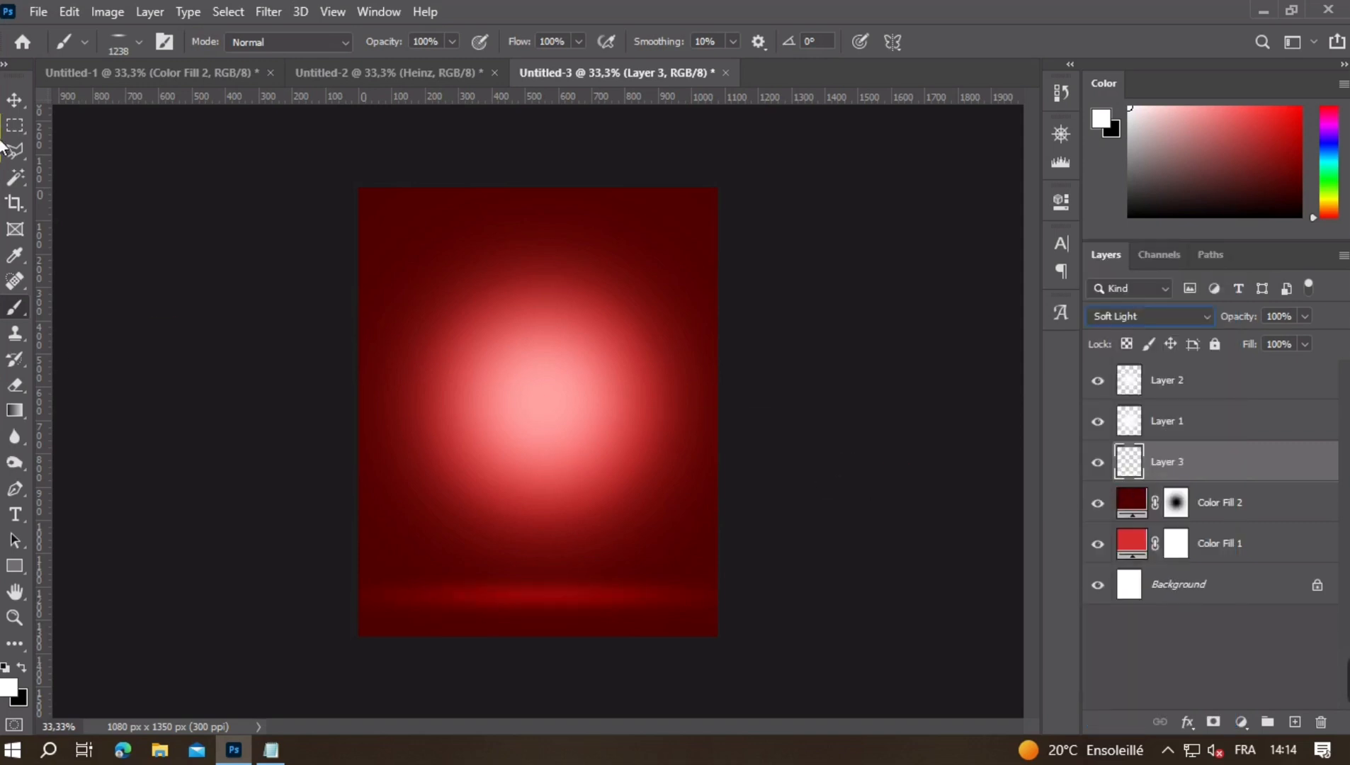
click(14, 101)
click(920, 374)
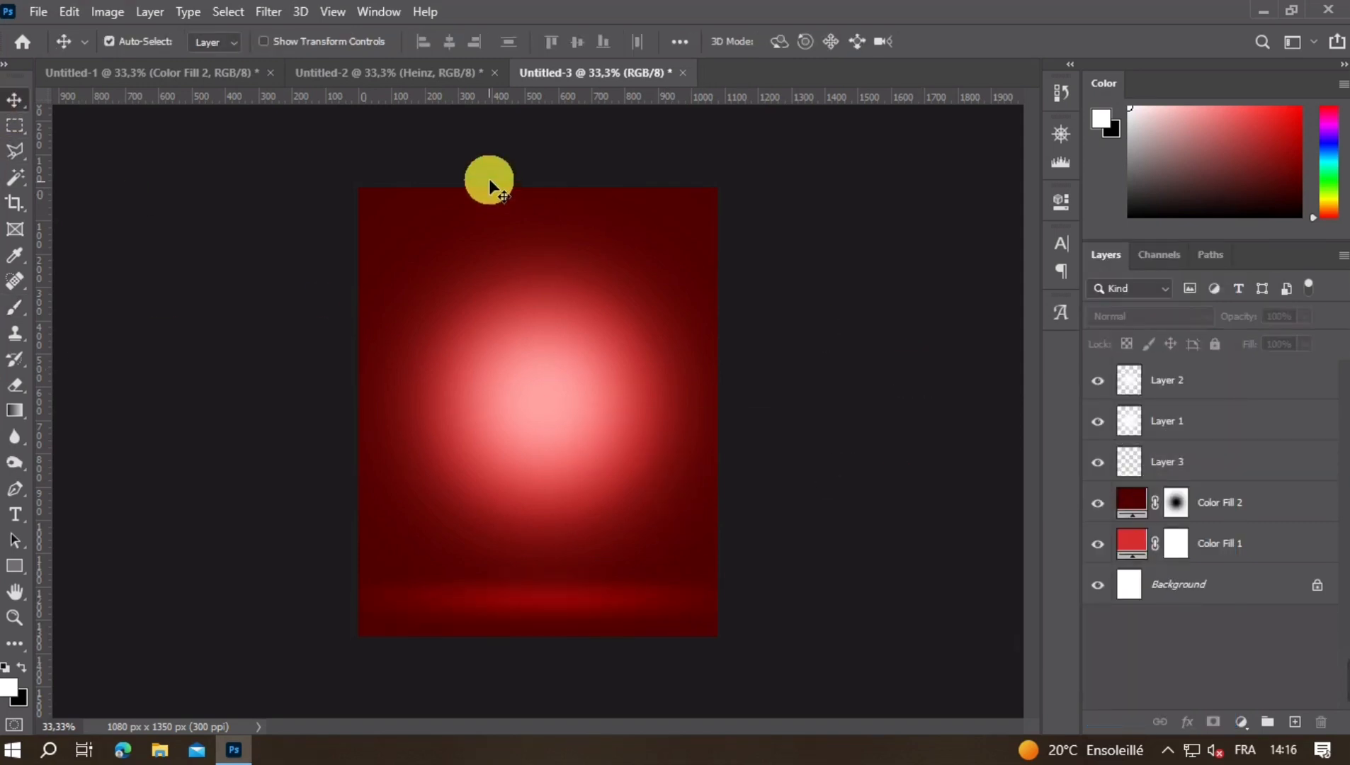
- Copy the Heinz ketchup bottle layer from Untitled-2 into the red Untitled-3 poster
click(410, 71)
drag(549, 396, 563, 376)
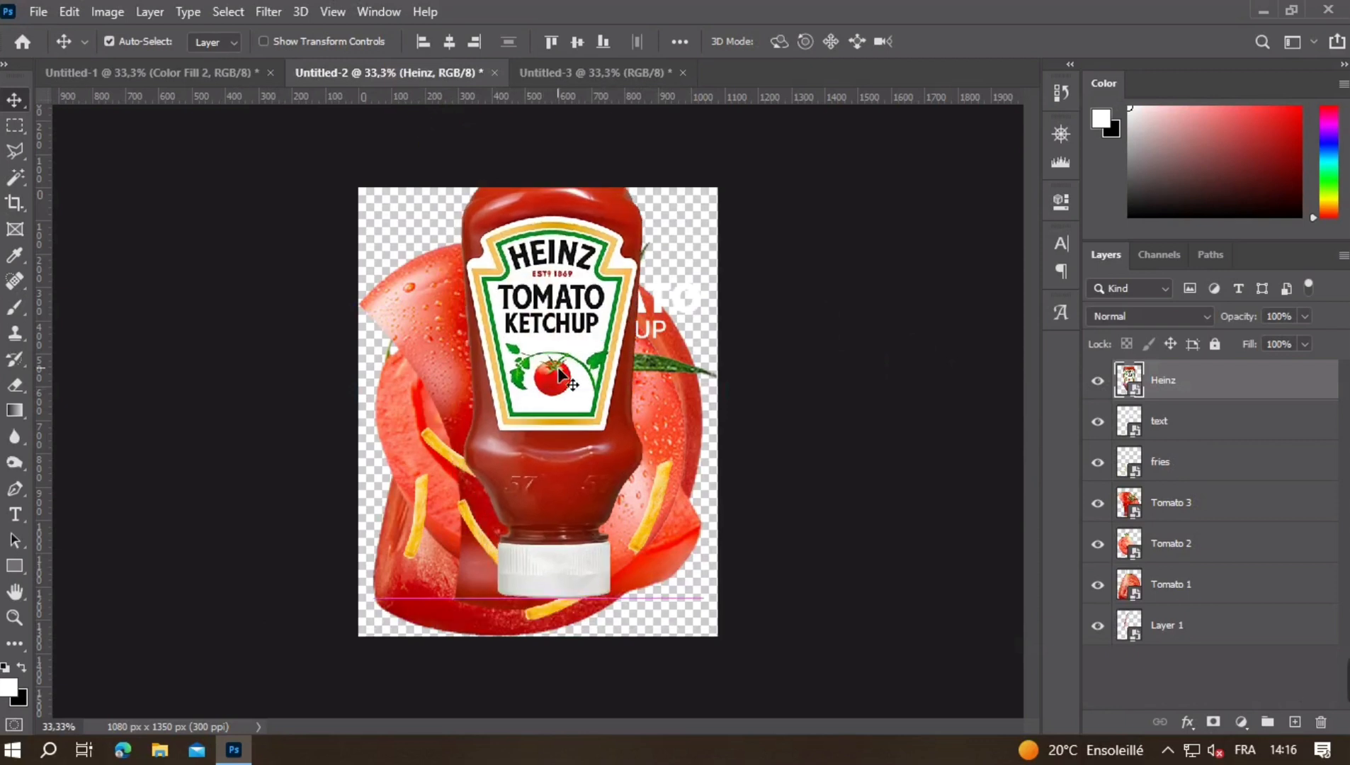
click(569, 72)
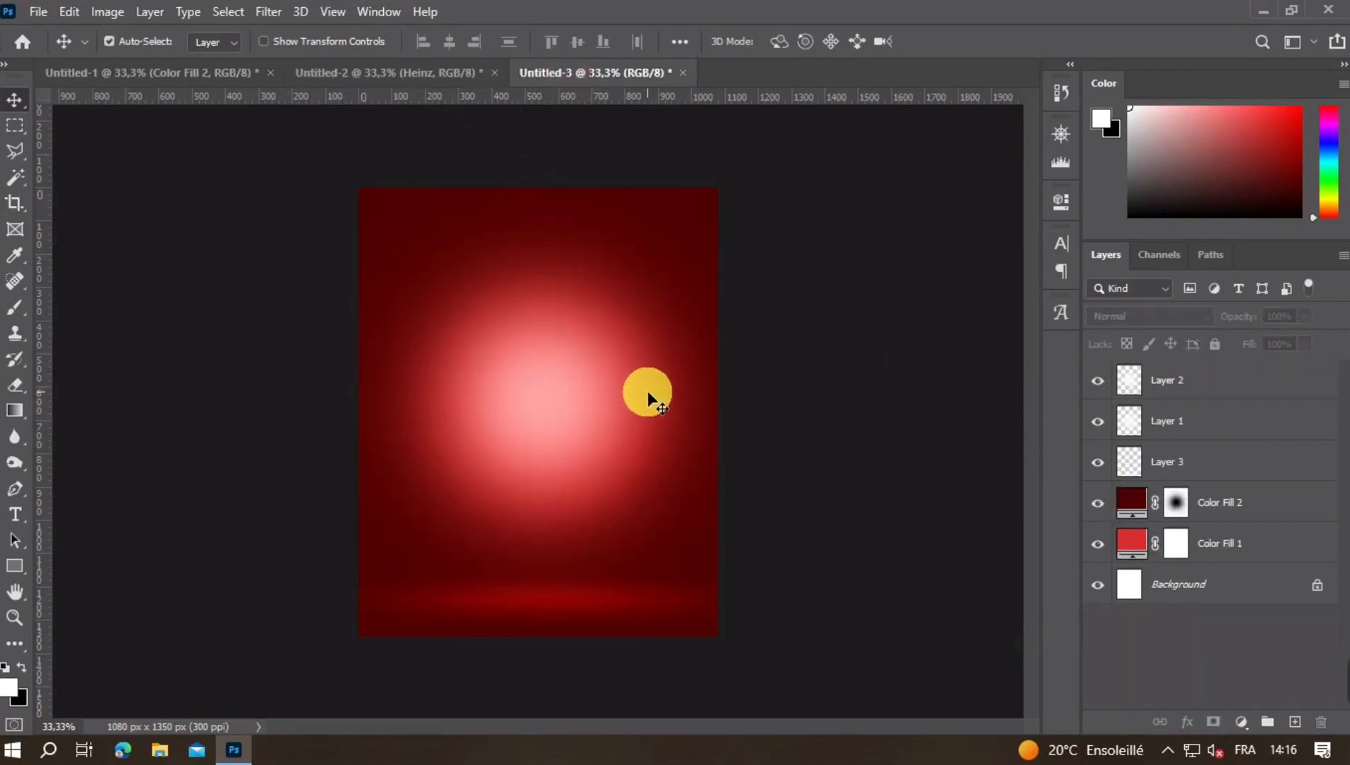
drag(703, 413, 708, 416)
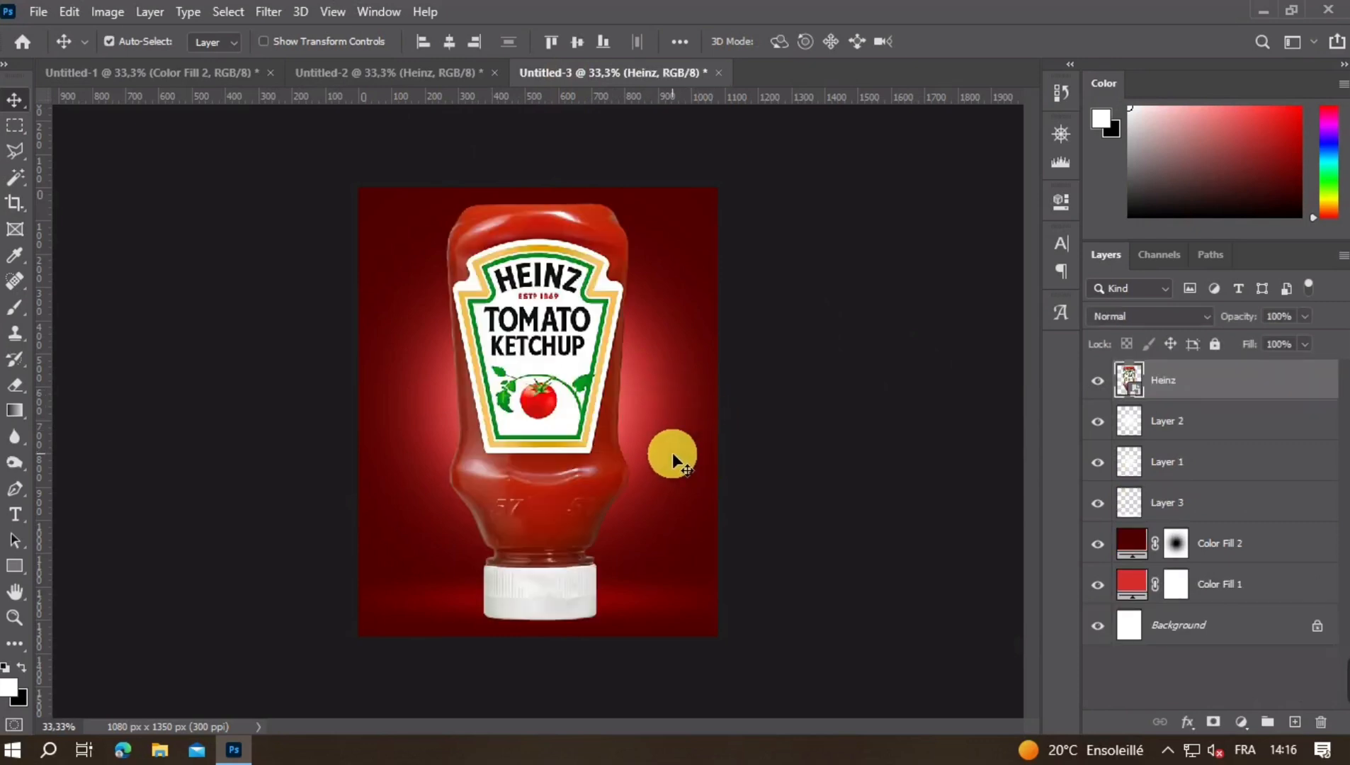
- Scale the Heinz bottle down, tilt it slightly clockwise and centre it over the glow above the floor streak
key(ctrl+t)
drag(551, 629, 547, 485)
drag(668, 429, 650, 456)
drag(555, 353, 555, 412)
drag(569, 273, 570, 263)
drag(637, 328, 669, 297)
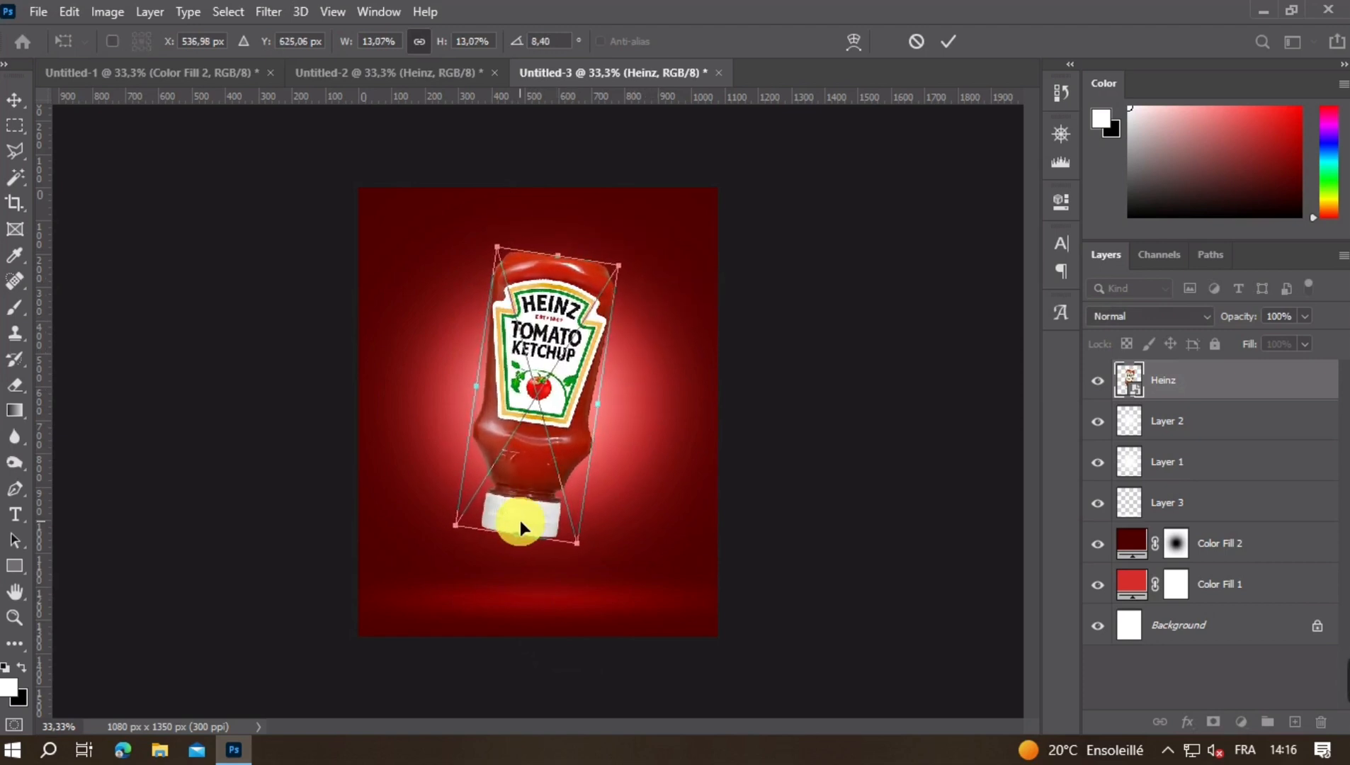
drag(518, 535, 523, 558)
key(Return)
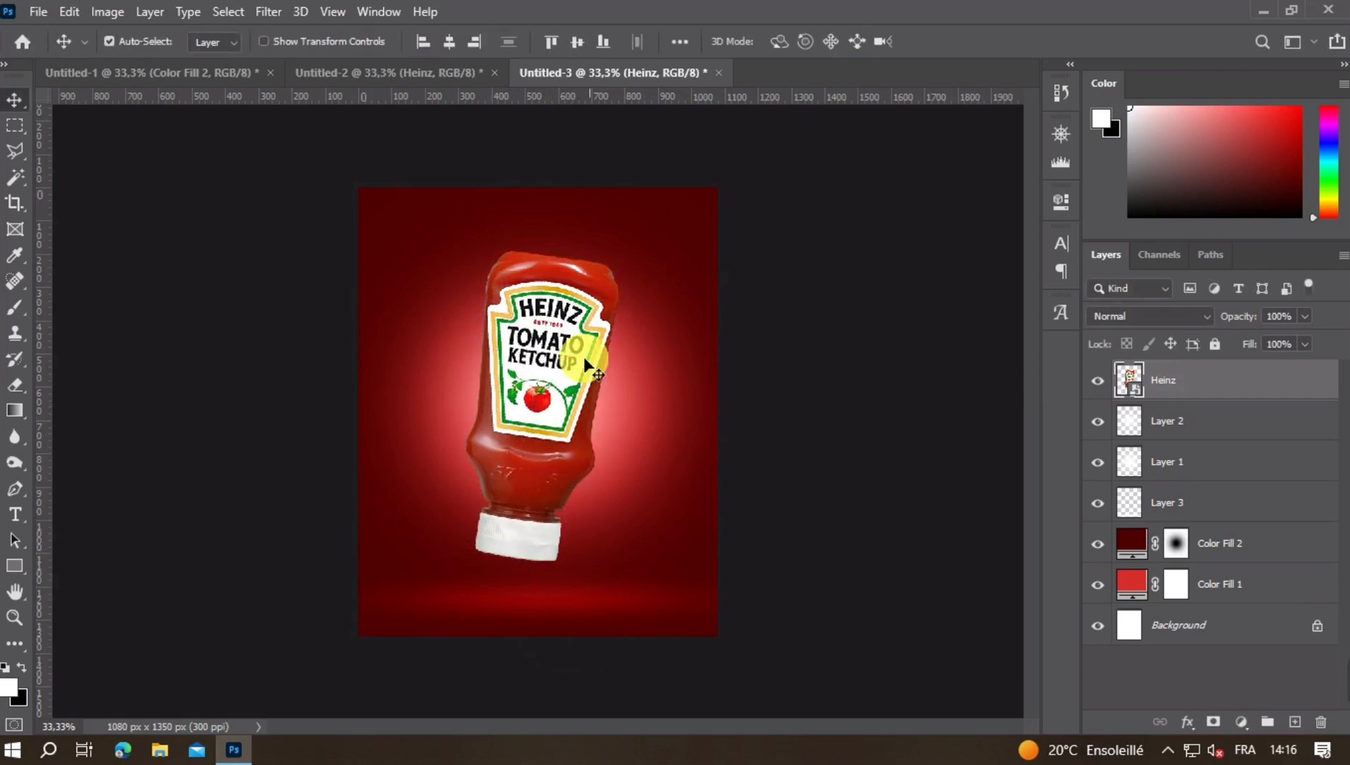
click(455, 48)
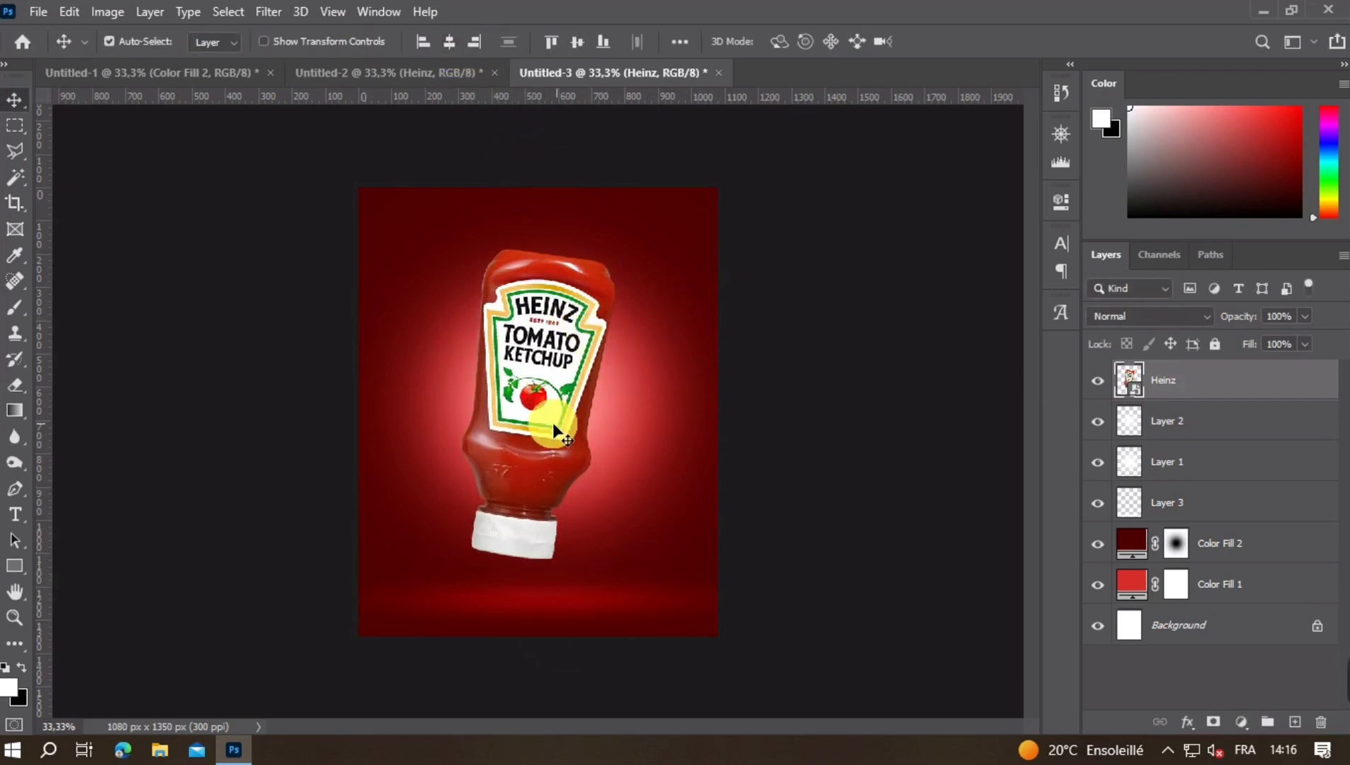
drag(561, 427, 571, 432)
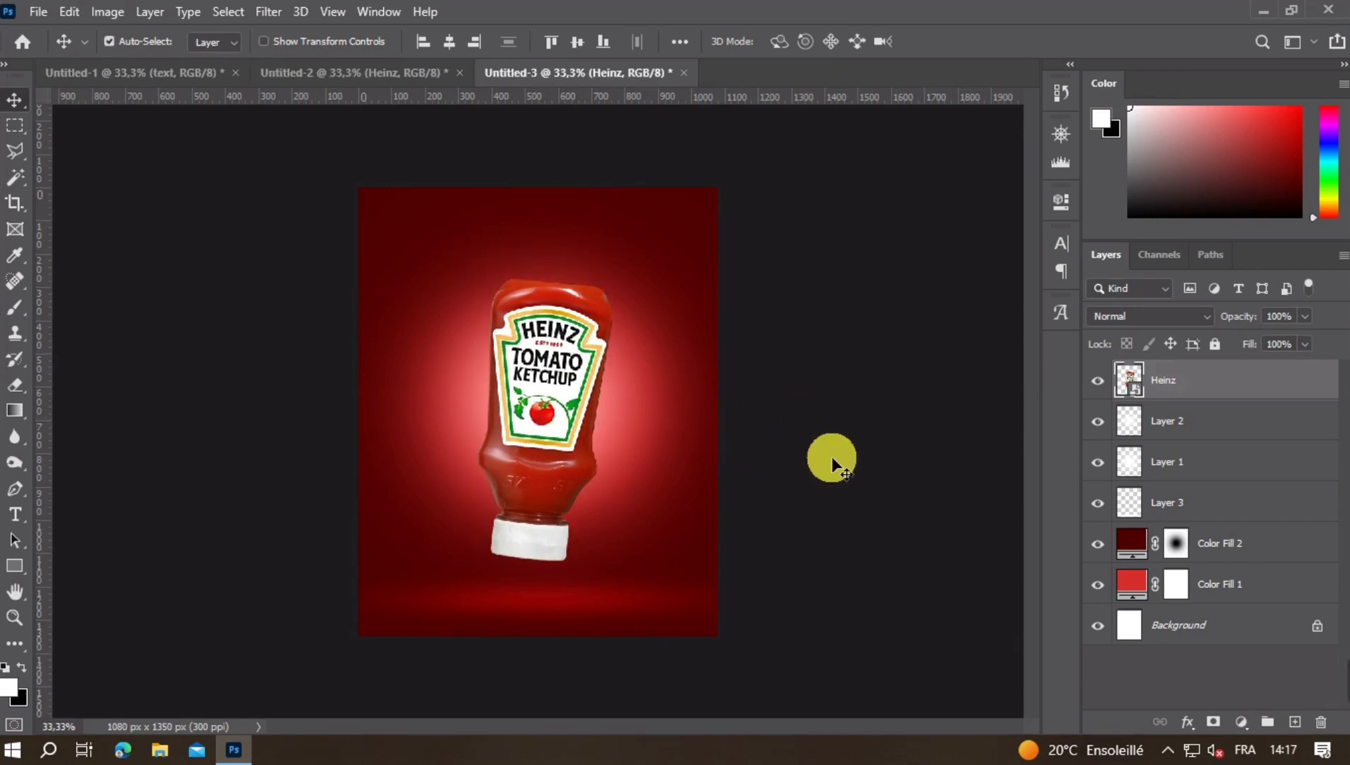
- Paint a flattened soft black shadow of about 488 px beneath the bottle cap on a new layer above Layer 2
click(1170, 435)
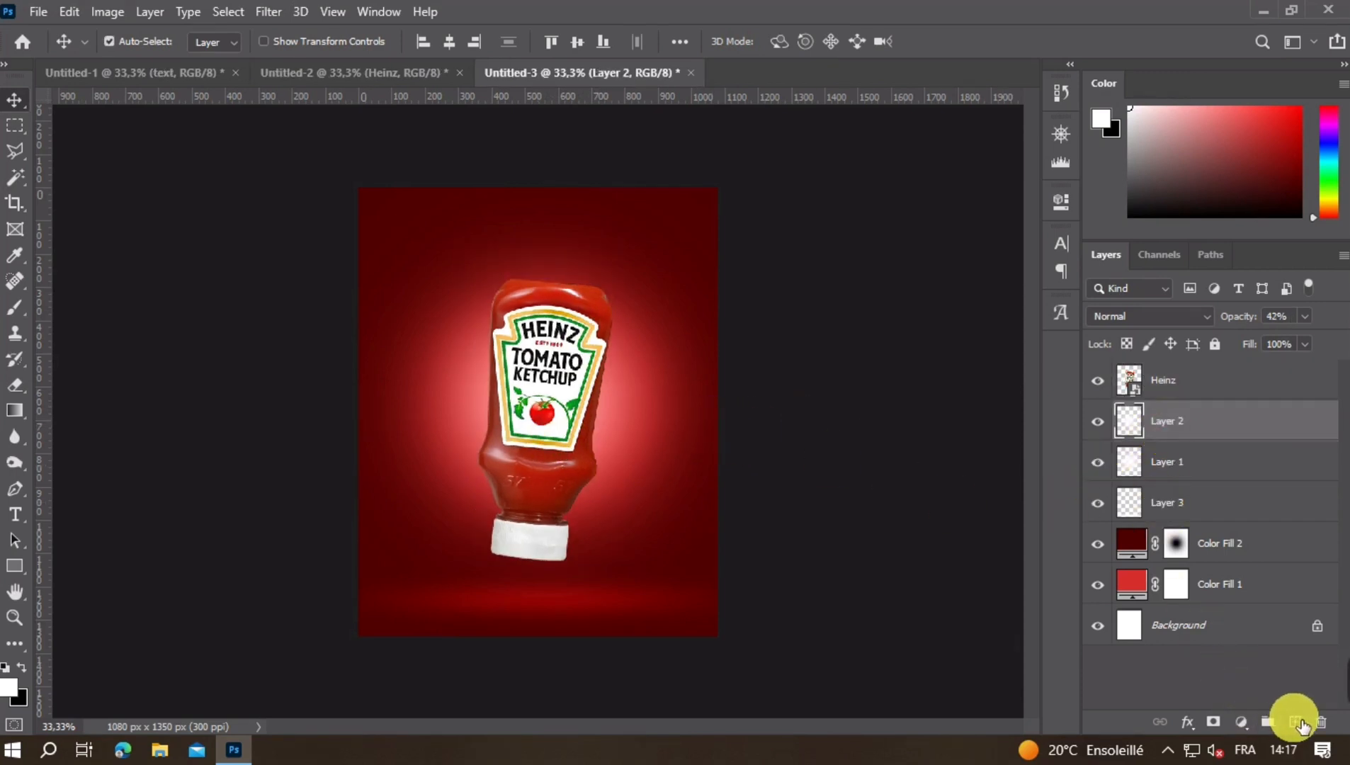
click(1296, 722)
click(15, 310)
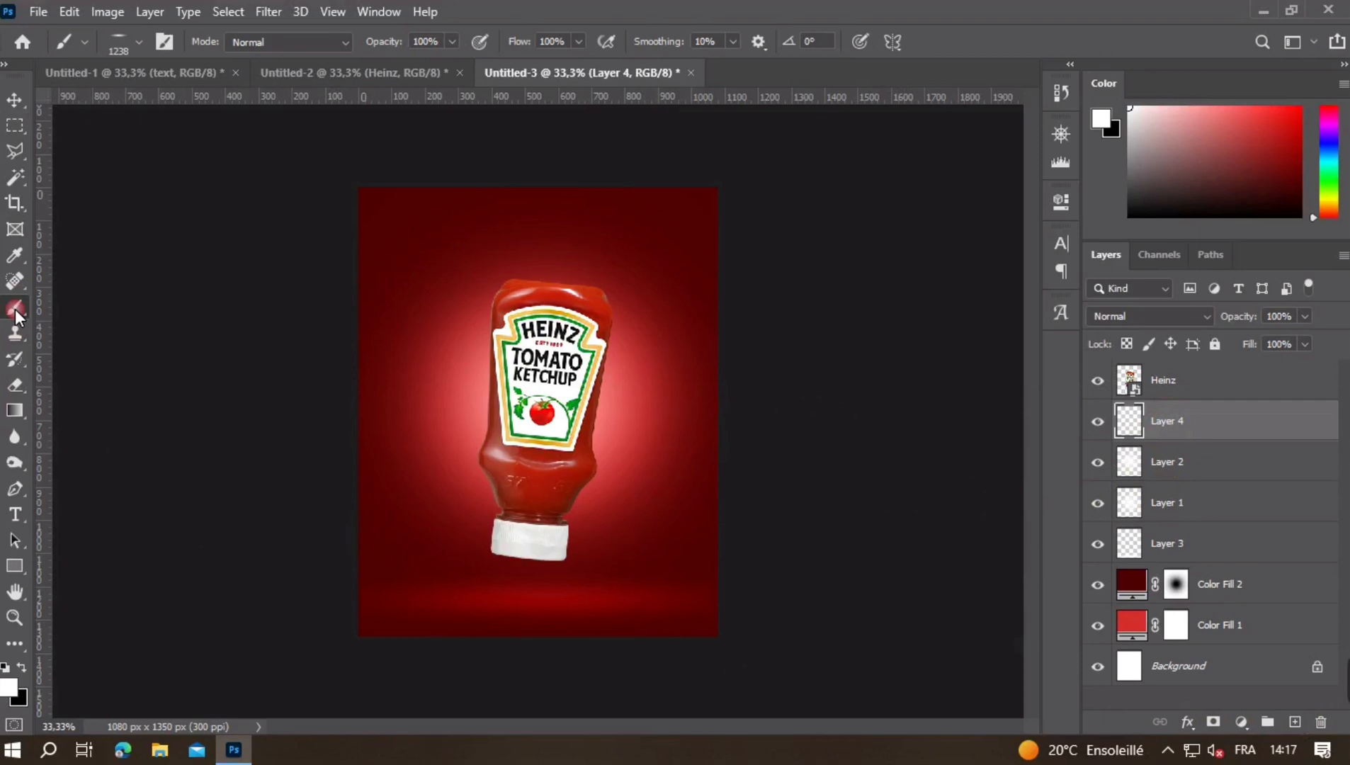
click(28, 668)
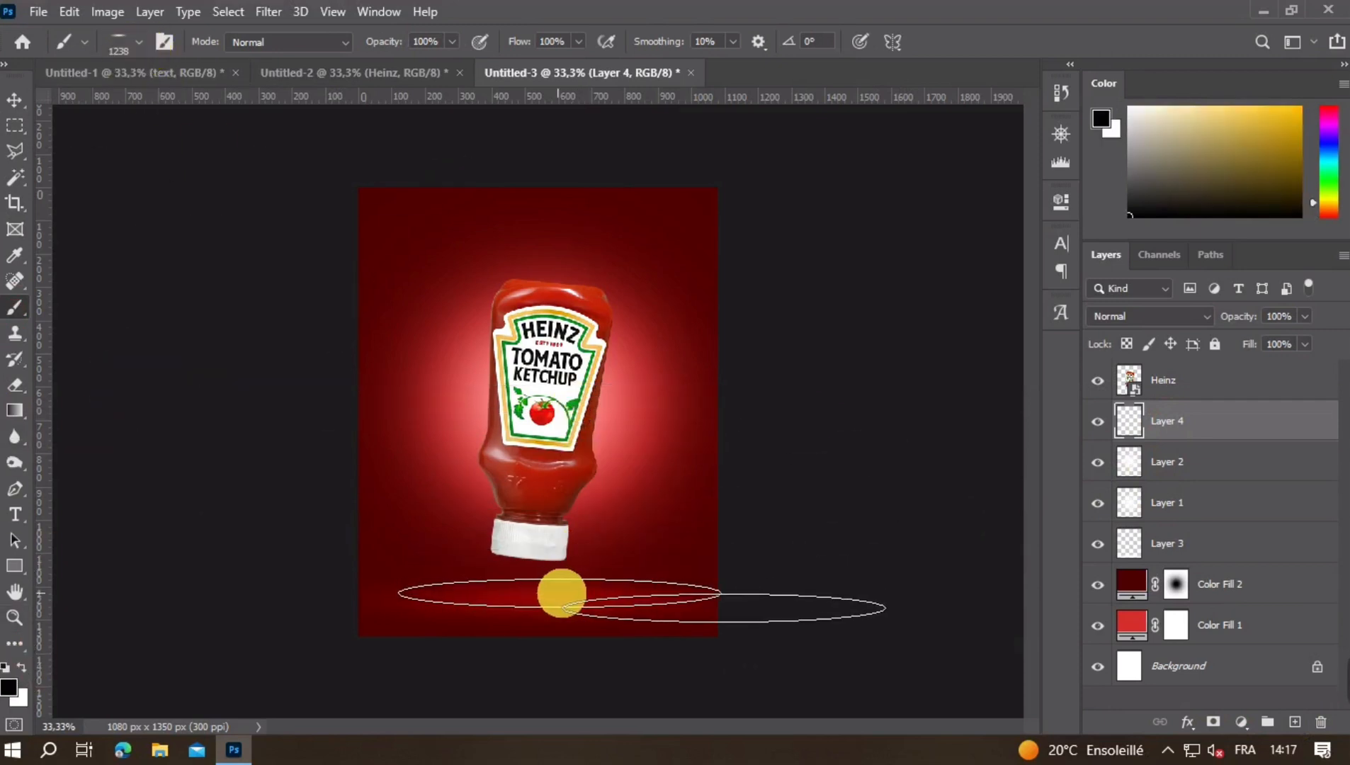
mouse_move(575, 595)
mouse_down()
mouse_move(473, 598)
mouse_move(624, 585)
mouse_move(772, 531)
mouse_move(757, 505)
mouse_move(773, 505)
mouse_move(576, 558)
mouse_move(535, 594)
mouse_up()
key(ctrl+z)
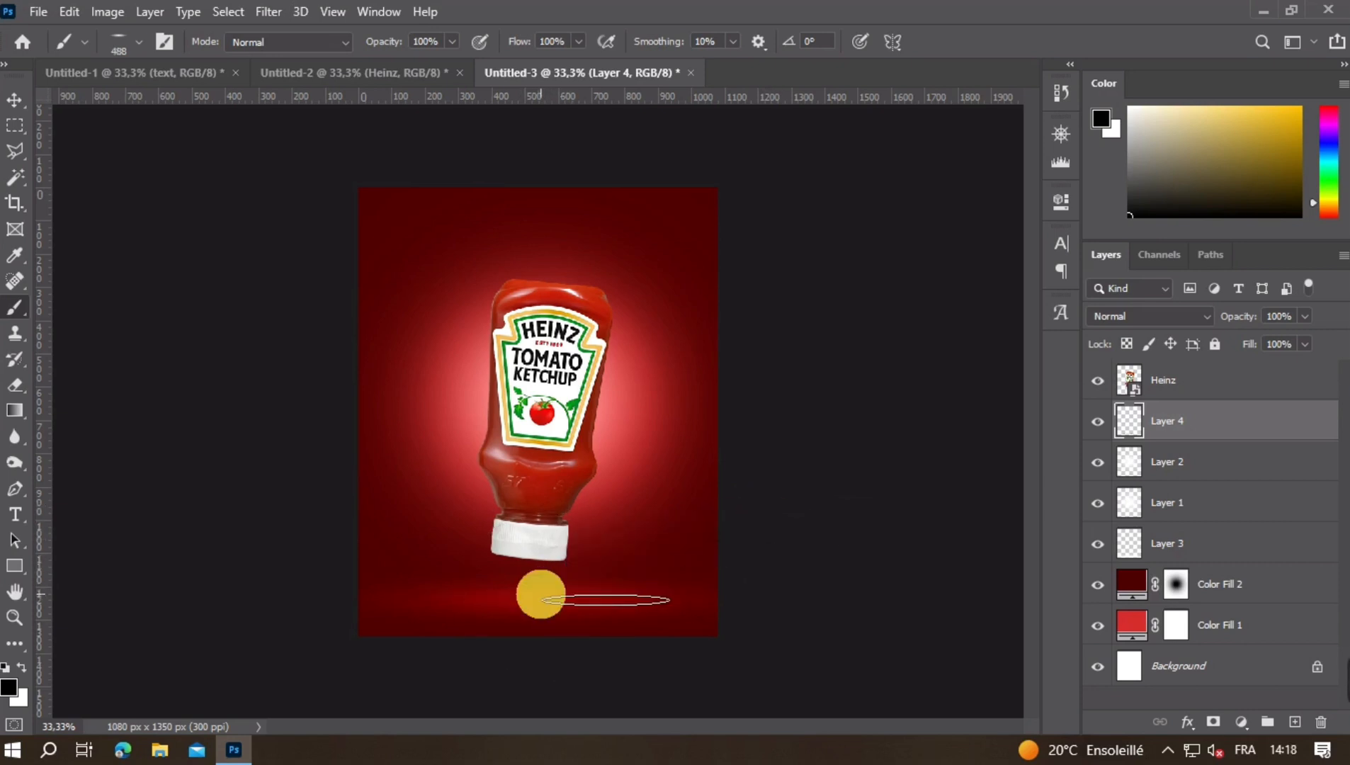
click(540, 595)
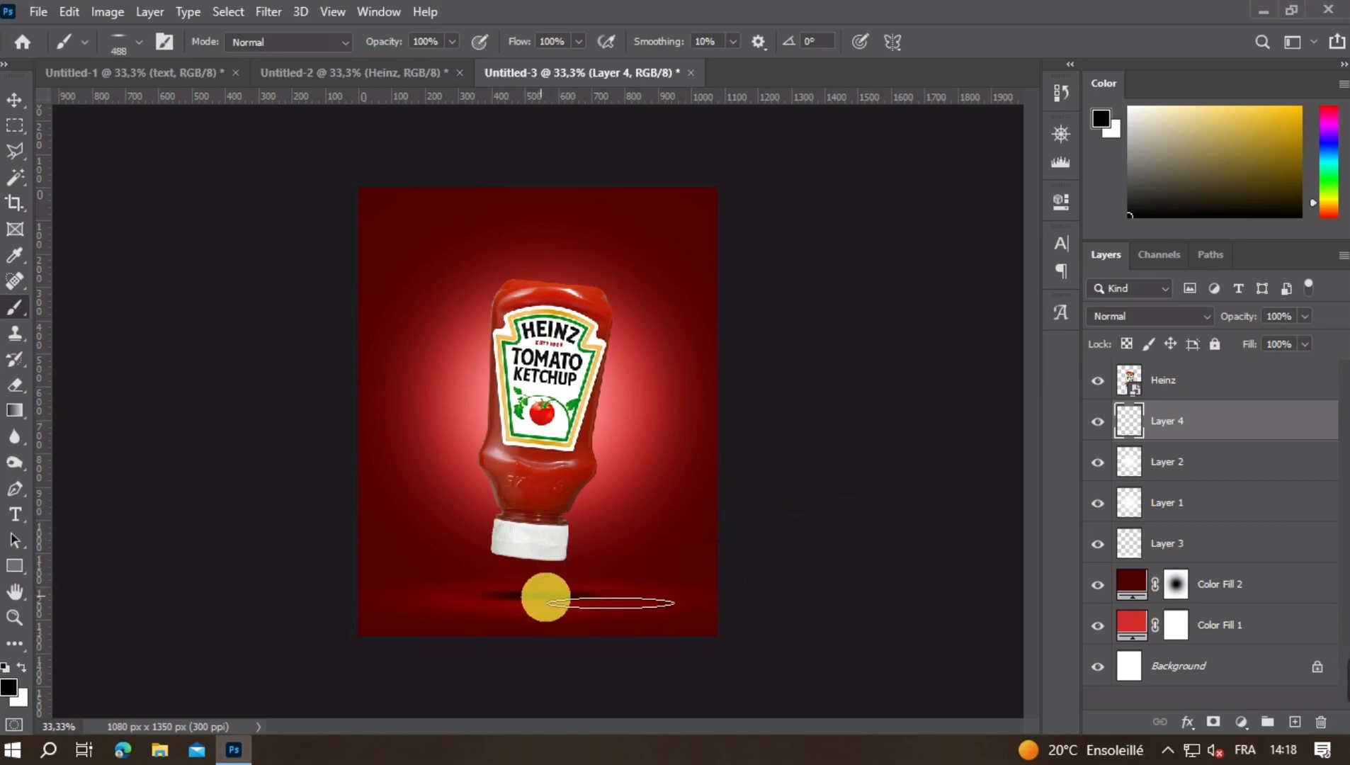
- Lower the bottle shadow layer's opacity to 51% and toggle its visibility to compare the effect
click(29, 100)
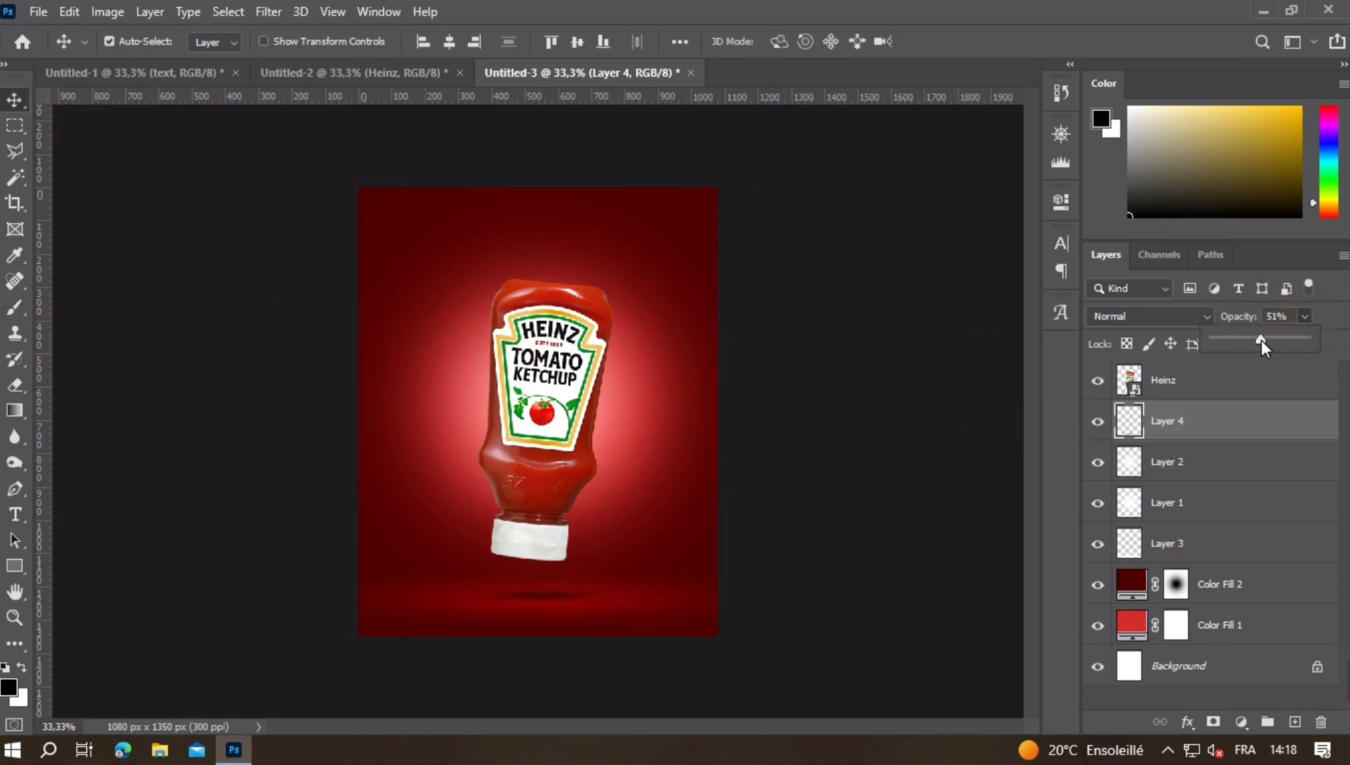
click(843, 467)
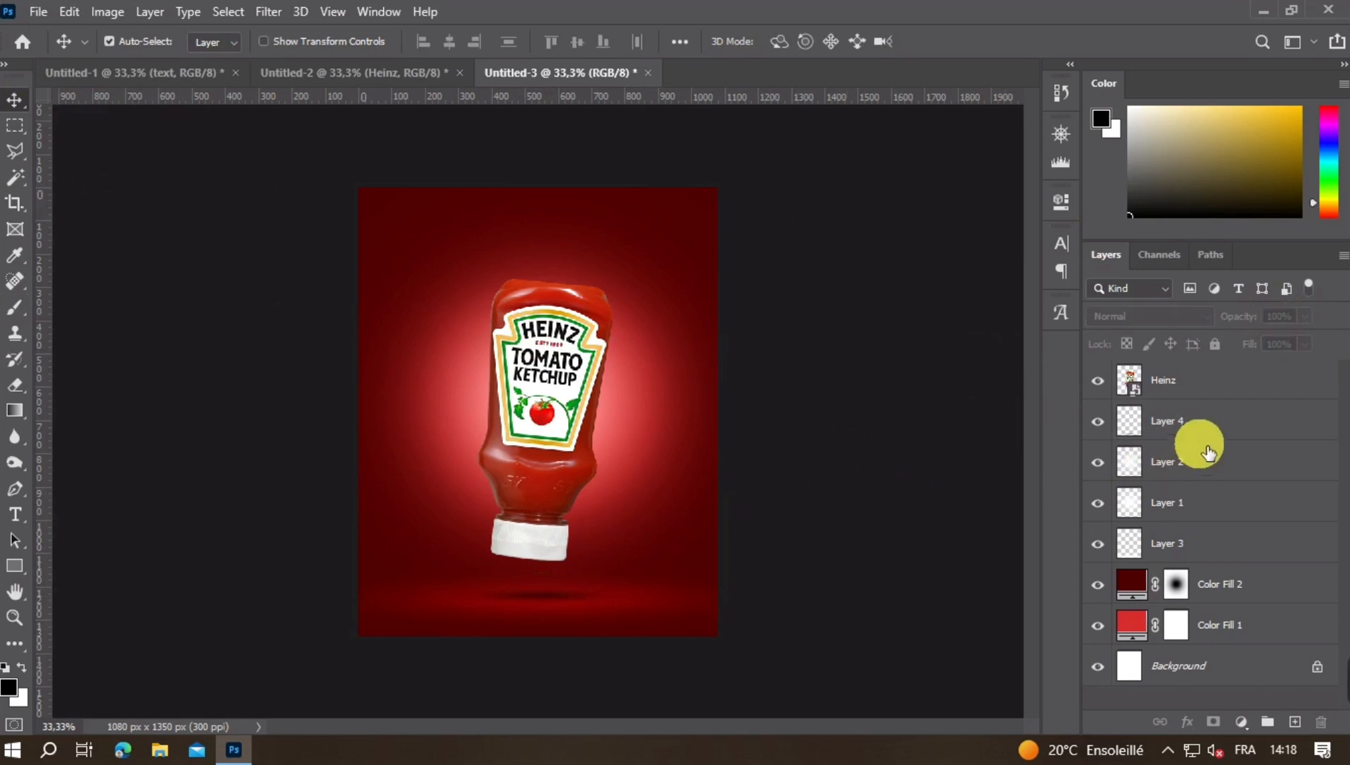
click(1204, 404)
click(1164, 434)
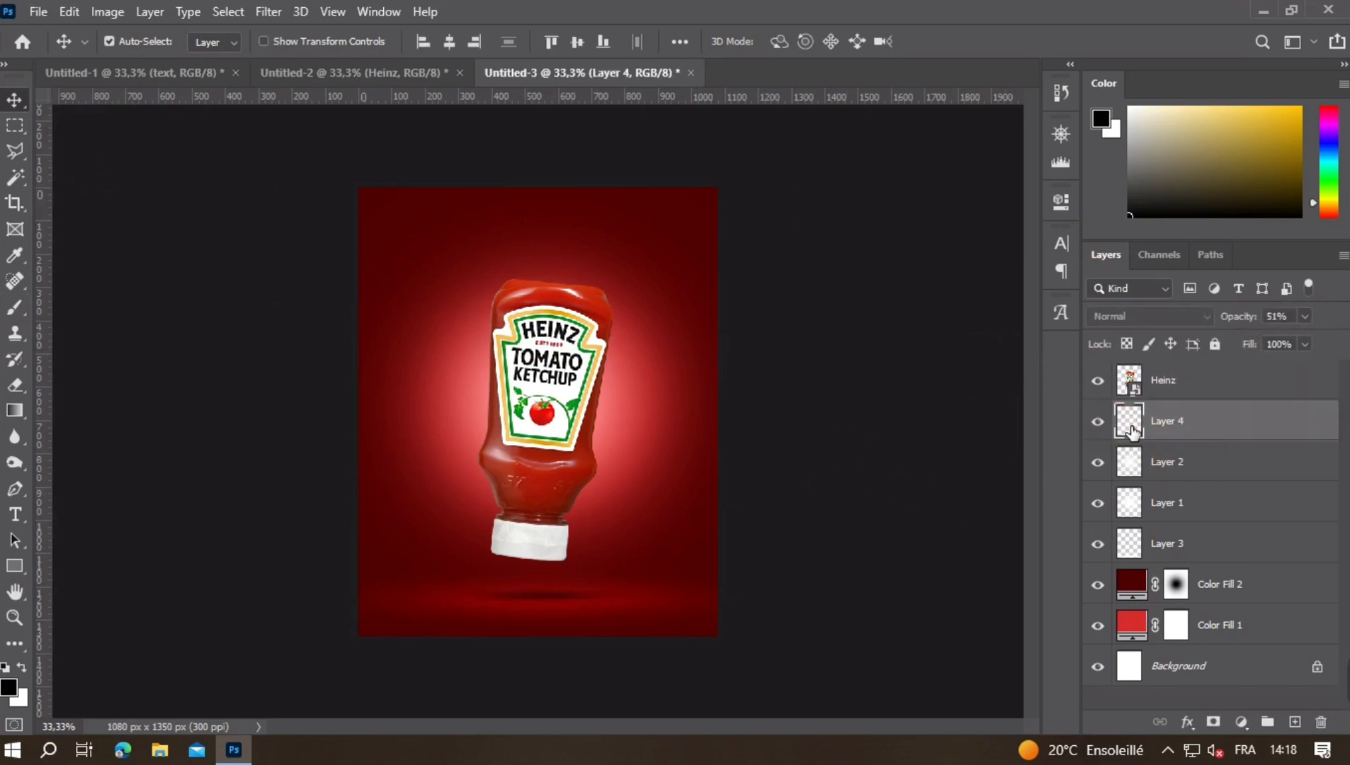
click(1105, 423)
- Stretch the bottle's floor shadow slightly upward with Free Transform and review the whole poster
key(ctrl+minus)
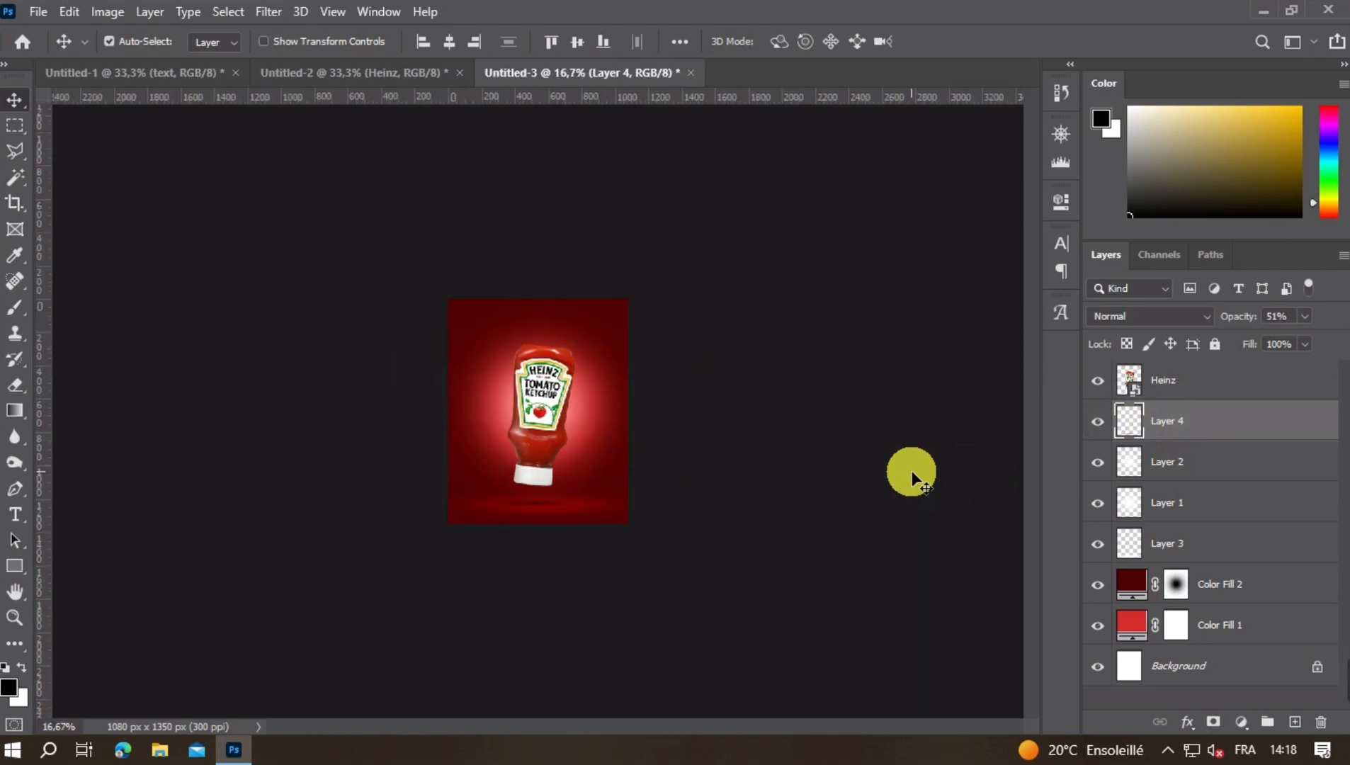
key(ctrl+plus)
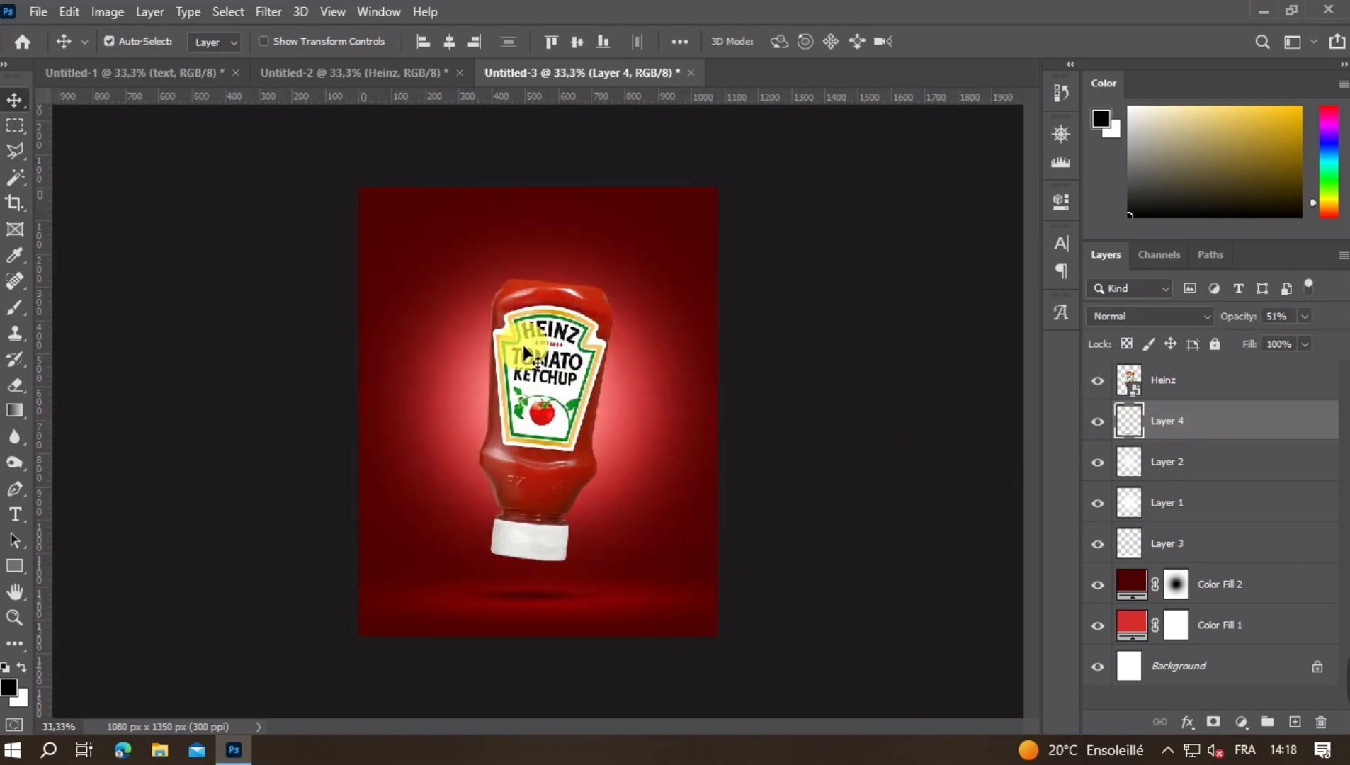
key(ctrl+t)
drag(543, 583, 543, 577)
key(Return)
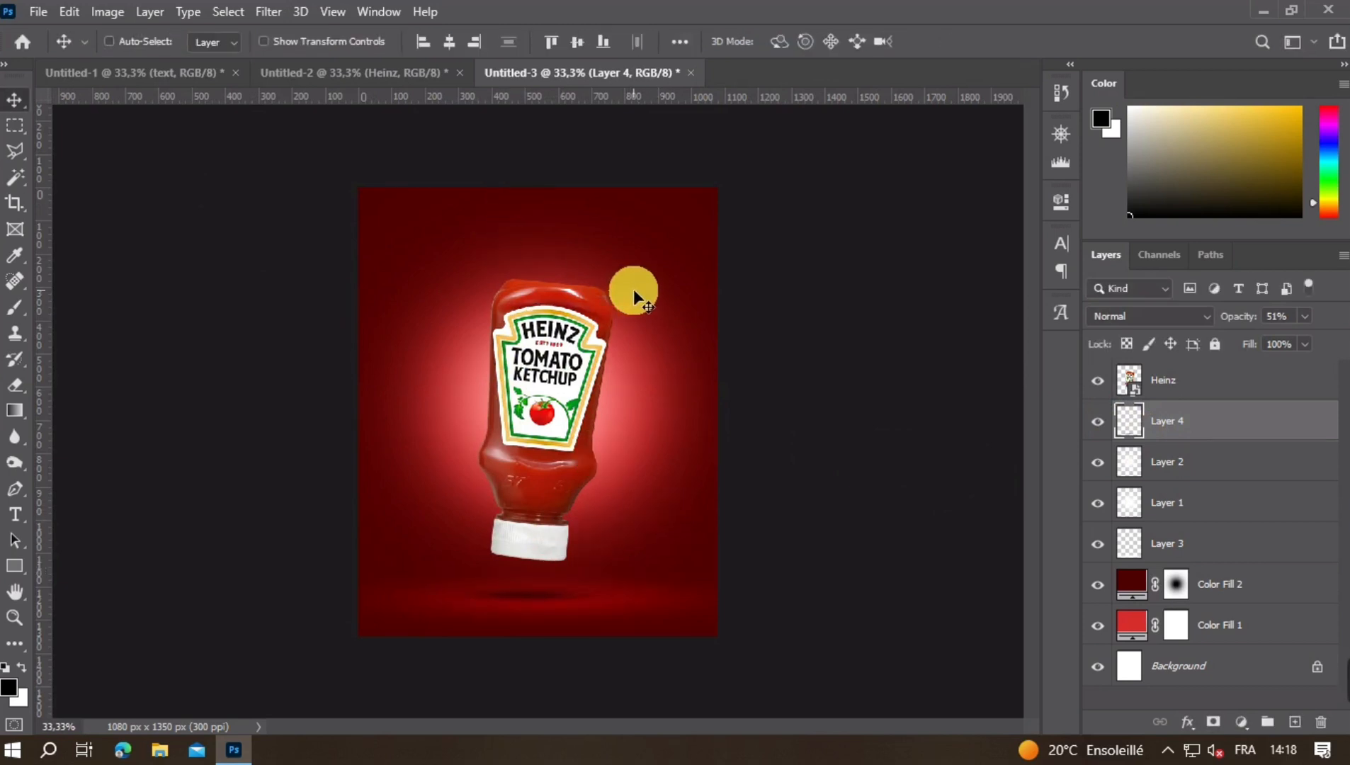
key(ctrl+minus)
key(ctrl+plus)
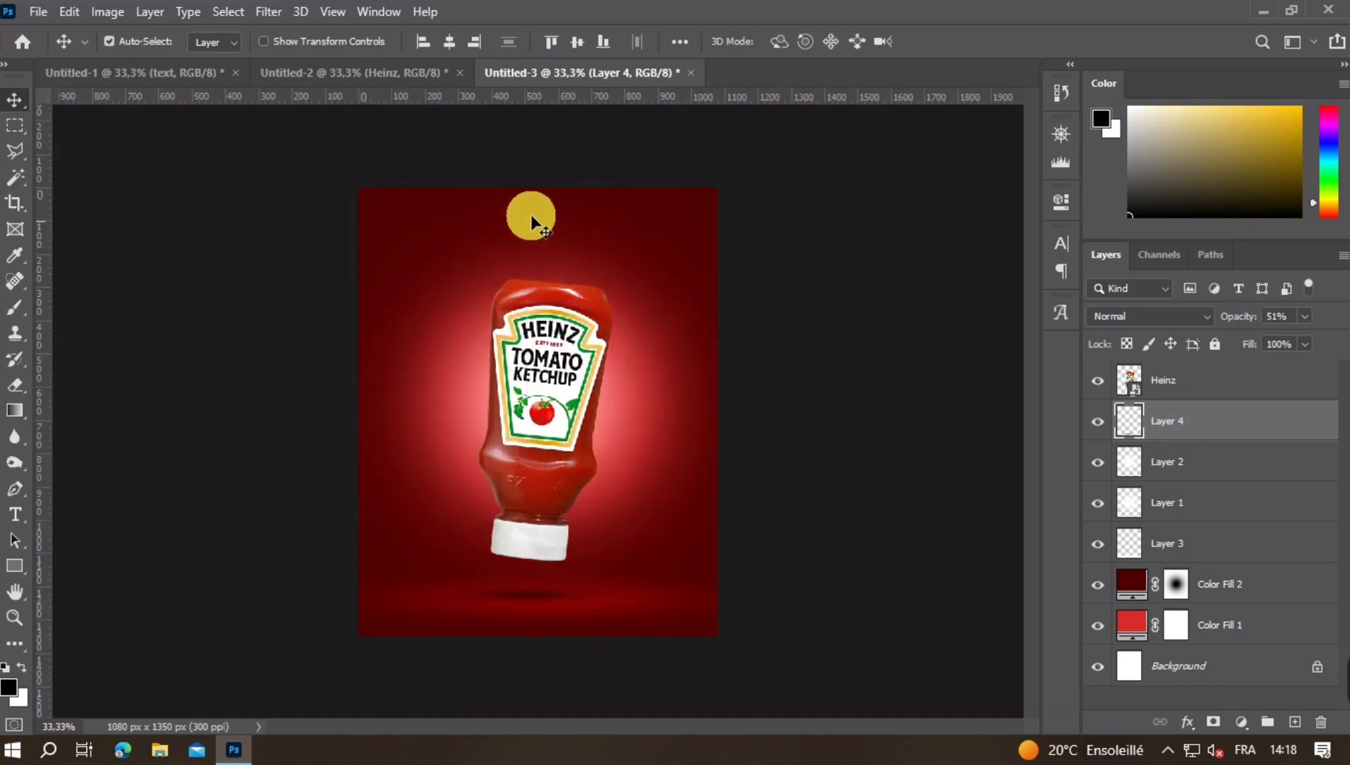
- Hide the Heinz layer in Untitled-2 and copy the Tomato 3 layer into Untitled-3 beneath the bottle
click(400, 82)
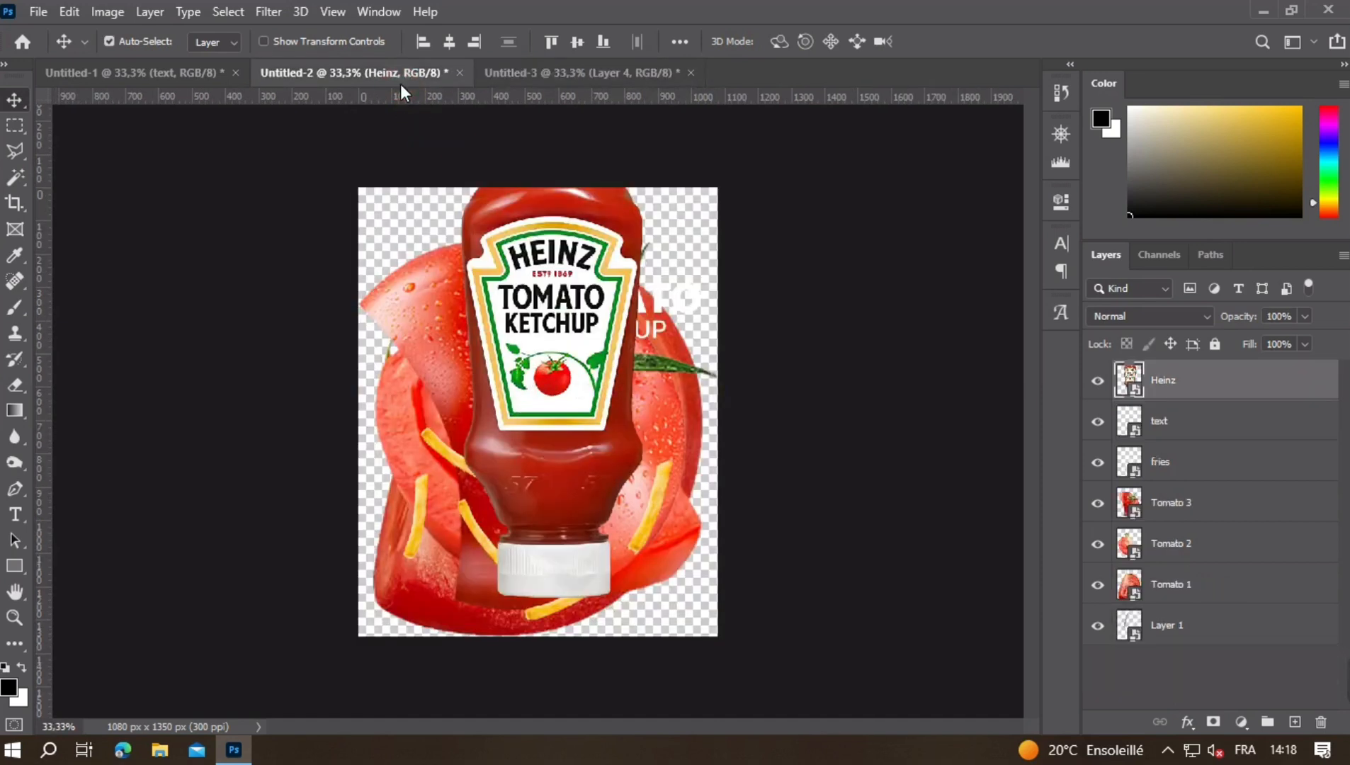
click(1098, 380)
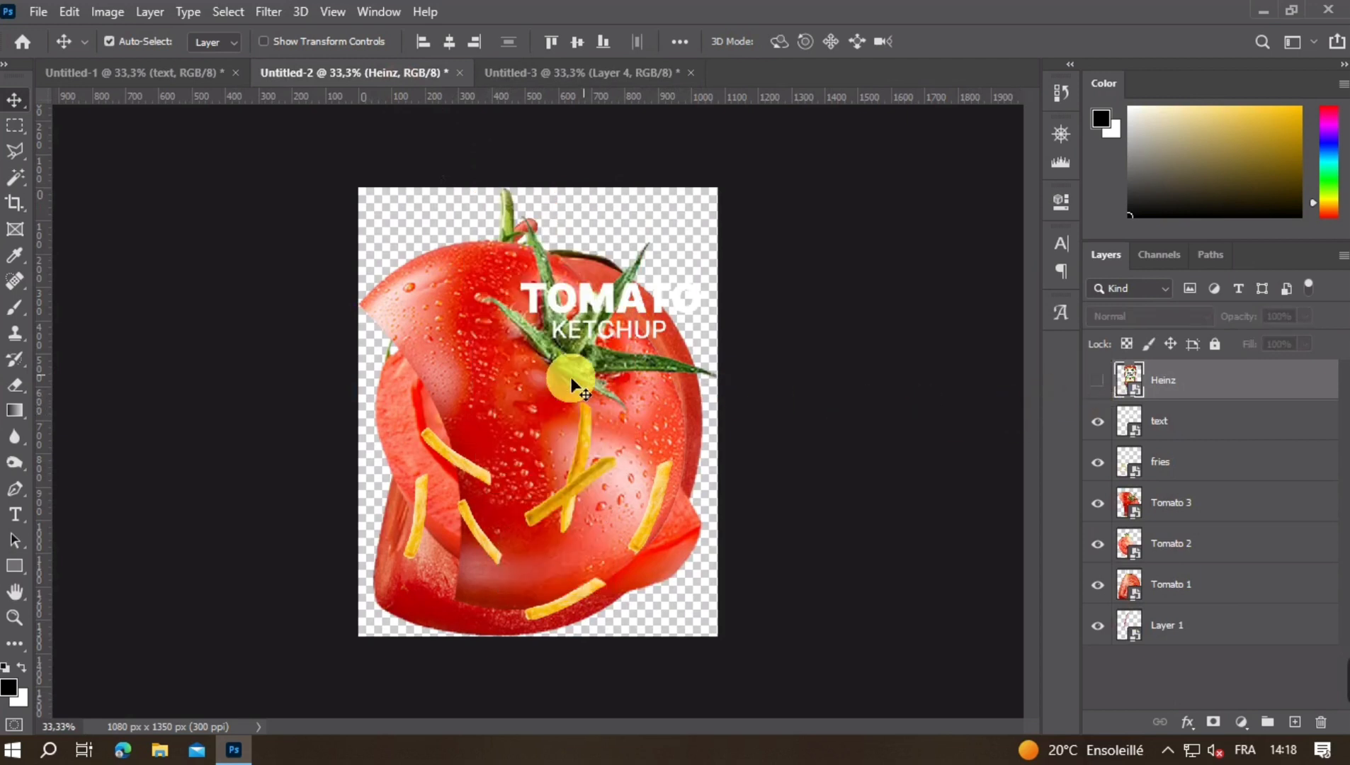
drag(572, 377, 643, 412)
- Scale Tomato 3 down to a small tomato tucked behind the bottle's upper right side
key(ctrl+t)
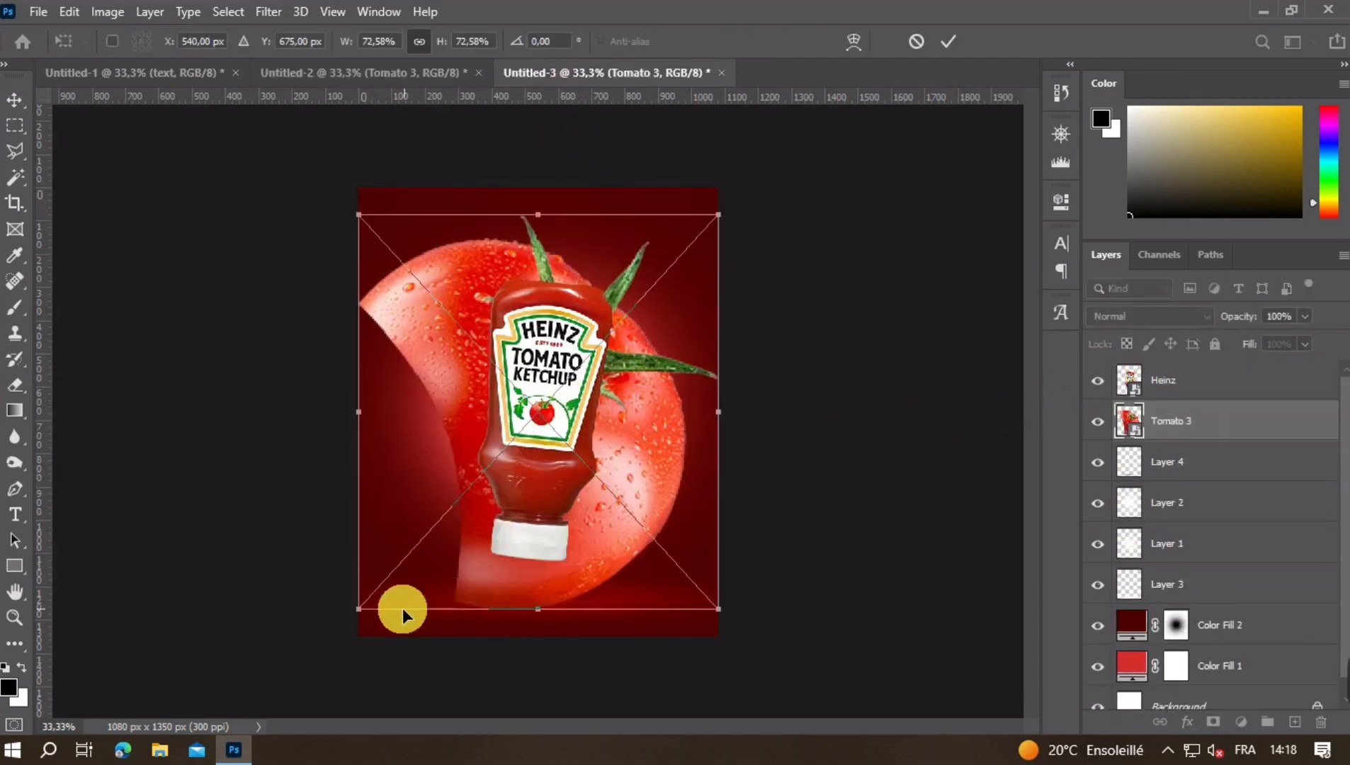
drag(359, 610, 624, 368)
key(Return)
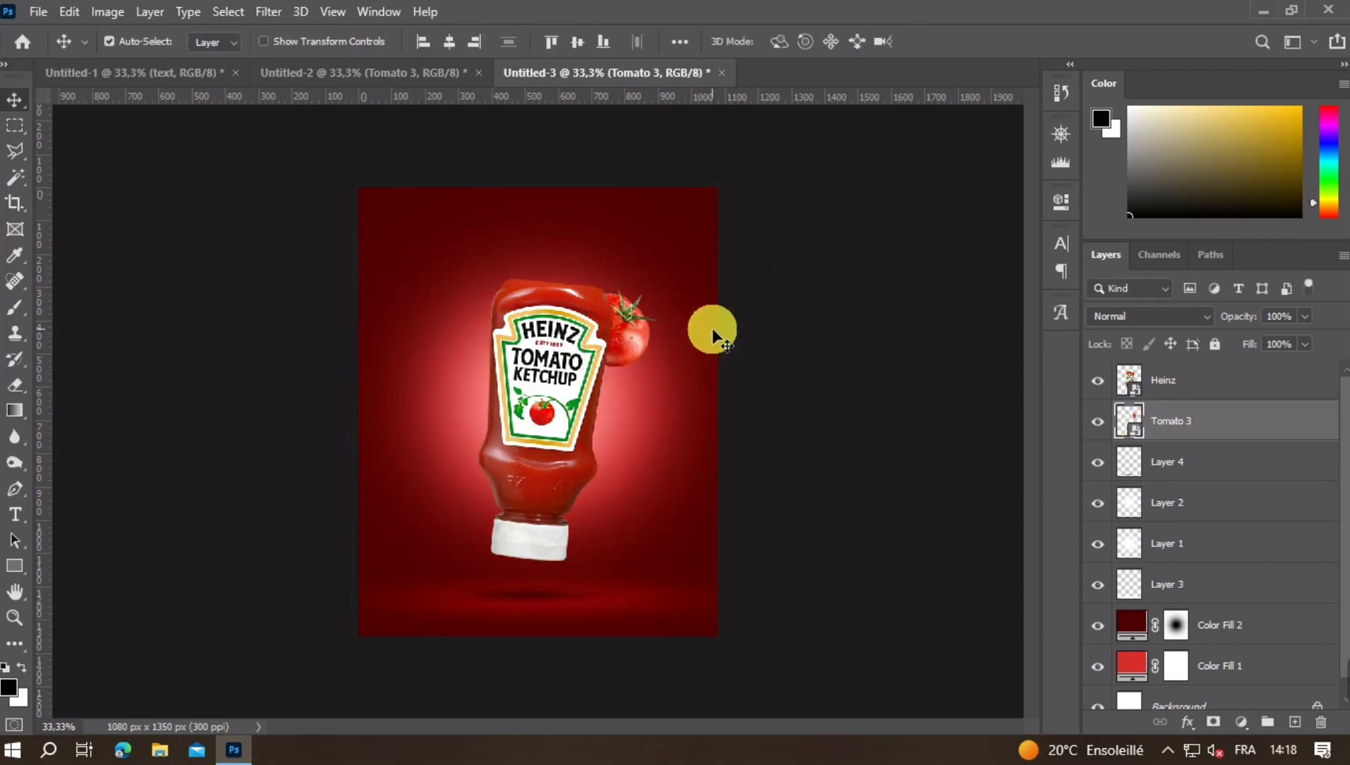
- Hide Tomato 3 in Untitled-2, copy Tomato 2 into Untitled-3 and stack it above the Heinz layer
click(364, 66)
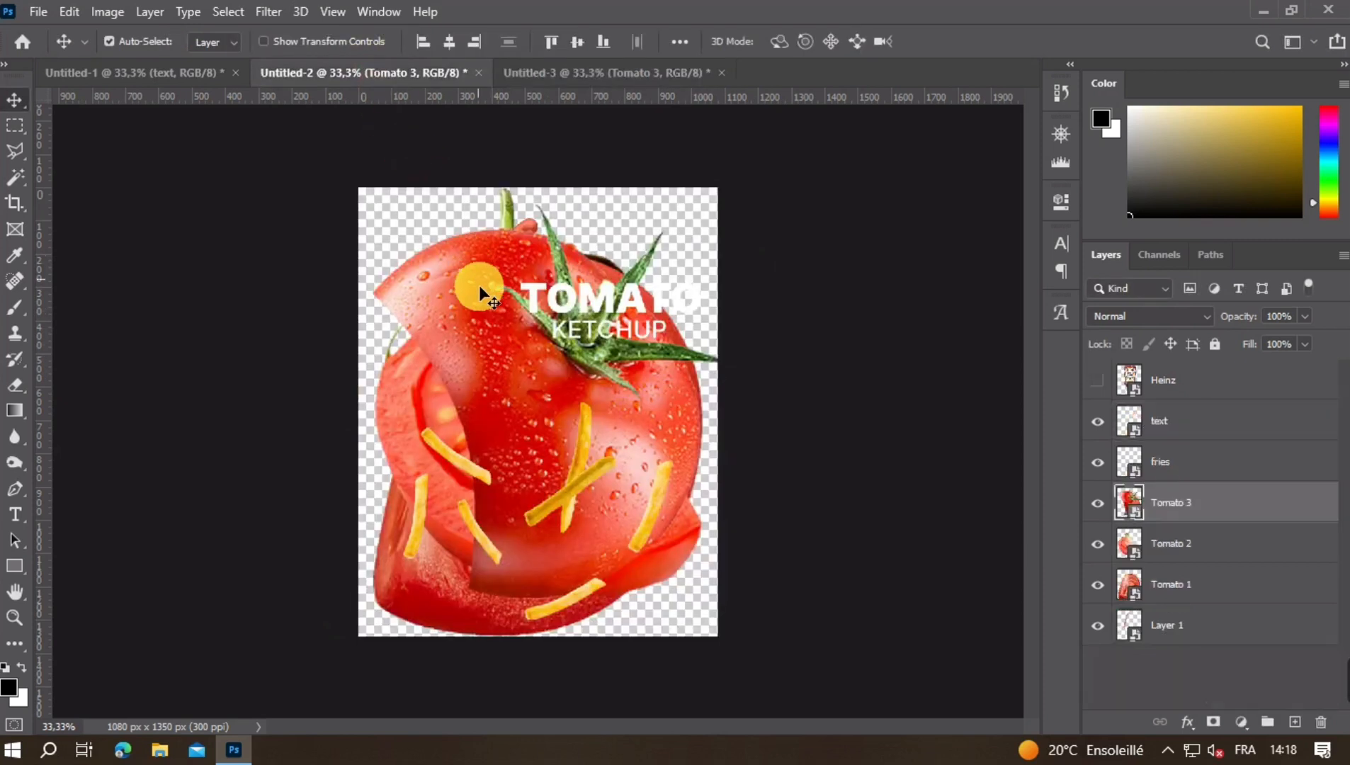
click(1098, 503)
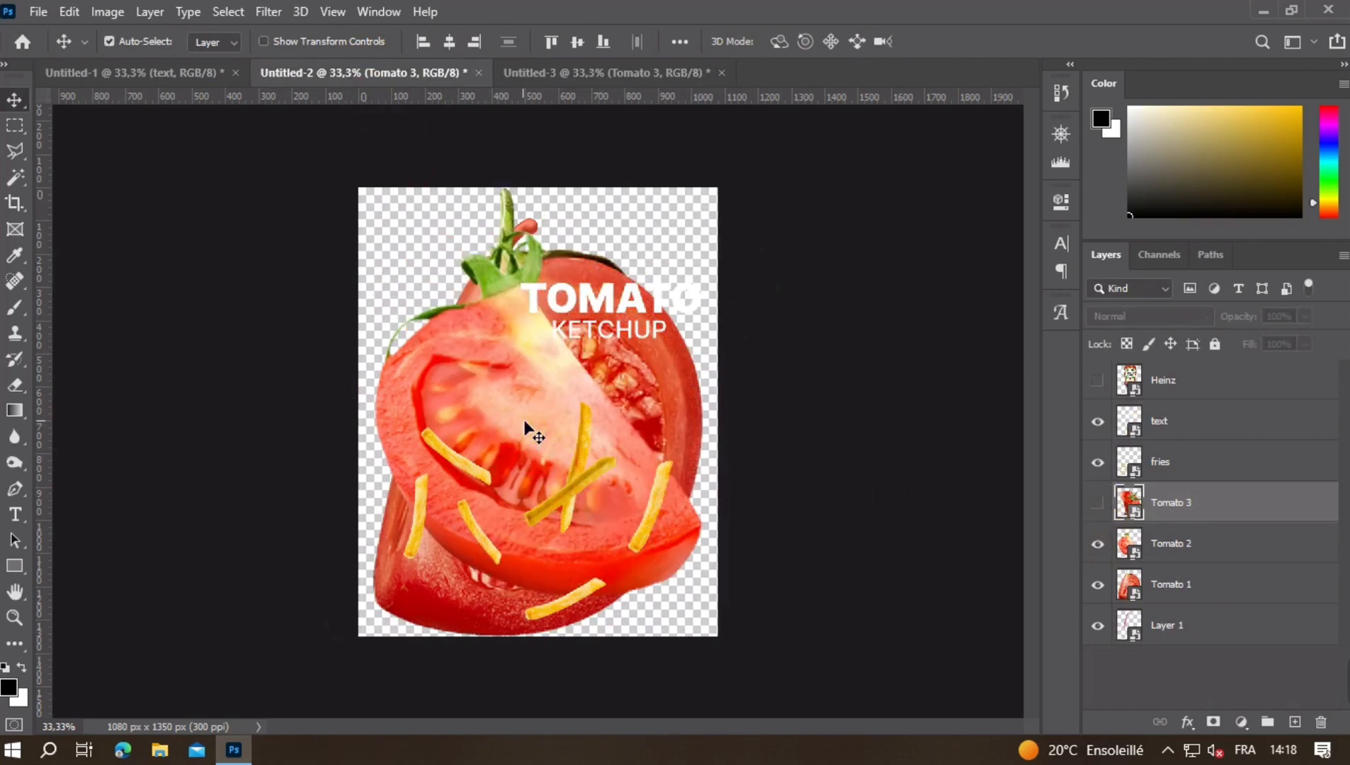
drag(528, 419, 541, 347)
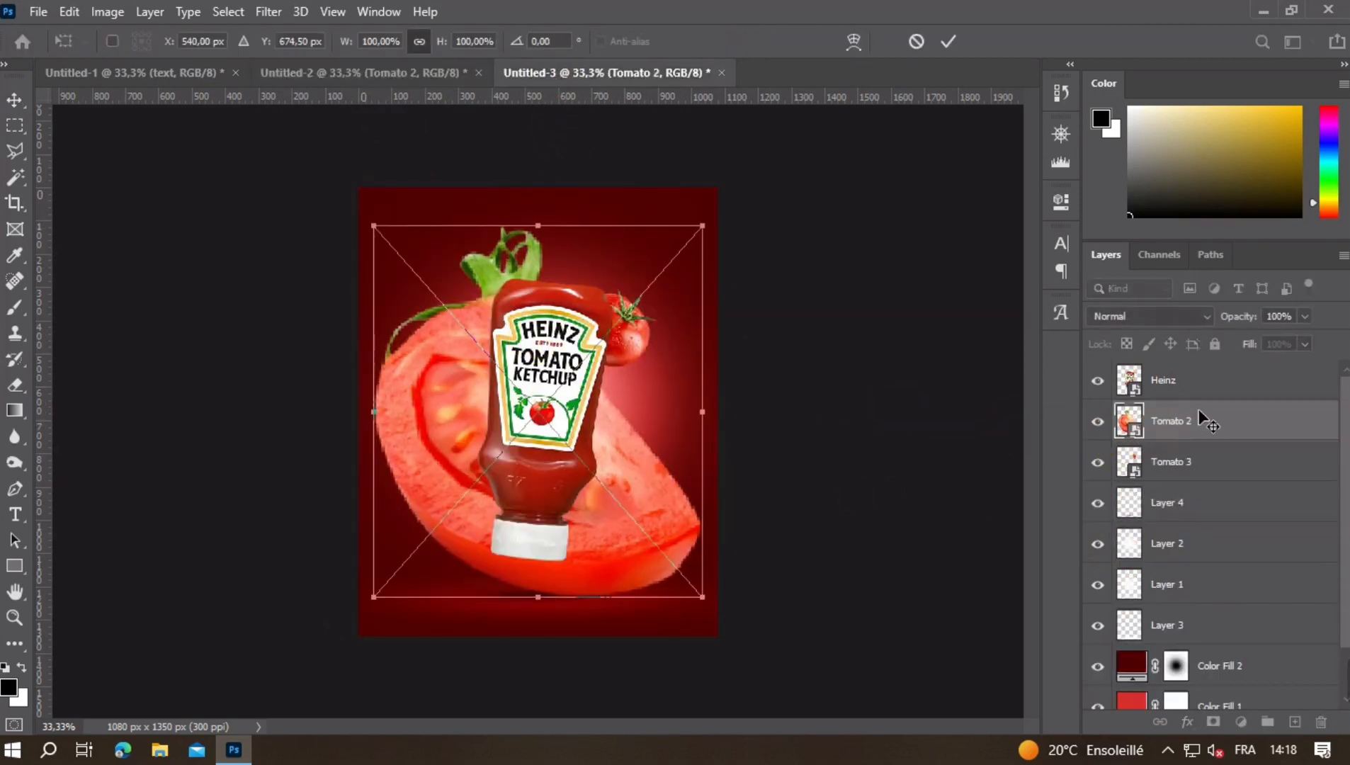
drag(1197, 420, 1182, 372)
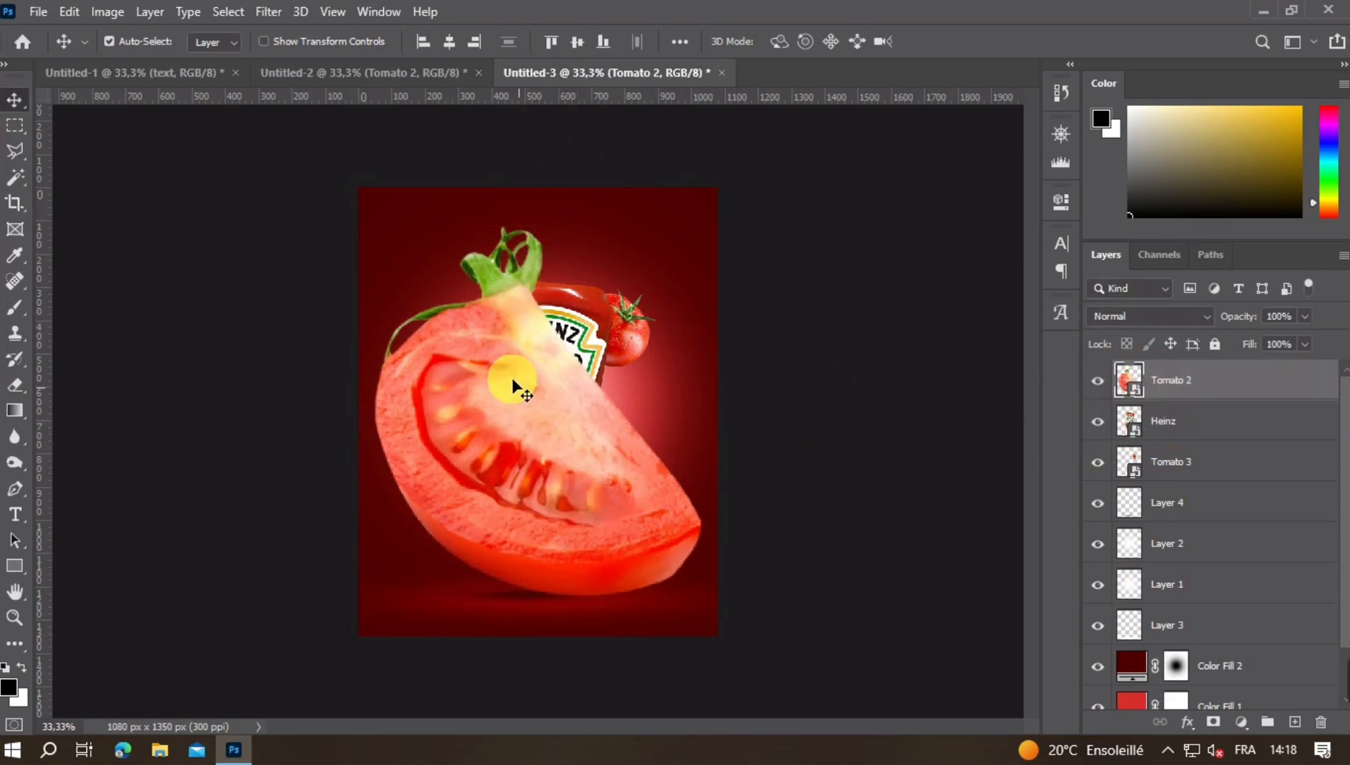
- Scale Tomato 2 down to about 19%, tilt it 10.5°, and place it over the bottle's lower right side
key(ctrl+t)
drag(545, 212, 634, 558)
double_click(544, 576)
key(ctrl+t)
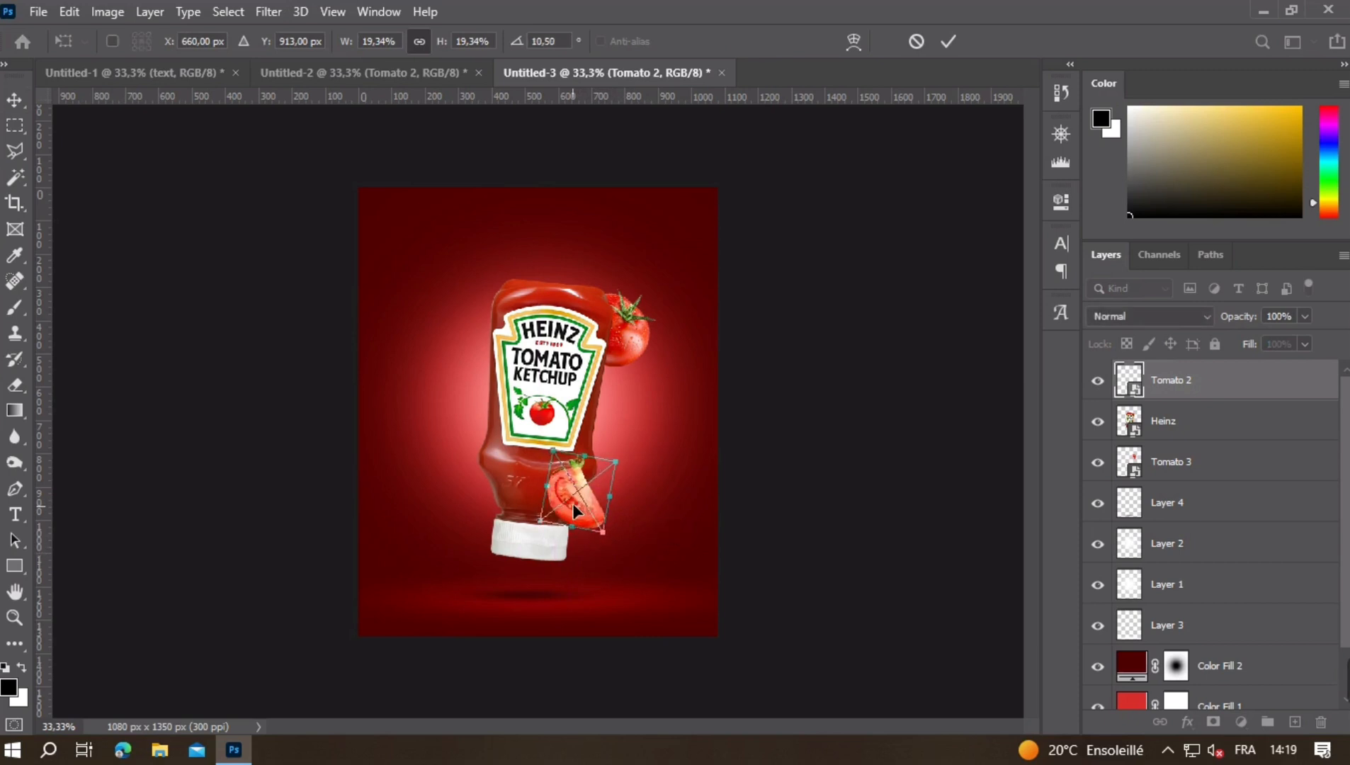
drag(573, 510, 577, 497)
click(670, 531)
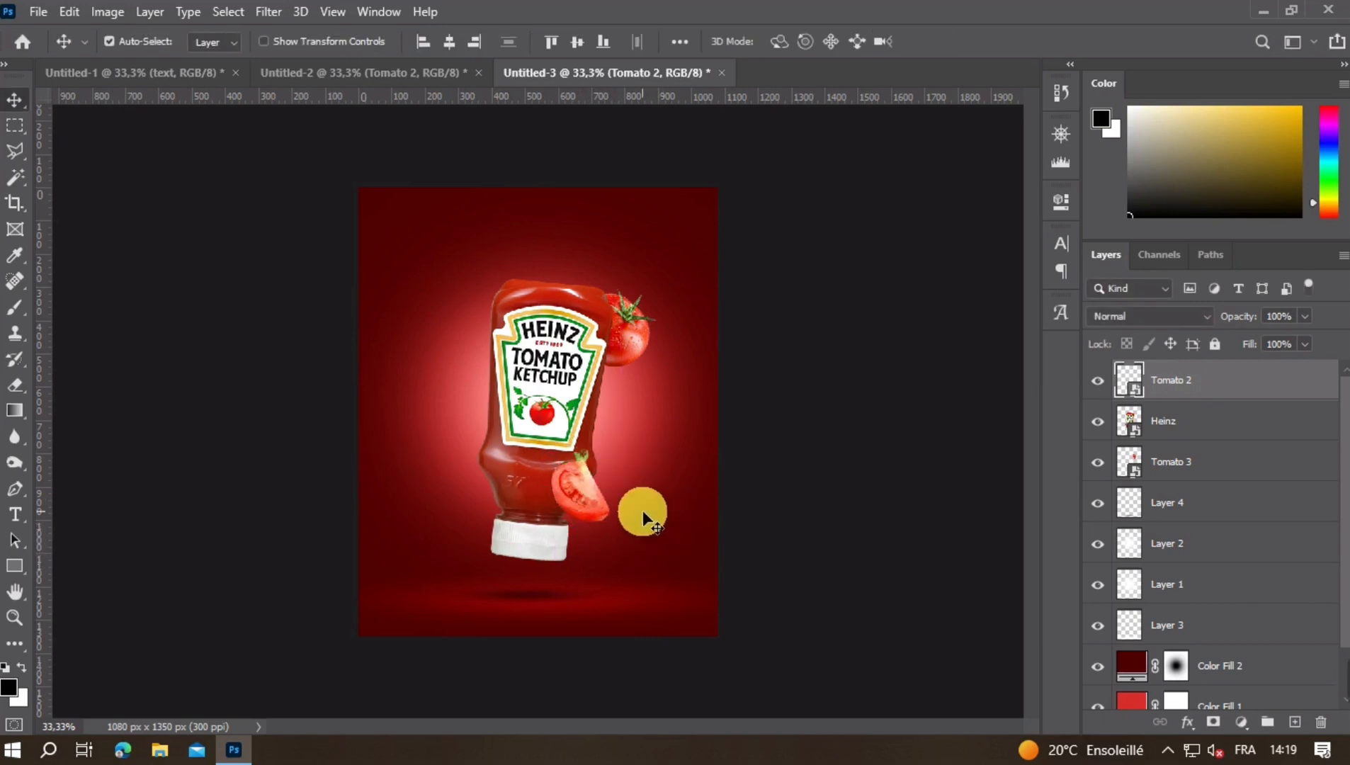
- Hide Tomato 2 in Untitled-2 and copy the Tomato 1 layer into Untitled-3 above the other layers
click(360, 81)
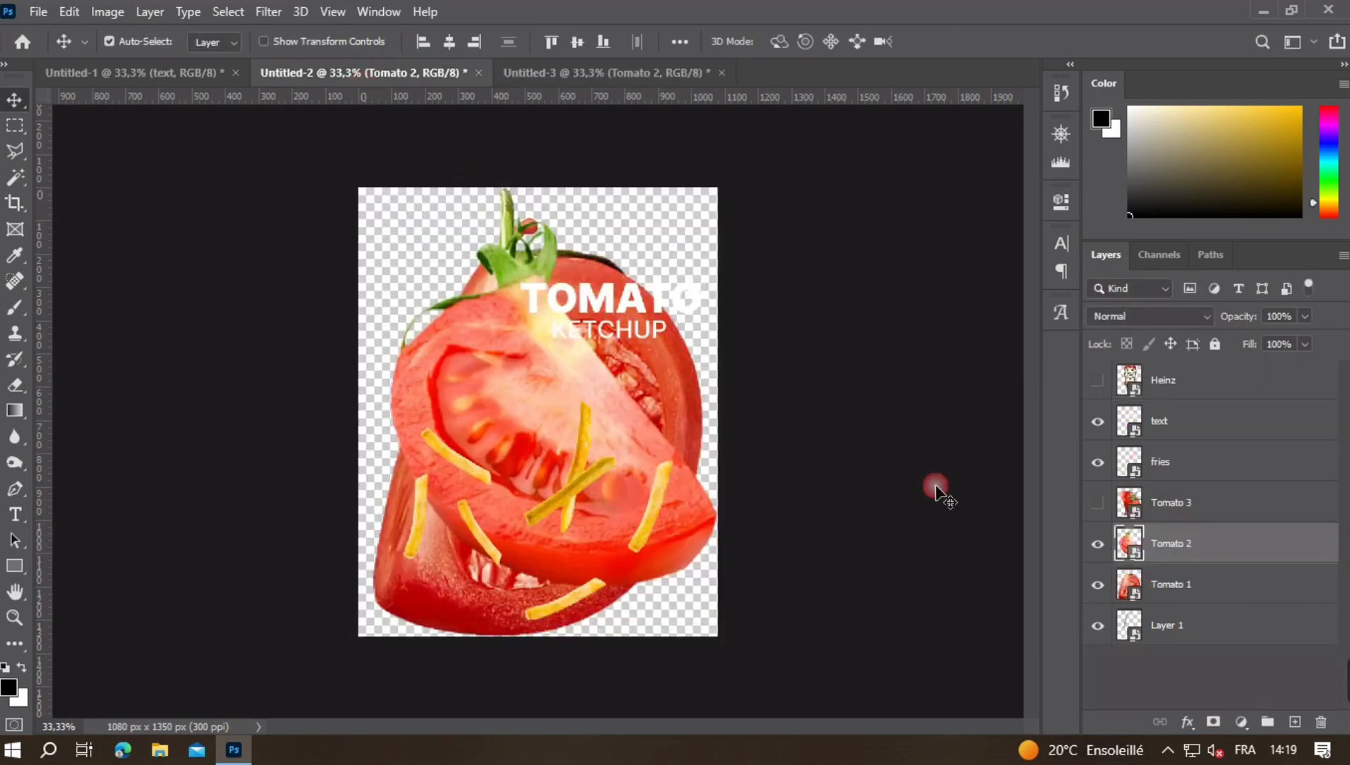
click(1098, 543)
click(528, 361)
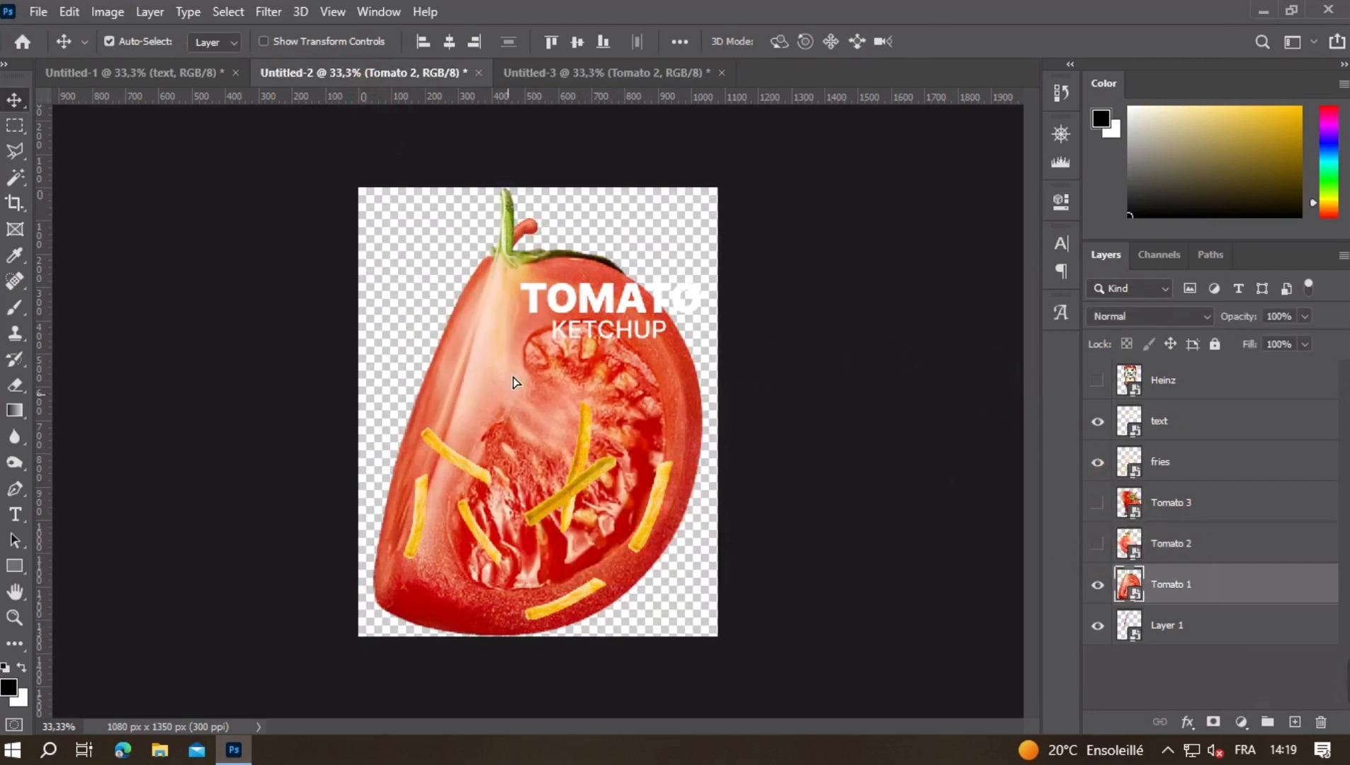
drag(520, 383, 512, 377)
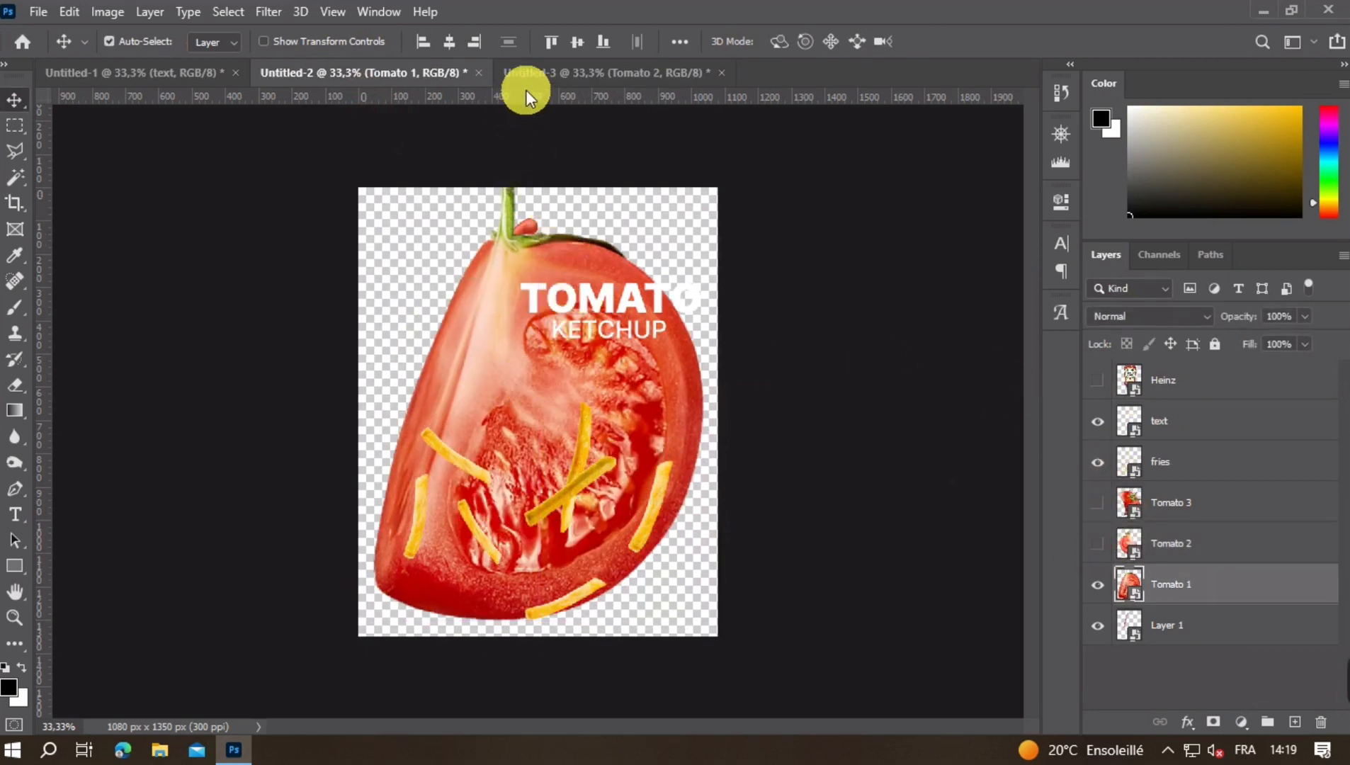
click(604, 75)
key(ctrl+v)
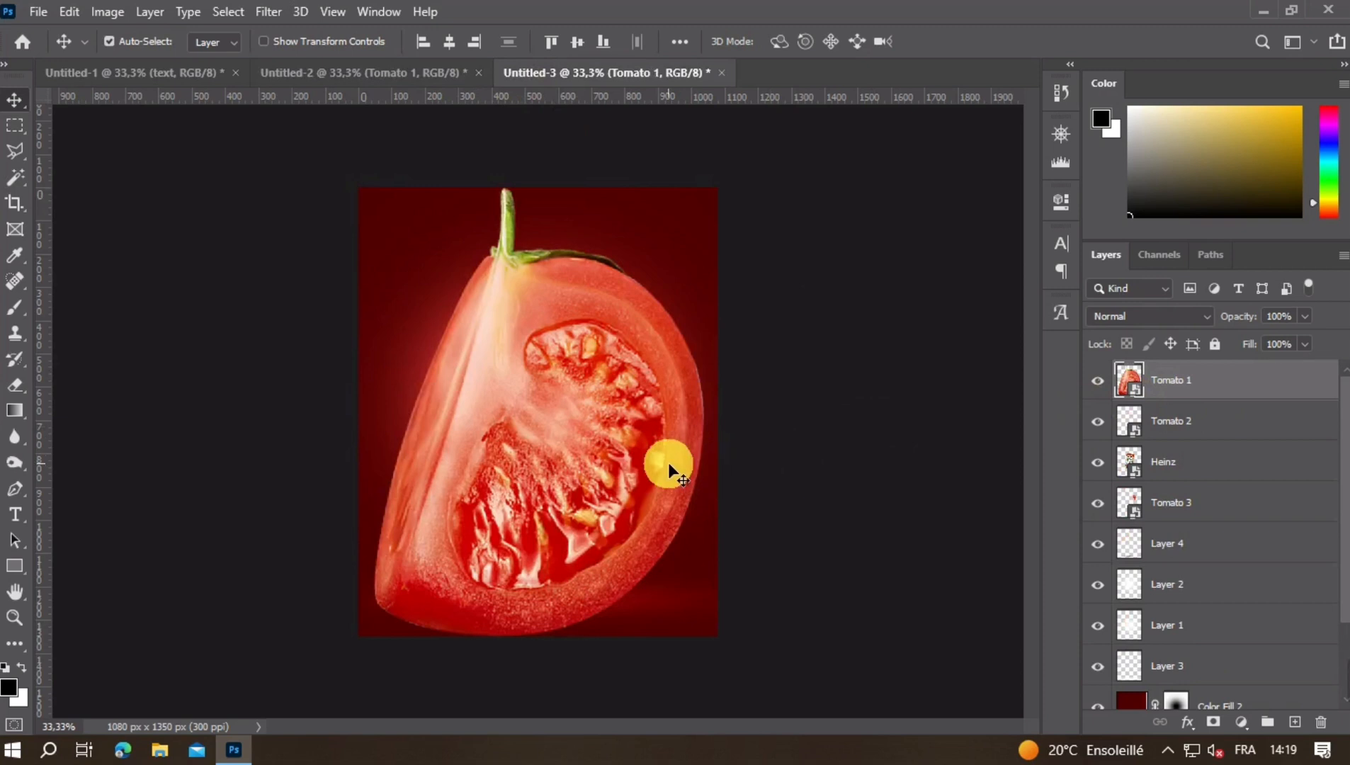
- Scale Tomato 1 down to about 16%, tilt it 6°, and place it over the bottle's lower left side
key(ctrl+t)
drag(536, 187, 585, 552)
drag(542, 592, 575, 499)
drag(504, 460, 503, 465)
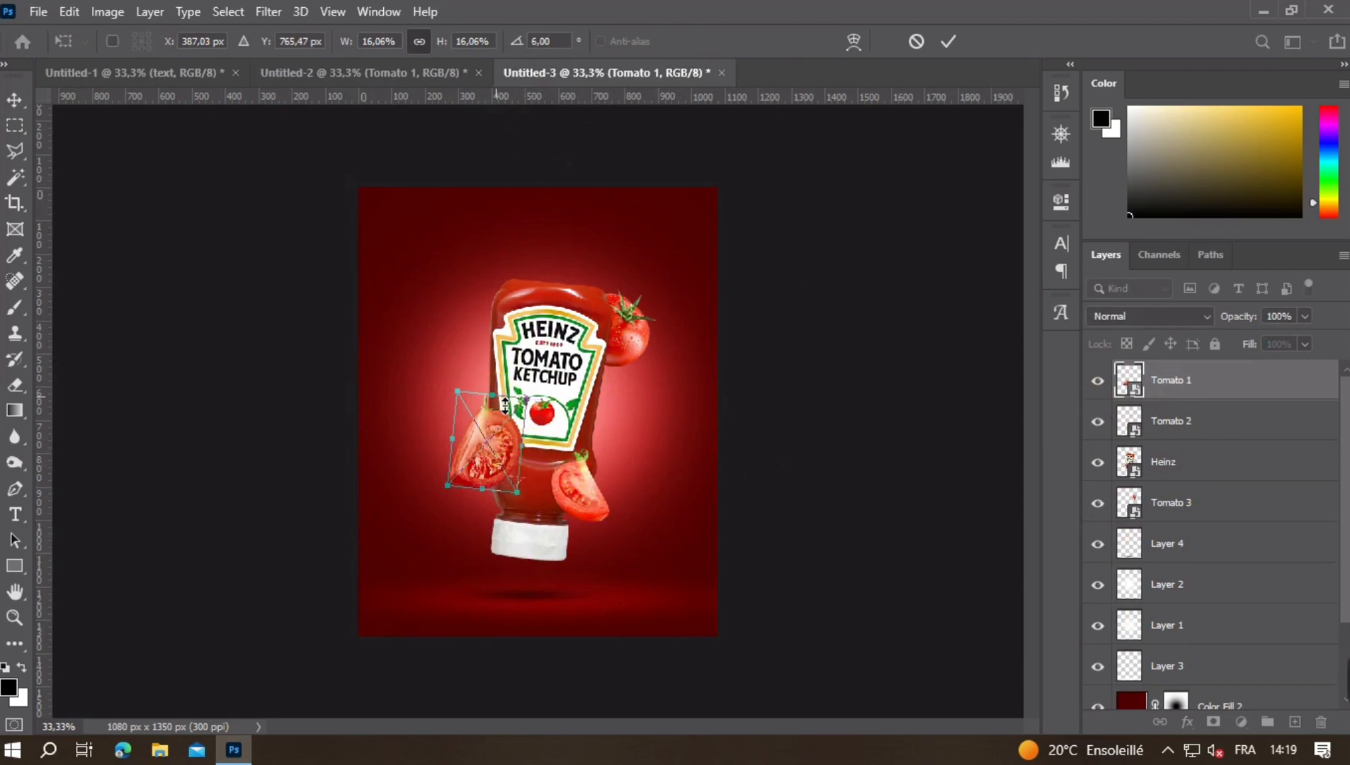
drag(505, 404, 534, 391)
key(Return)
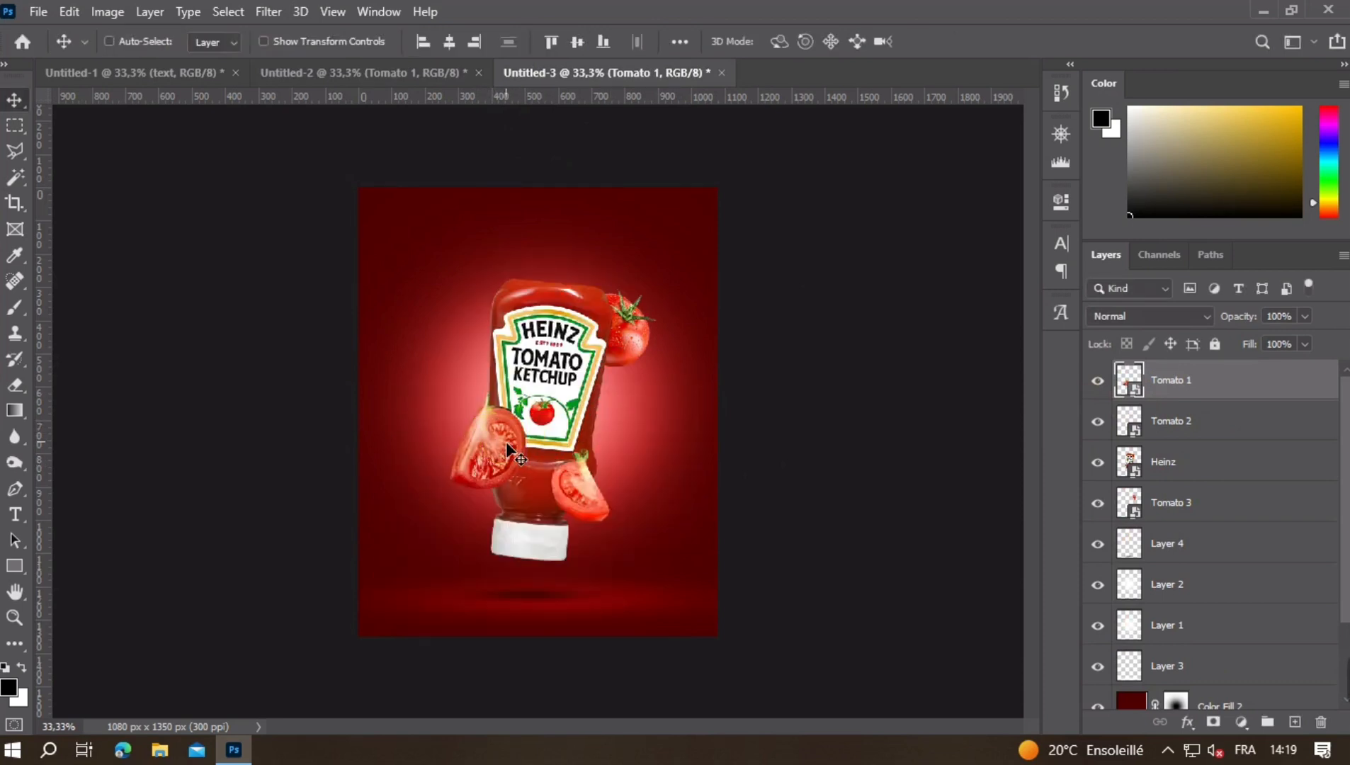
drag(505, 444, 499, 446)
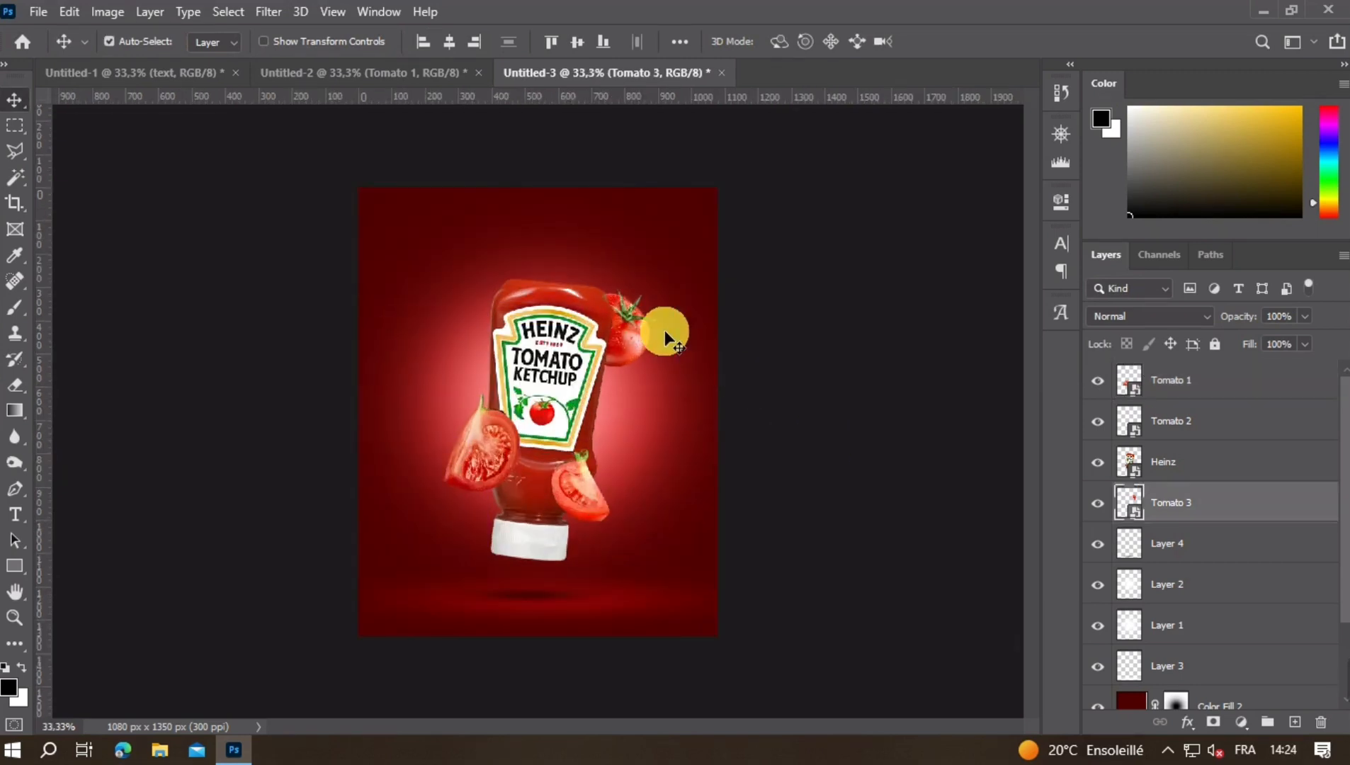
- Hide Tomato 1 in Untitled-2, copy the wavy ketchup strand into Untitled-3, and move it to the top of the layer stack
click(395, 77)
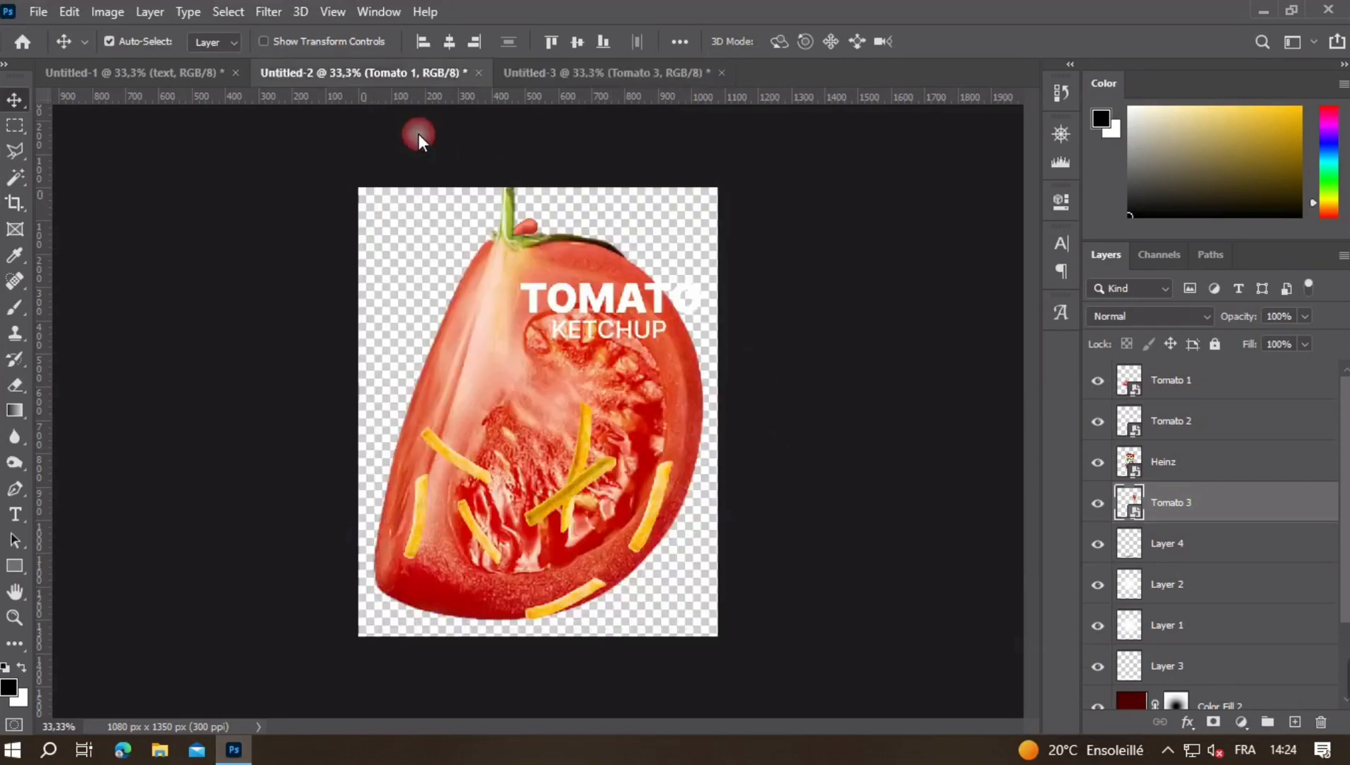
click(1098, 584)
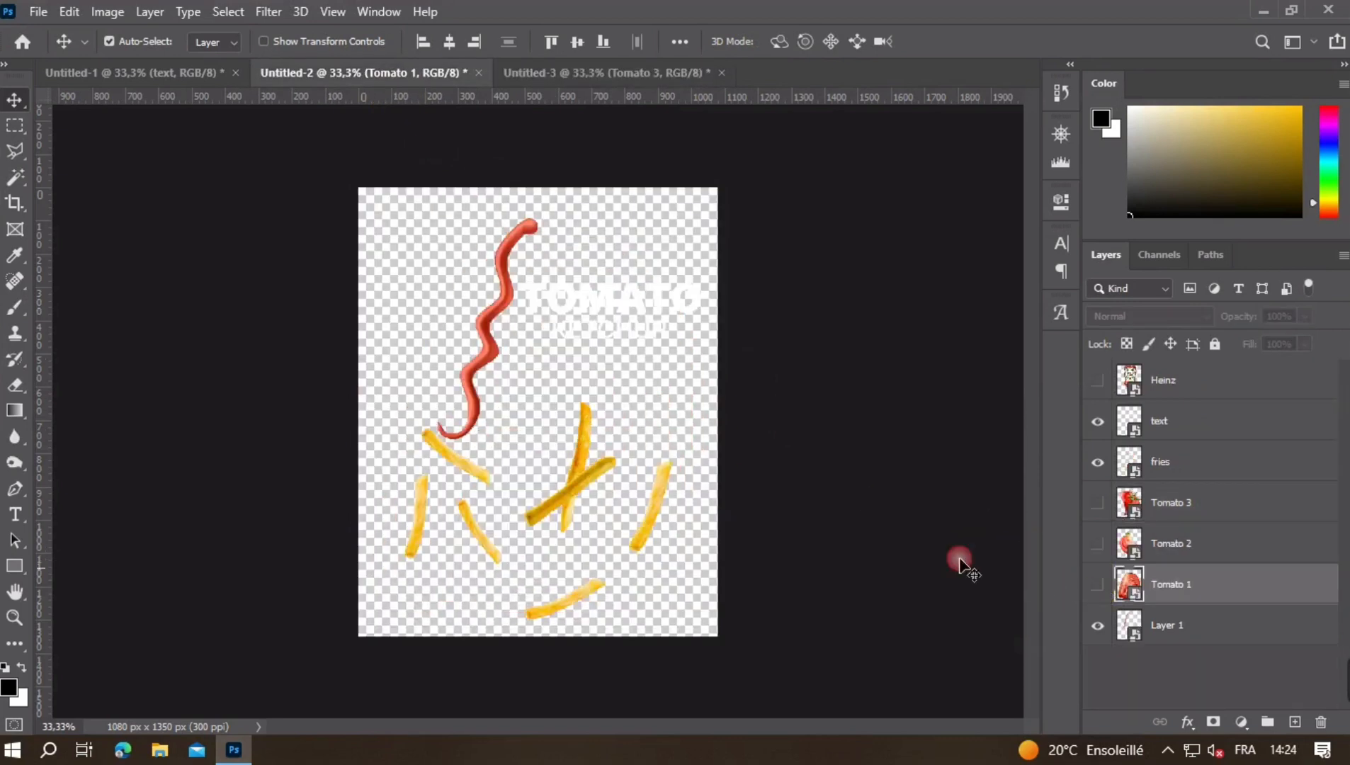
drag(483, 361, 496, 378)
drag(511, 125, 603, 446)
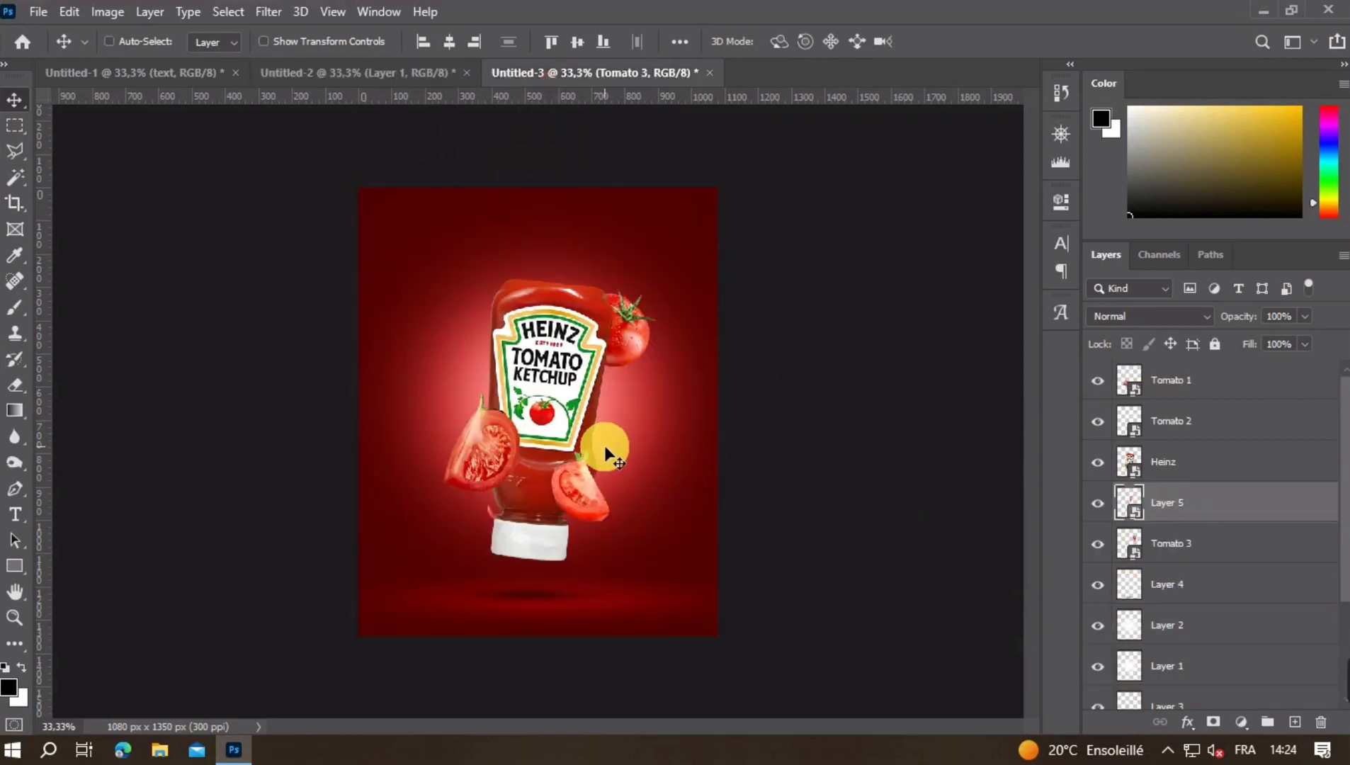
drag(1266, 511, 1238, 371)
- Move the ketchup strand up past the poster's top edge and flip it horizontally
key(ctrl+t)
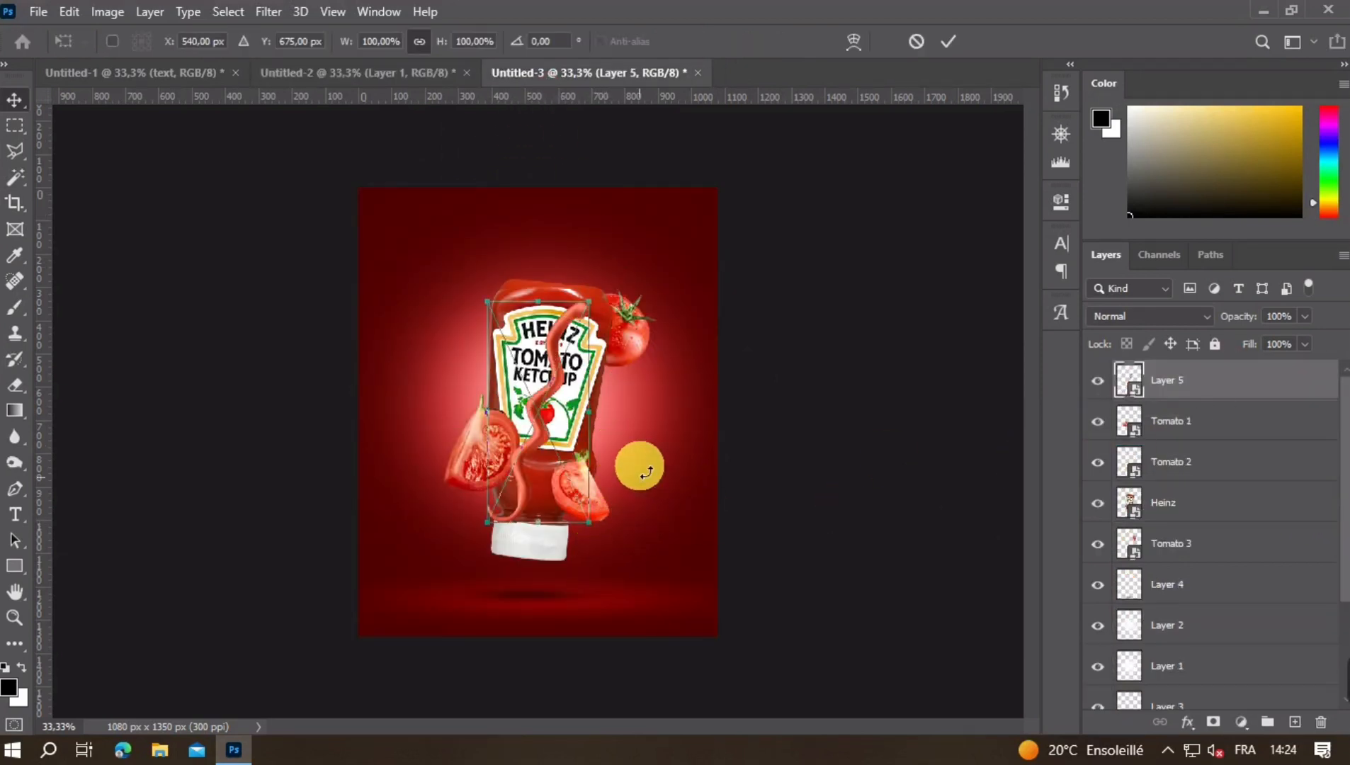
mouse_move(557, 335)
mouse_down()
mouse_move(561, 214)
mouse_move(579, 201)
mouse_up()
right_click(556, 330)
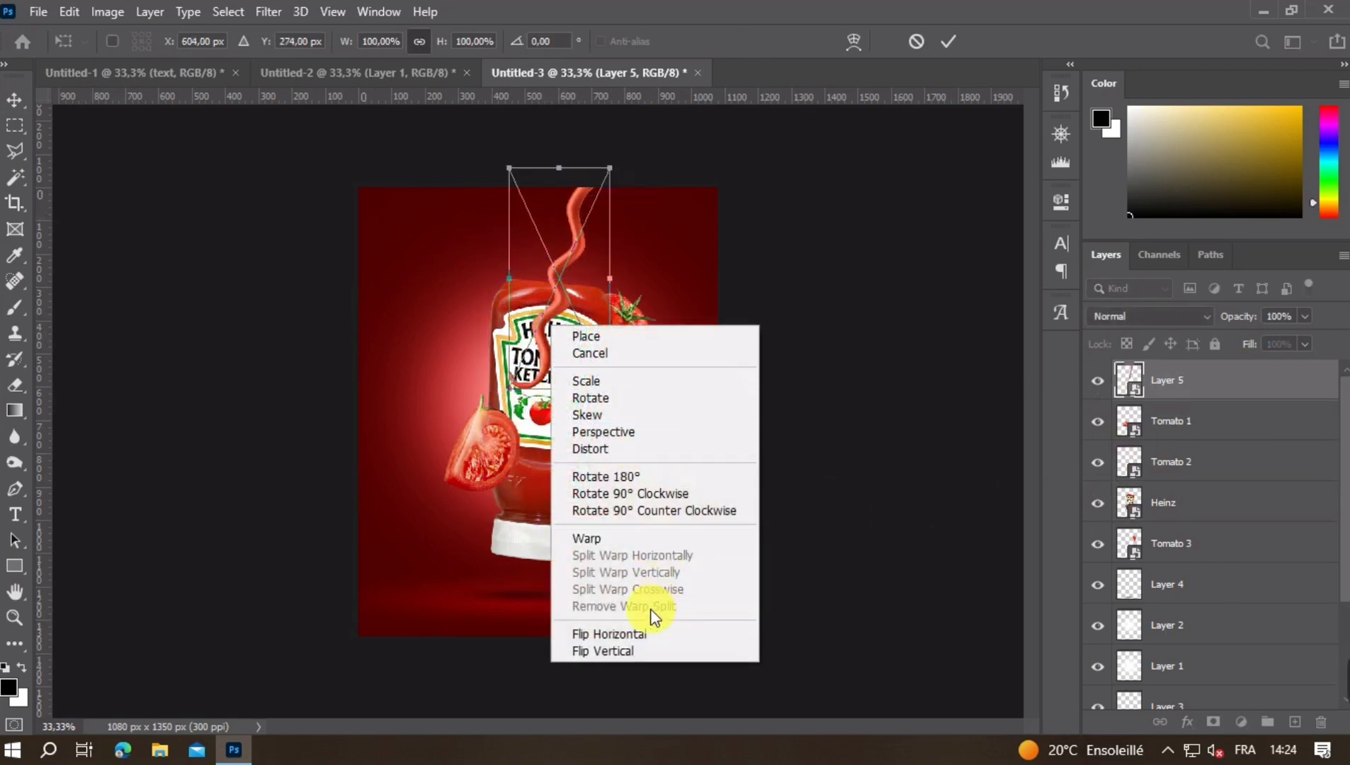
click(651, 634)
click(654, 636)
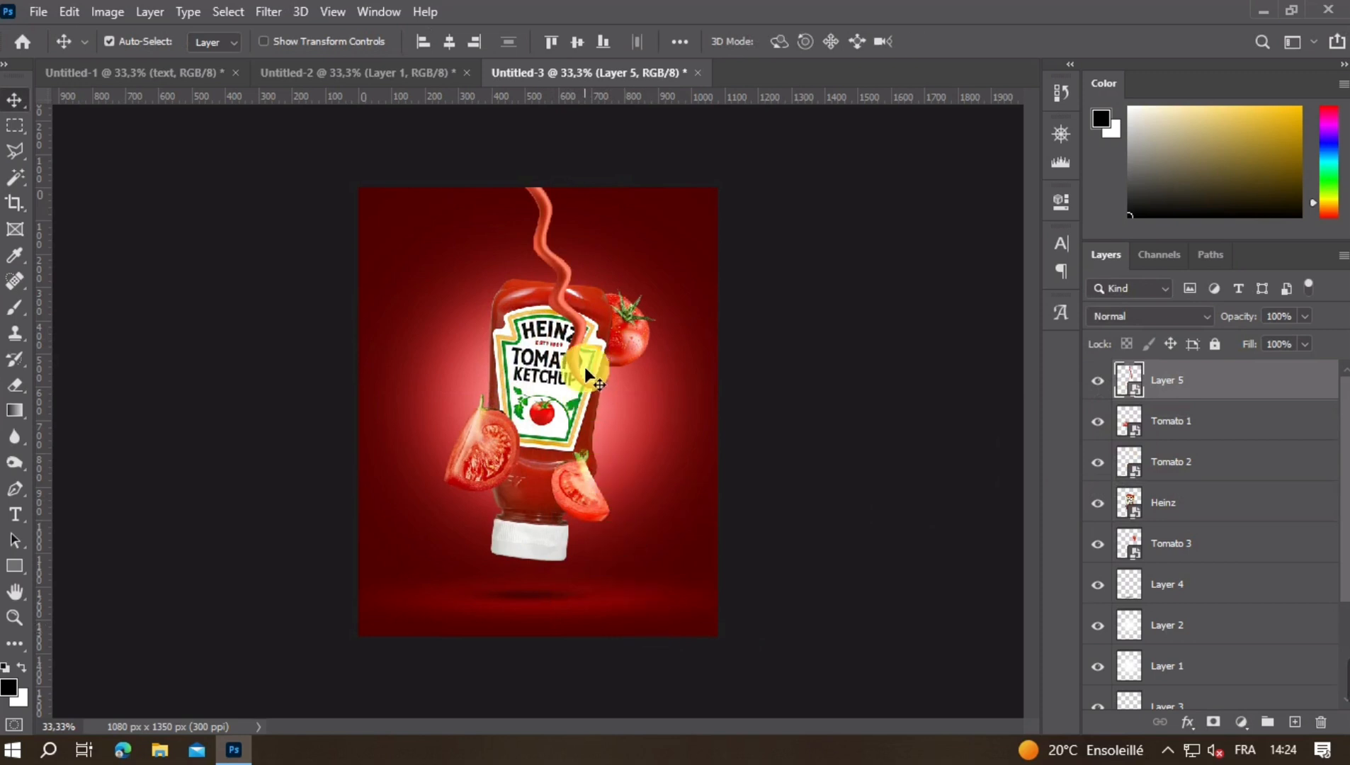
- Rotate the ketchup strand and enlarge it to about 133% so it flows from the poster's top edge down the bottle's left side onto Tomato 1
key(ctrl+t)
mouse_move(686, 298)
mouse_down()
mouse_move(690, 311)
mouse_move(648, 347)
mouse_move(617, 350)
mouse_up()
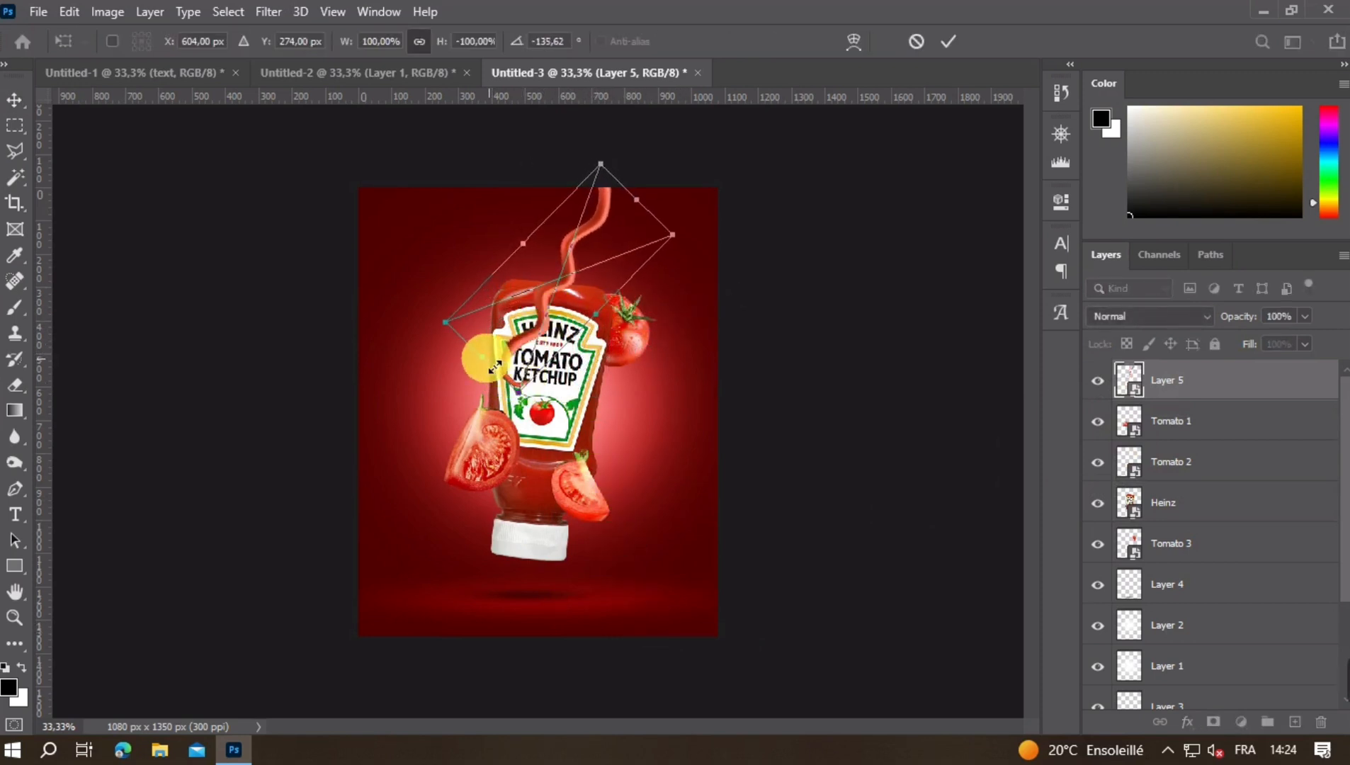
drag(494, 367, 452, 429)
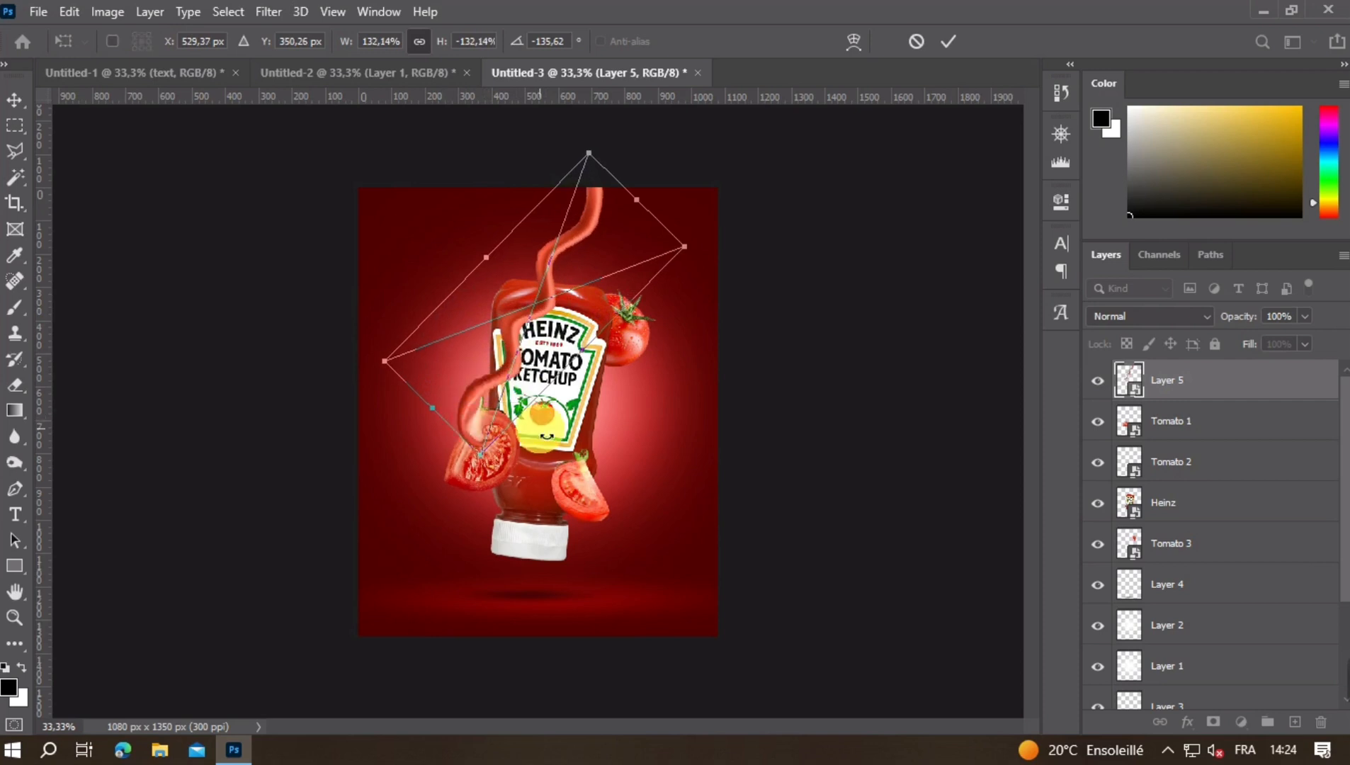
drag(503, 375, 489, 366)
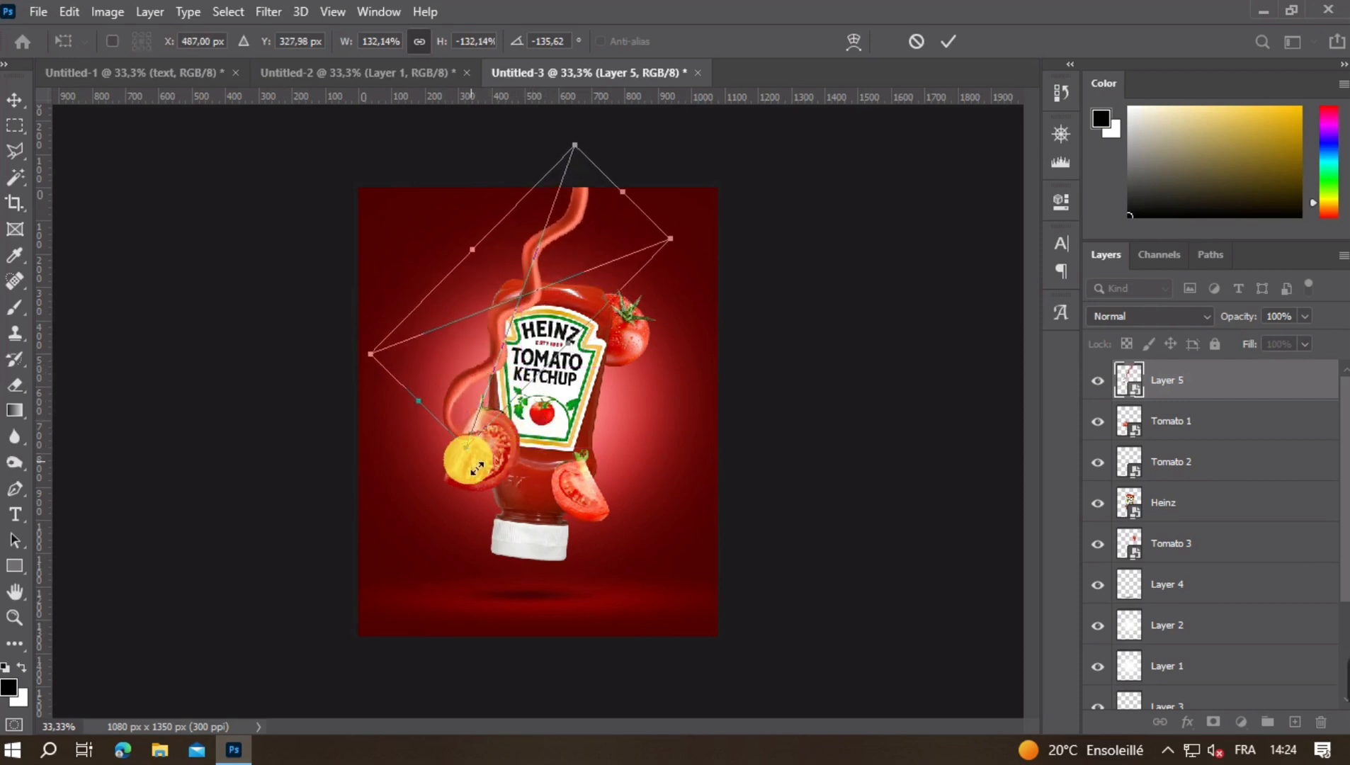
drag(475, 459, 466, 458)
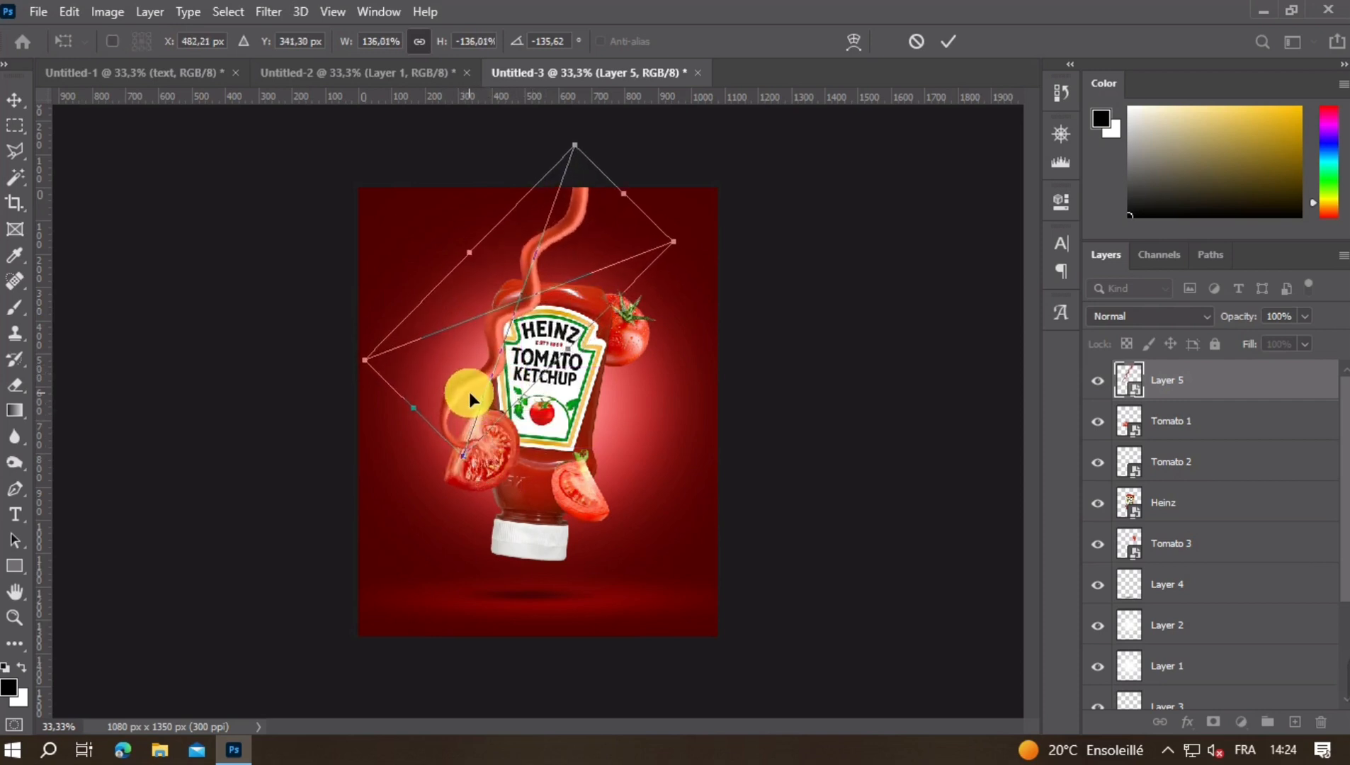
drag(469, 391, 476, 395)
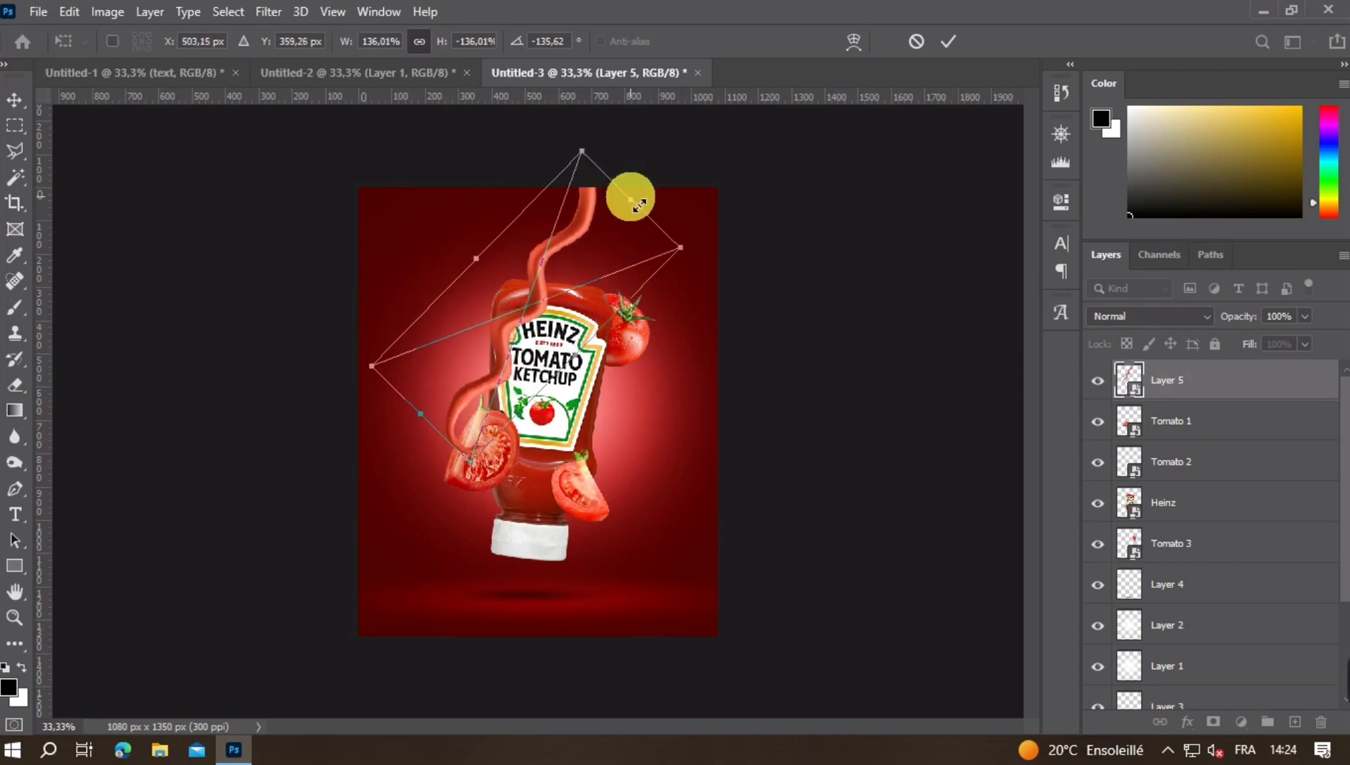
drag(639, 206, 599, 212)
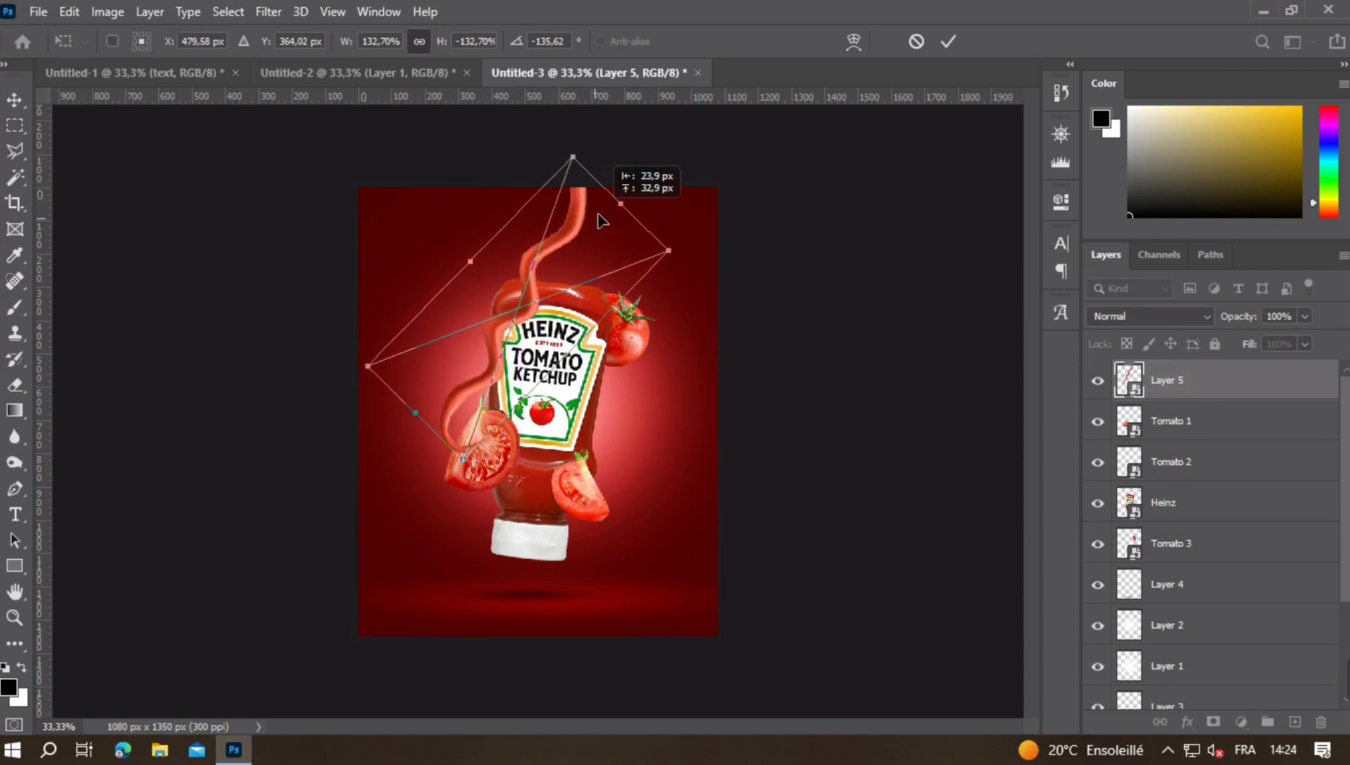
drag(661, 403, 657, 382)
drag(485, 384, 486, 376)
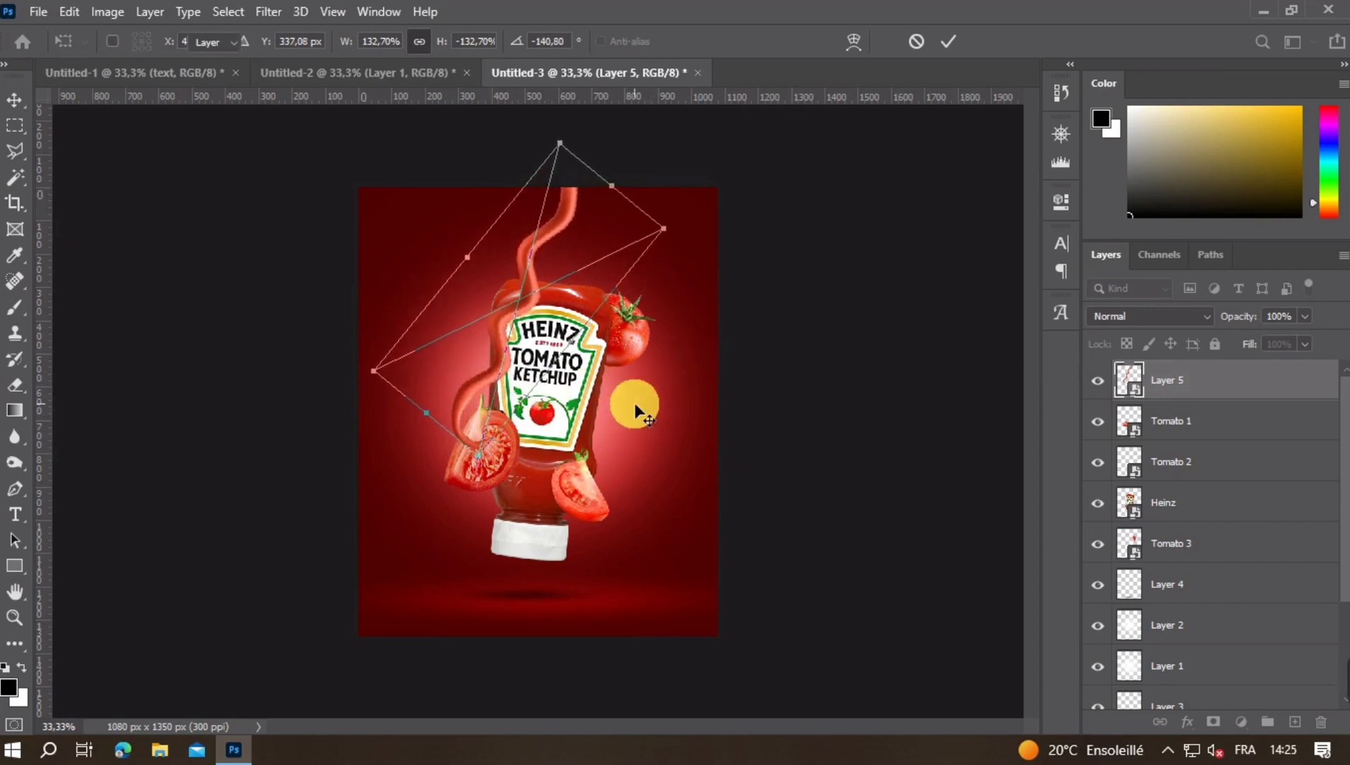
key(Return)
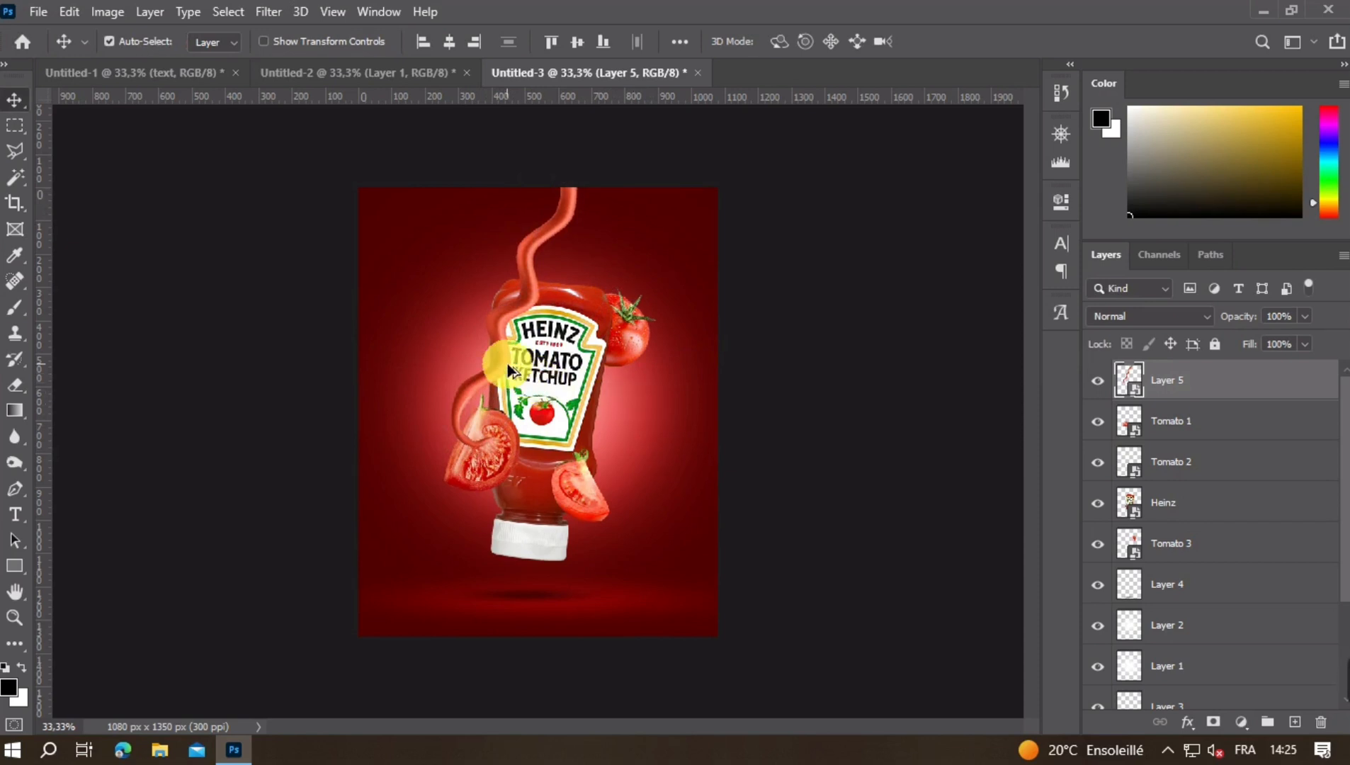
- Duplicate the ketchup strand and turn the copy to run from the bottle's right side down past the poster's bottom edge
drag(508, 377, 537, 612)
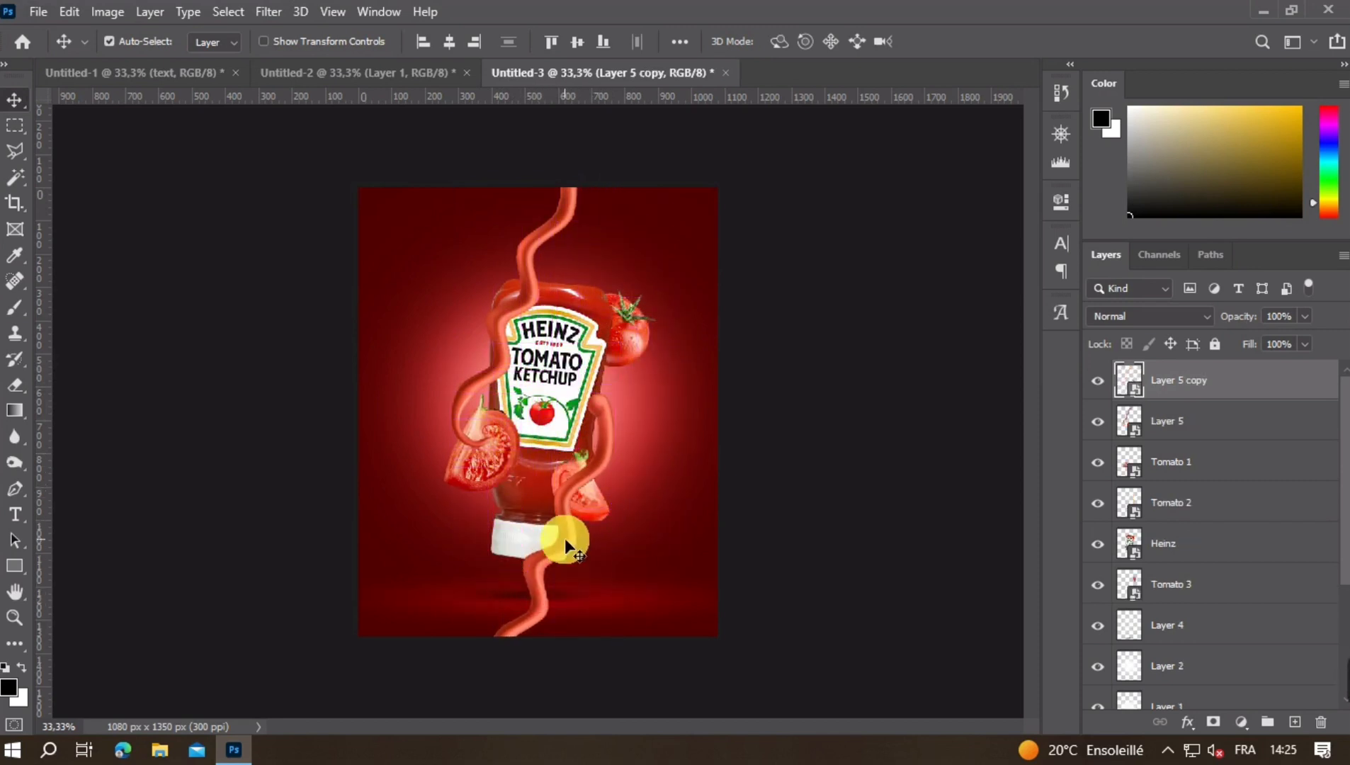
mouse_move(565, 538)
mouse_down()
mouse_move(571, 556)
mouse_move(611, 559)
mouse_move(548, 552)
mouse_move(572, 551)
mouse_up()
key(ctrl+z)
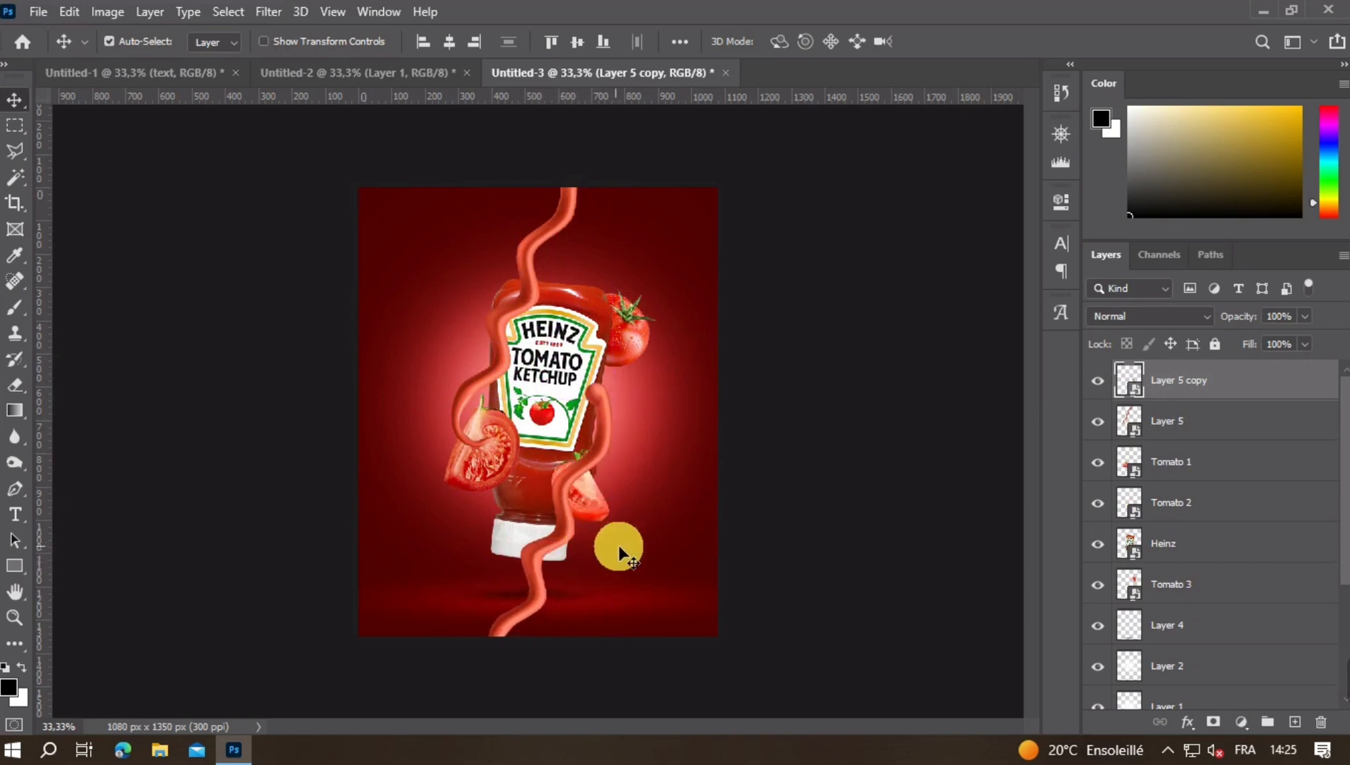
key(ctrl+y)
key(ctrl+t)
drag(680, 510, 707, 543)
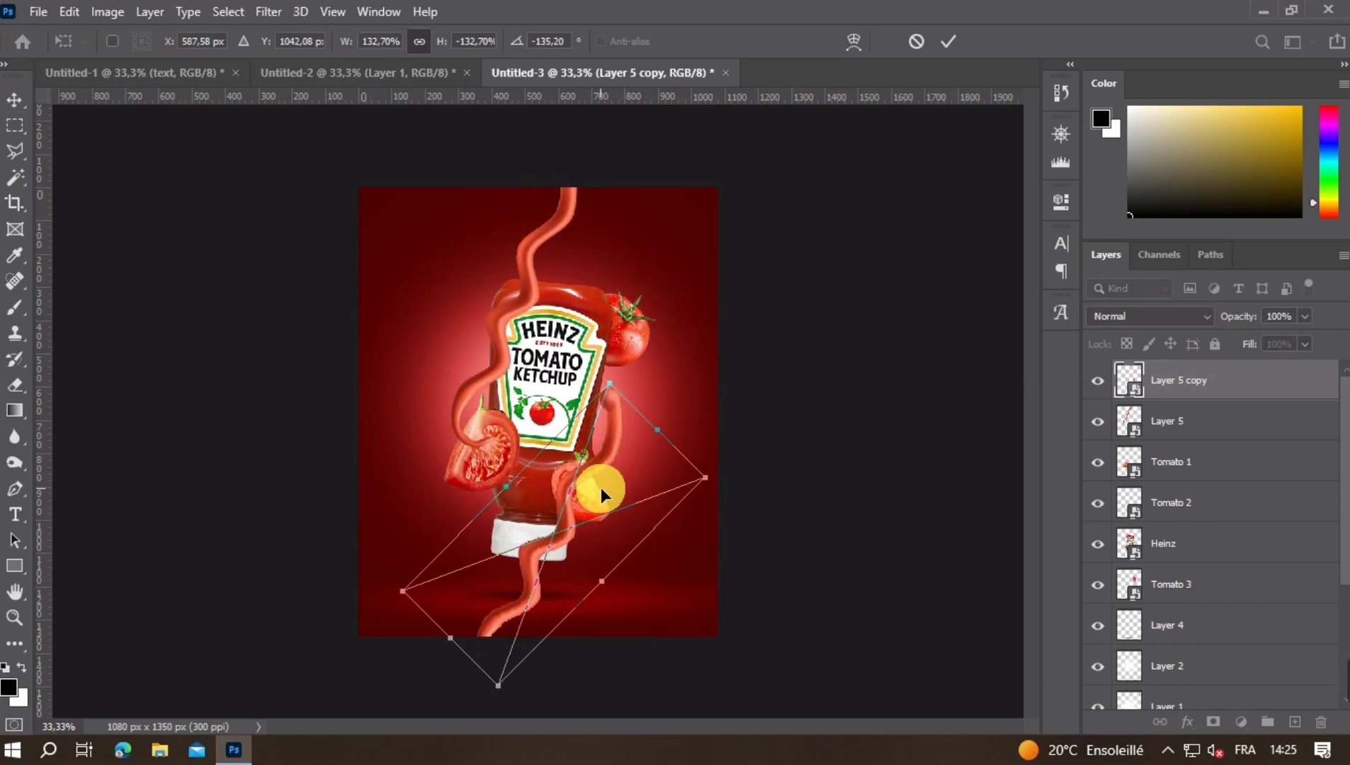
key(Return)
- Move the Tomato 2 layer to the top of the layer stack and hide it
click(606, 510)
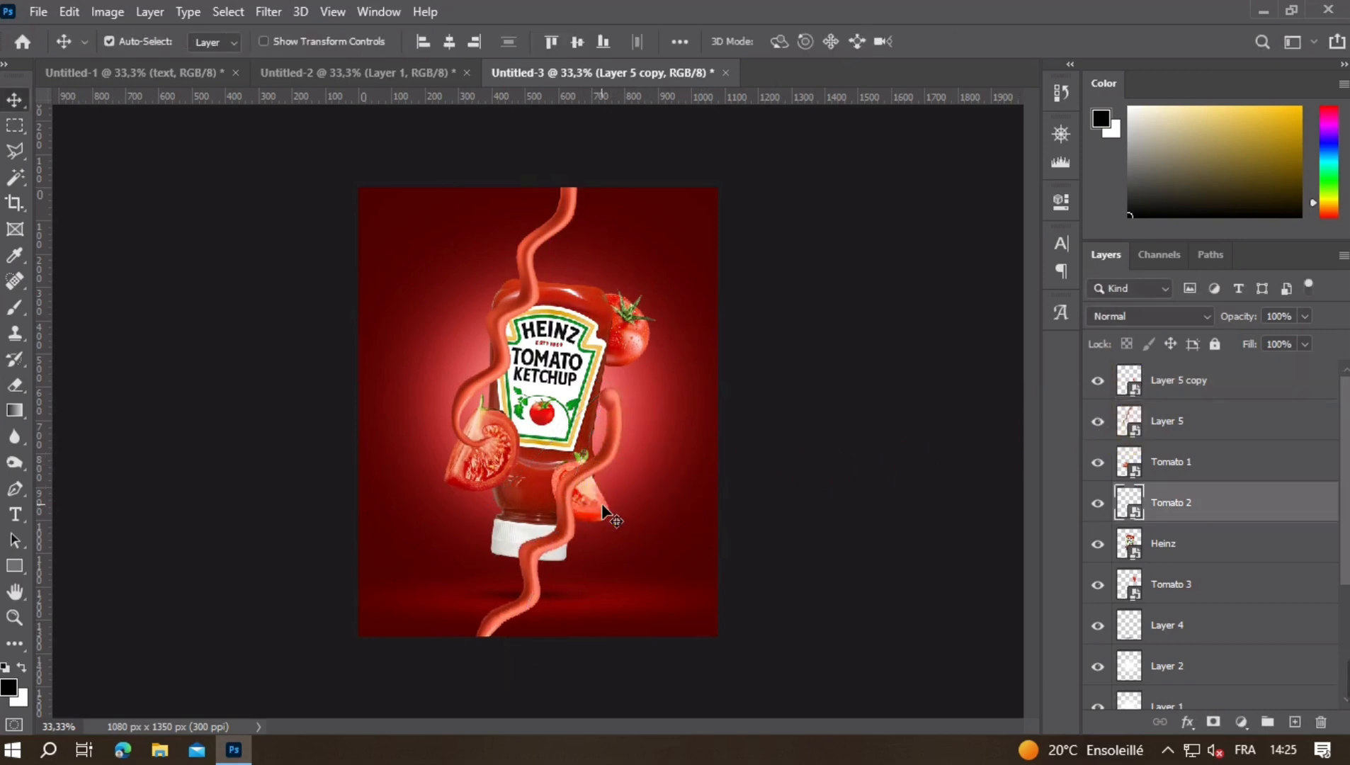
drag(1110, 507, 1099, 383)
click(1098, 381)
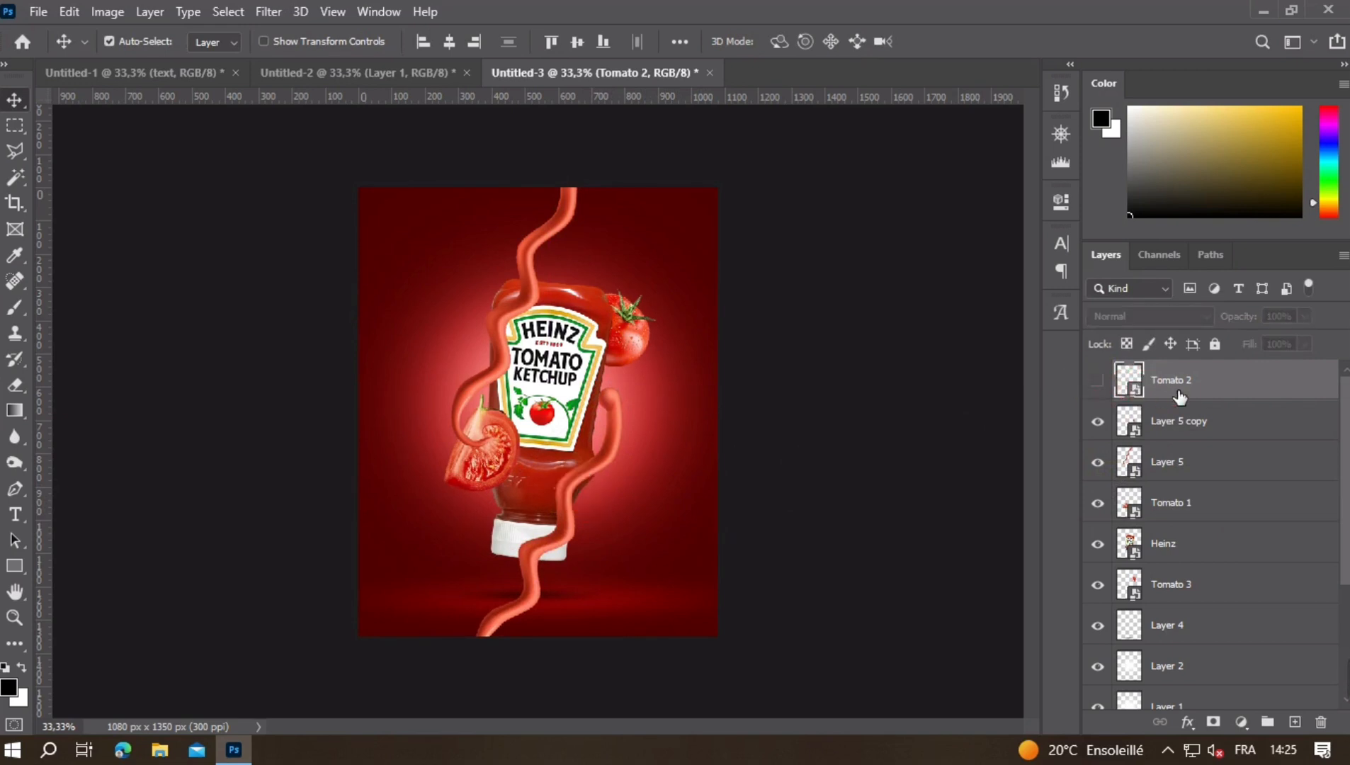
- Rotate the ketchup strand copy to -123.17° and scale it to about 99%, crossing the bottle diagonally from Tomato 3 to the white cap
click(562, 528)
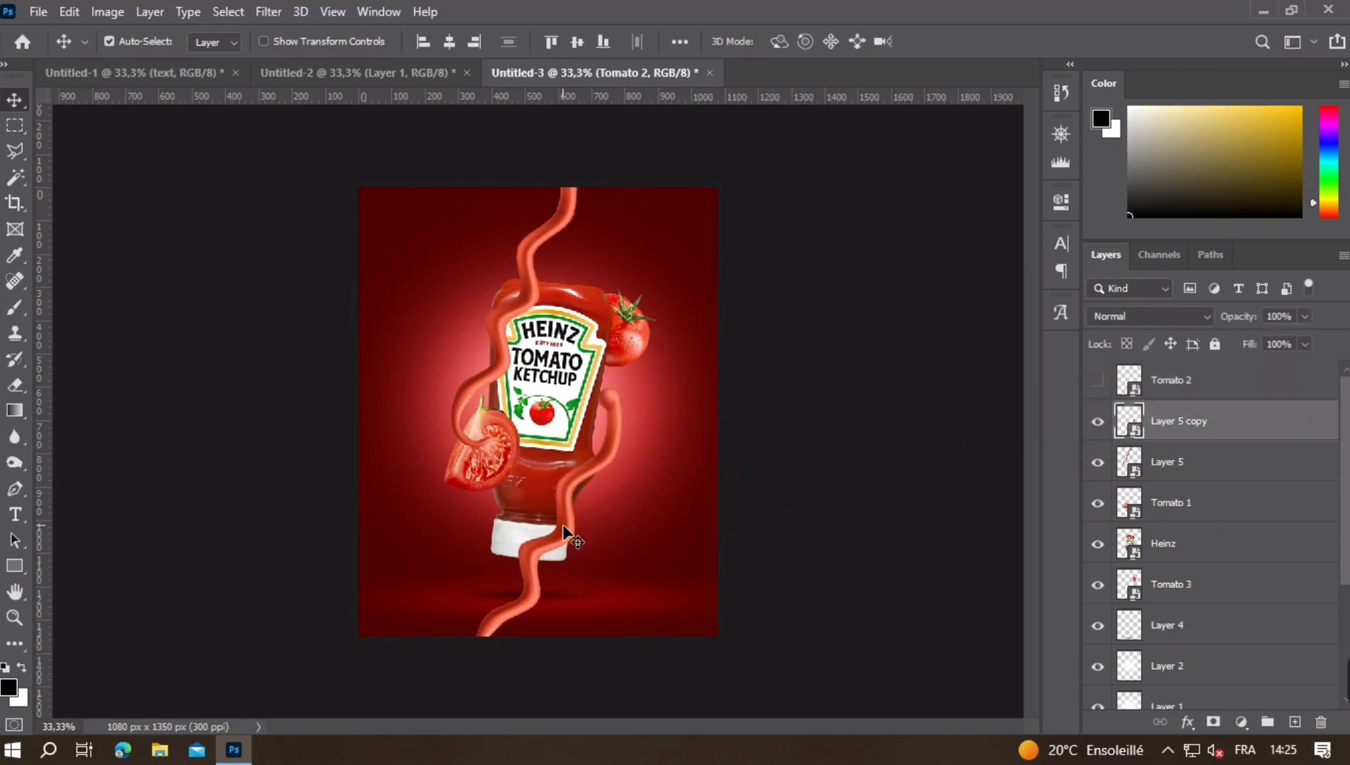
drag(564, 529, 585, 498)
key(ctrl+t)
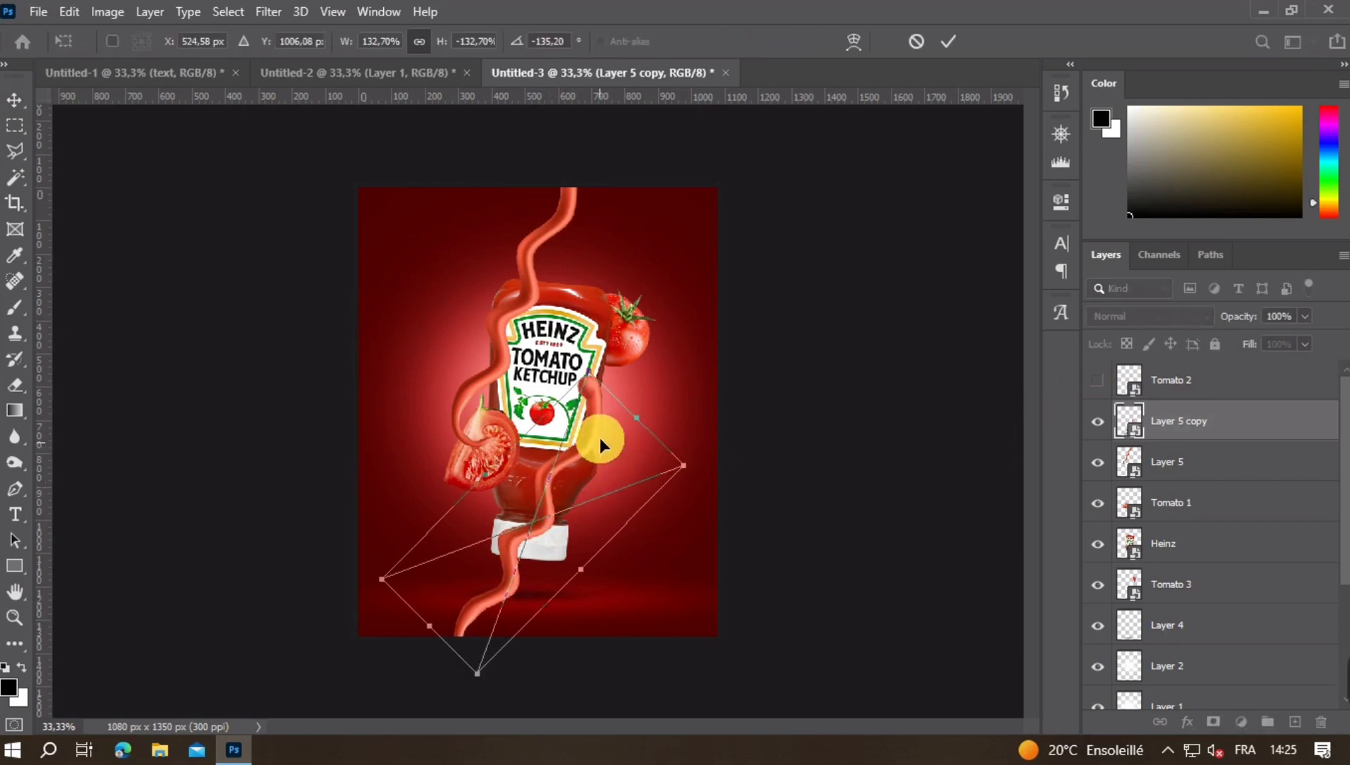
drag(636, 414, 618, 449)
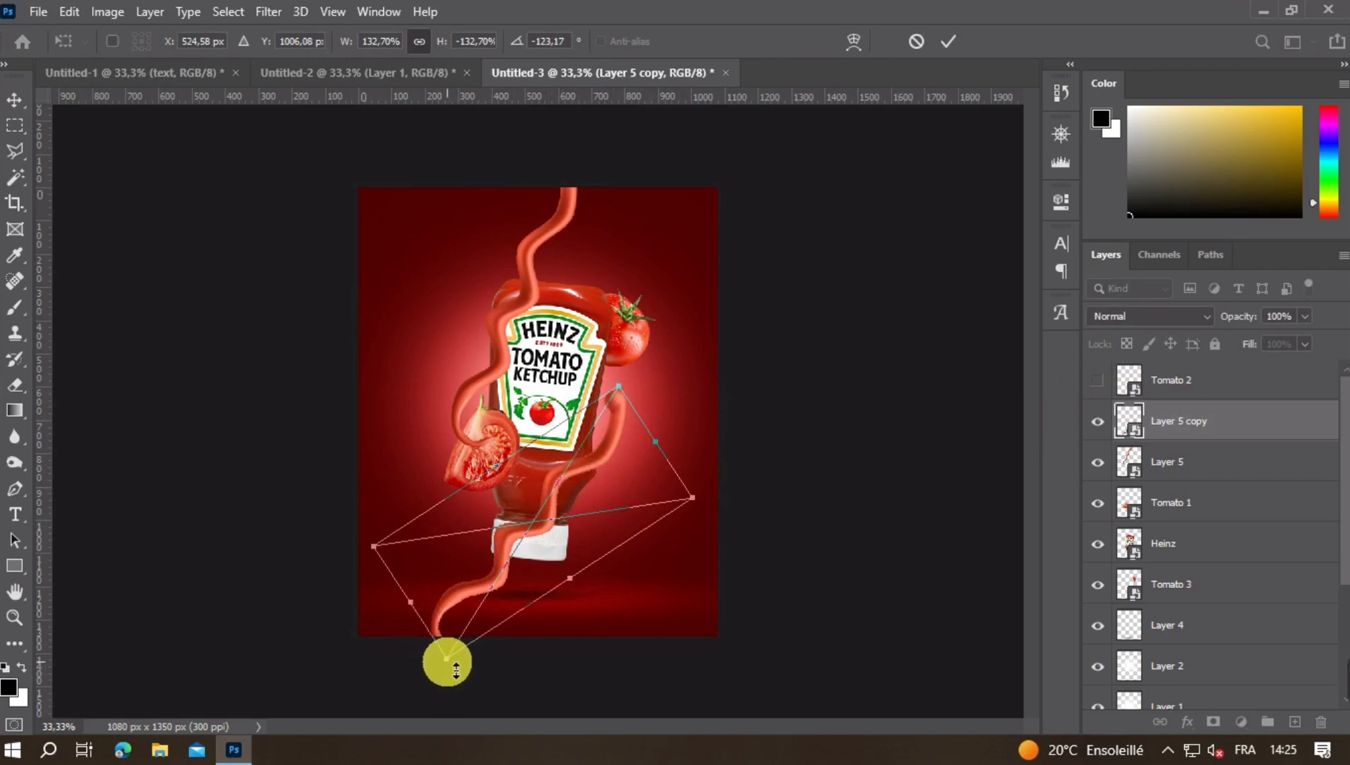
drag(450, 664, 491, 549)
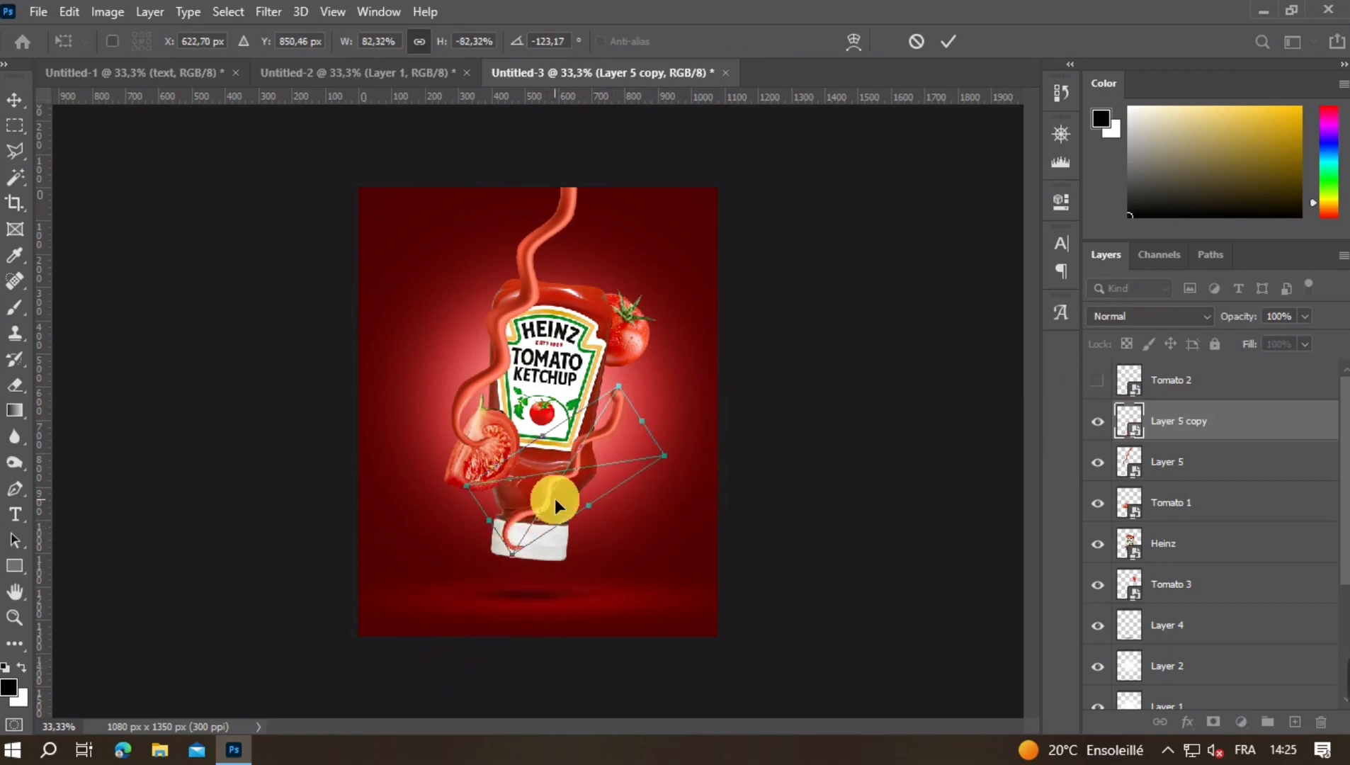
mouse_move(555, 505)
mouse_down()
mouse_move(542, 489)
mouse_move(531, 499)
mouse_up()
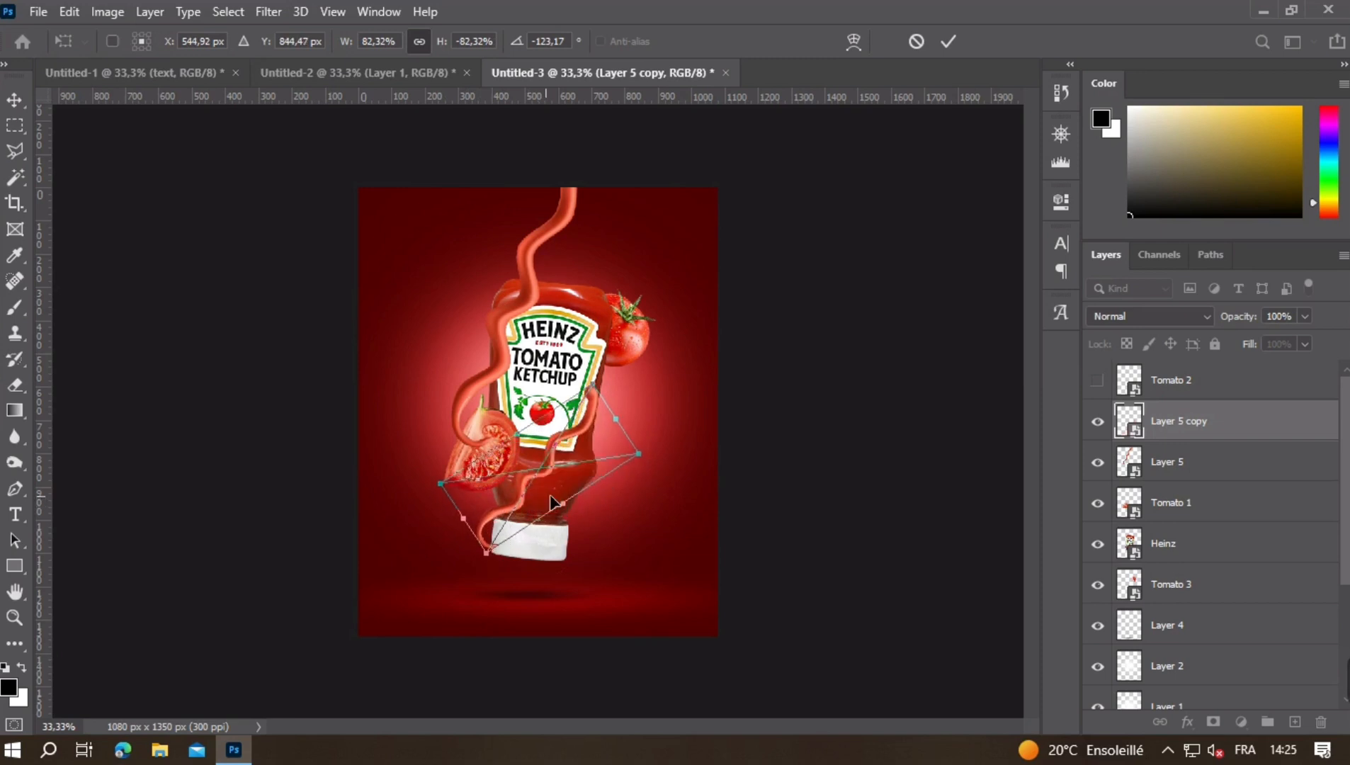
drag(619, 413, 677, 371)
key(Return)
- Warp the ketchup strand copy so its upper end curls inward from Tomato 3 onto the bottle label
key(ctrl+plus)
key(ctrl+plus)
key(ctrl+t)
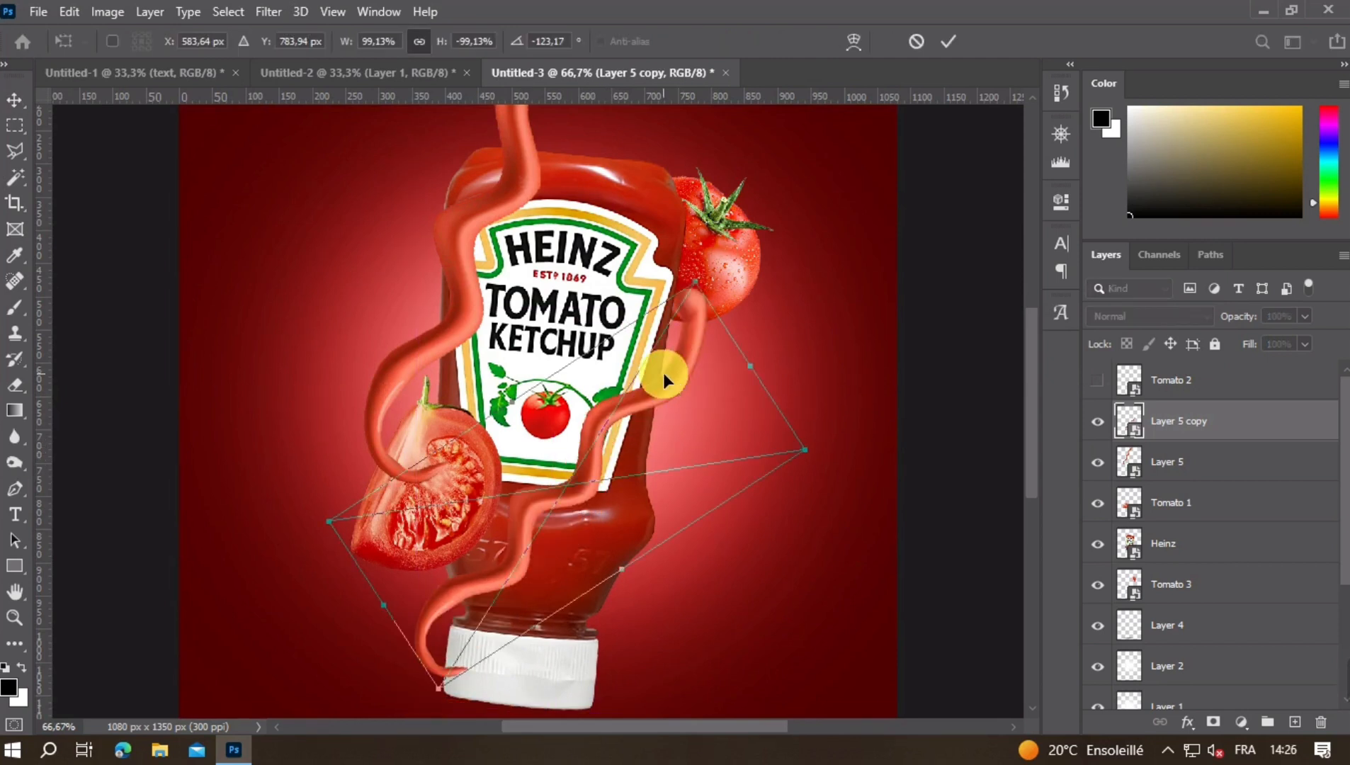
right_click(662, 373)
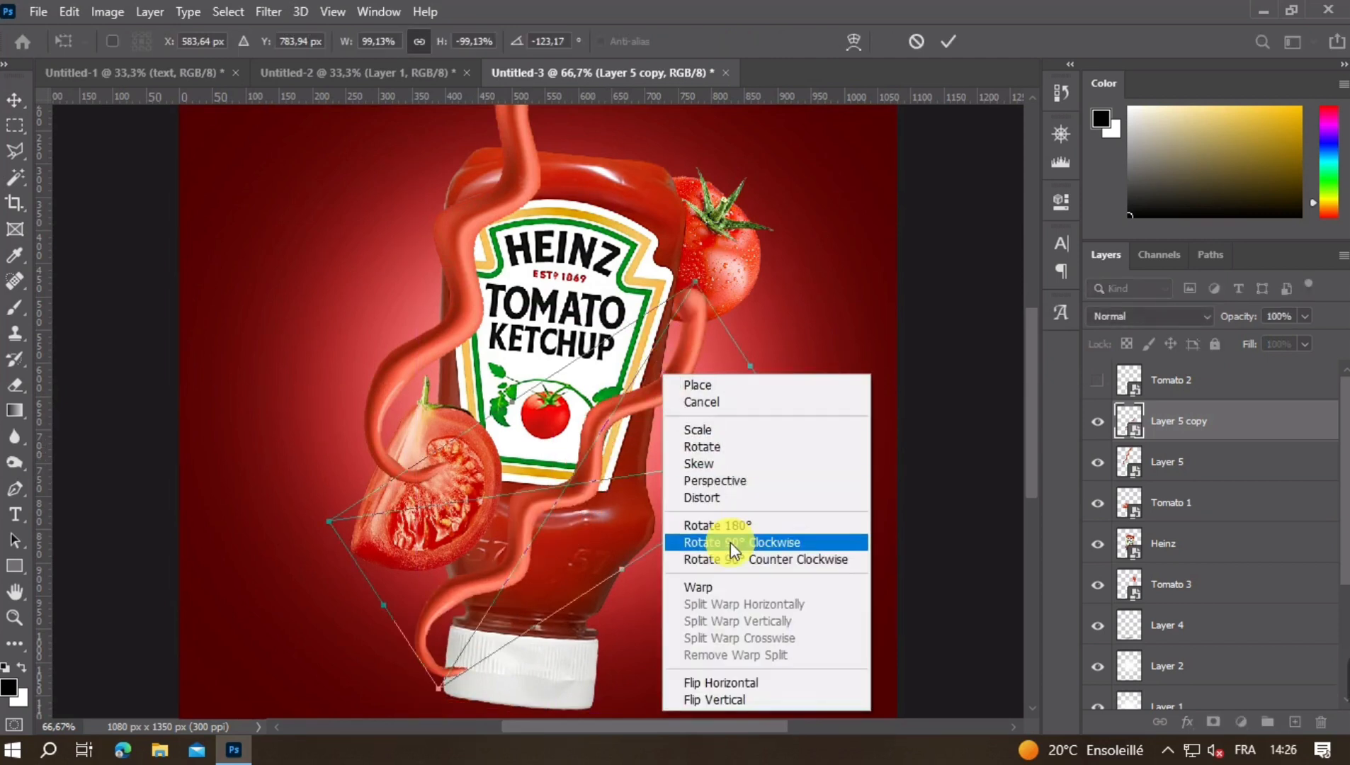
click(702, 586)
drag(691, 289, 661, 343)
drag(775, 399, 892, 394)
drag(658, 347, 639, 315)
drag(808, 446, 759, 387)
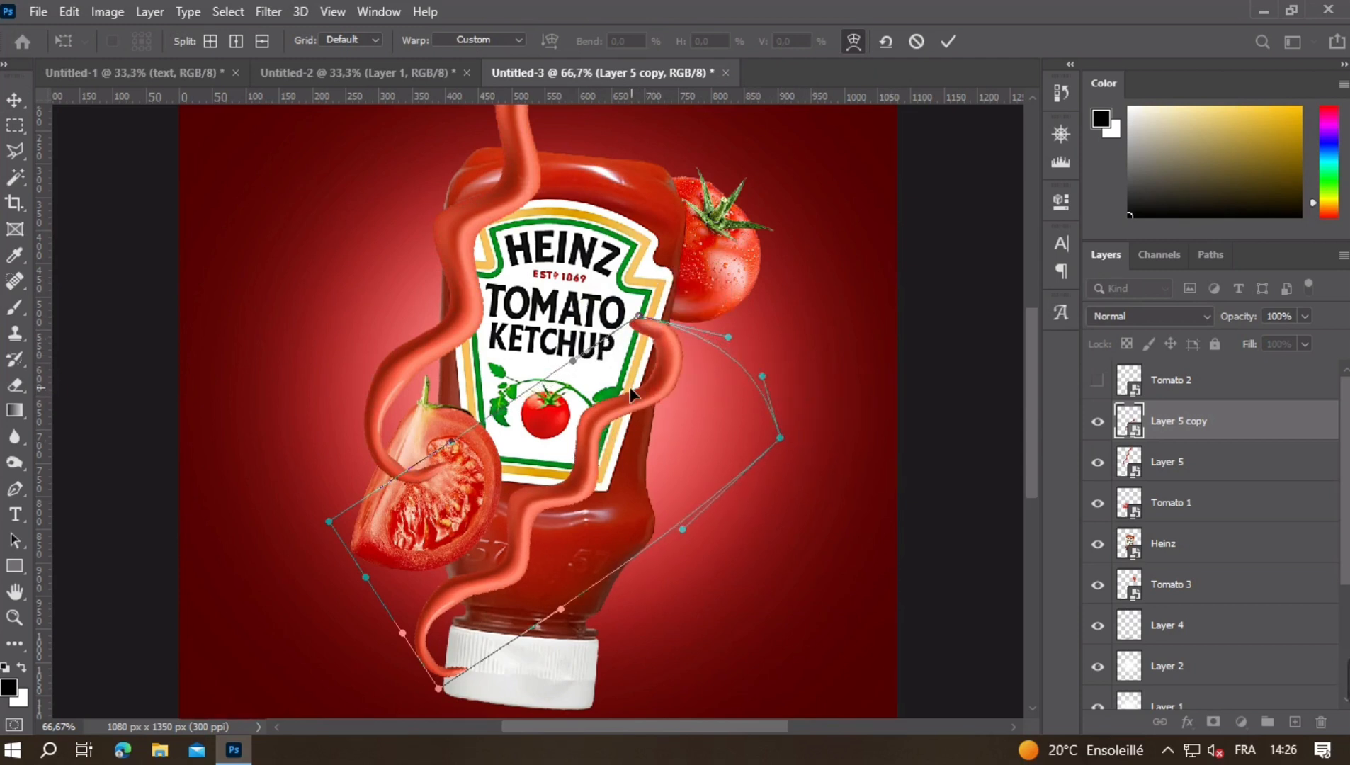
- Refine the strand copy's warp, pushing its middle bend outward and extending both ends farther over the label and white cap
mouse_move(623, 418)
mouse_down()
mouse_move(645, 426)
mouse_move(637, 437)
mouse_up()
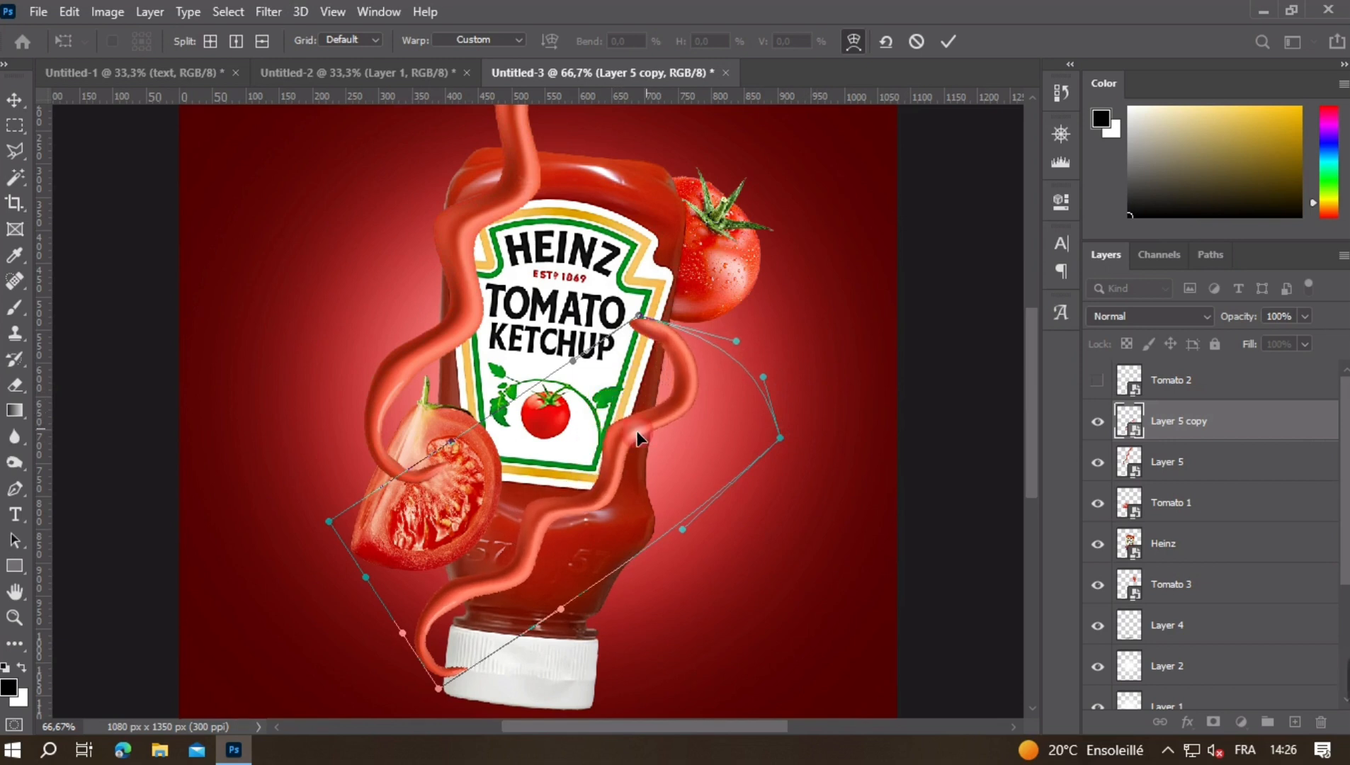
drag(538, 551, 535, 546)
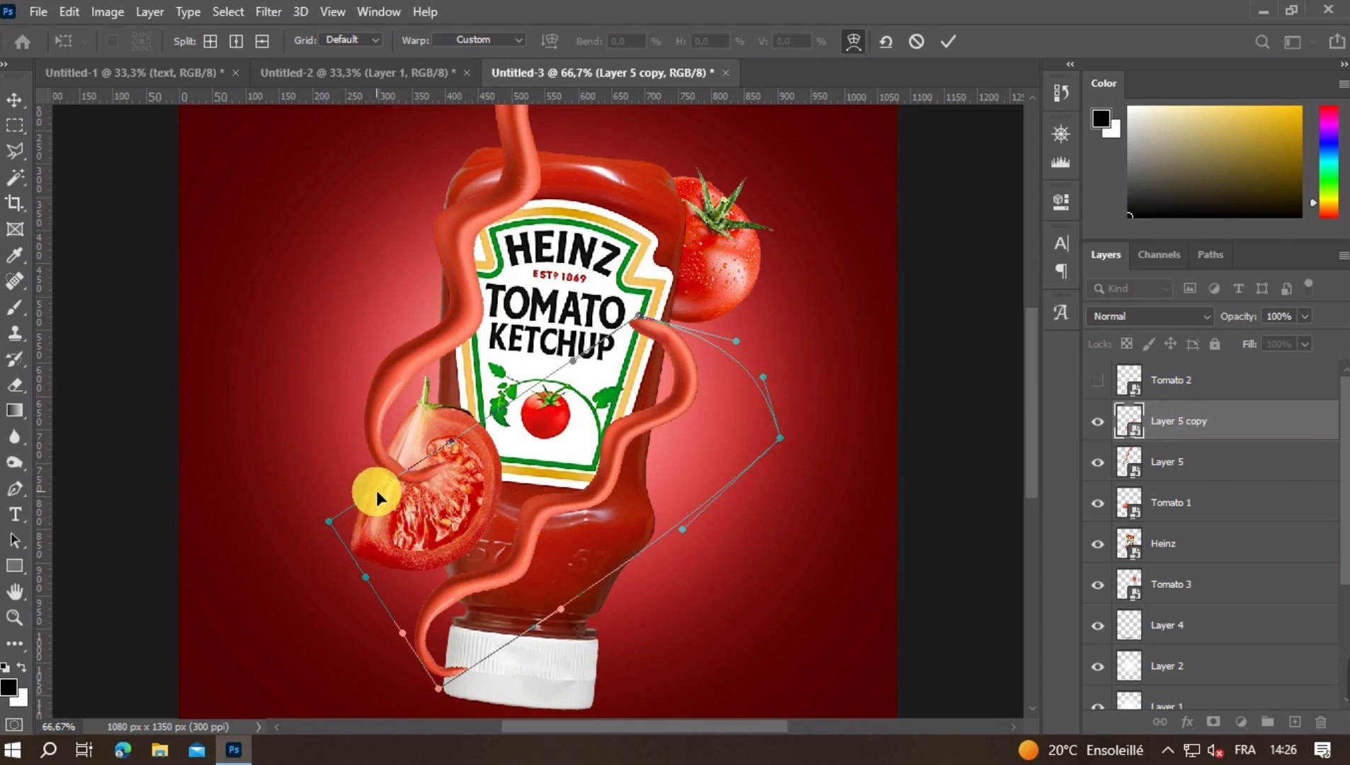
drag(376, 491, 375, 473)
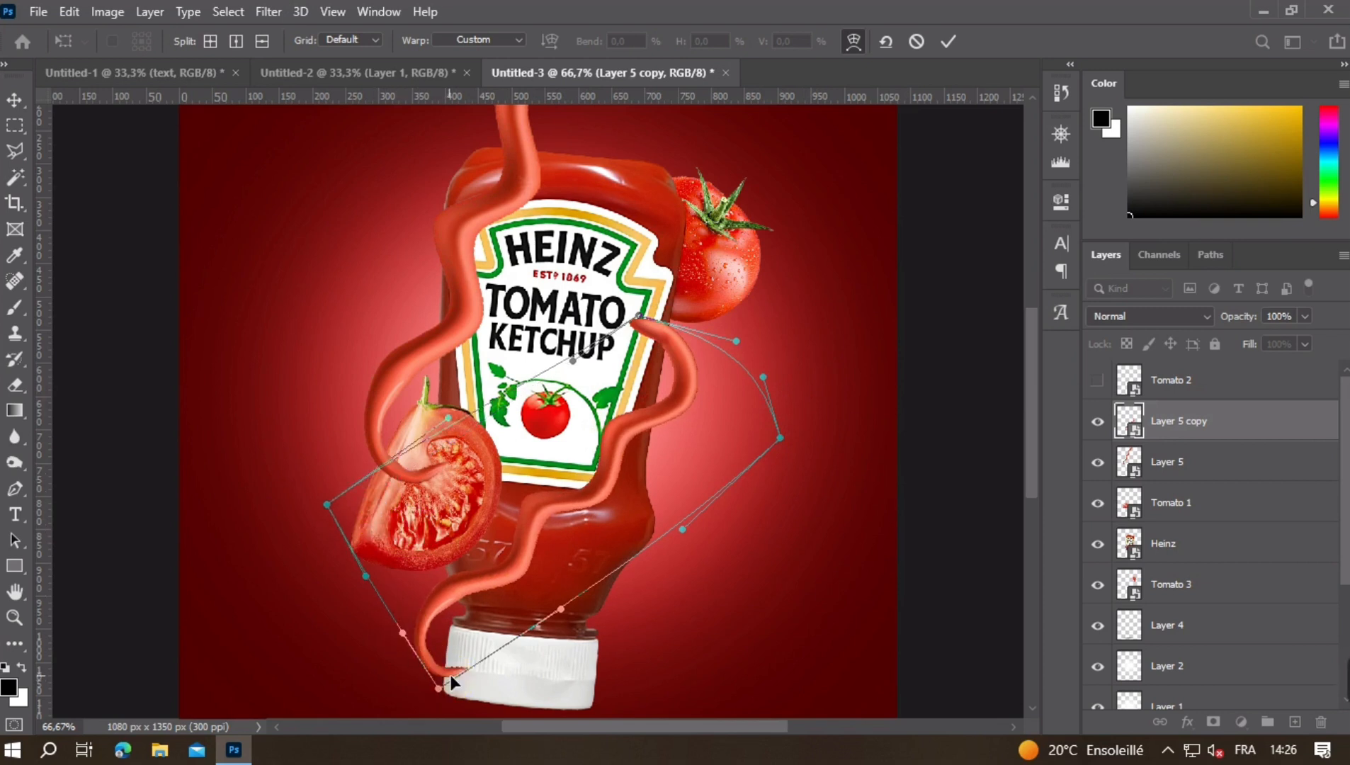
drag(450, 677, 461, 674)
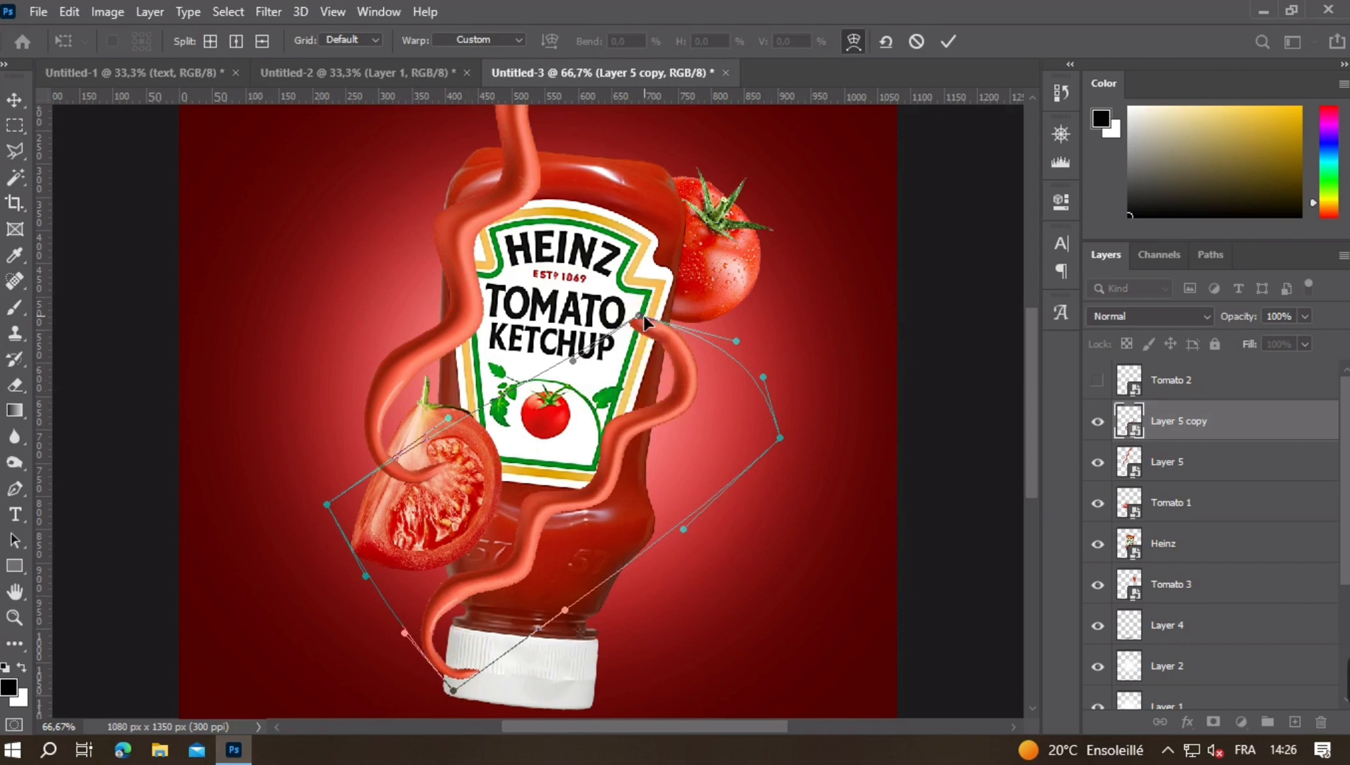
drag(644, 318, 612, 328)
click(692, 373)
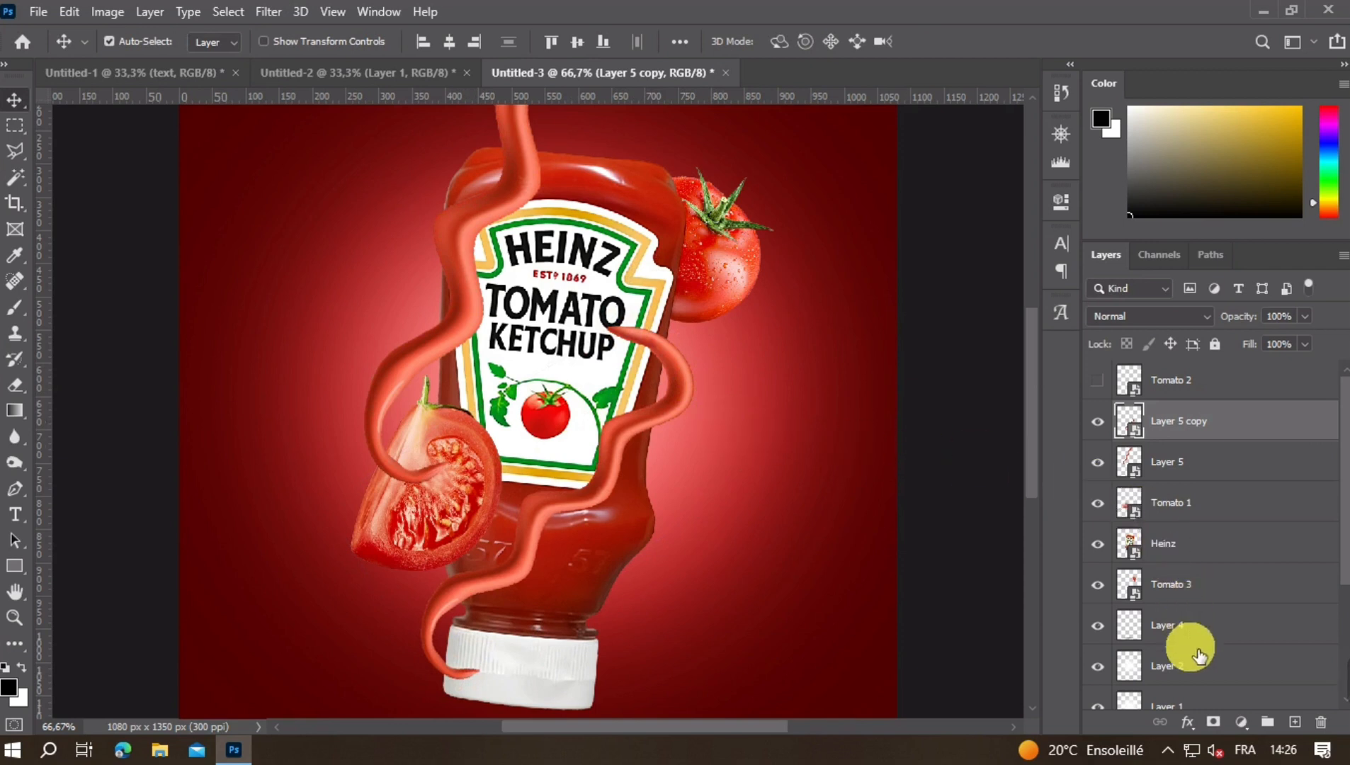
- Add a layer mask to Layer 5 copy and choose a hard round brush for painting on it
click(1213, 722)
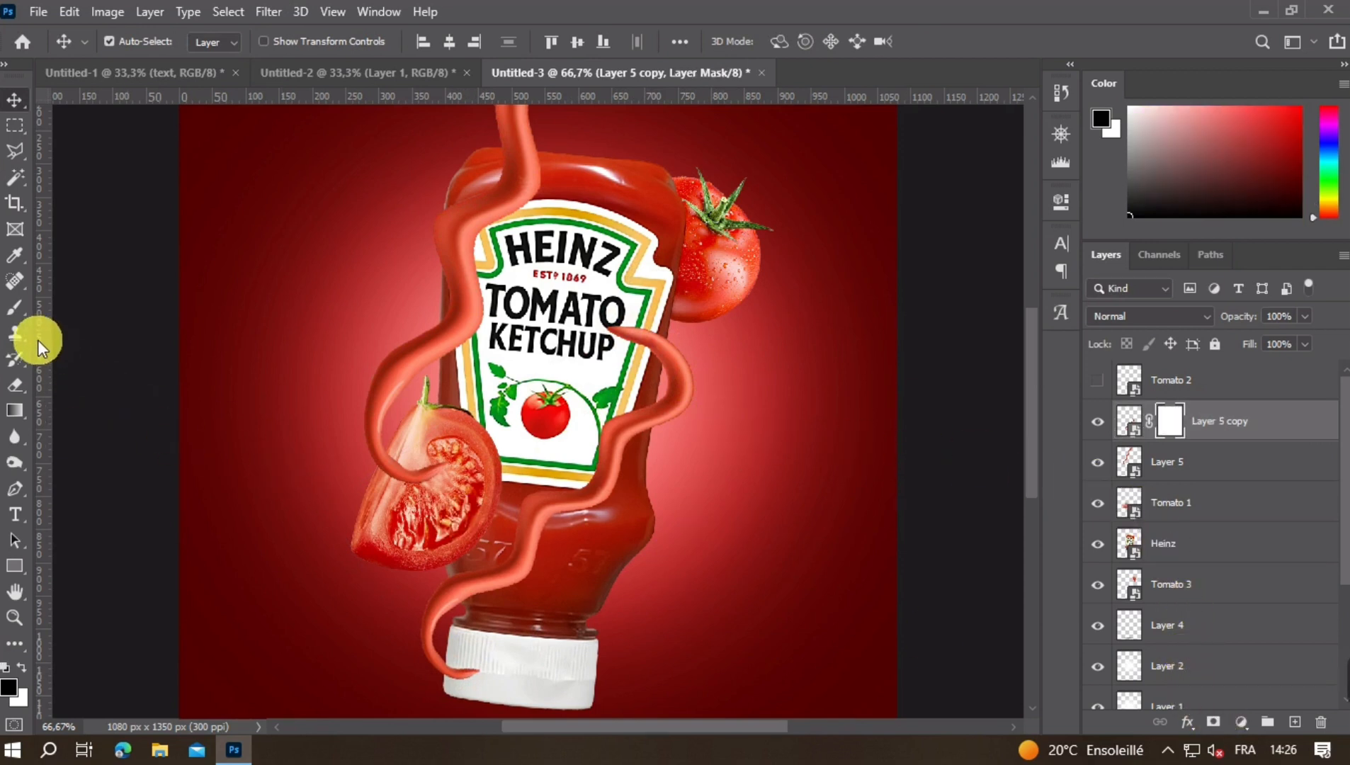
click(12, 312)
click(138, 41)
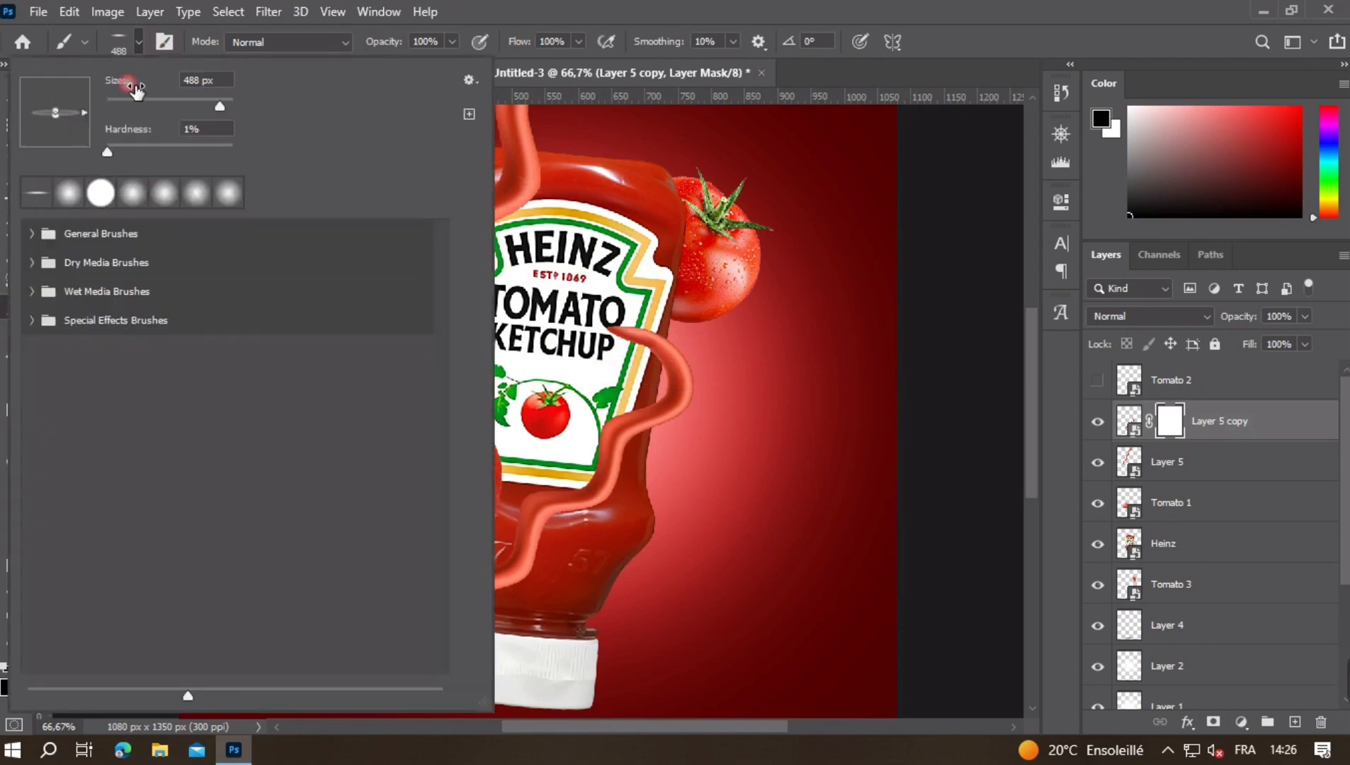
double_click(100, 193)
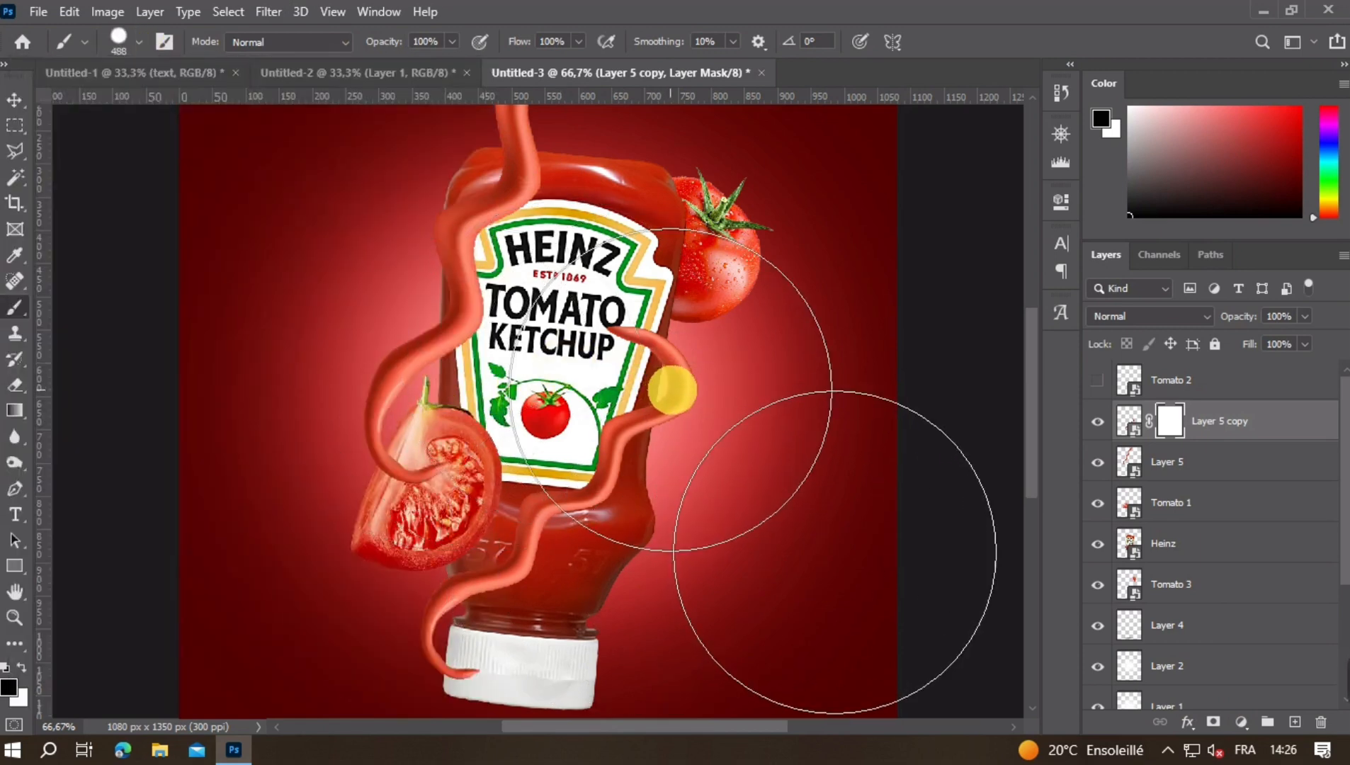
- Lower Layer 5 copy's opacity to 47% and mask out the strand's upper end where it overlaps the label and bottle edge
click(1129, 421)
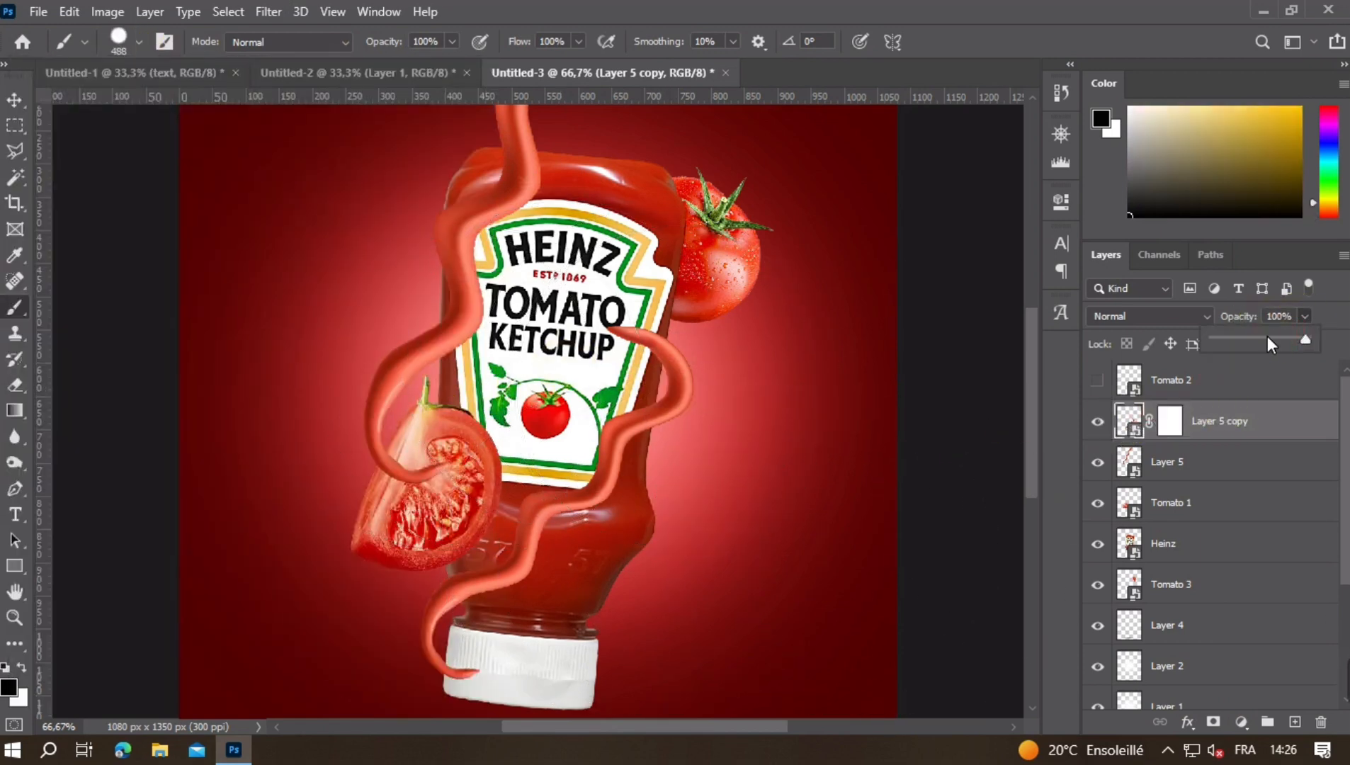
drag(1268, 338, 1258, 340)
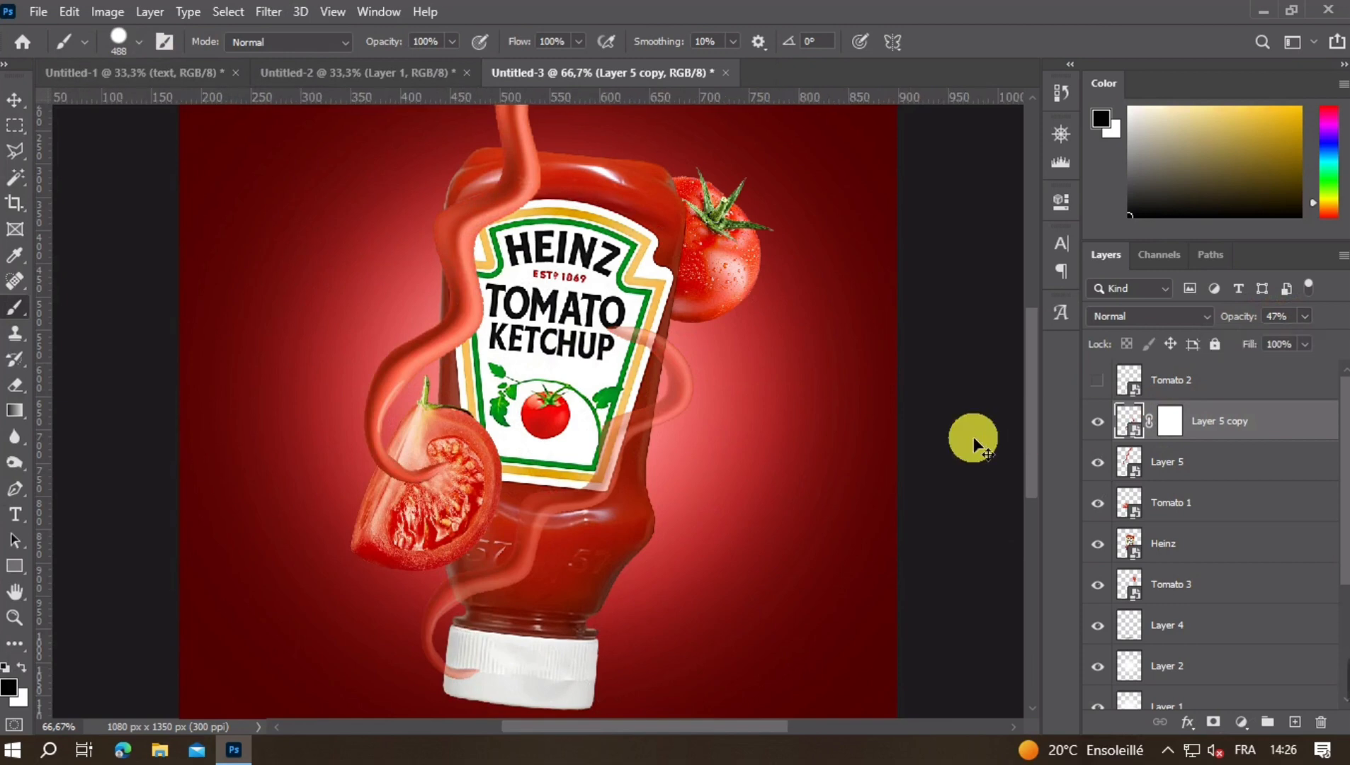
key(ctrl+plus)
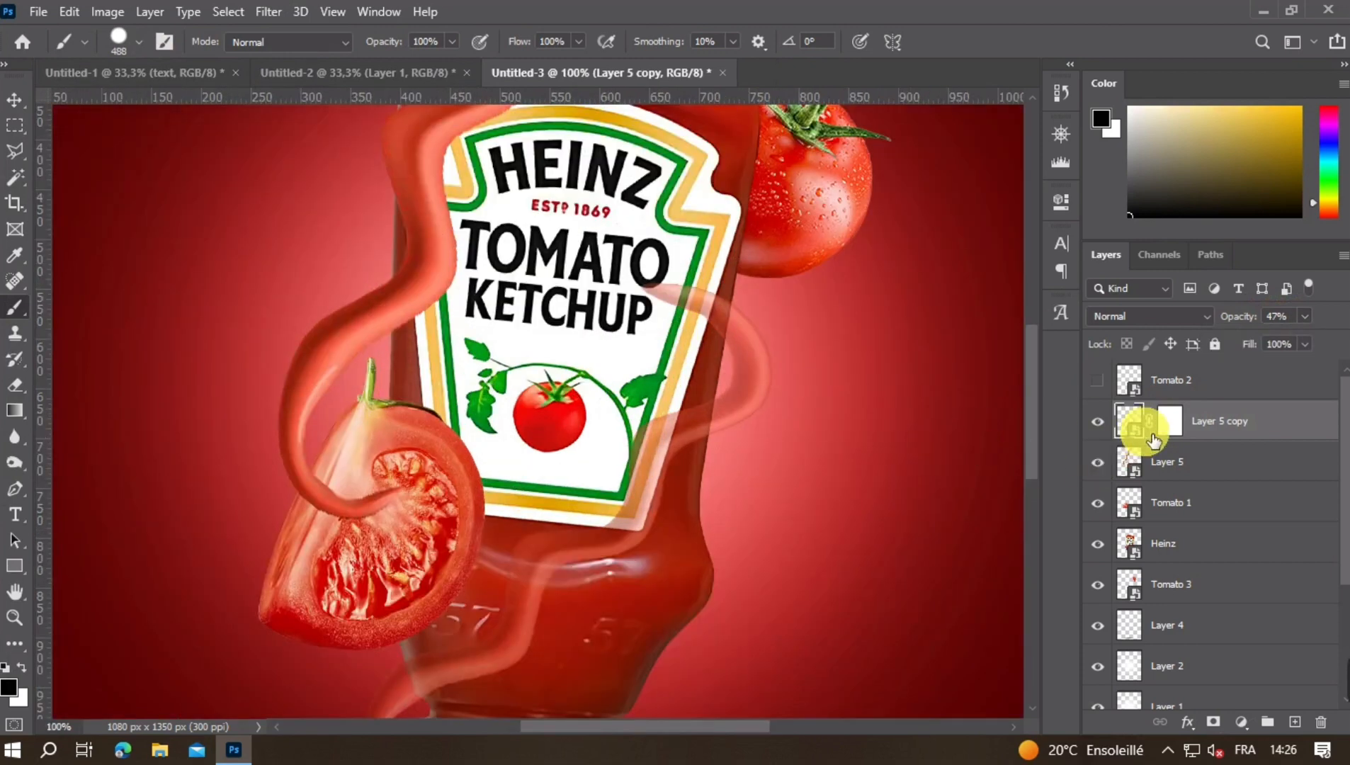
click(1170, 421)
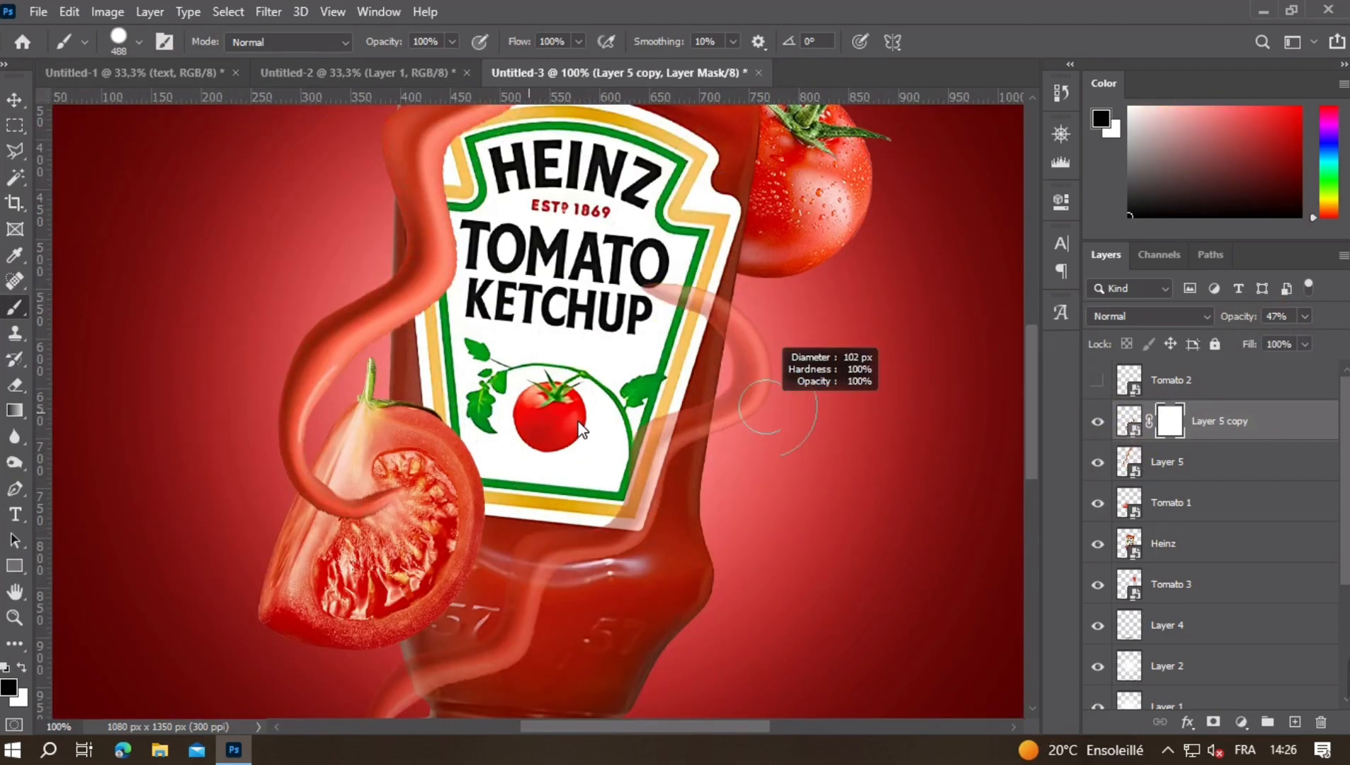
scroll(666, 362, up, 3)
drag(791, 356, 756, 350)
mouse_move(707, 265)
mouse_down()
mouse_move(749, 253)
mouse_move(748, 306)
mouse_up()
alt+drag(838, 336, 823, 335)
drag(787, 282, 773, 274)
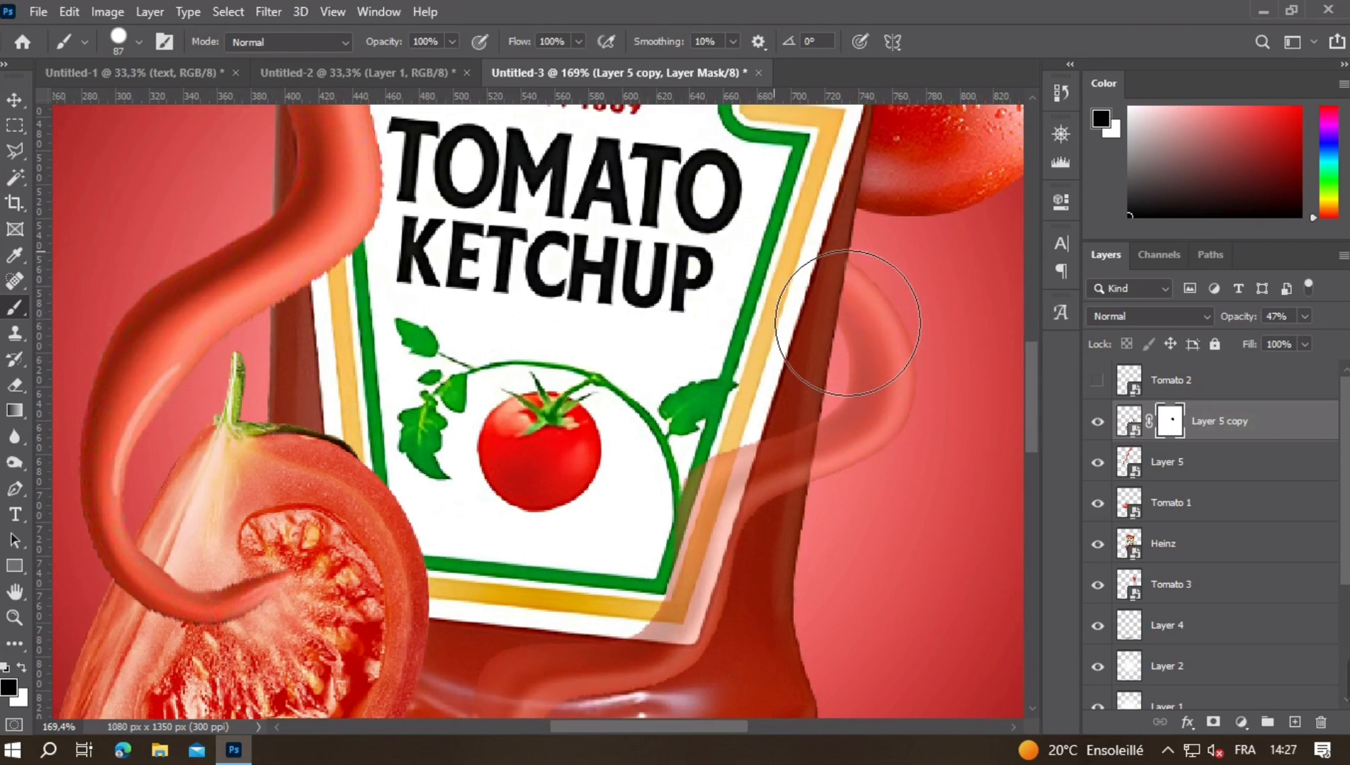
click(762, 338)
- Mask out the strand copy's lower end over the white cap and restore Layer 5 copy's opacity to 100%
ctrl+drag(818, 323, 795, 360)
drag(605, 512, 641, 256)
mouse_move(560, 611)
mouse_down()
mouse_move(570, 504)
mouse_move(603, 521)
mouse_move(533, 497)
mouse_up()
scroll(542, 506, up, 5)
click(534, 487)
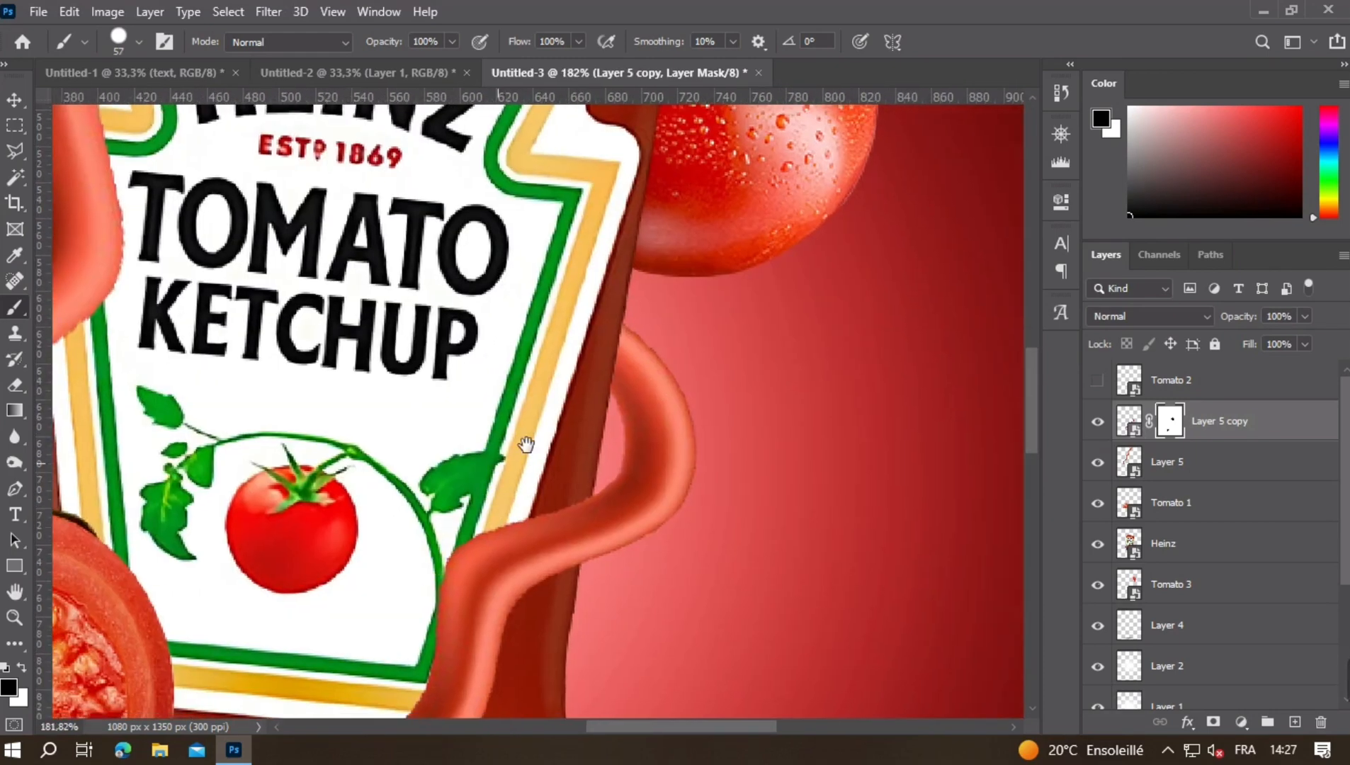
- Examine the masked strand copy around the bottle, from the label edge down to the white cap
drag(526, 446, 656, 281)
drag(554, 404, 708, 184)
drag(513, 389, 470, 528)
key(ctrl+minus)
key(ctrl+minus)
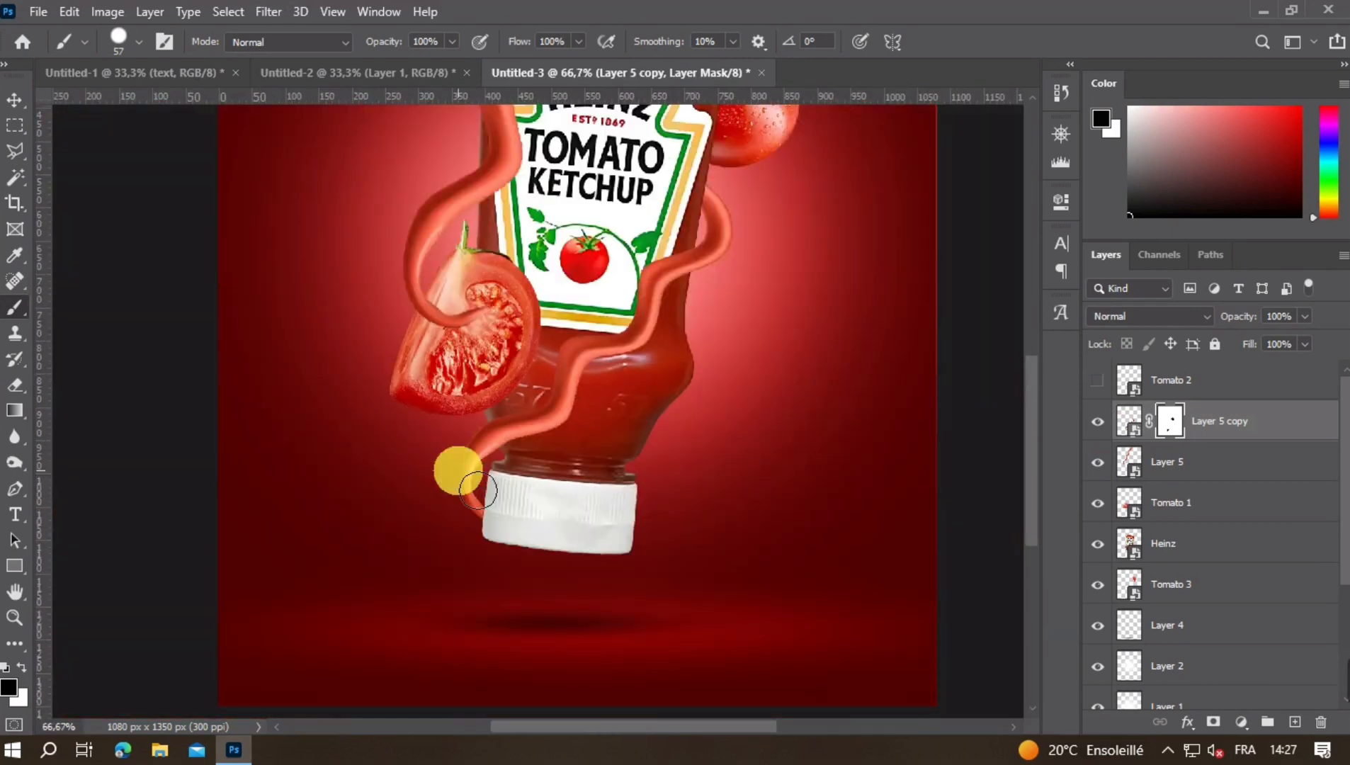
drag(600, 448, 598, 491)
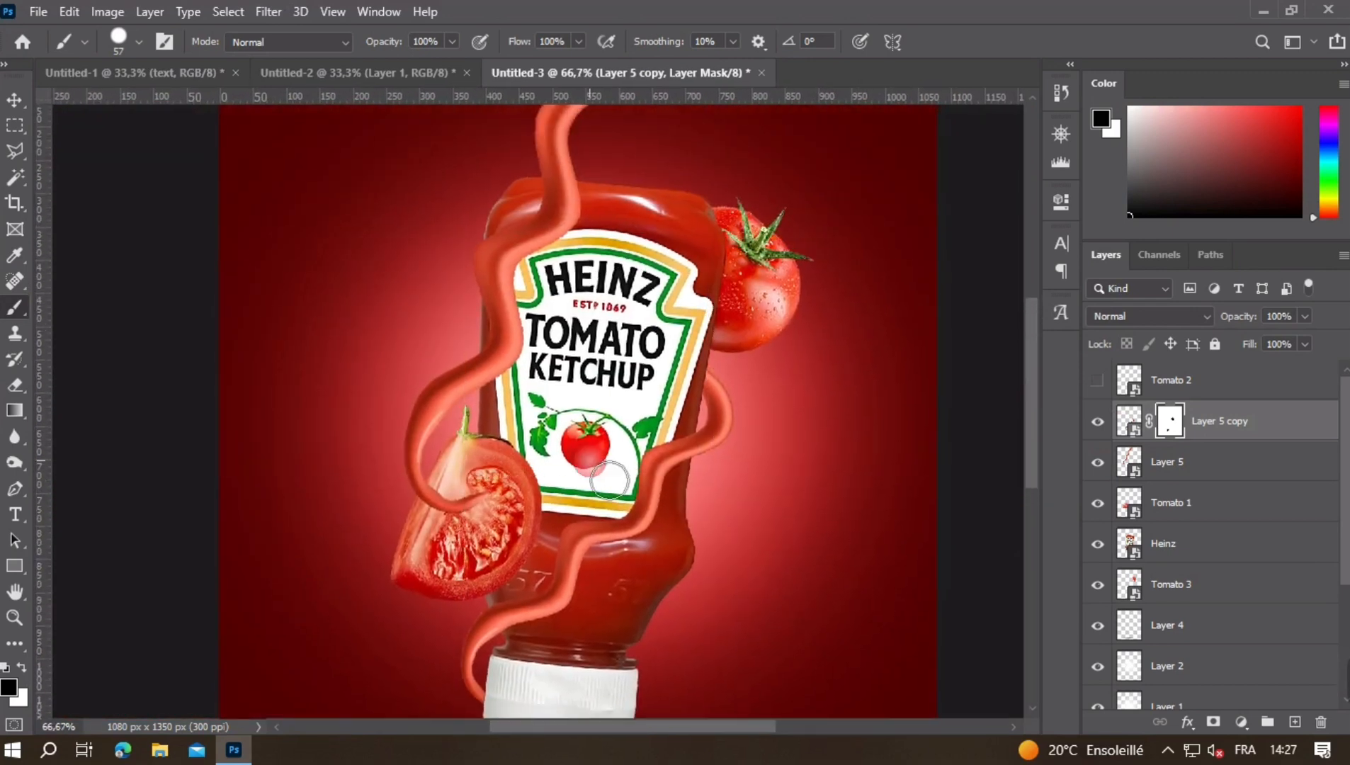
drag(604, 341, 605, 396)
- Add a layer mask to Layer 5 and lower its opacity to 51%, with the mask ready for brushing
click(14, 99)
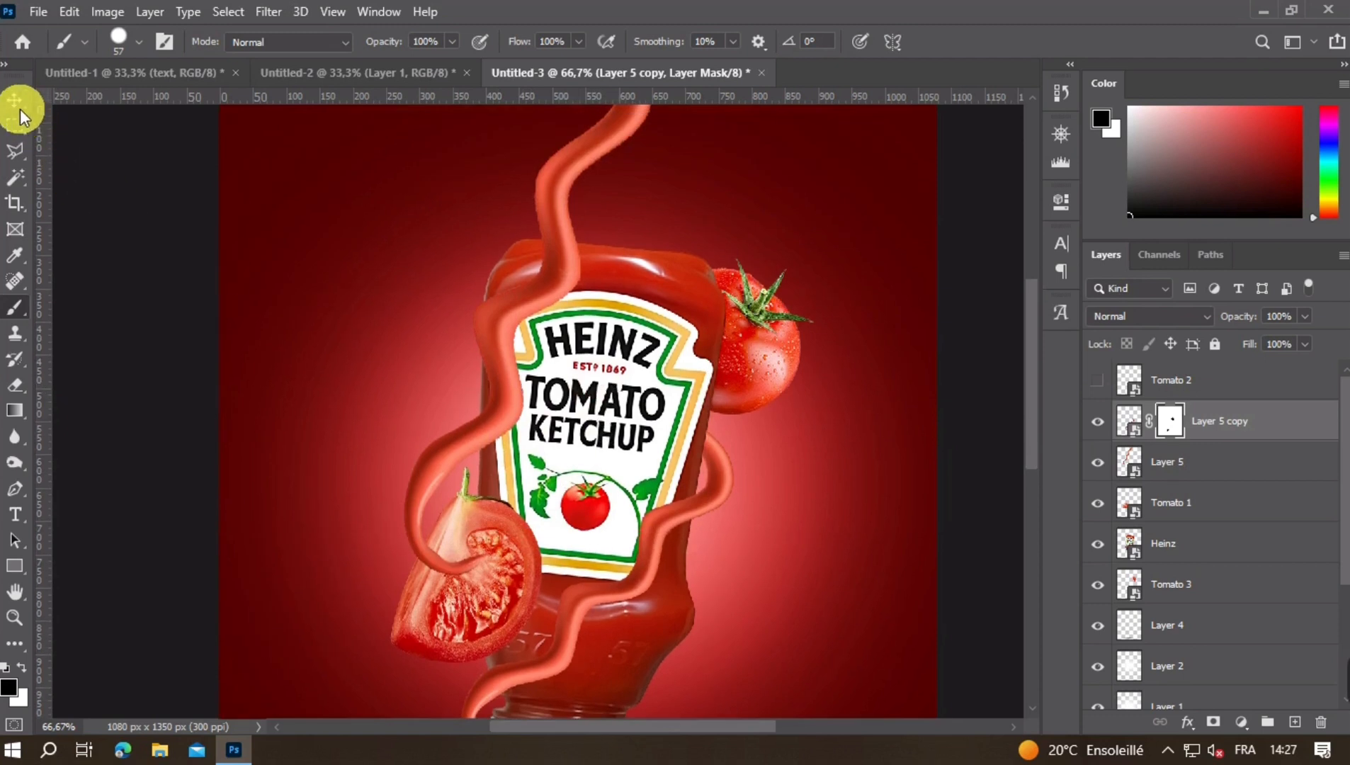
click(564, 233)
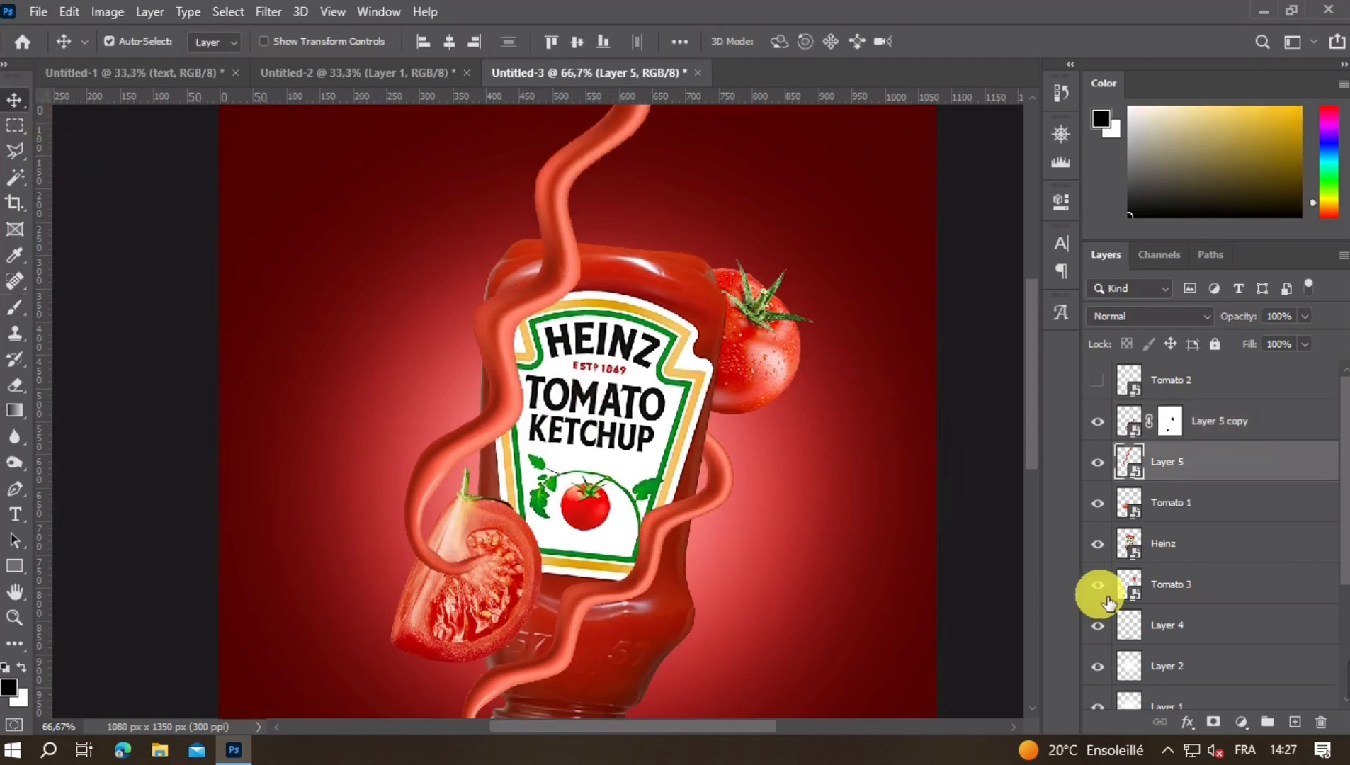
click(1223, 722)
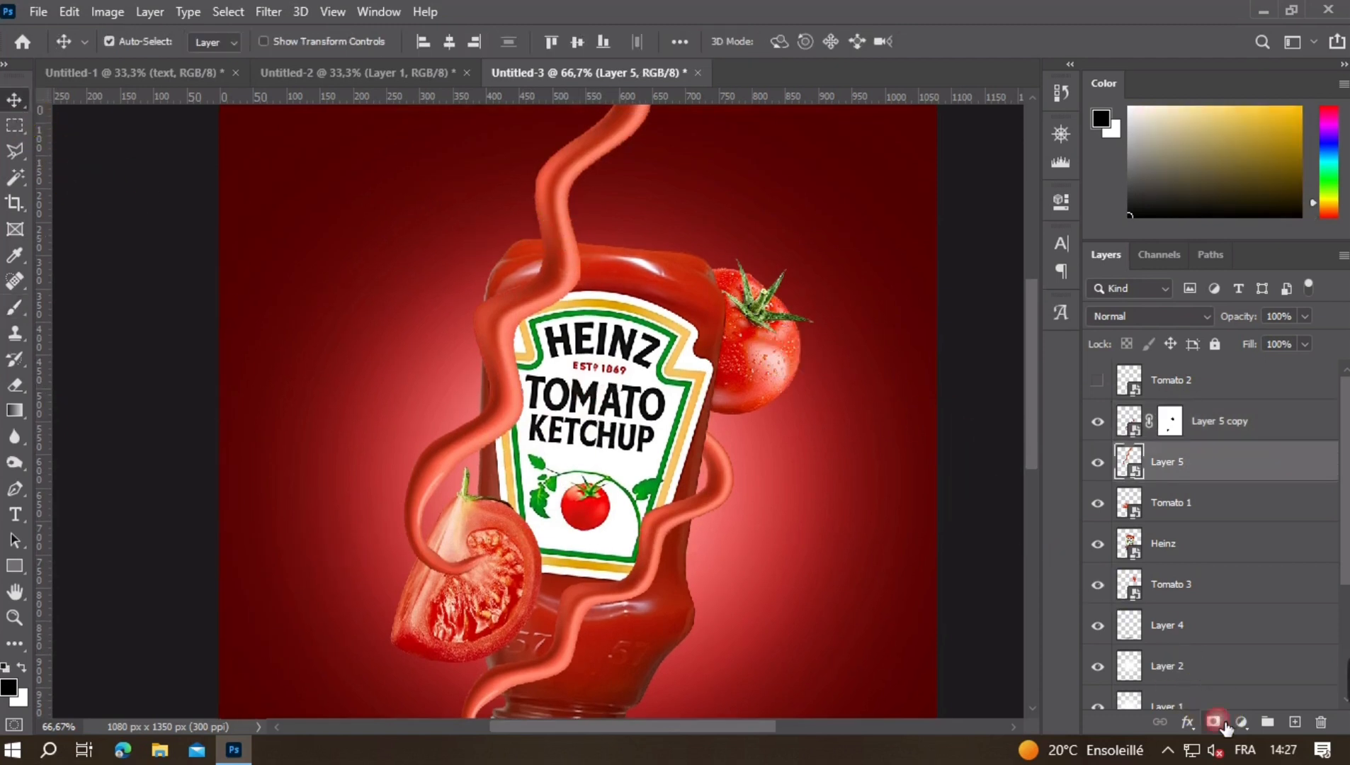
click(1132, 464)
drag(1275, 341, 1262, 346)
click(1170, 462)
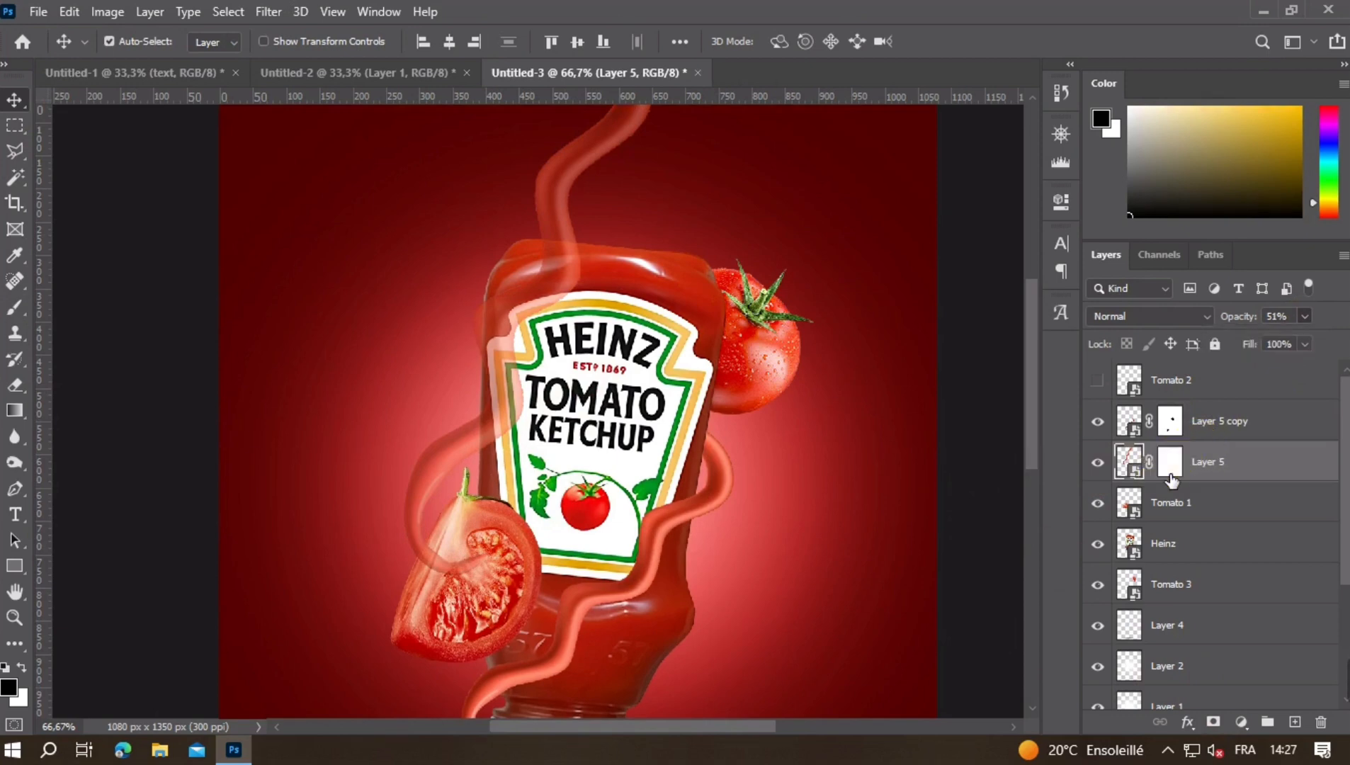
click(17, 310)
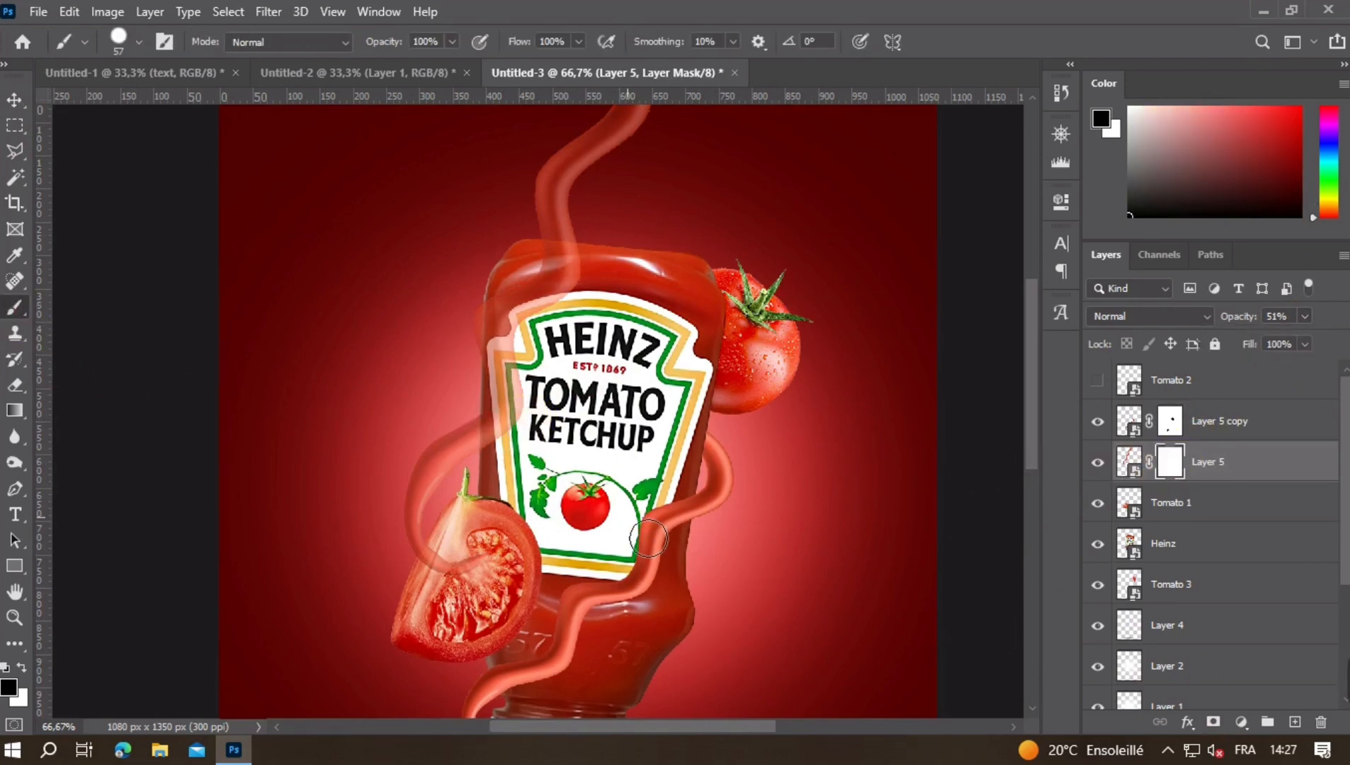
- Mask out the Layer 5 strand's lower end where it overlaps Tomato 1, refining the tomato's edge with a 24 px brush
key(ctrl+plus)
key(ctrl+plus)
drag(497, 609, 581, 375)
drag(374, 563, 461, 476)
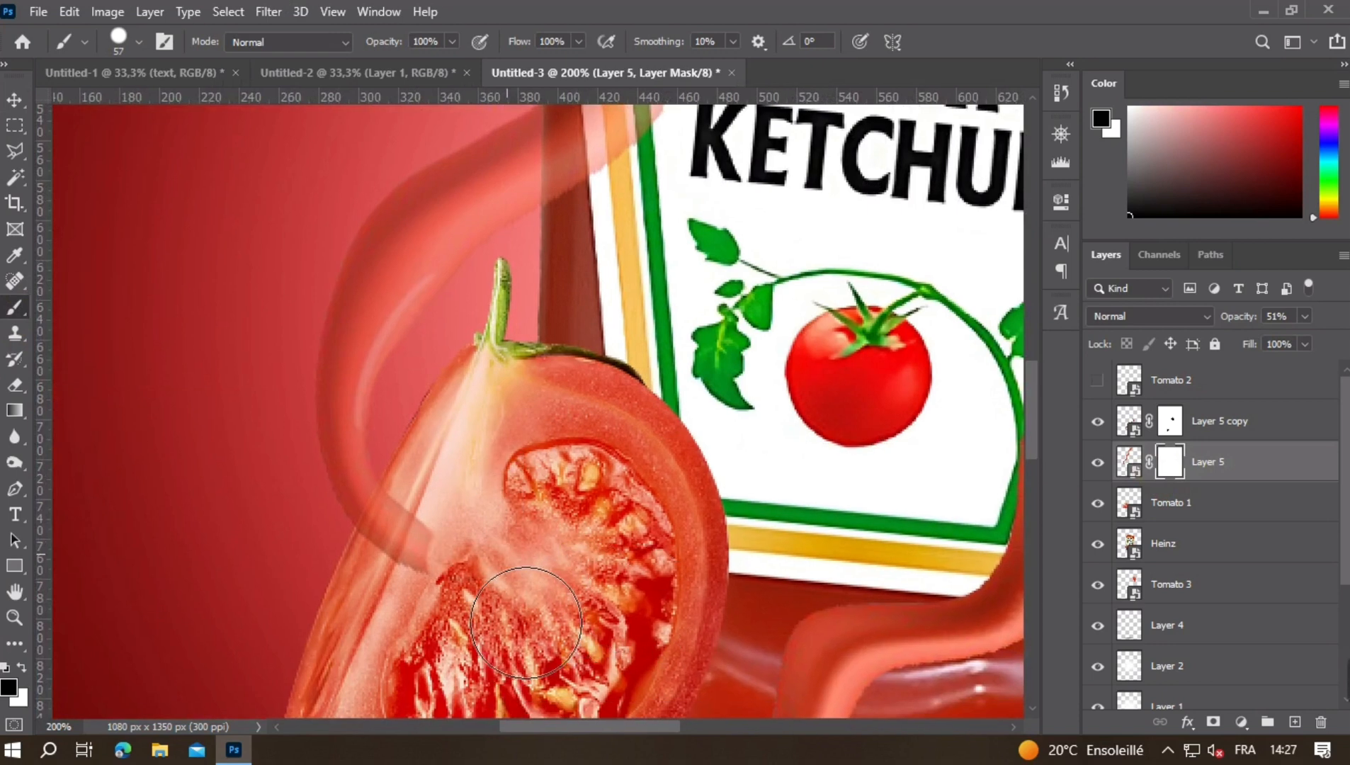
click(418, 533)
mouse_move(337, 543)
mouse_down()
mouse_move(507, 528)
mouse_move(544, 504)
mouse_move(496, 507)
mouse_up()
click(452, 482)
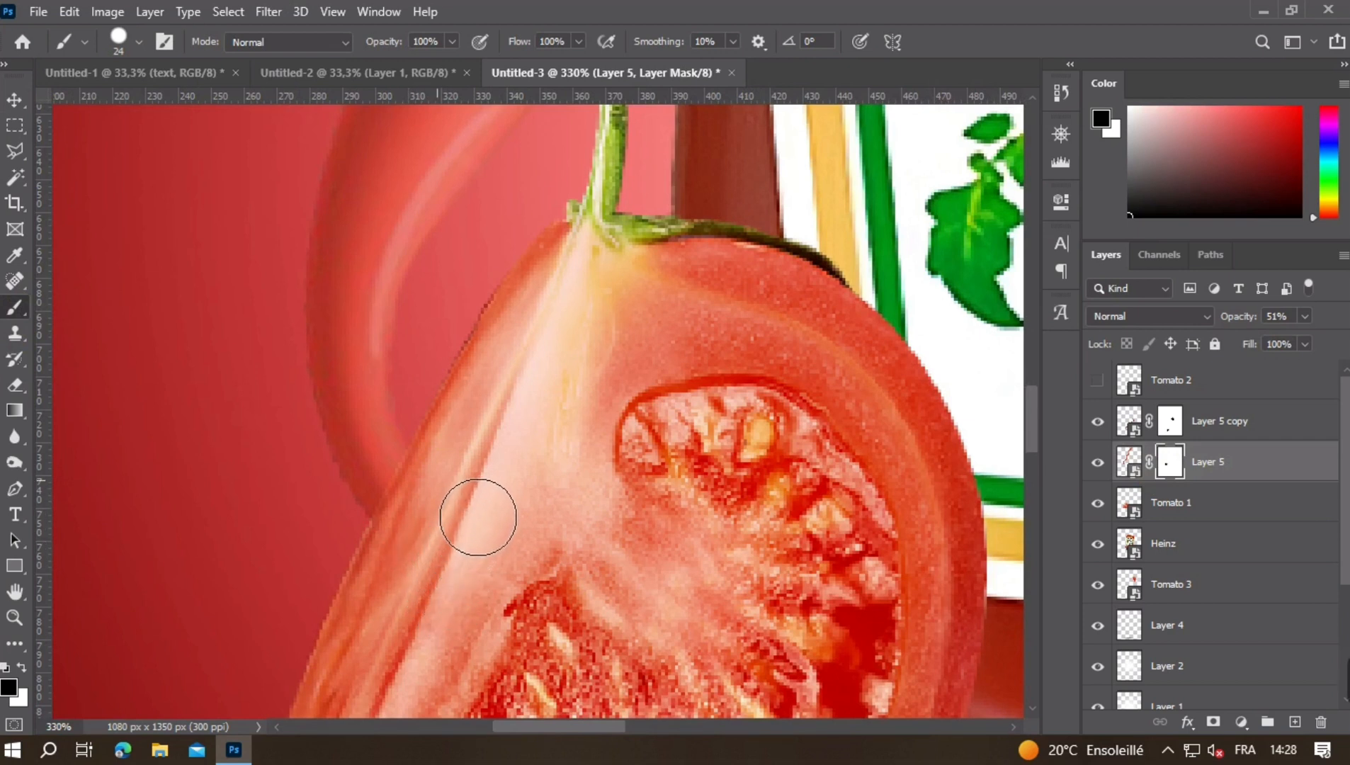
drag(452, 476, 491, 515)
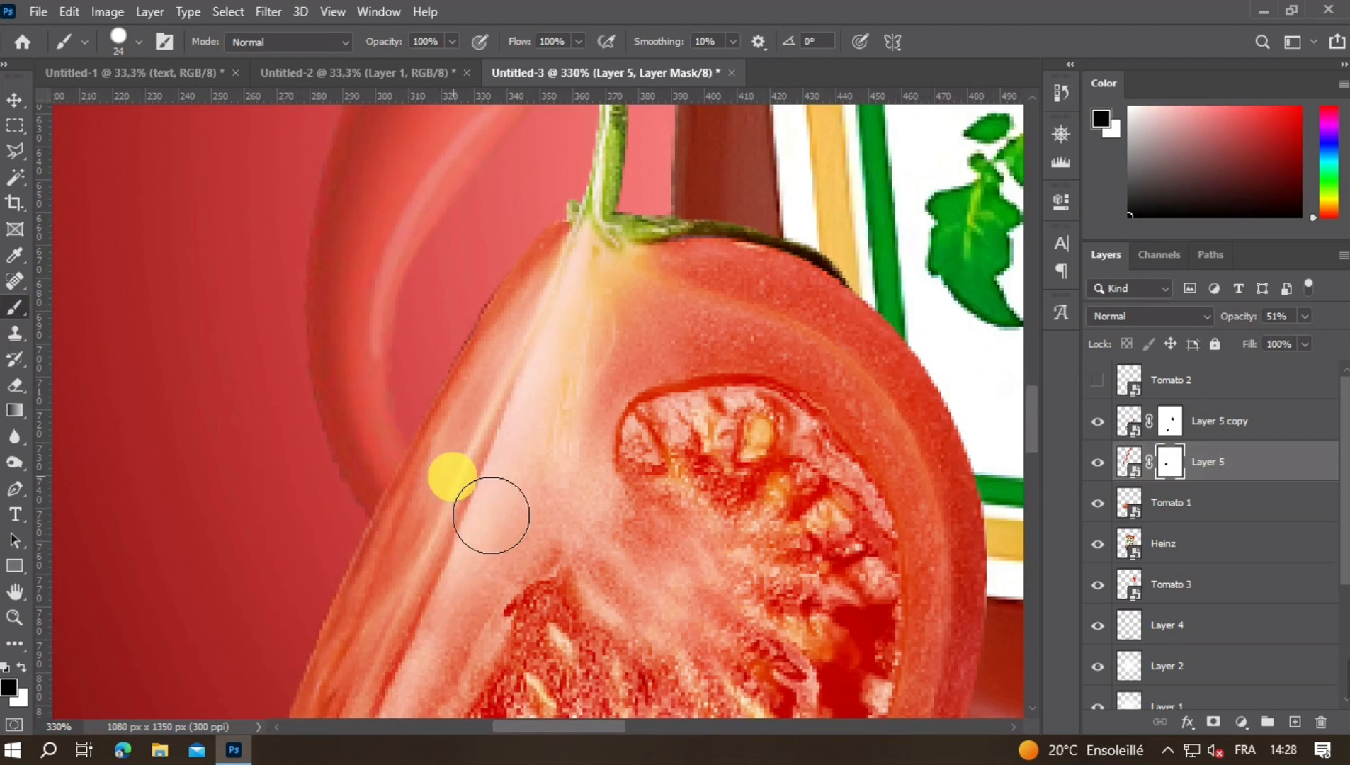
- Restore Layer 5's opacity to 100%, deselect the layer and review the whole poster
drag(854, 308, 564, 539)
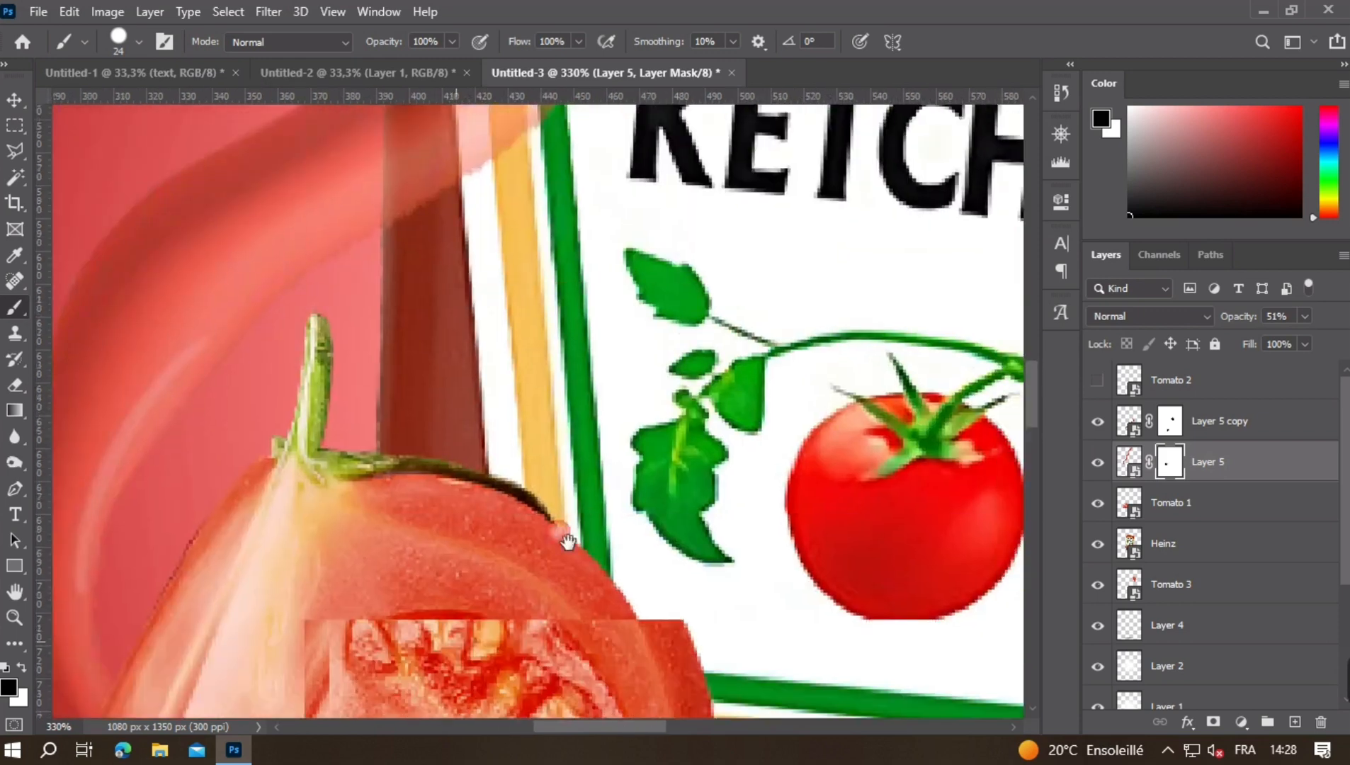
scroll(630, 423, down, 4)
scroll(631, 425, down, 5)
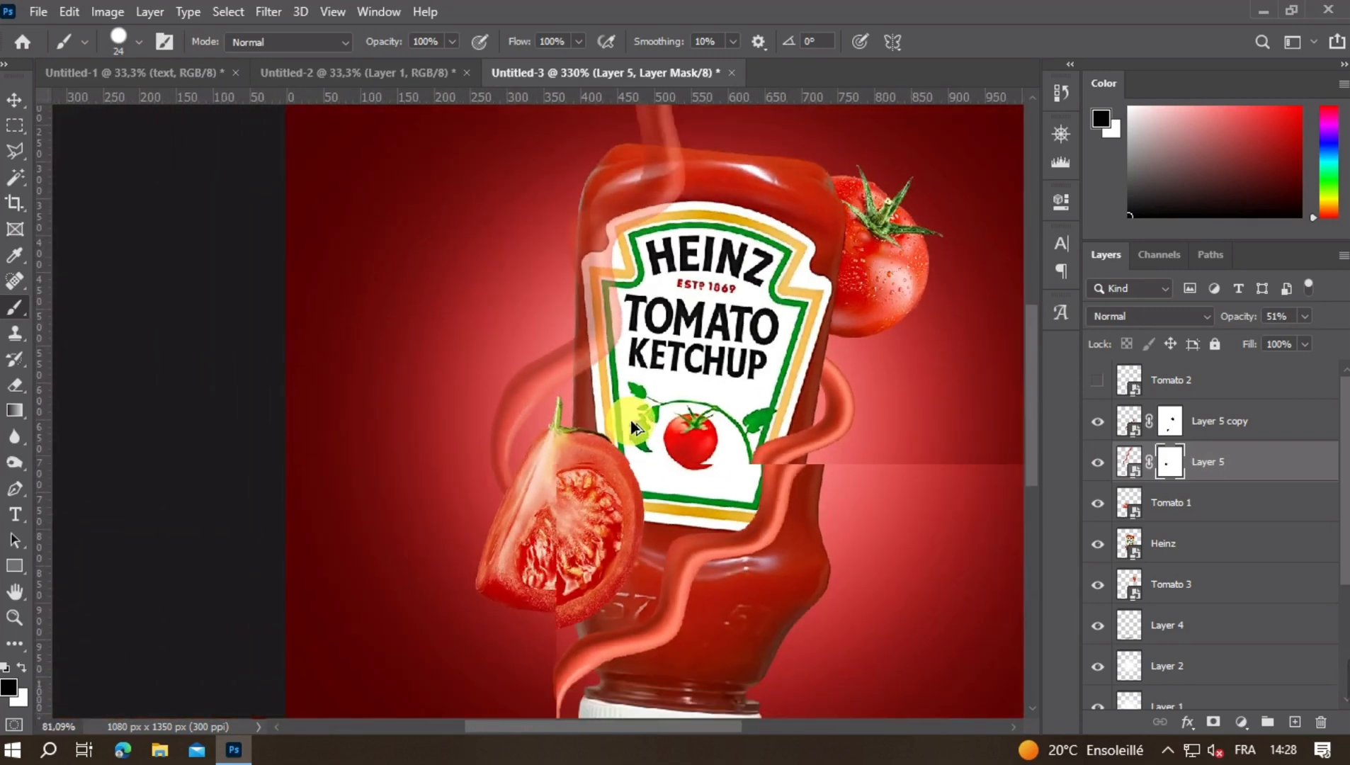
scroll(630, 425, down, 2)
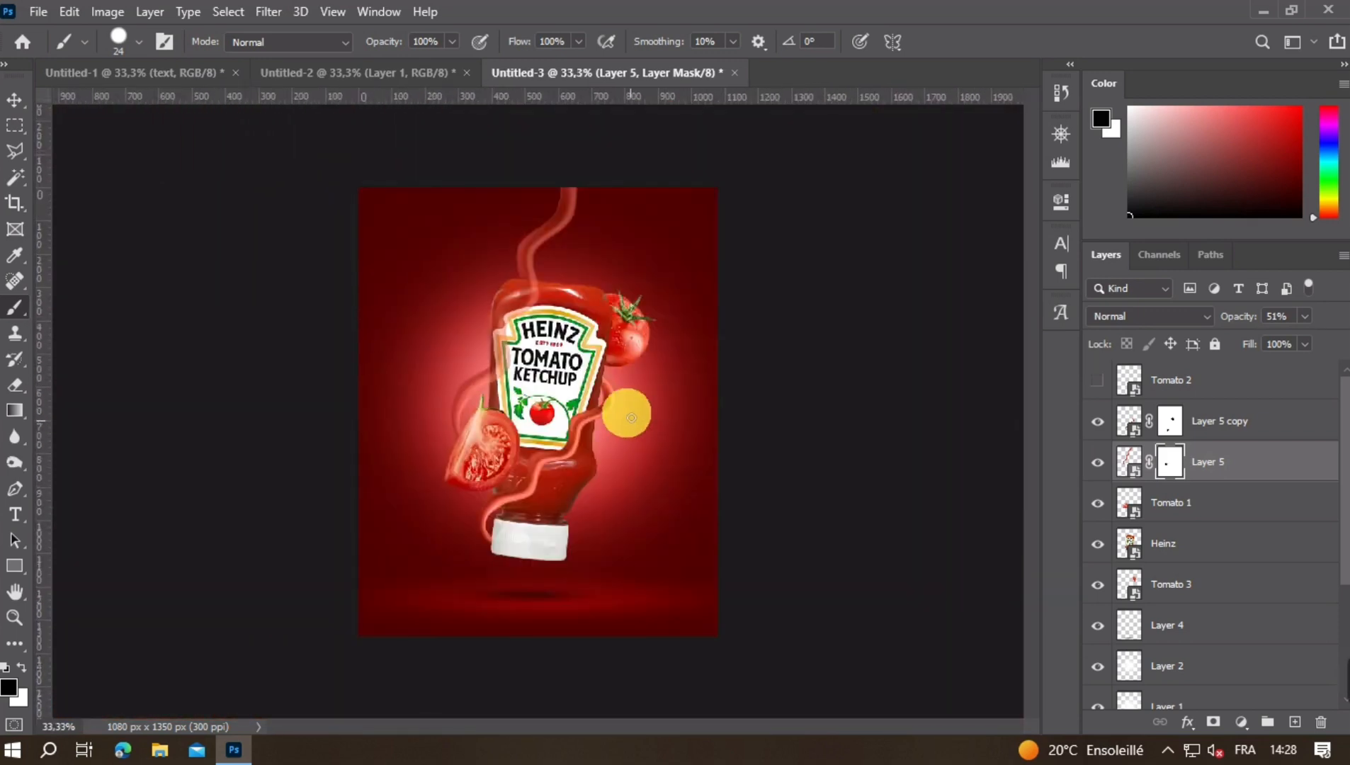
click(15, 100)
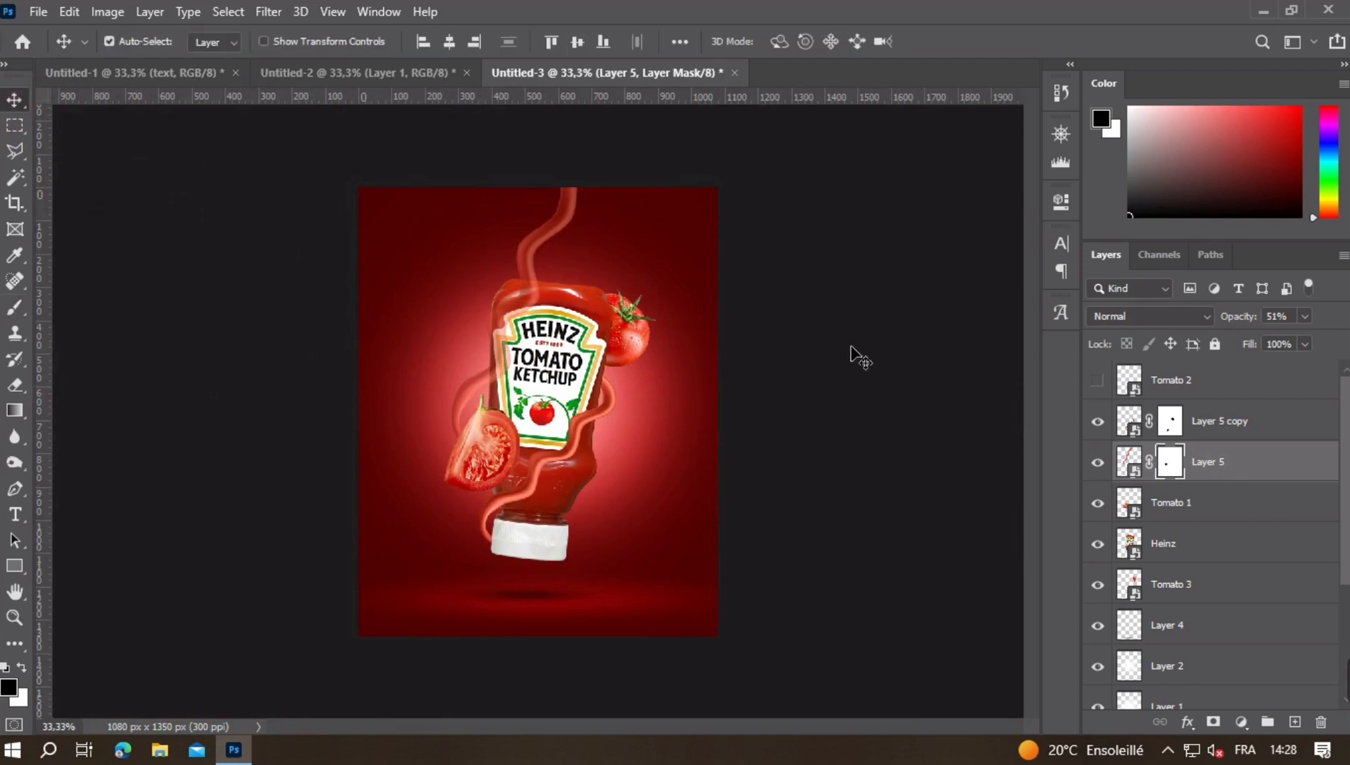
click(1241, 425)
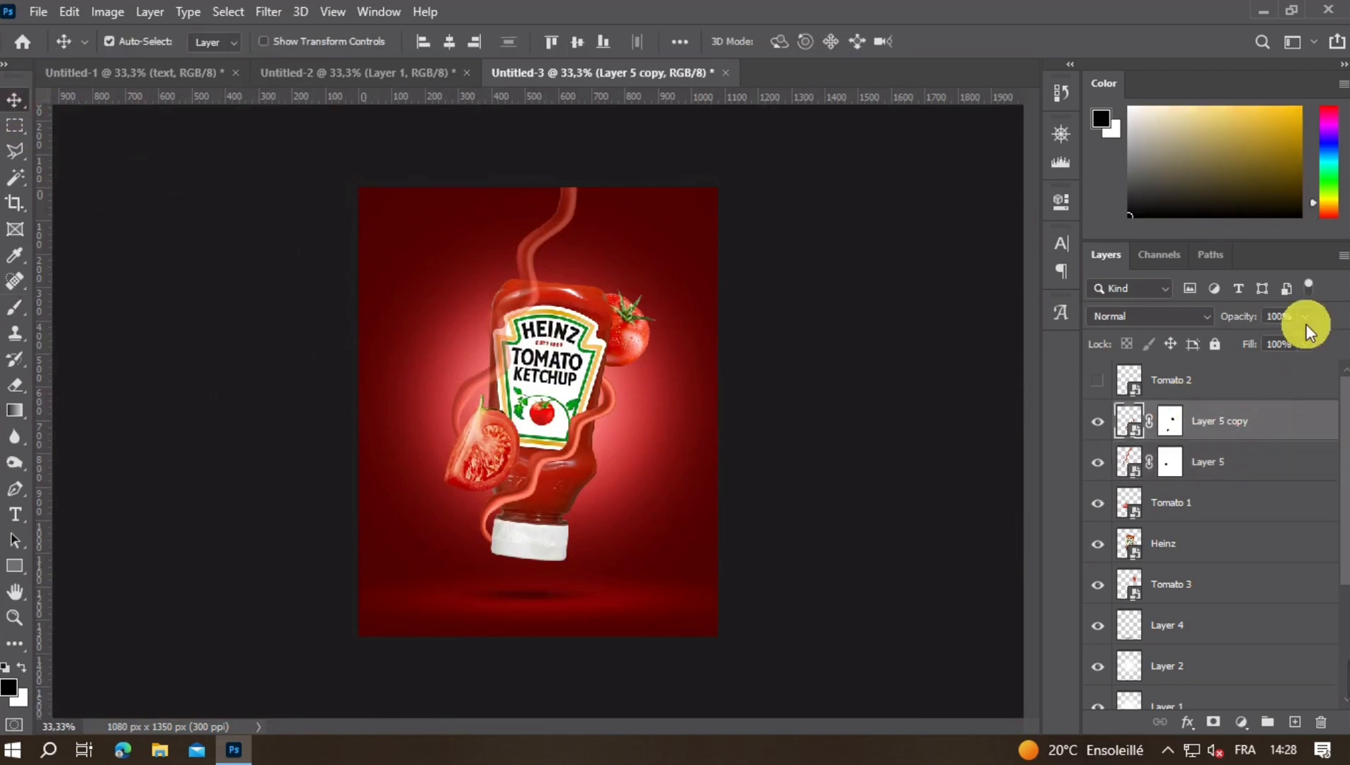
click(1203, 464)
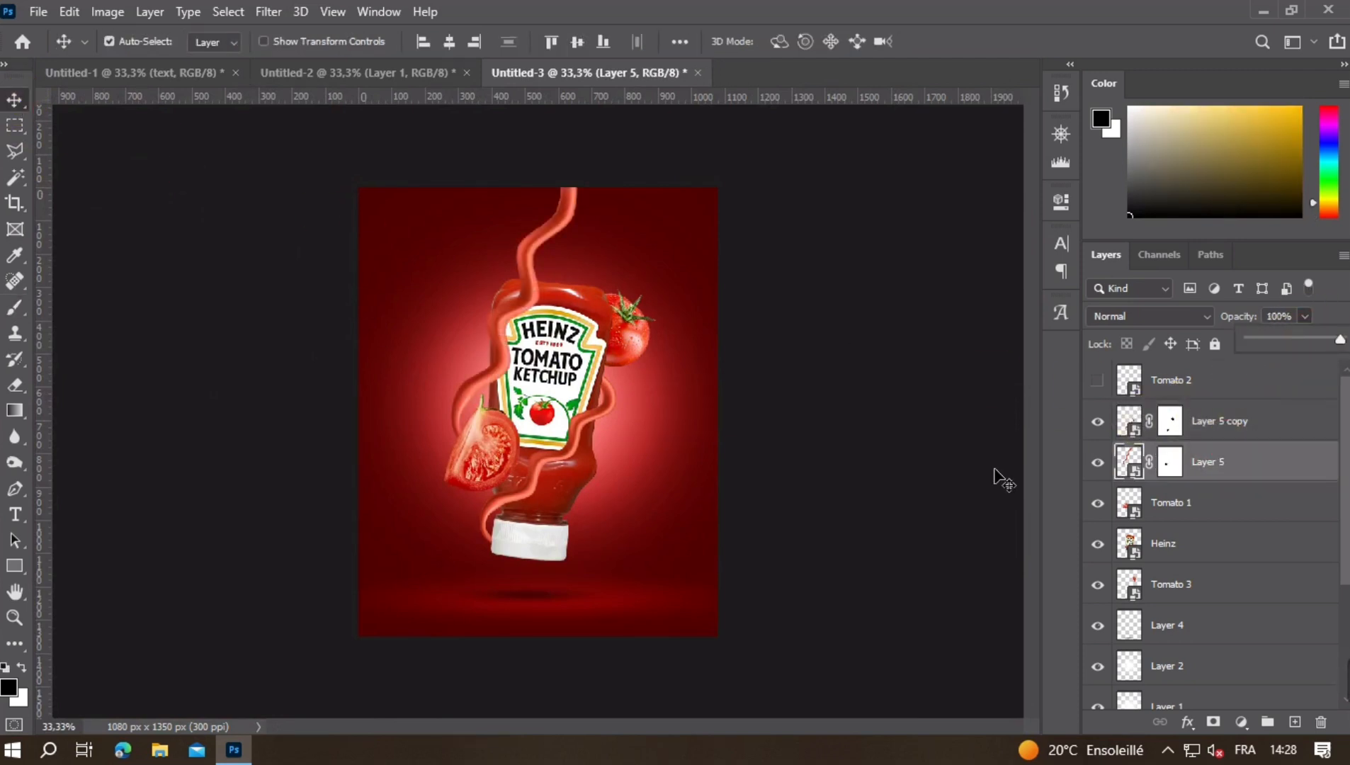
click(886, 470)
key(ctrl+plus)
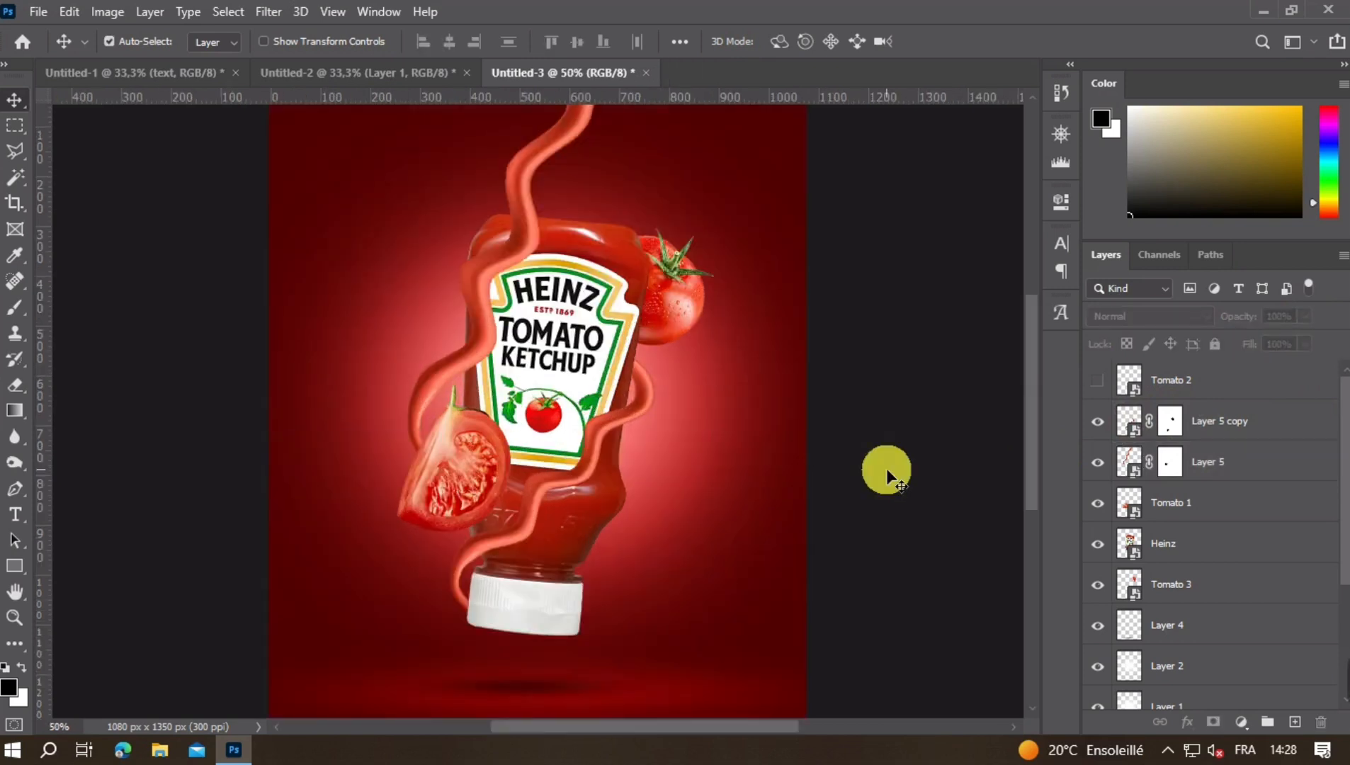
key(ctrl+minus)
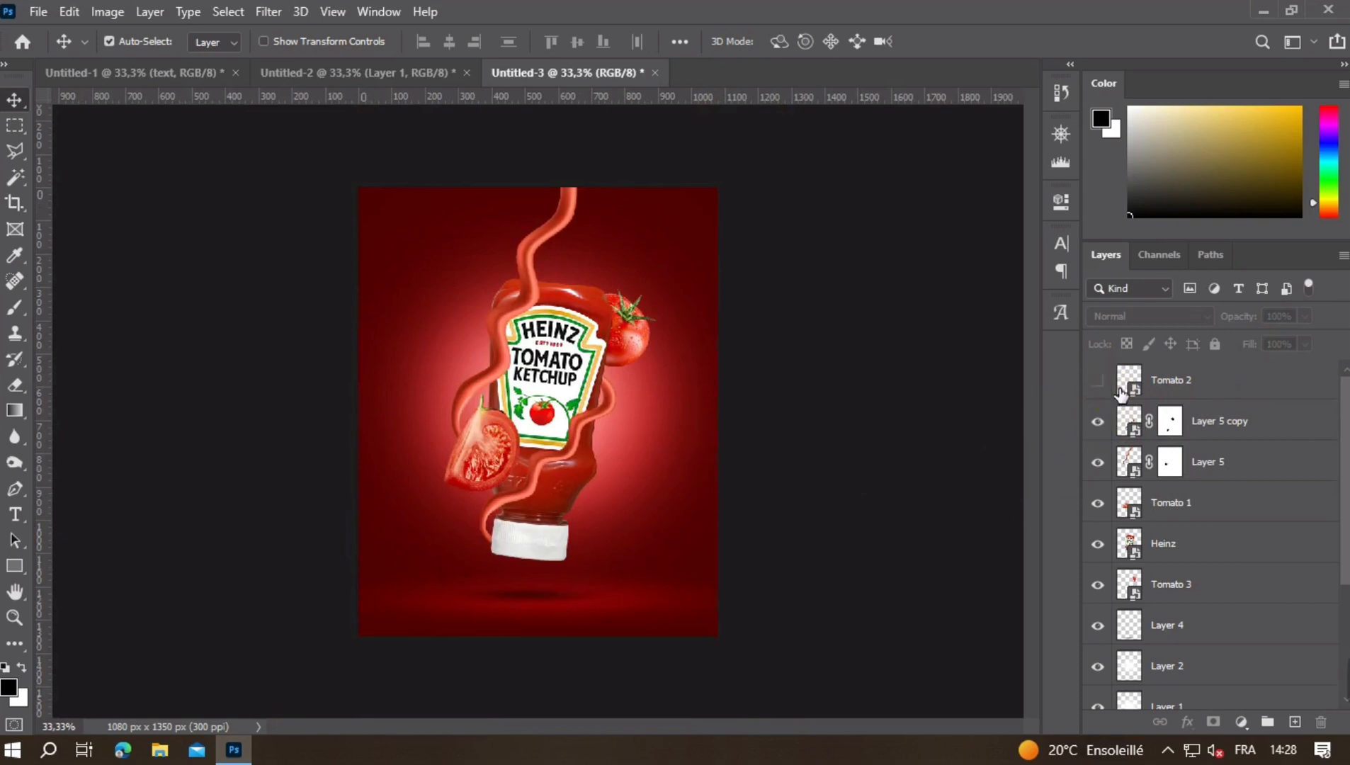
- Show the Tomato 2 layer, select it and shift the slice slightly over the bottle's lower part
click(1097, 381)
scroll(591, 519, up, 8)
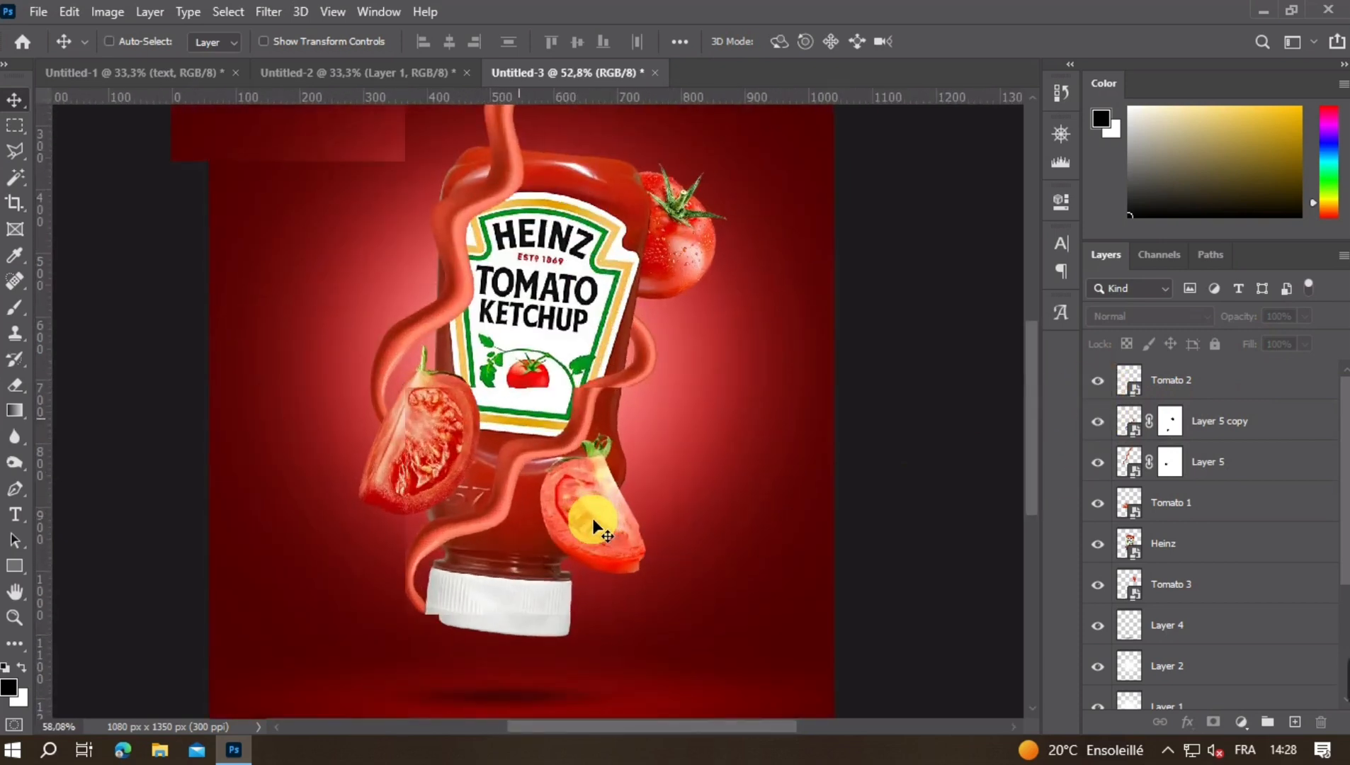
ctrl+click(597, 509)
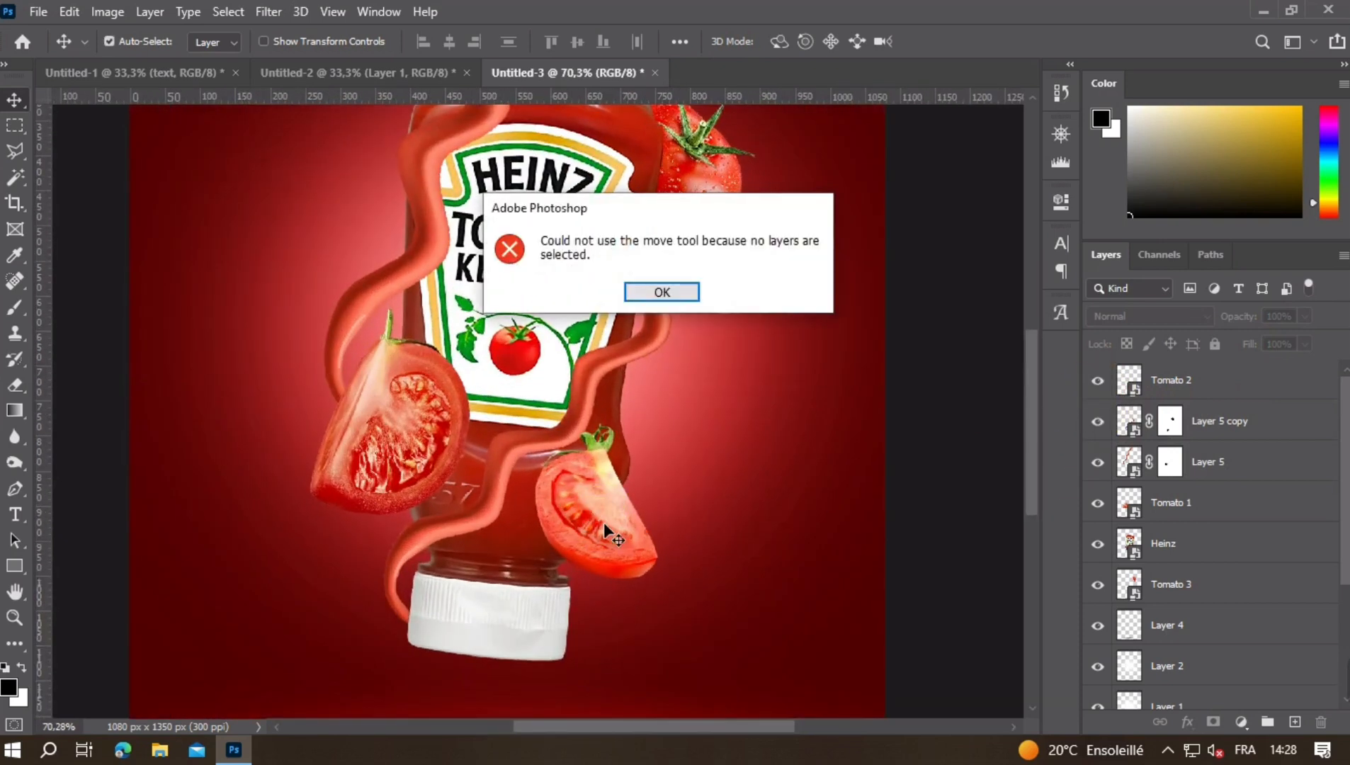
key(Return)
click(596, 515)
drag(596, 513, 601, 516)
key(ctrl+minus)
key(ctrl+minus)
key(ctrl+minus)
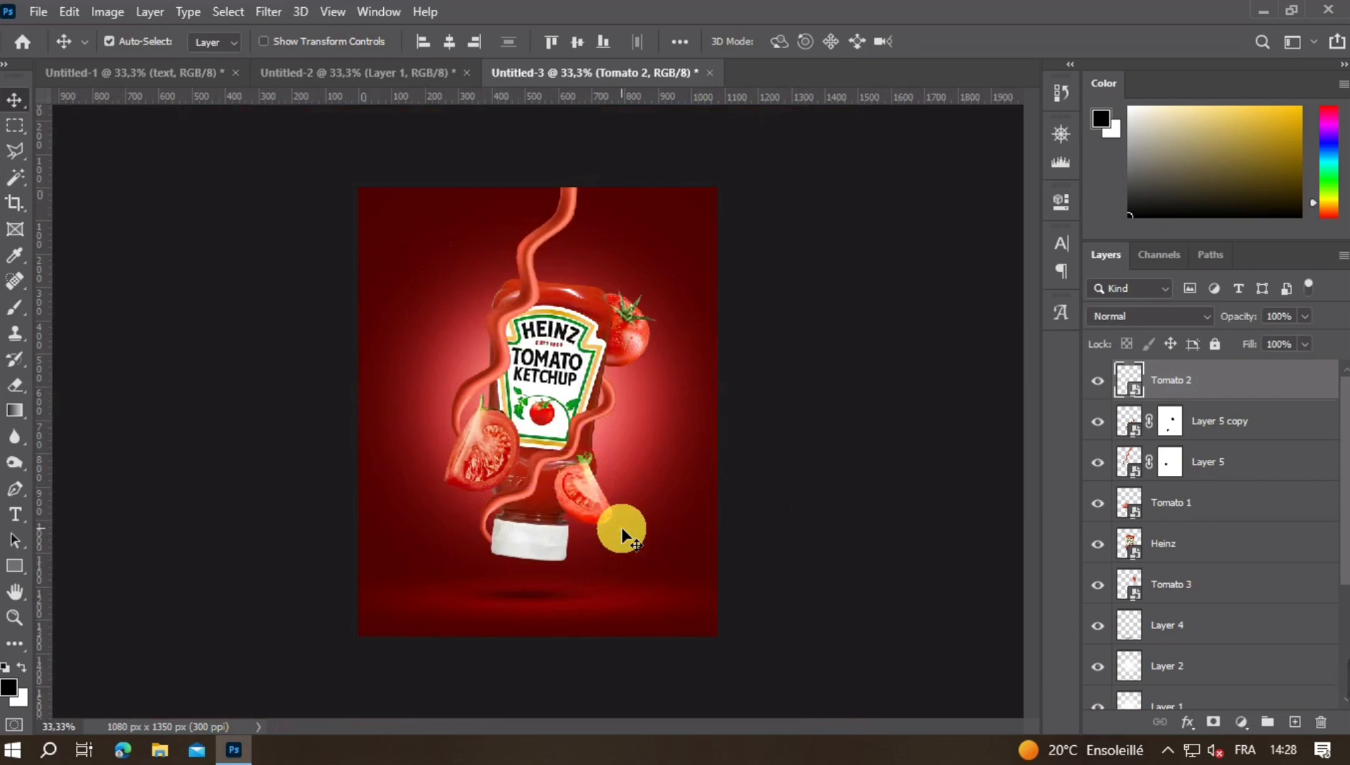
- Scale Tomato 2 down slightly and compare the poster with the slice hidden and shown
key(ctrl+t)
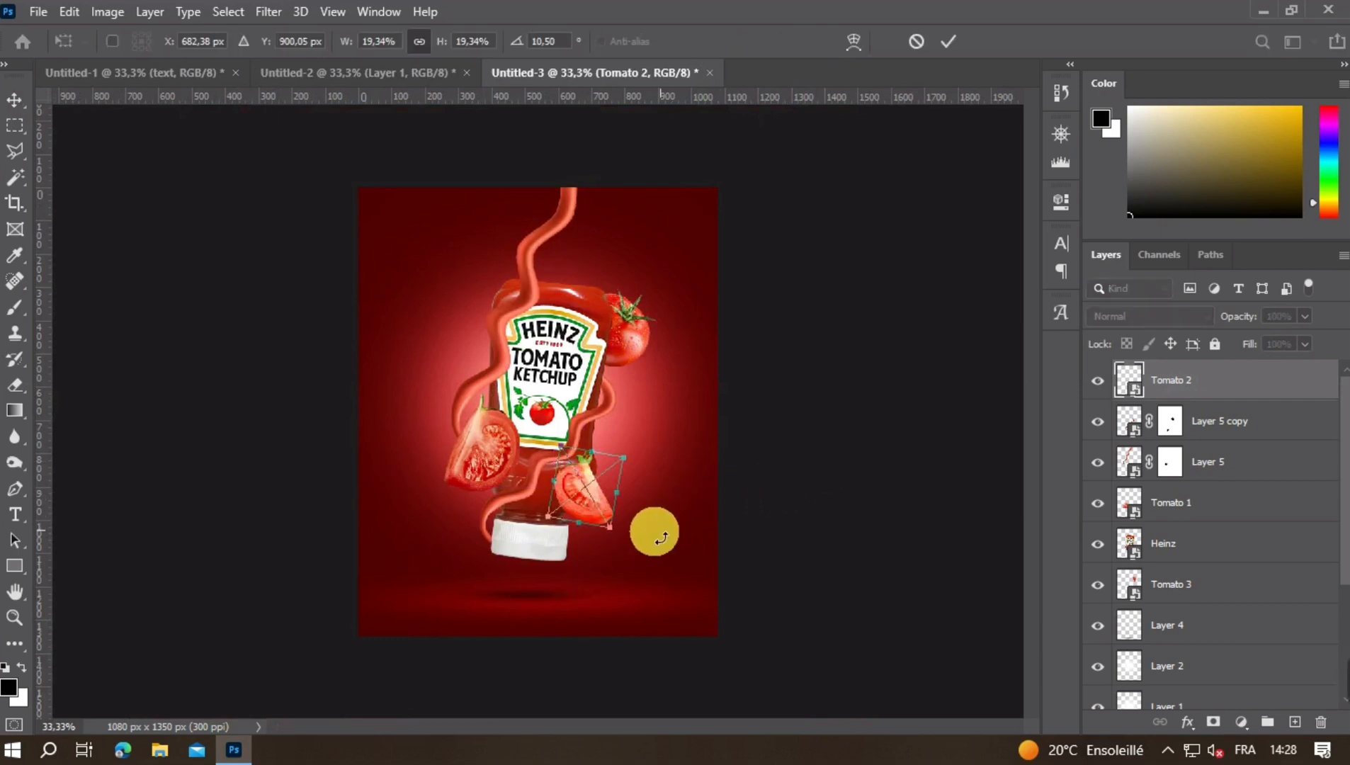
drag(610, 525, 618, 531)
click(636, 529)
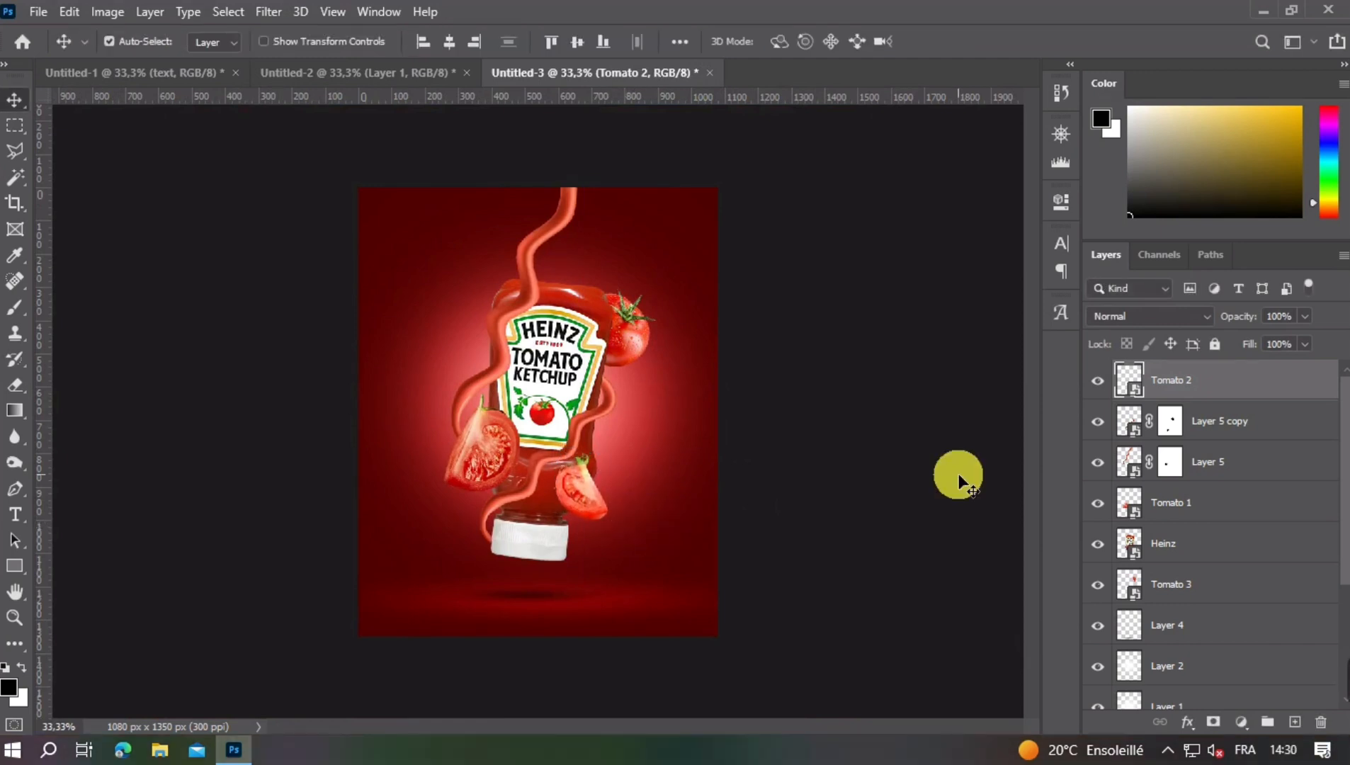
click(1102, 382)
click(1102, 382)
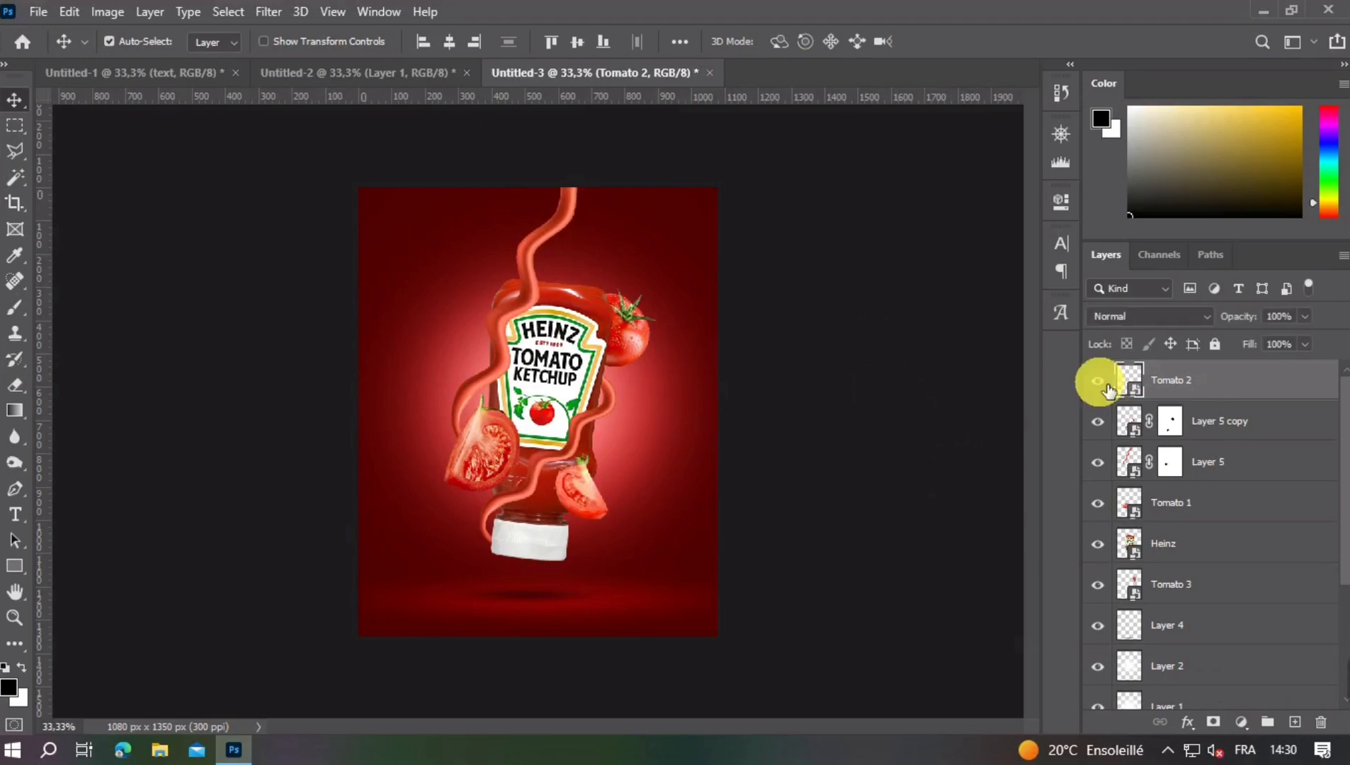
- Add a Levels adjustment clipped to the Heinz bottle, lowering the white output level to darken it, and invert its mask
click(550, 363)
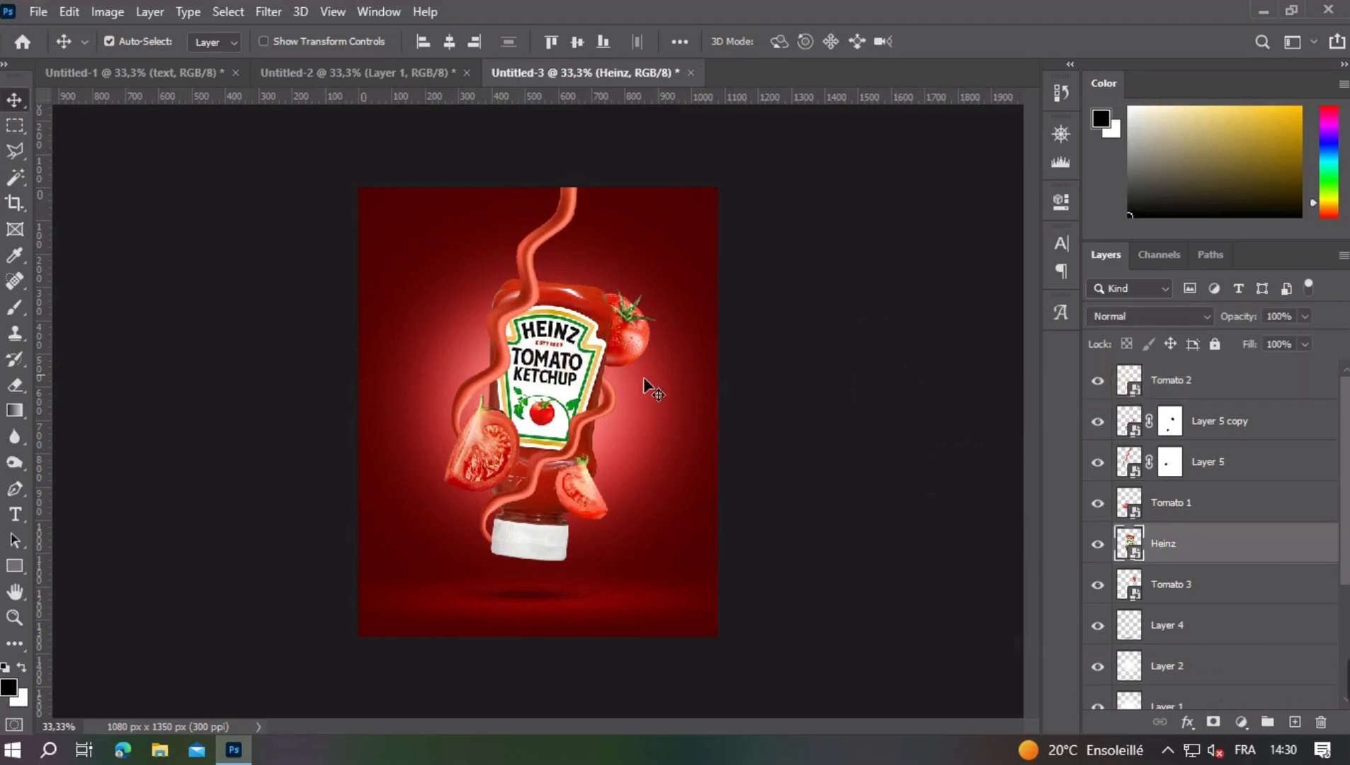
click(1241, 721)
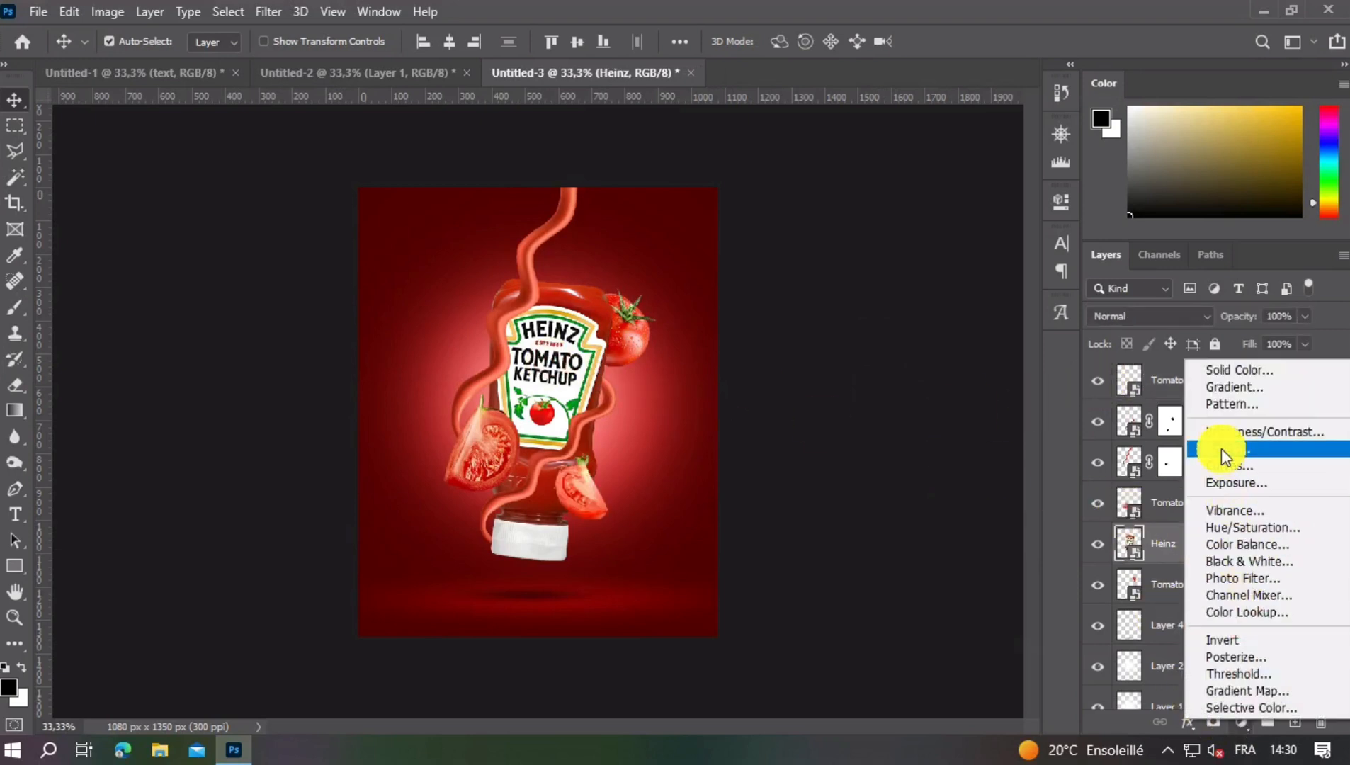
click(1221, 449)
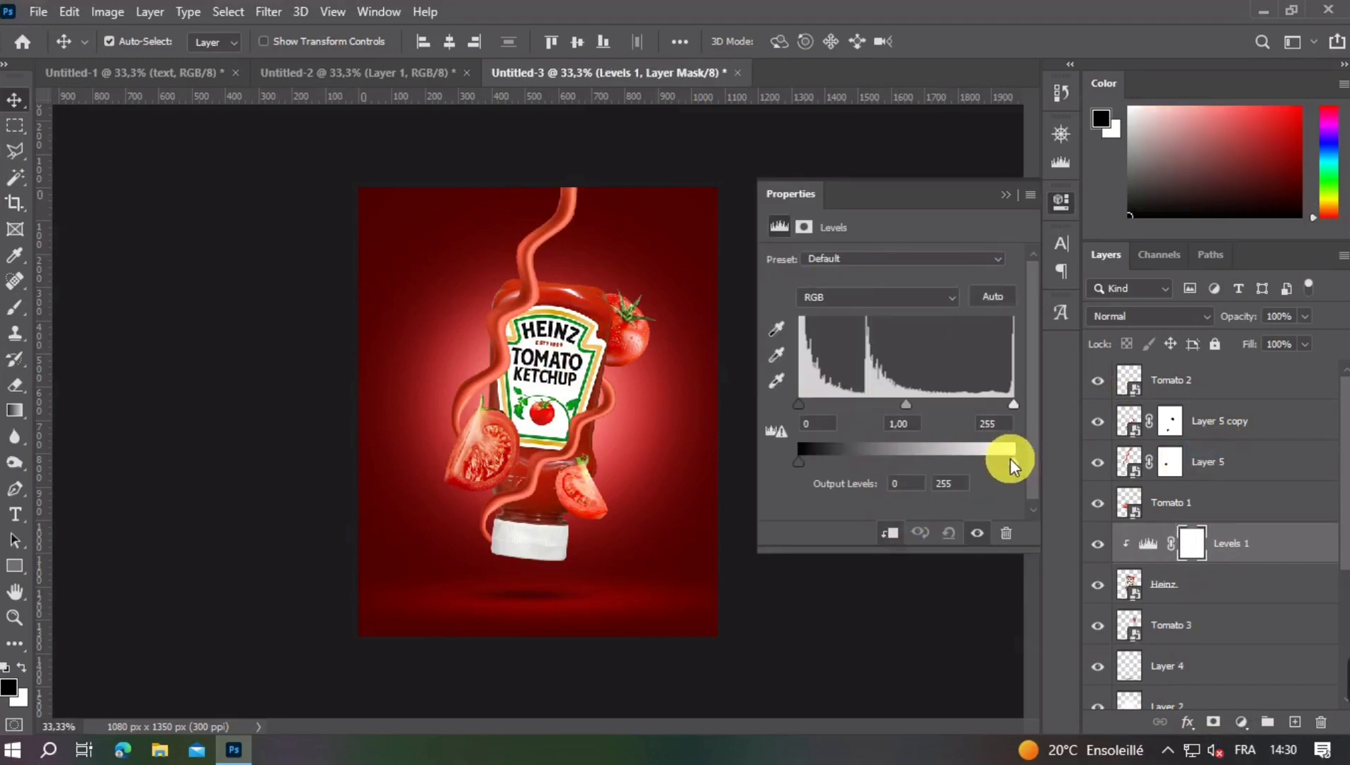
drag(1011, 459, 844, 457)
click(1006, 195)
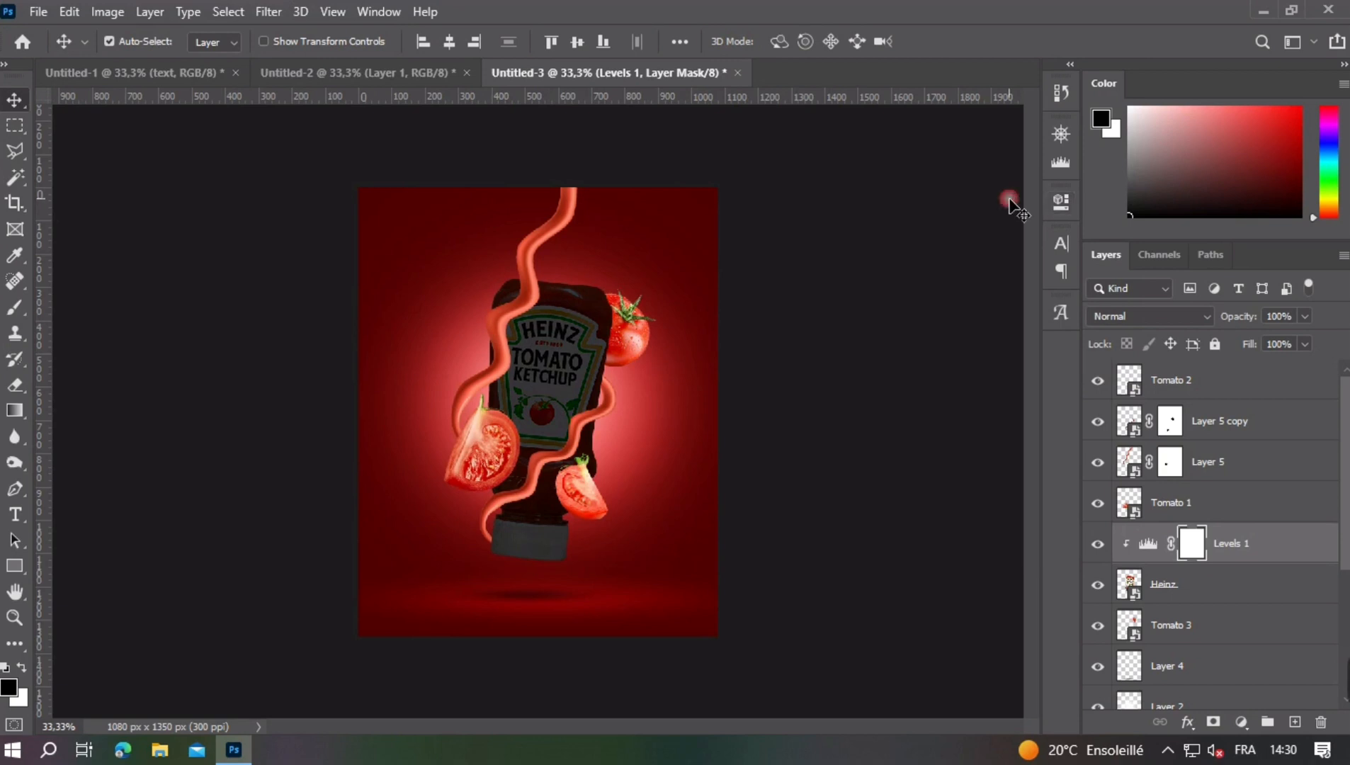
key(ctrl+i)
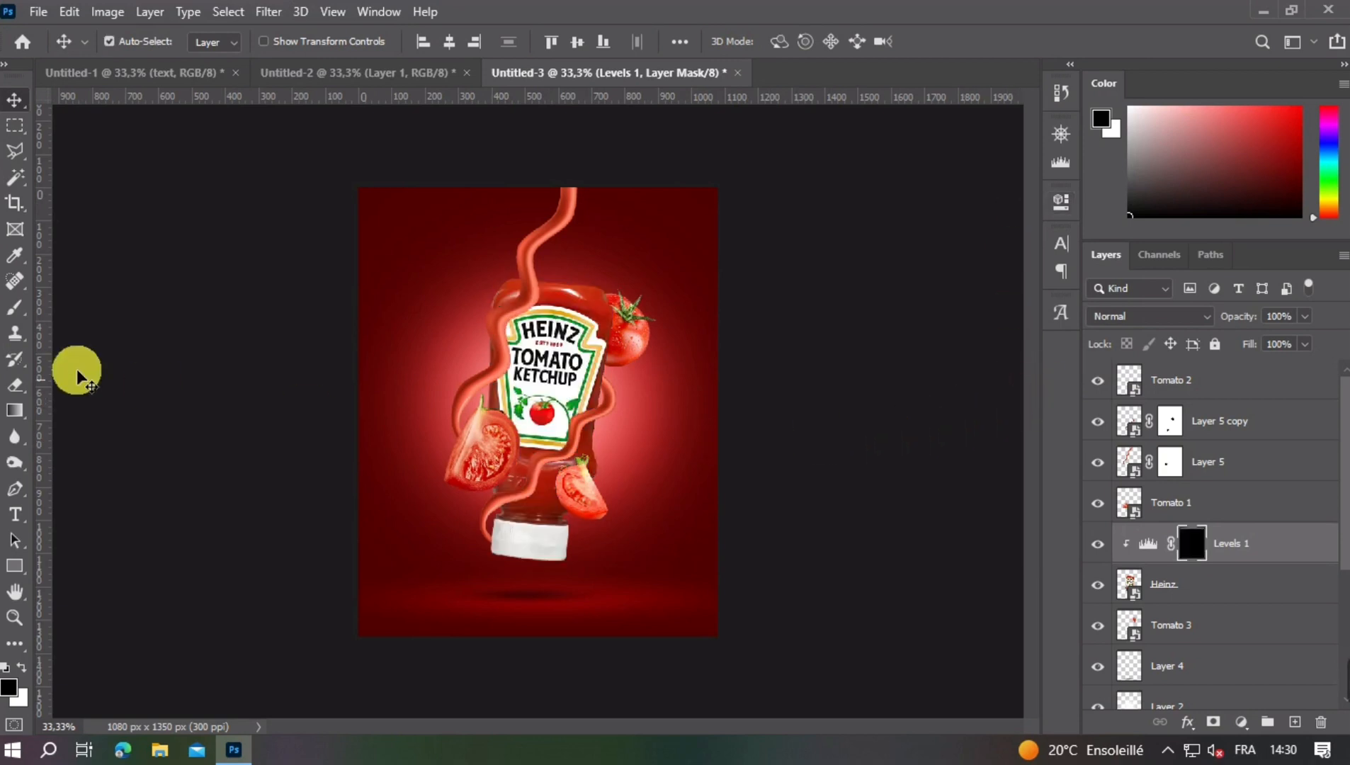
- With a soft white 138 px brush, paint a shadow on the bottle behind Tomato 2 in the Levels 1 mask
click(15, 307)
click(25, 668)
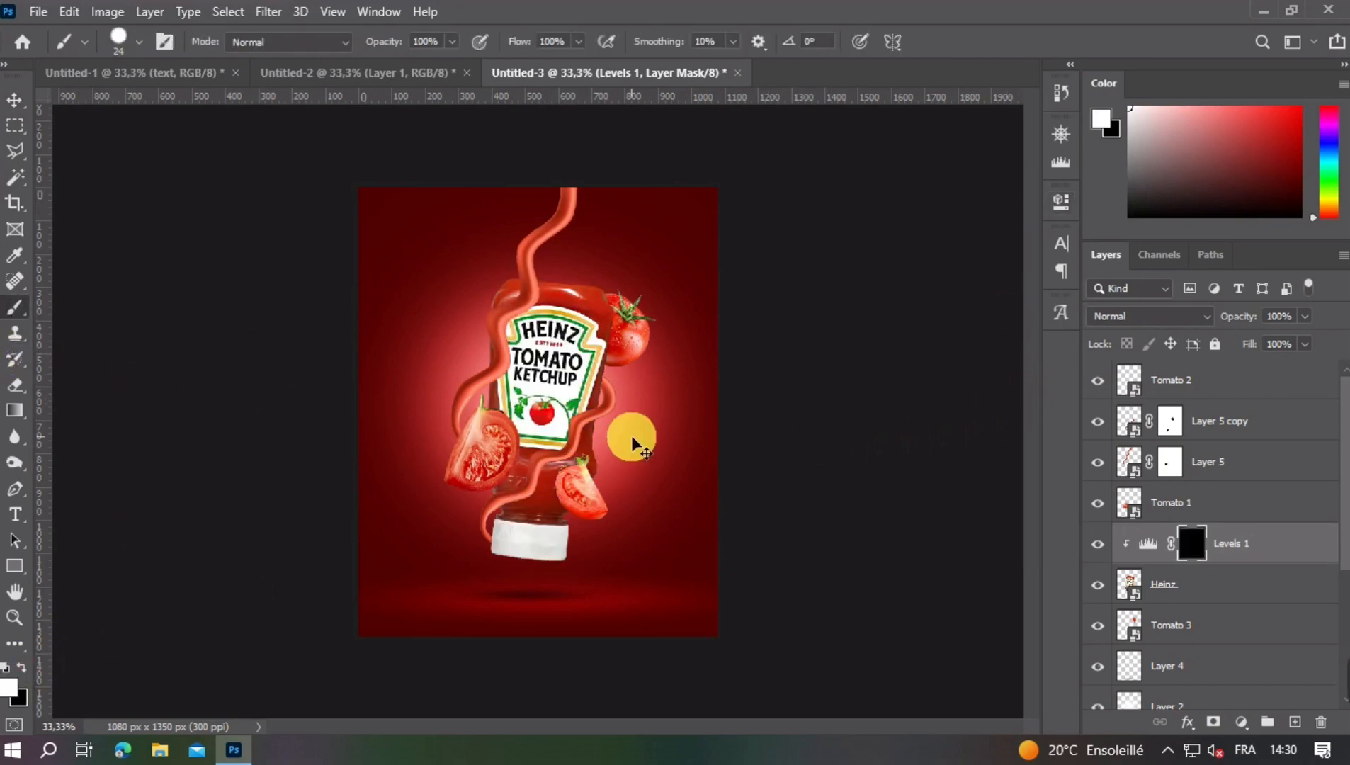
key(ctrl+plus)
click(120, 44)
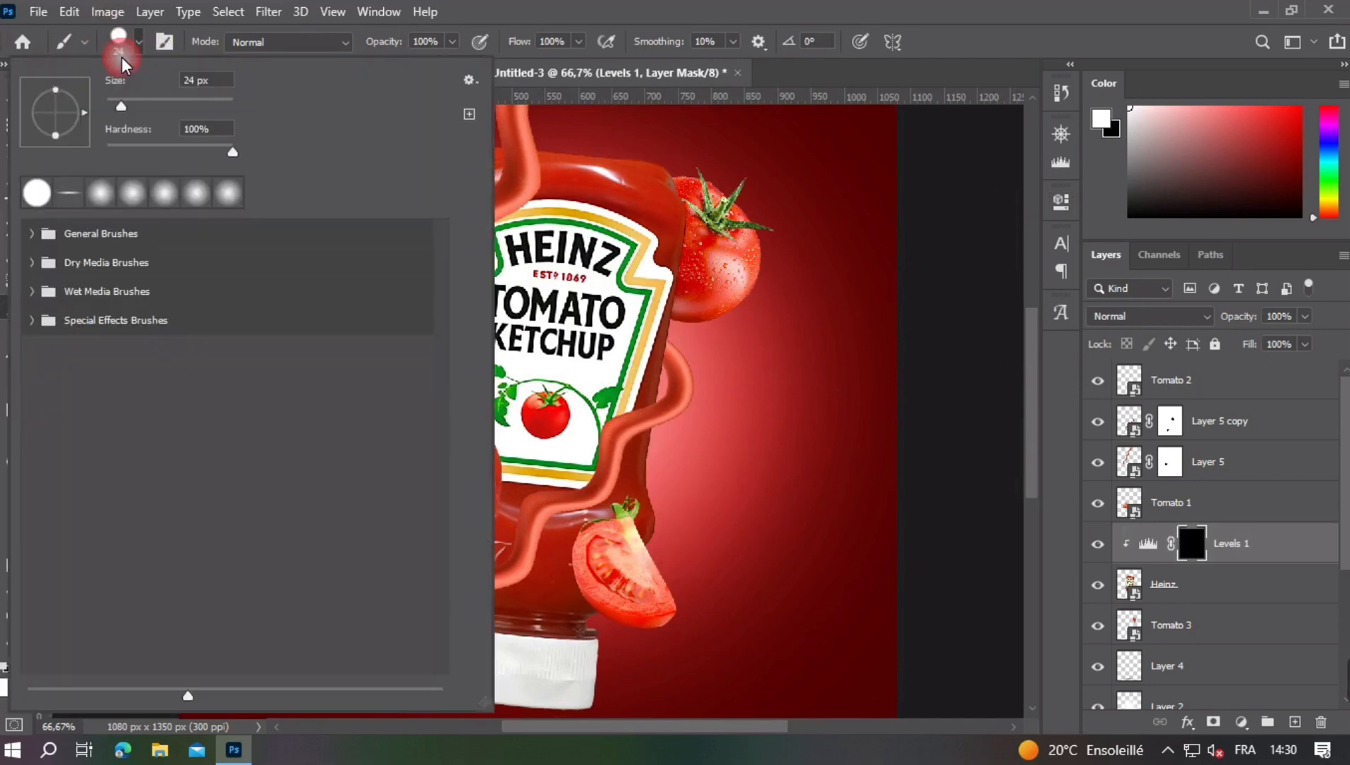
double_click(132, 192)
scroll(623, 561, up, 5)
key(])
drag(604, 569, 641, 627)
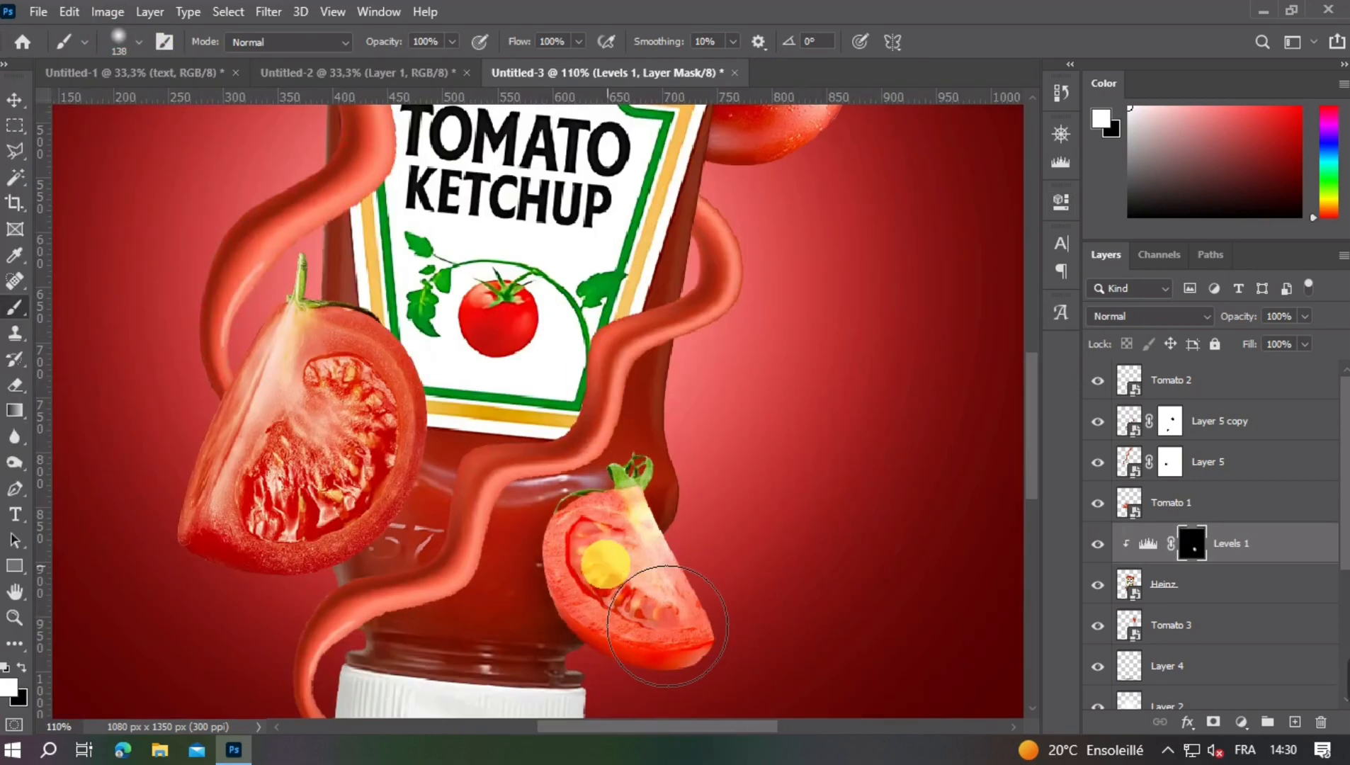
- Paint more bottle shadow beside Tomato 1 and around Tomato 2 in the Levels 1 mask
drag(405, 409, 591, 379)
click(504, 482)
mouse_move(566, 542)
mouse_down()
mouse_move(610, 439)
mouse_move(562, 392)
mouse_move(600, 483)
mouse_up()
scroll(590, 375, down, 6)
scroll(579, 461, down, 3)
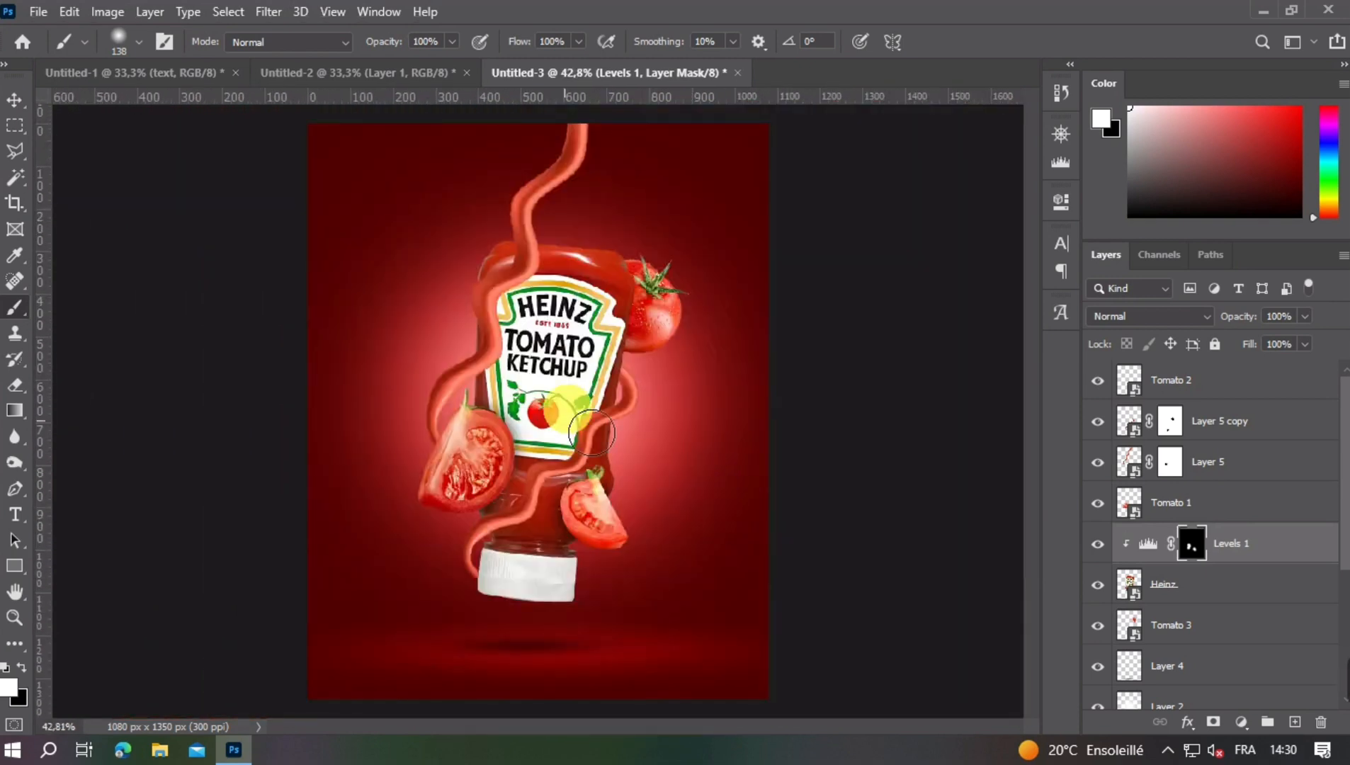
- Reduce the mask brush's size and set its opacity to 50%
scroll(566, 369, up, 6)
key([)
key([)
key([)
key([)
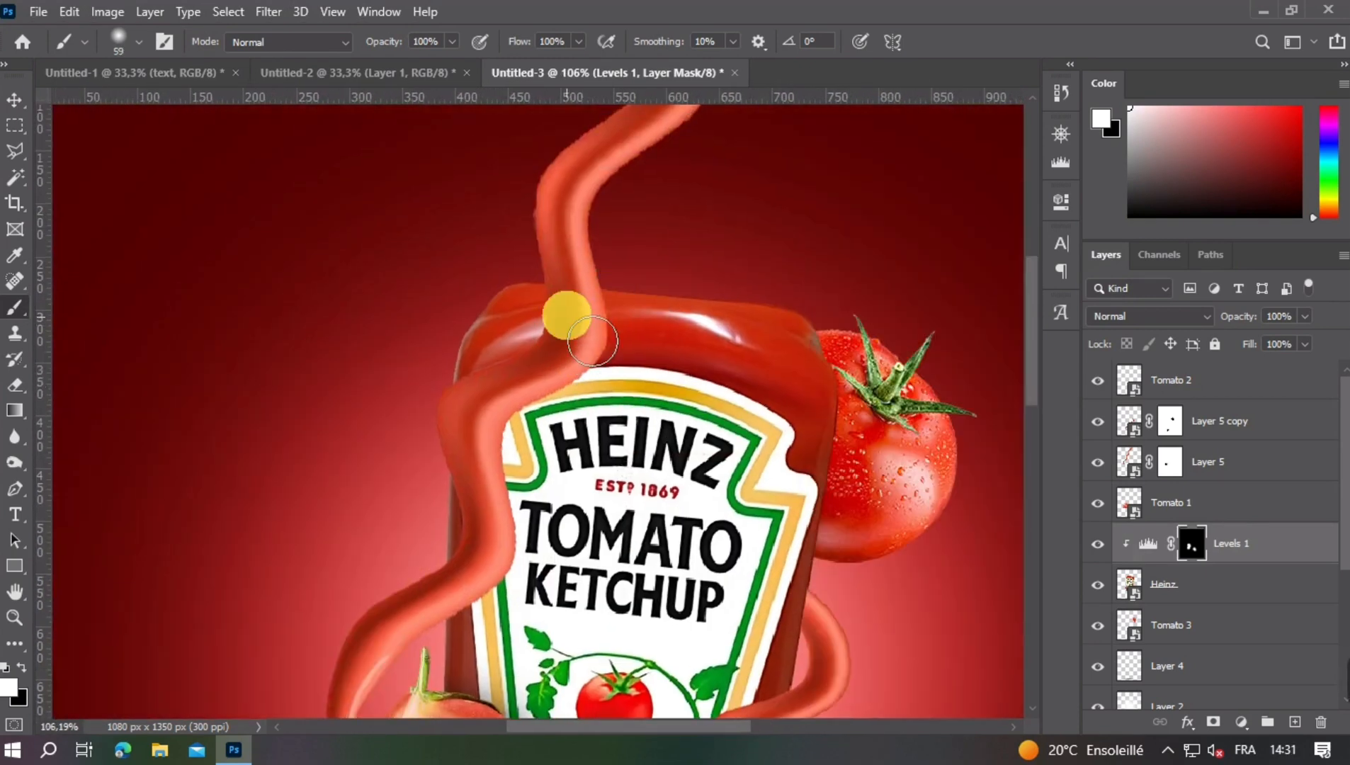
click(388, 46)
text(05)
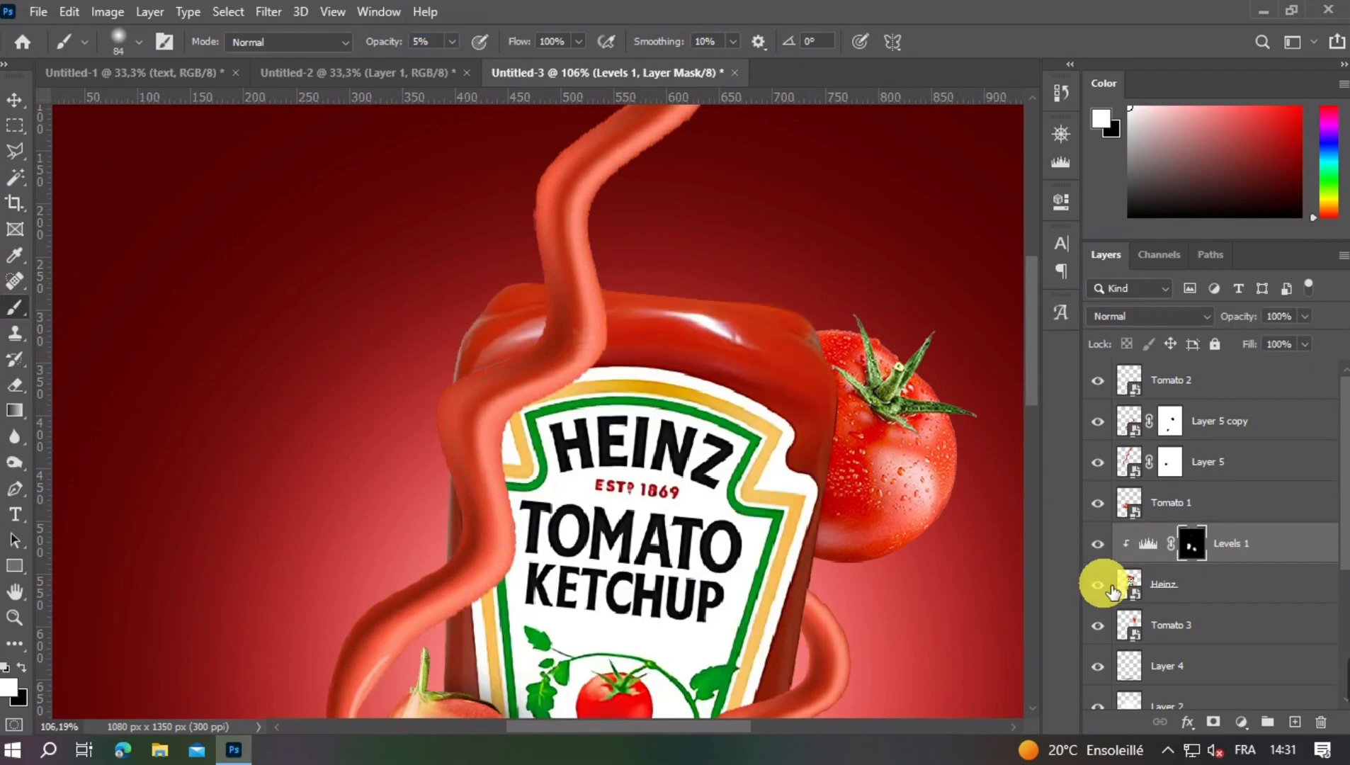
click(394, 46)
text(100)
click(395, 46)
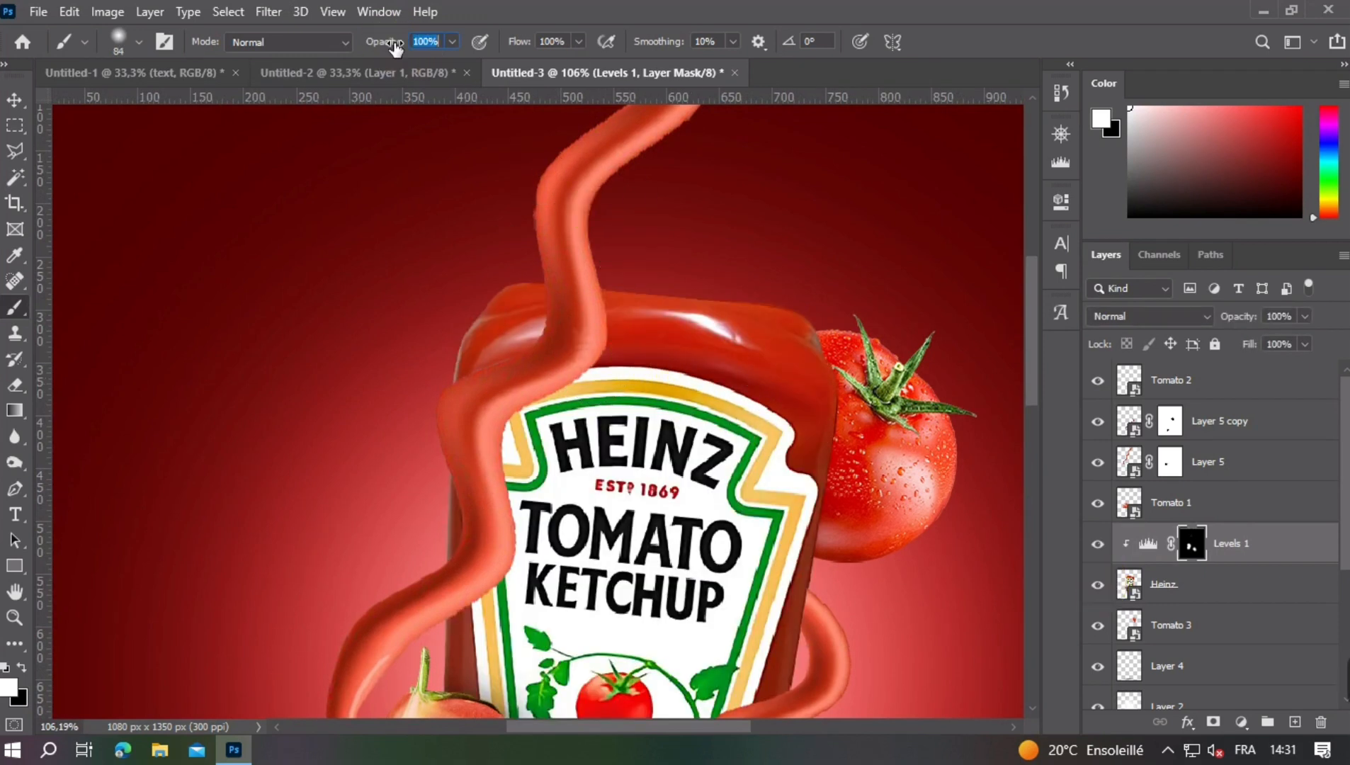
text(50)
- Brush soft shadows onto the bottle along the upper ketchup strand, using a brush of about 70 px
click(506, 181)
click(582, 310)
click(549, 369)
key(bracketleft)
key(bracketleft)
click(510, 353)
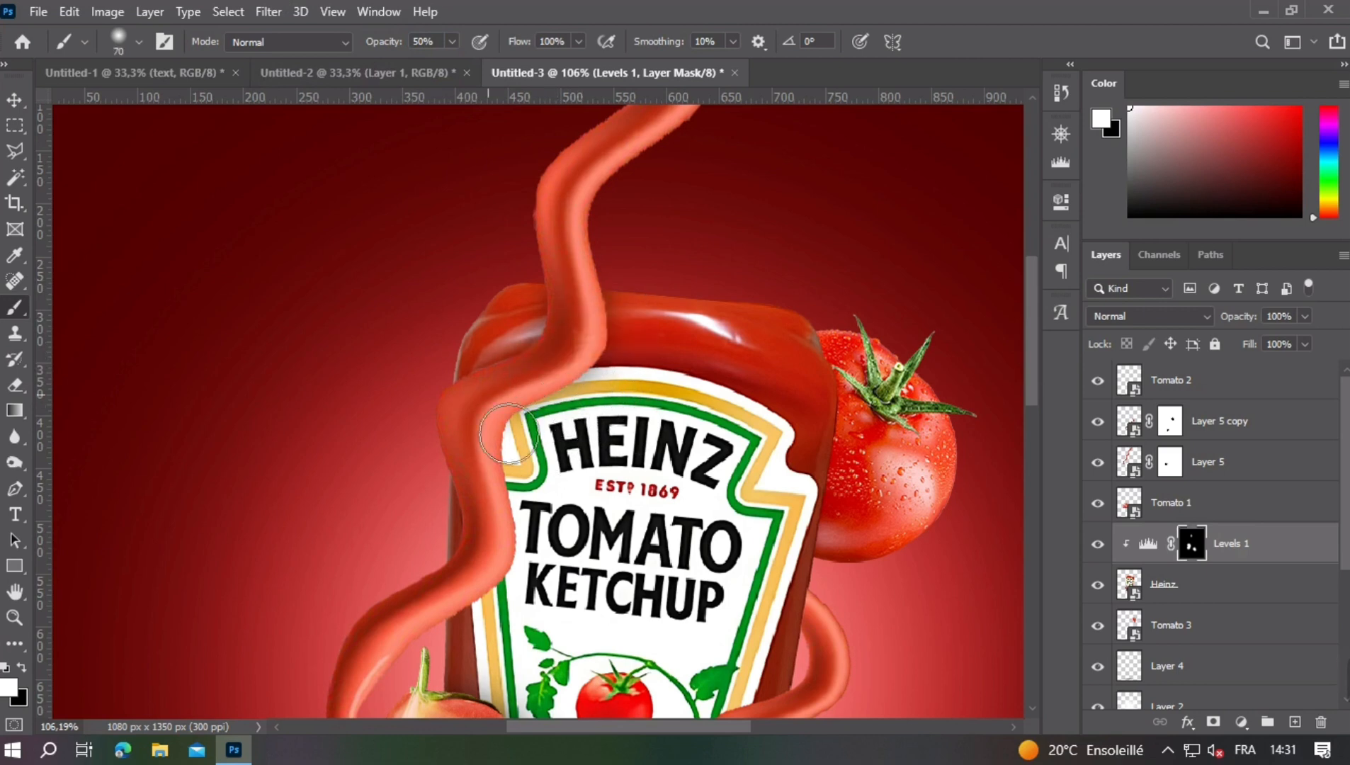
mouse_move(476, 618)
mouse_down()
mouse_move(537, 484)
mouse_move(563, 459)
mouse_move(548, 374)
mouse_move(631, 254)
mouse_up()
drag(572, 447, 519, 510)
mouse_move(673, 566)
mouse_down()
mouse_move(658, 419)
mouse_move(576, 282)
mouse_up()
- Brush soft shadows onto the bottle along the lower ketchup strand, undoing the stray stroke
key(bracketleft)
mouse_move(761, 287)
mouse_down()
mouse_move(705, 340)
mouse_move(716, 354)
mouse_move(692, 405)
mouse_up()
mouse_move(721, 323)
mouse_down()
mouse_move(708, 362)
mouse_move(582, 445)
mouse_move(572, 435)
mouse_move(488, 559)
mouse_up()
key(ctrl+z)
alt+right_click(528, 468)
click(689, 445)
mouse_move(727, 290)
mouse_down()
mouse_move(630, 361)
mouse_move(564, 490)
mouse_up()
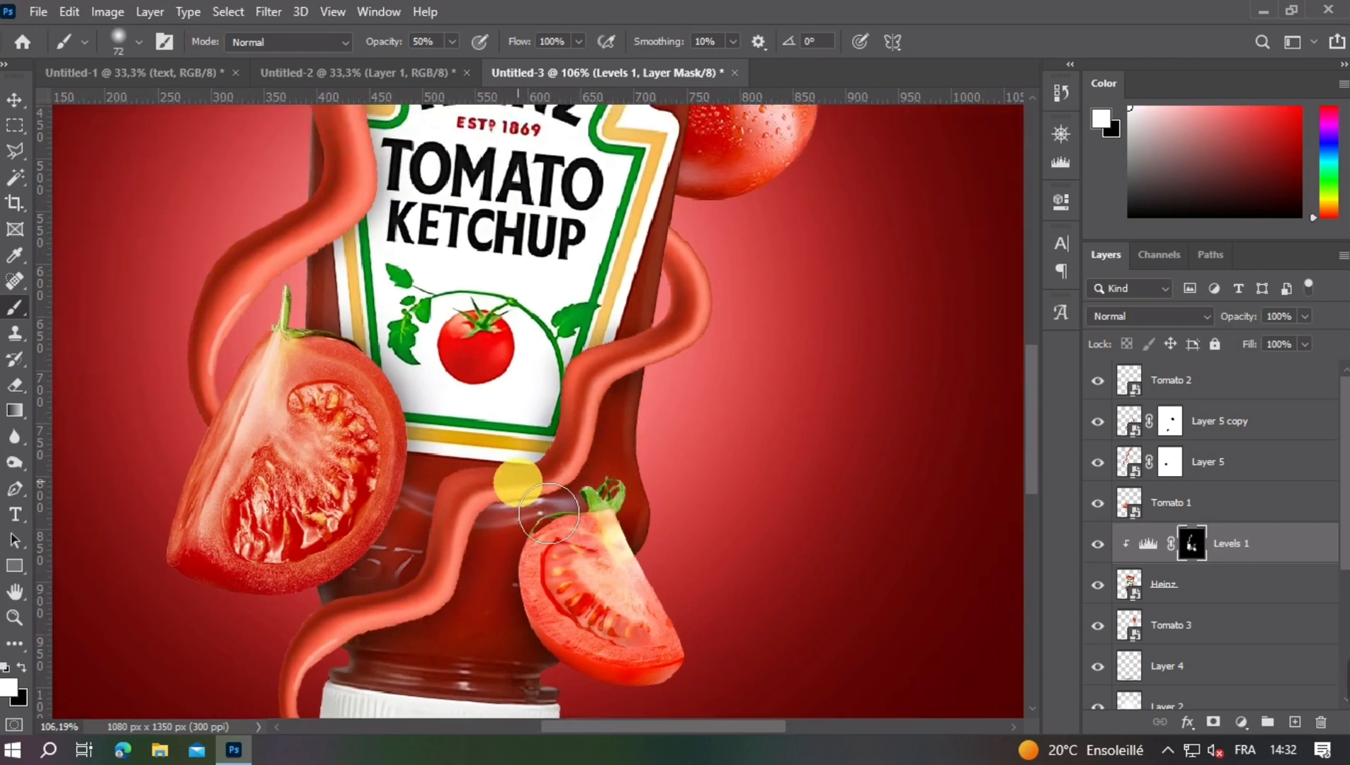
alt+right_click(519, 483)
scroll(584, 431, down, 1)
scroll(602, 425, down, 5)
scroll(617, 421, up, 4)
- Soften excess shadow near the bottle's lower right edge by painting black on the Levels 1 mask
click(21, 668)
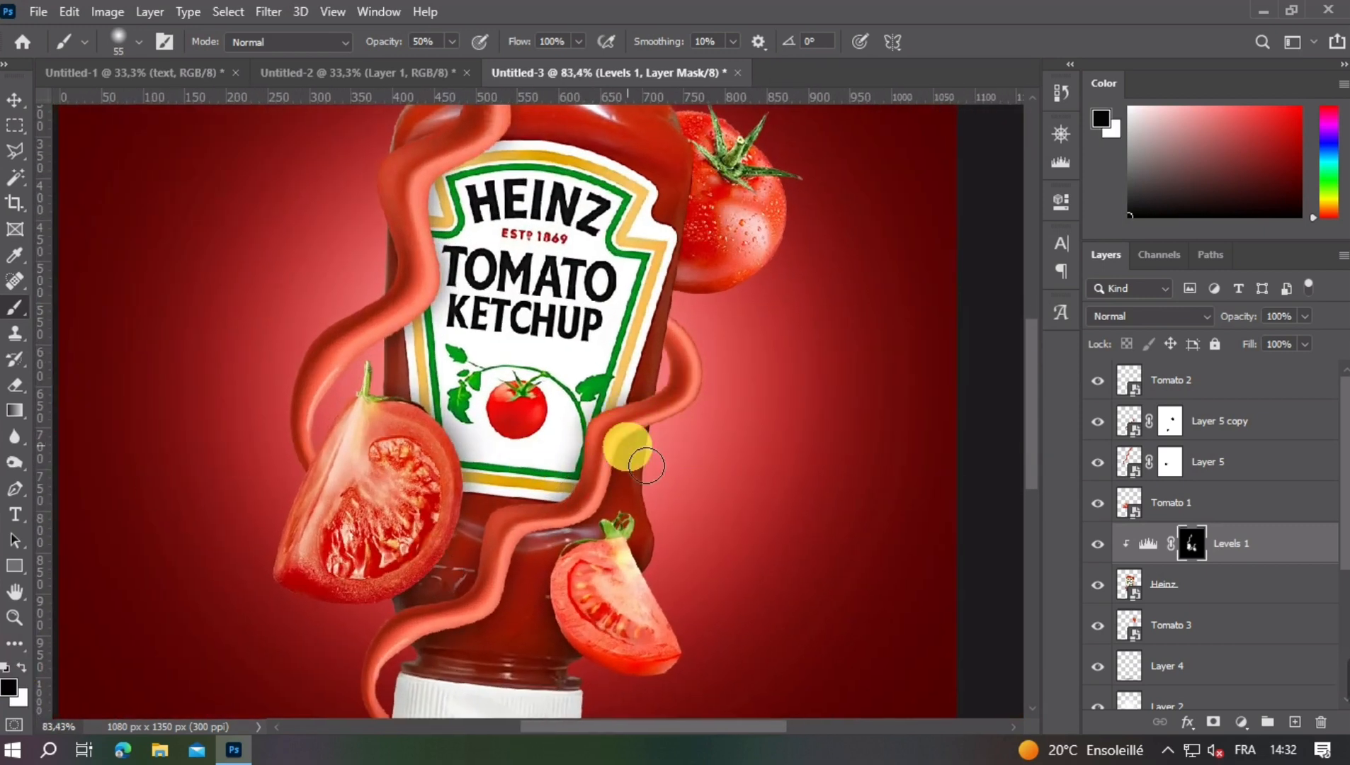
alt+right_click(656, 462)
drag(655, 483, 660, 425)
drag(602, 573, 705, 470)
scroll(680, 560, down, 8)
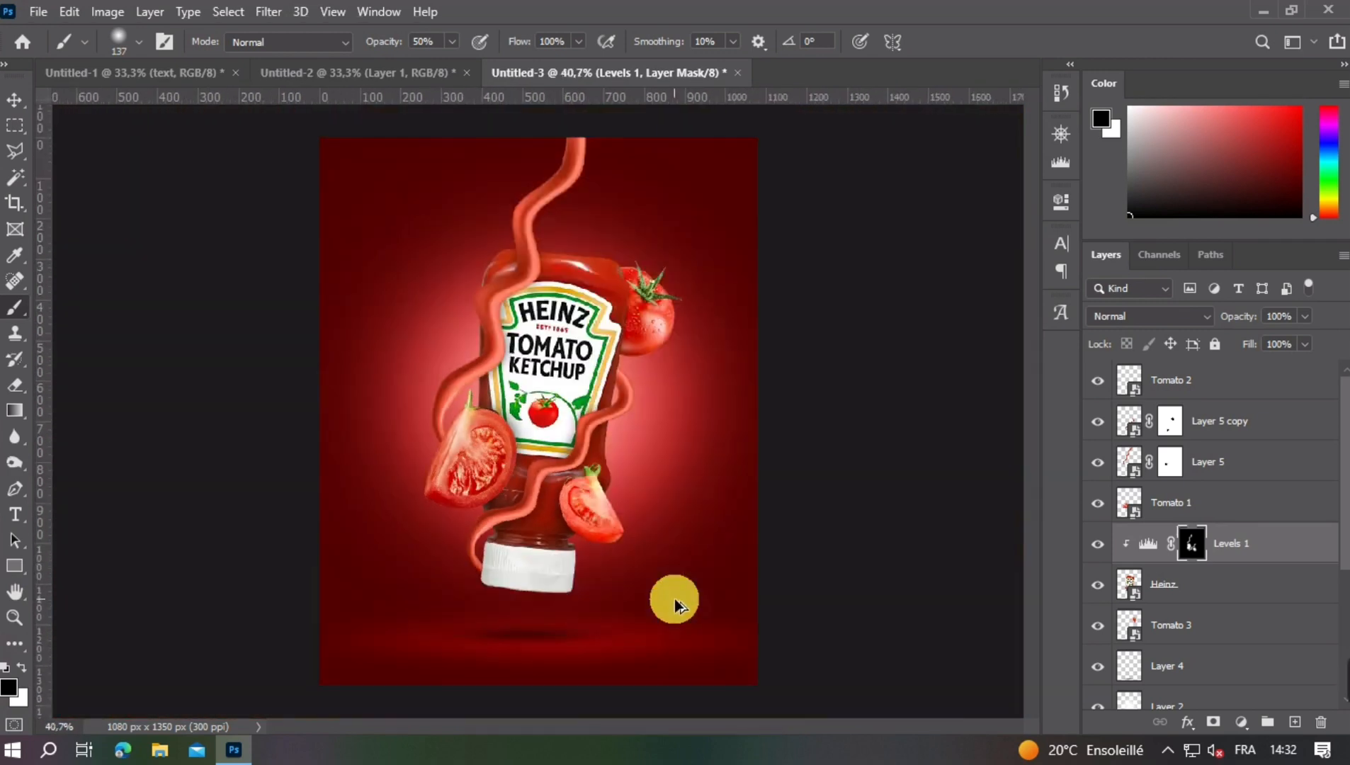
key(x)
key(v)
click(518, 220)
click(531, 226)
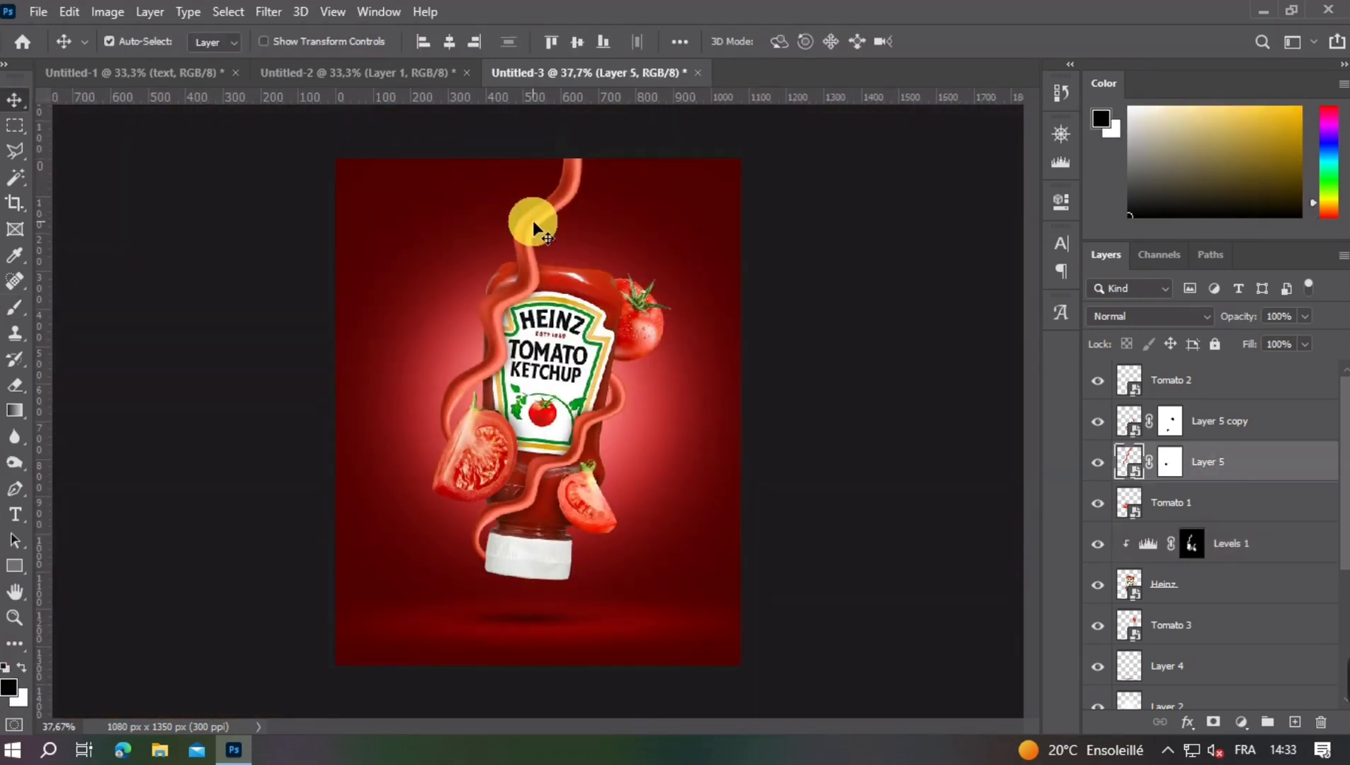
key(ctrl+t)
scroll(529, 268, up, 3)
right_click(532, 270)
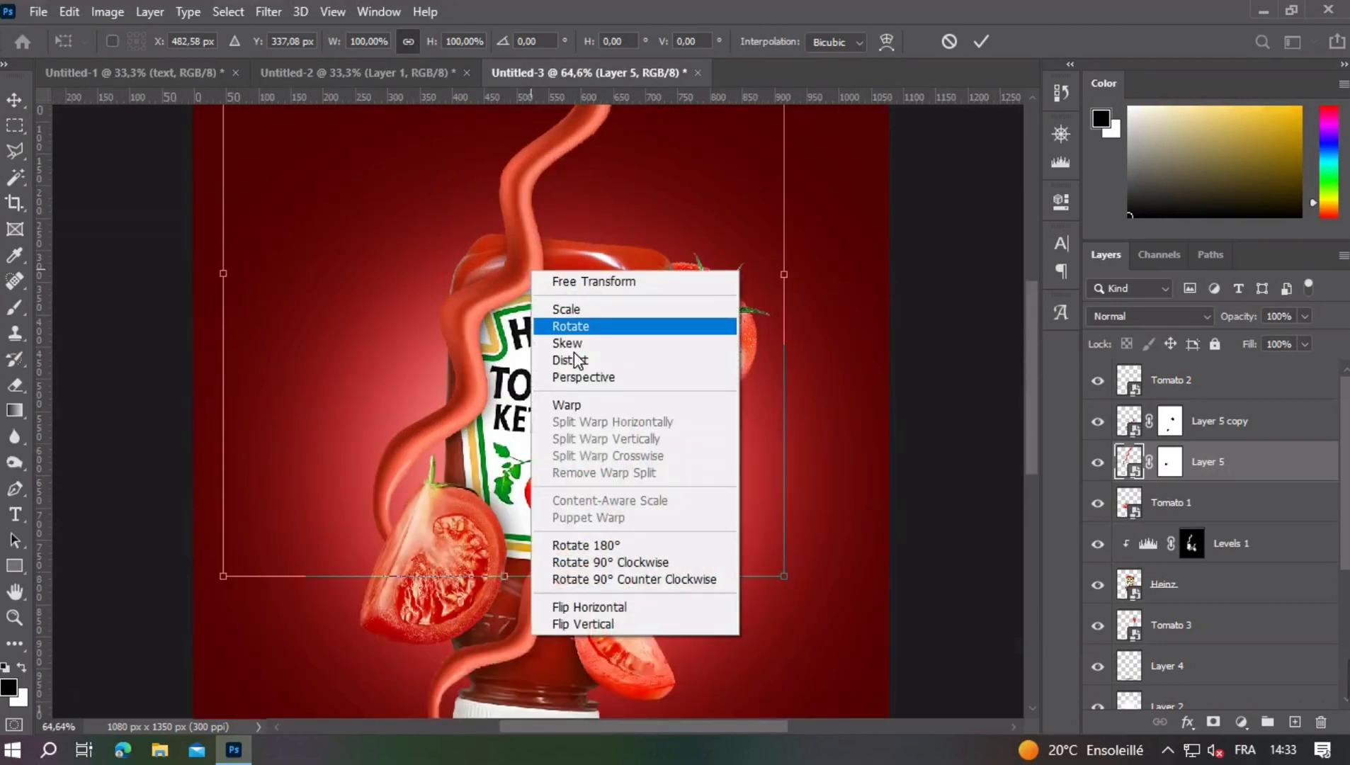
click(591, 404)
click(678, 304)
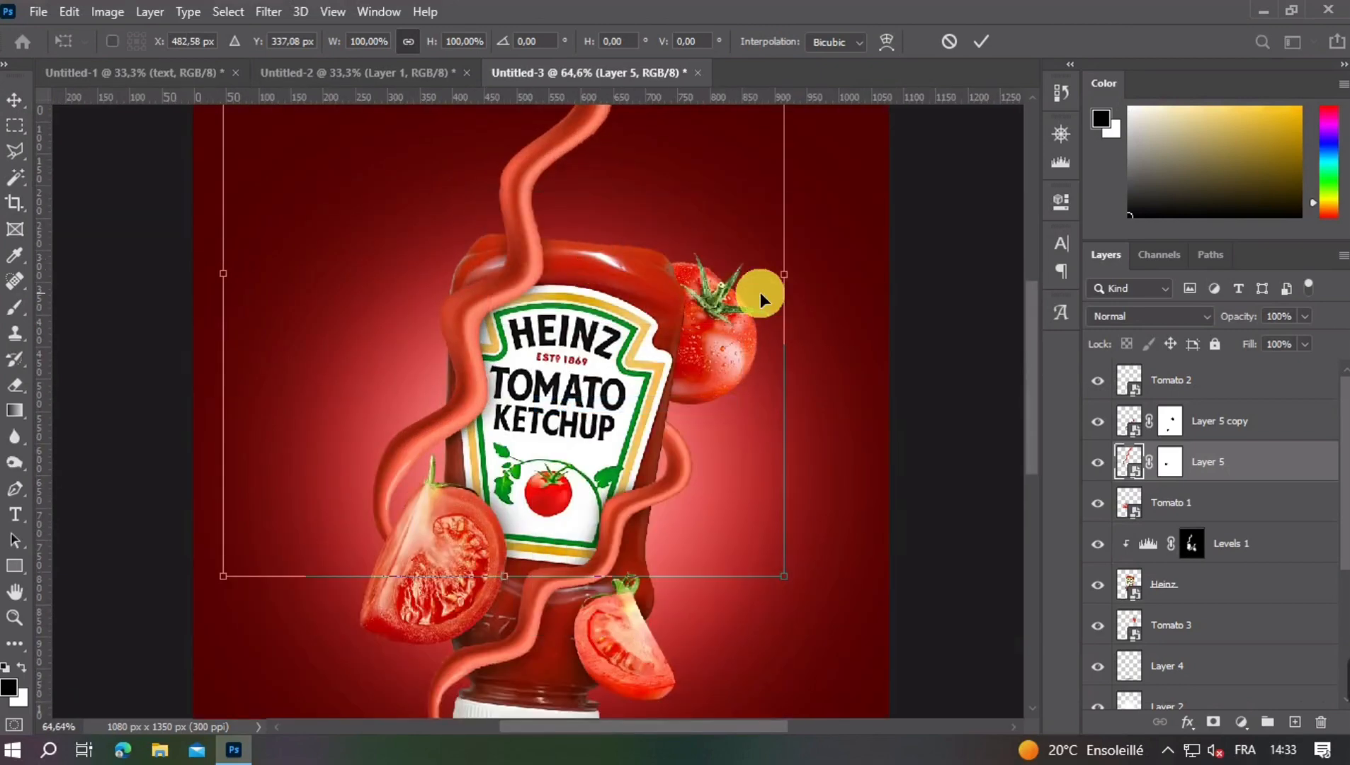
key(Escape)
- Try warping the Layer 5 strand after converting it to a smart object, and undo the attempt
right_click(1173, 461)
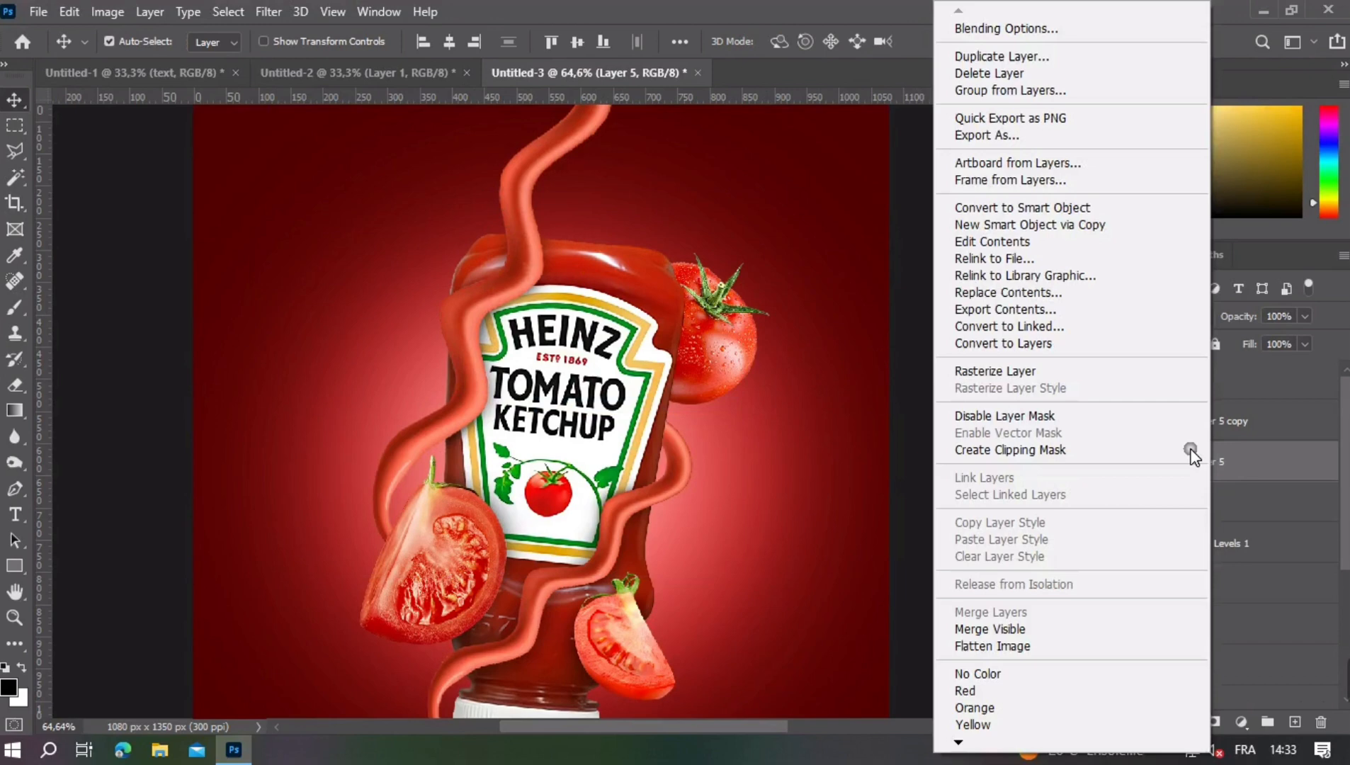
click(1057, 226)
key(ctrl+t)
right_click(537, 231)
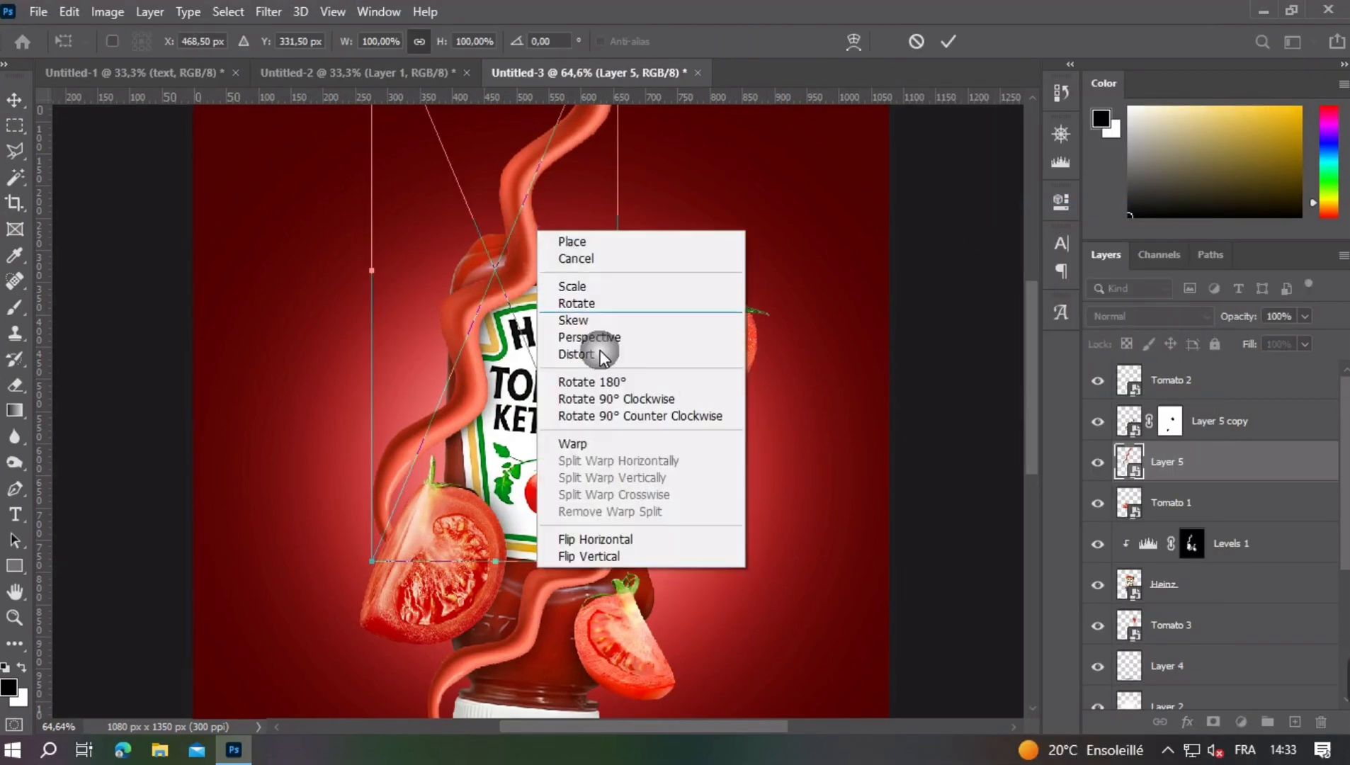
click(595, 444)
drag(565, 267, 581, 272)
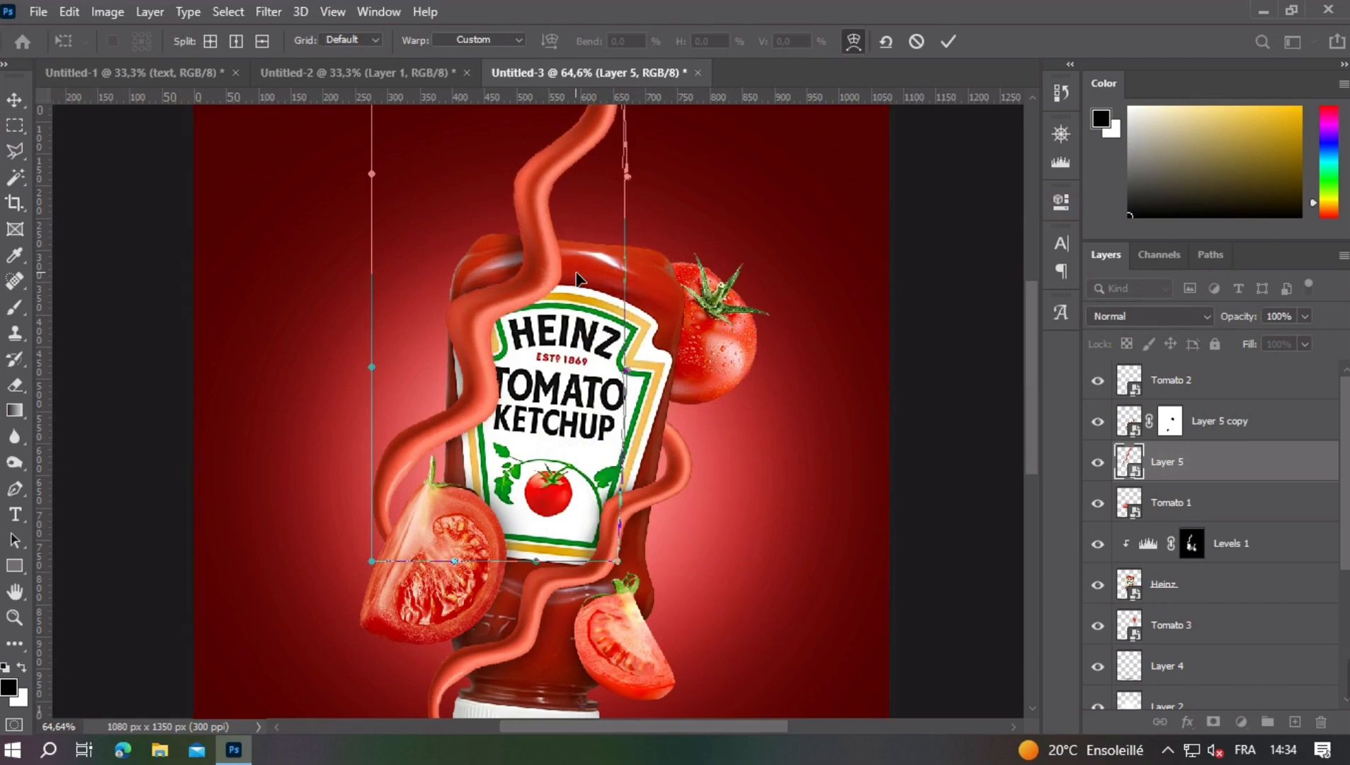
click(915, 44)
key(ctrl+minus)
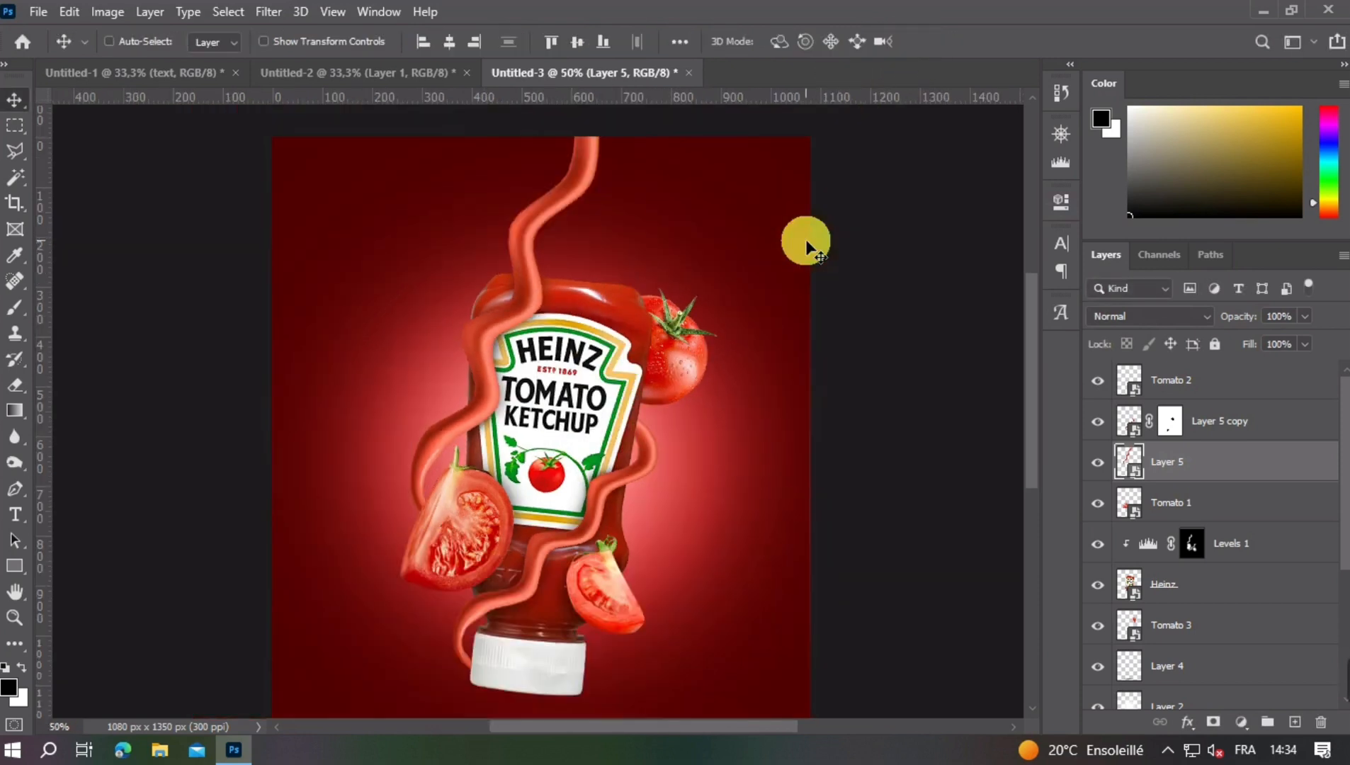
key(ctrl+z)
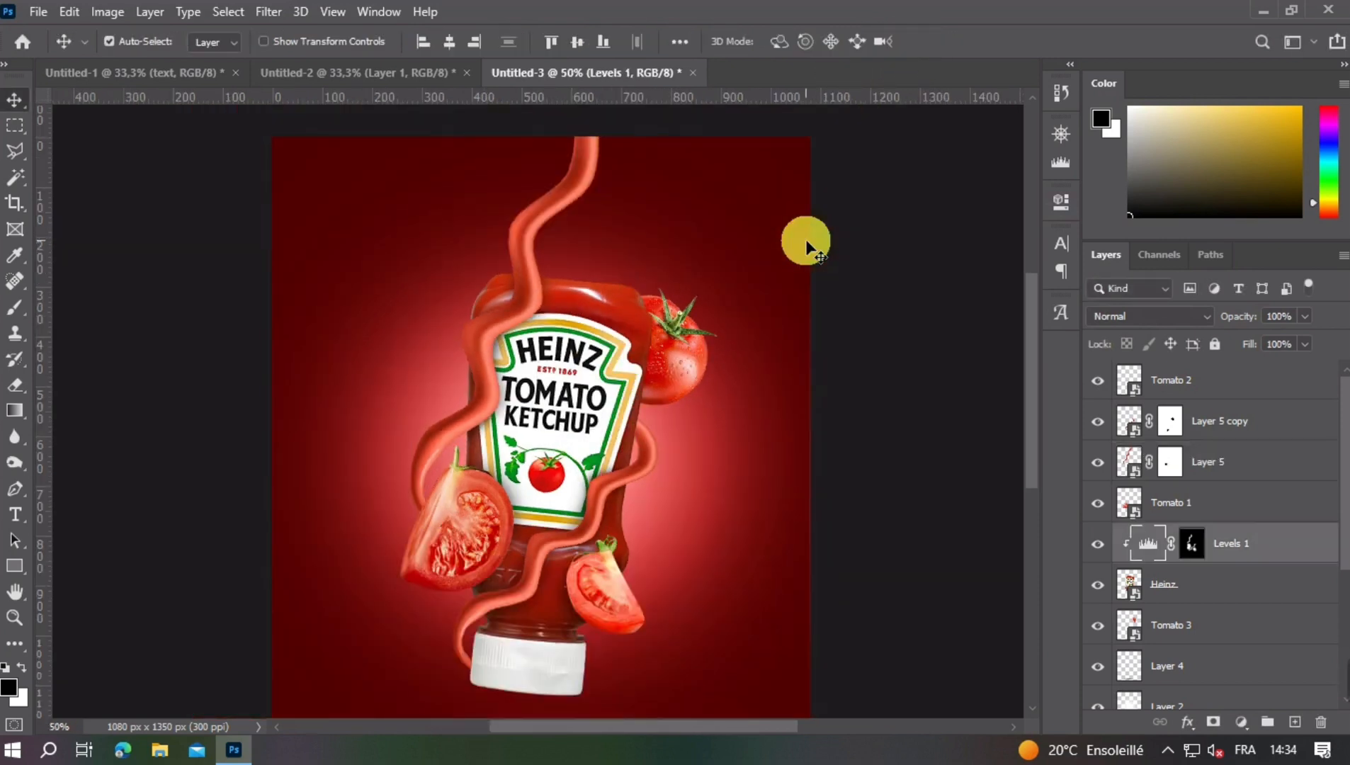
click(932, 314)
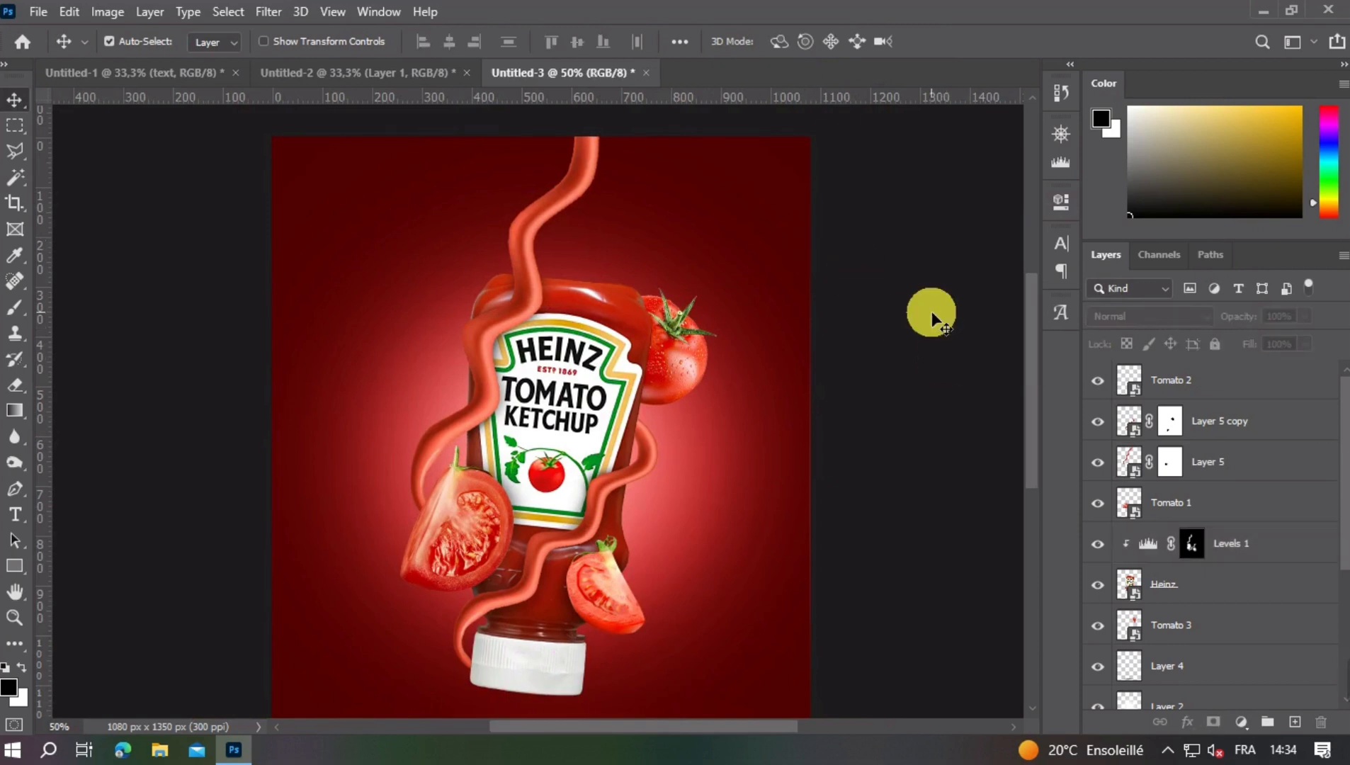
- Add a Levels adjustment clipped to Tomato 3 and lower its white output level to darken the tomato
click(687, 368)
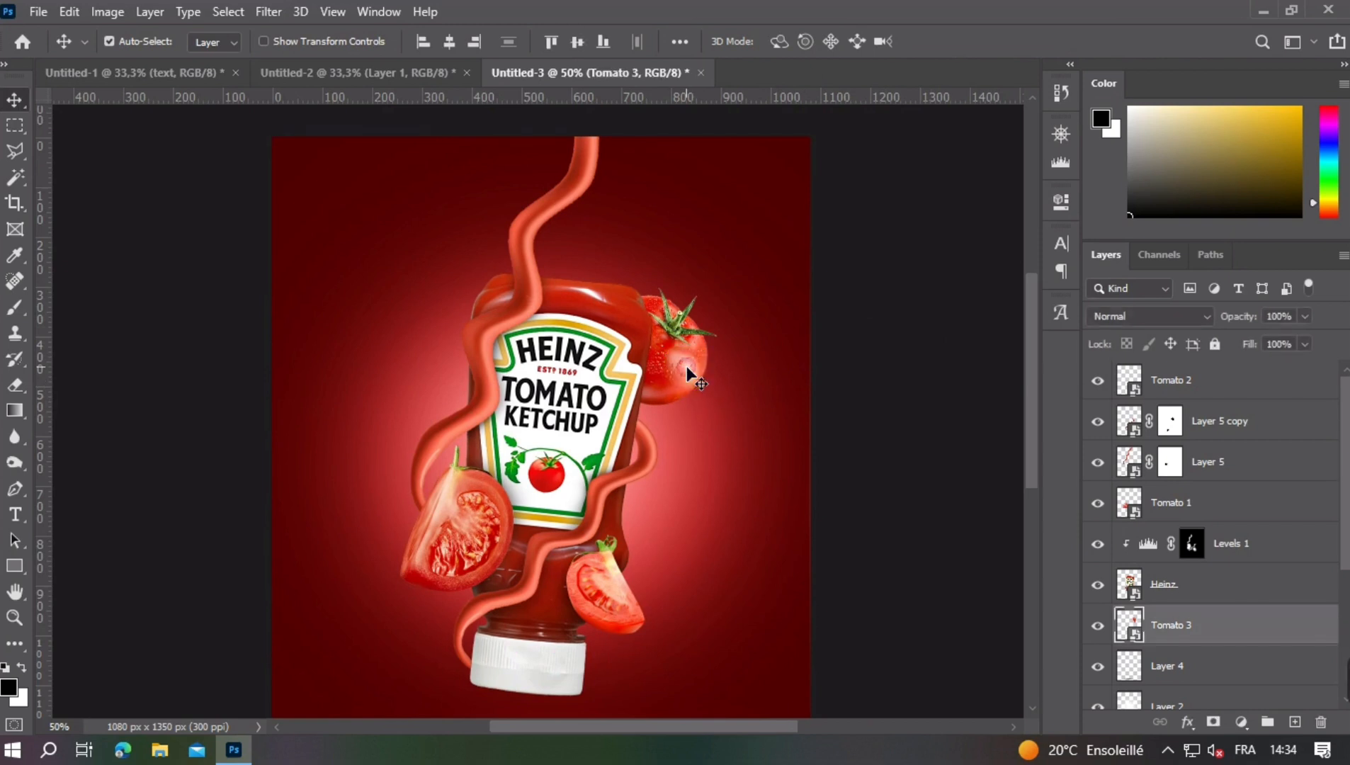
click(1098, 625)
click(1098, 626)
click(1241, 722)
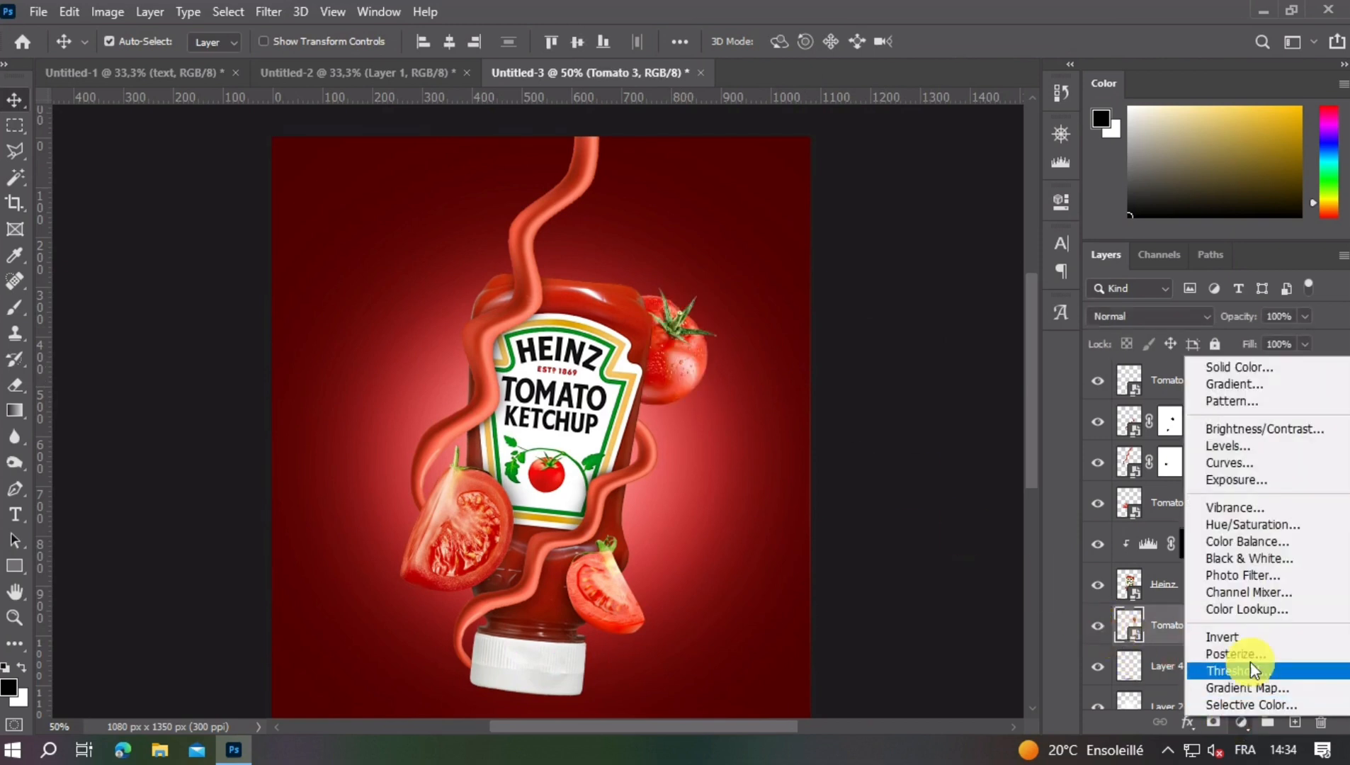
click(1215, 448)
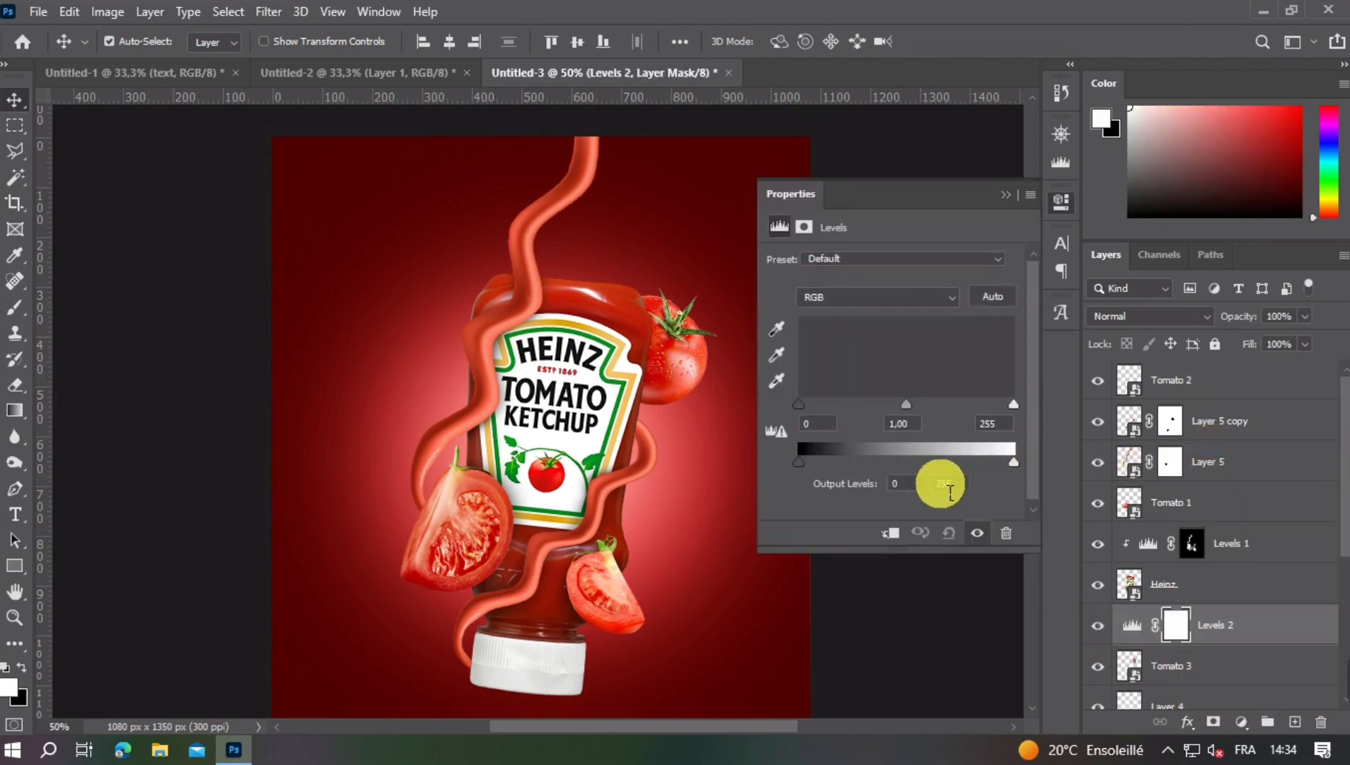
drag(1013, 470, 886, 471)
click(993, 296)
click(1009, 203)
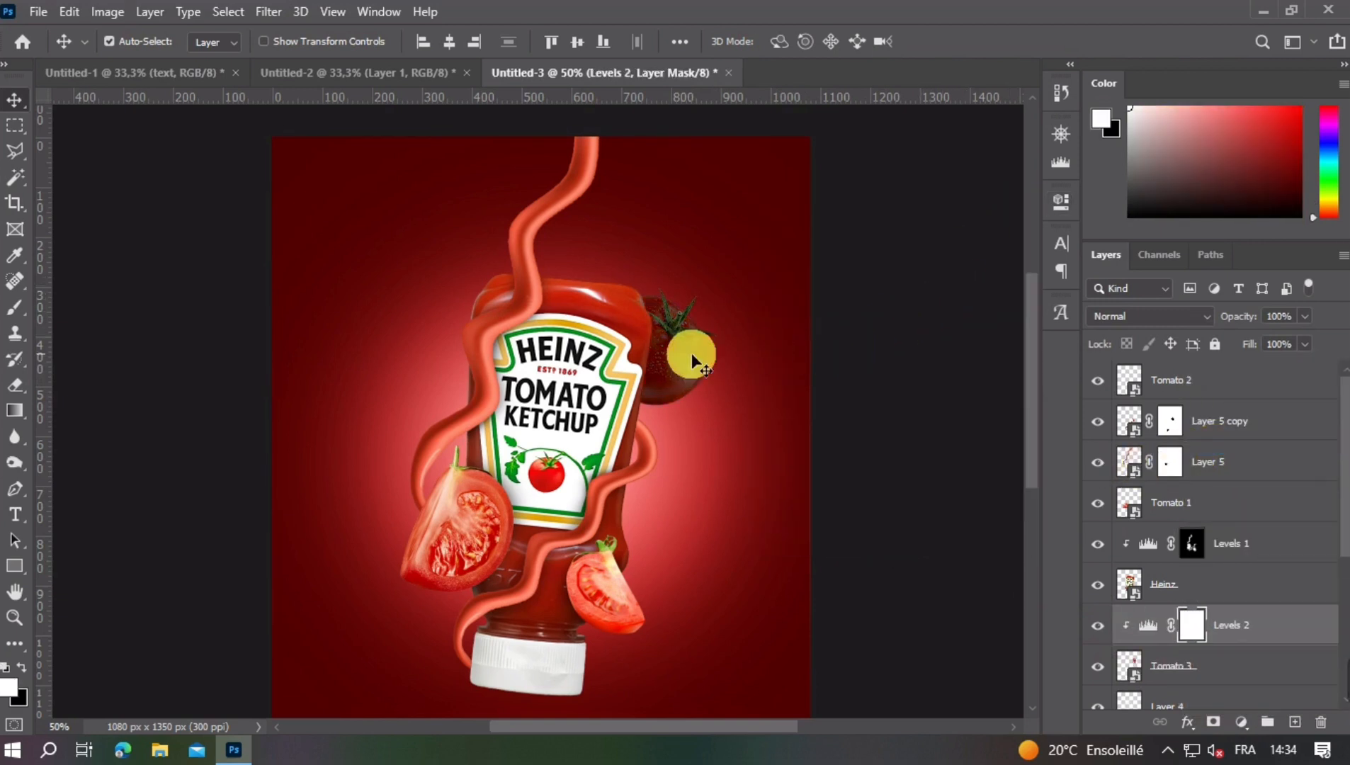
- Invert the Levels 2 mask to hide its darkening from Tomato 3, and take up the Brush tool
key(ctrl+i)
click(15, 310)
scroll(566, 318, up, 5)
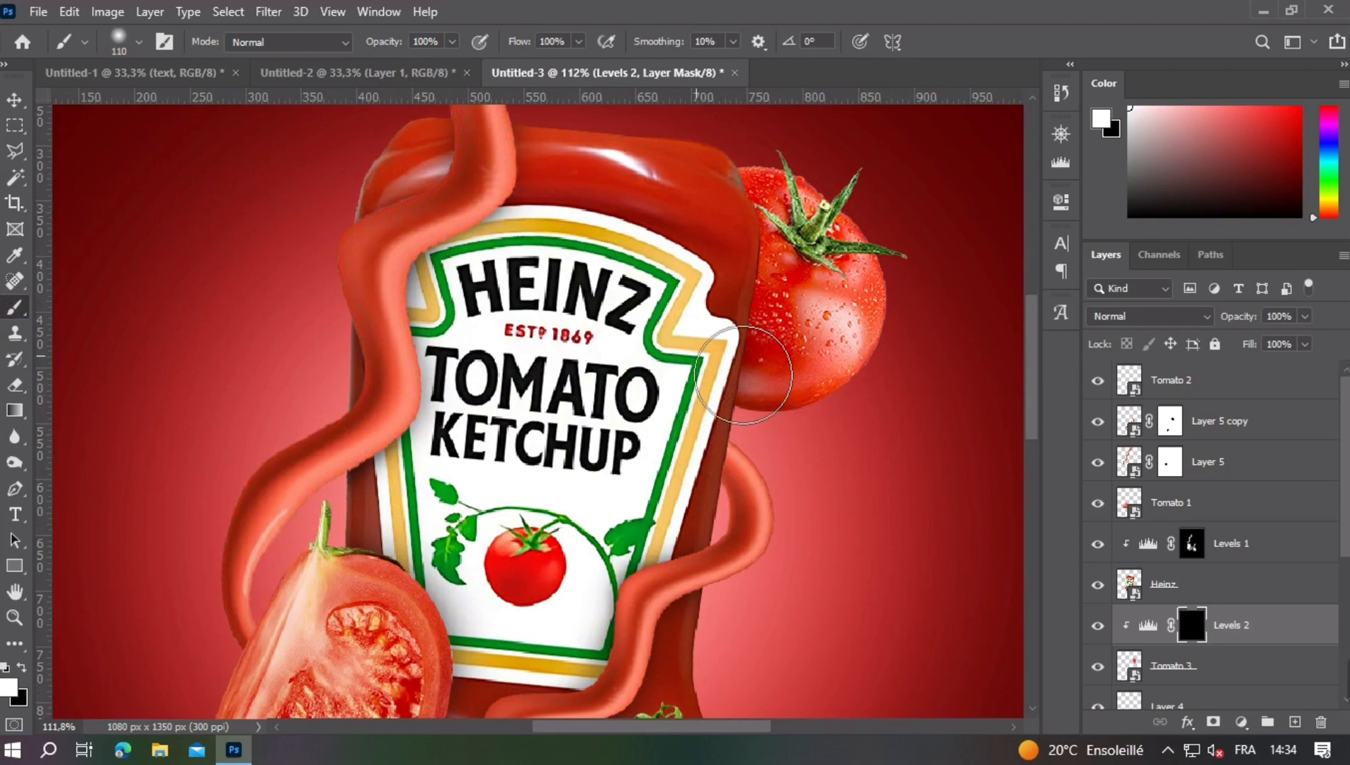
- Try brushing a shadow onto Tomato 3 along the bottle's edge in white on the Levels 2 mask, and undo the strokes
key(ctrl+z)
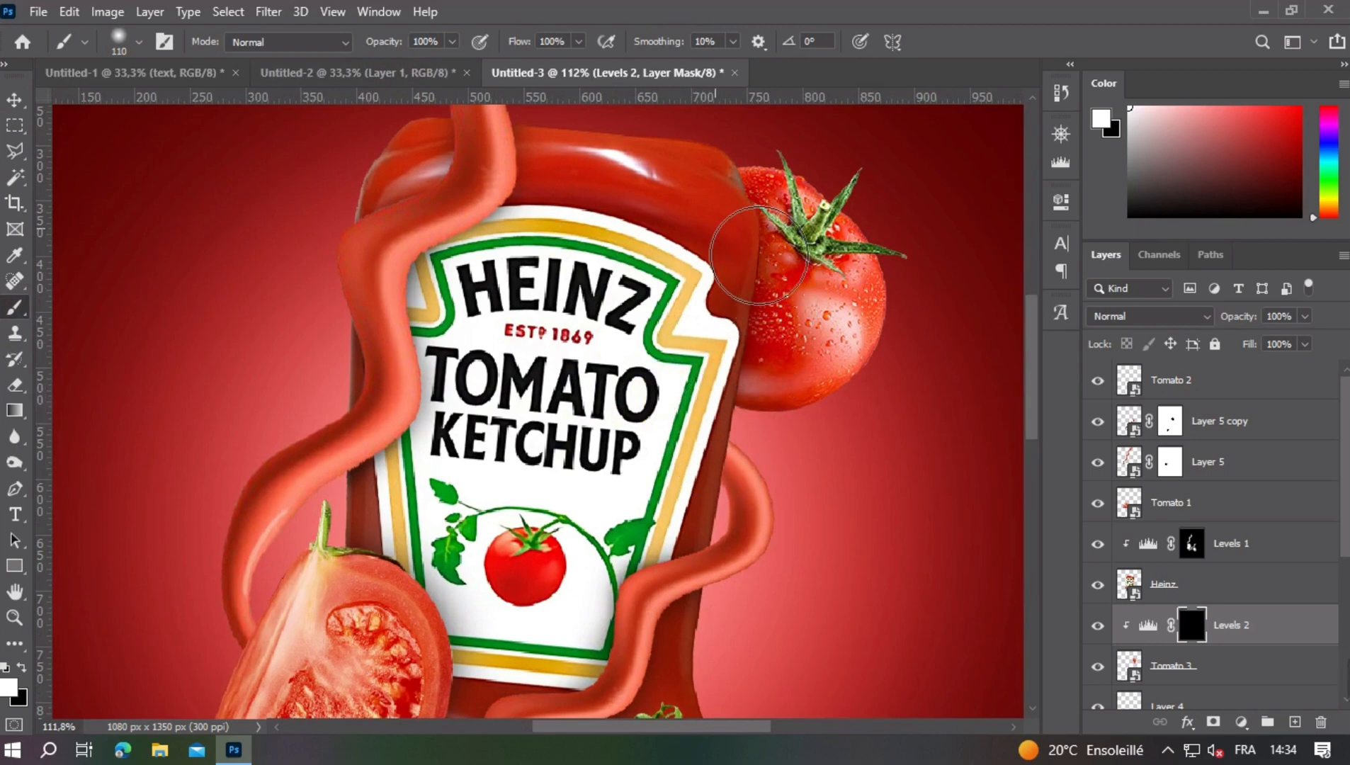
mouse_move(734, 221)
mouse_down()
mouse_move(728, 255)
mouse_move(760, 298)
mouse_move(737, 373)
mouse_up()
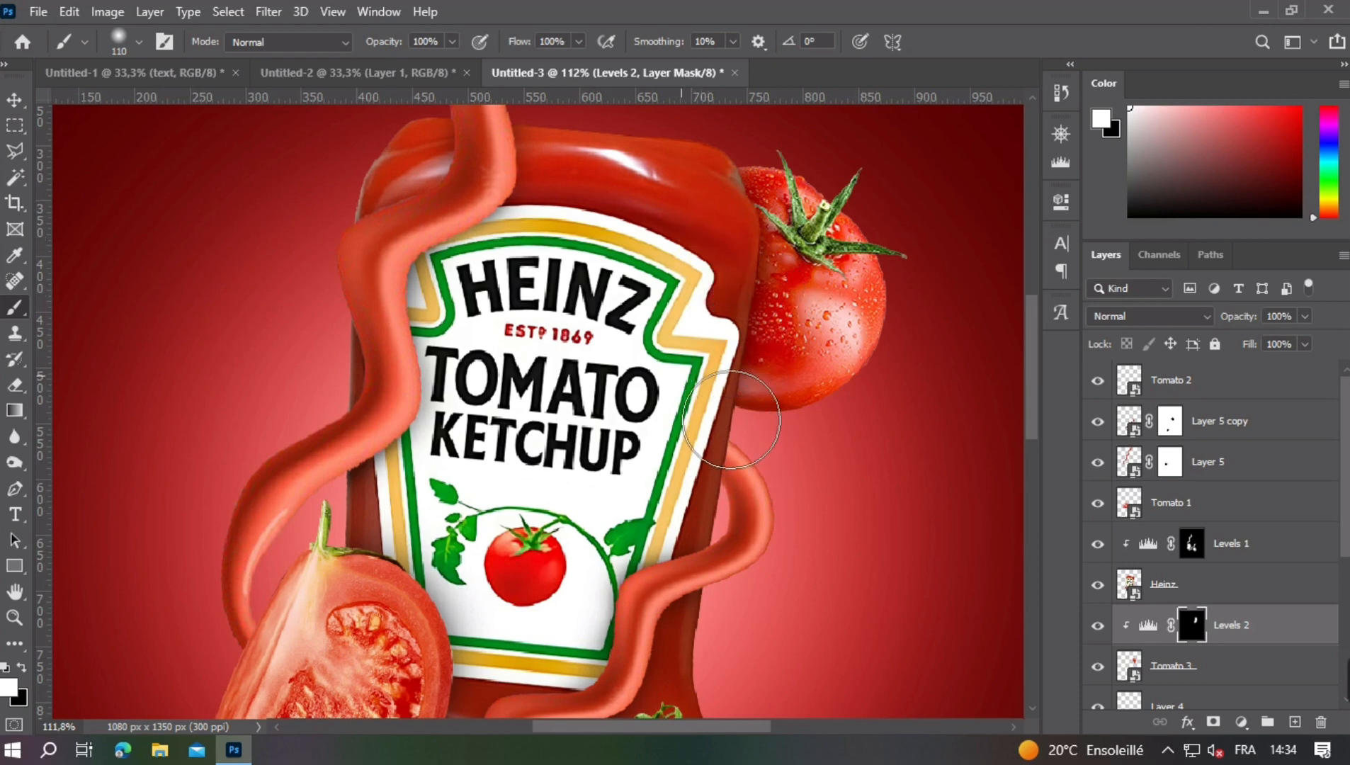
scroll(708, 418, down, 5)
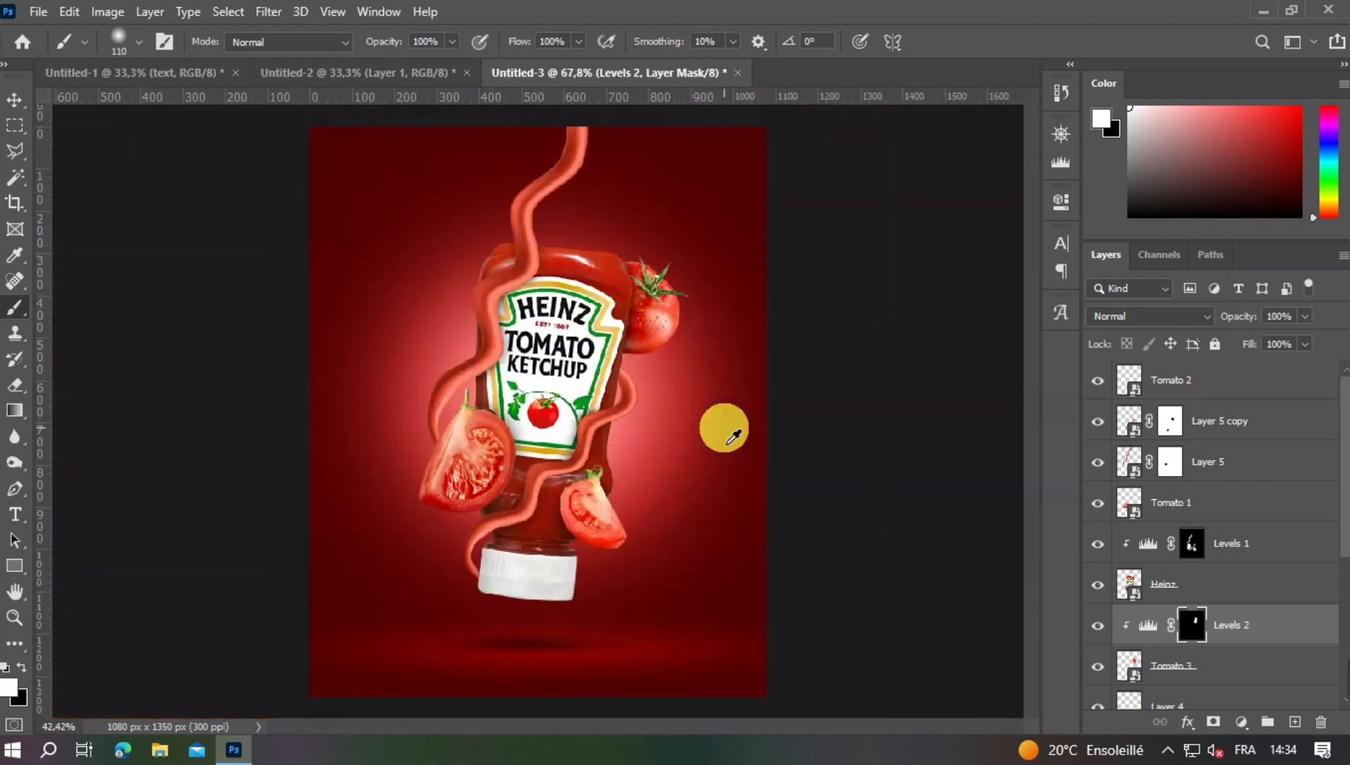
scroll(639, 341, up, 3)
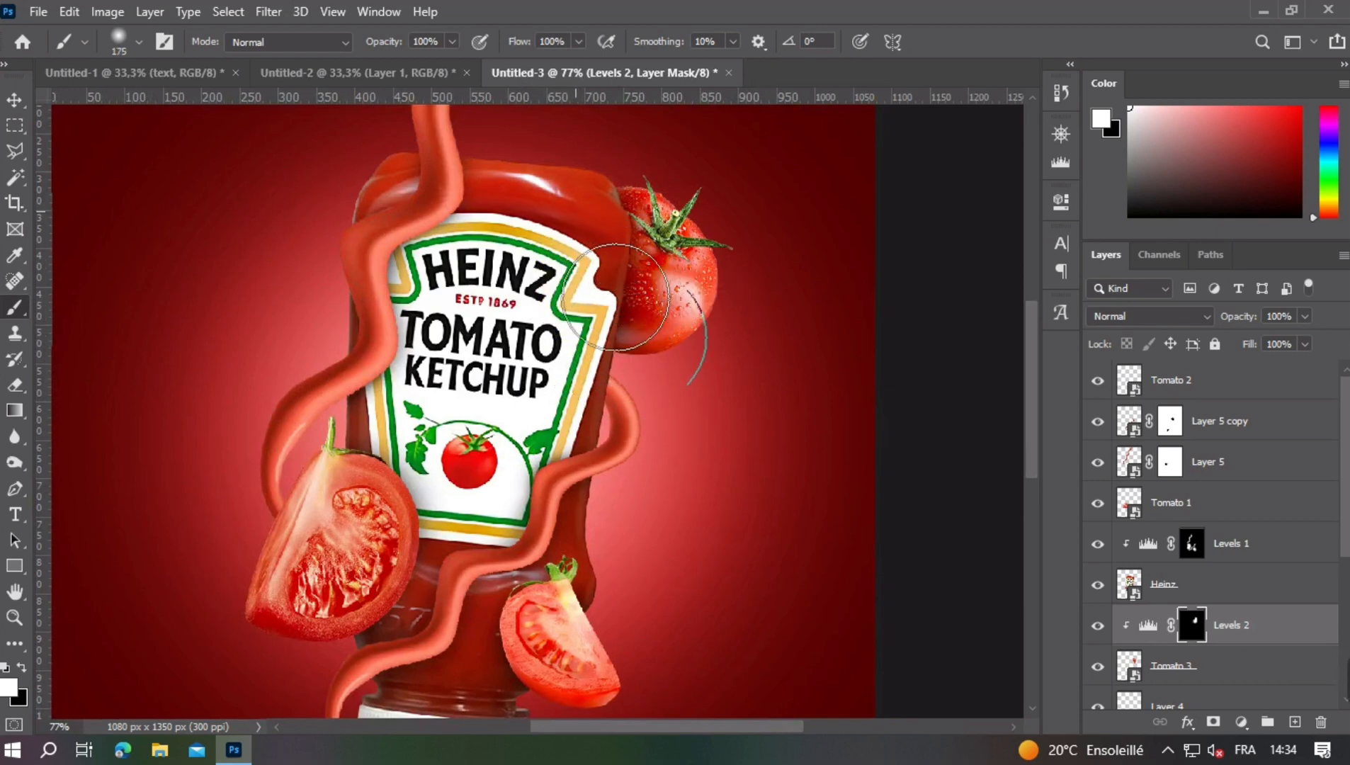
scroll(568, 297, down, 4)
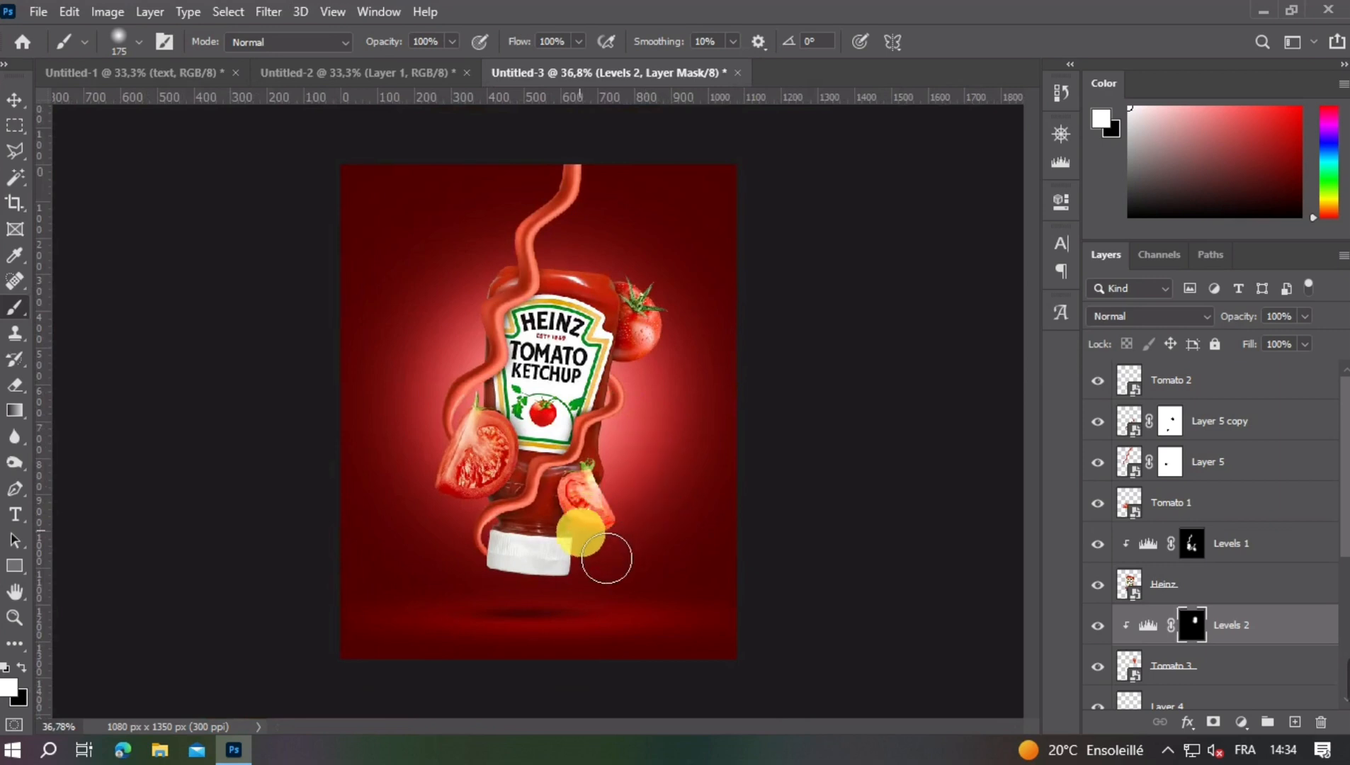
key(ctrl+z)
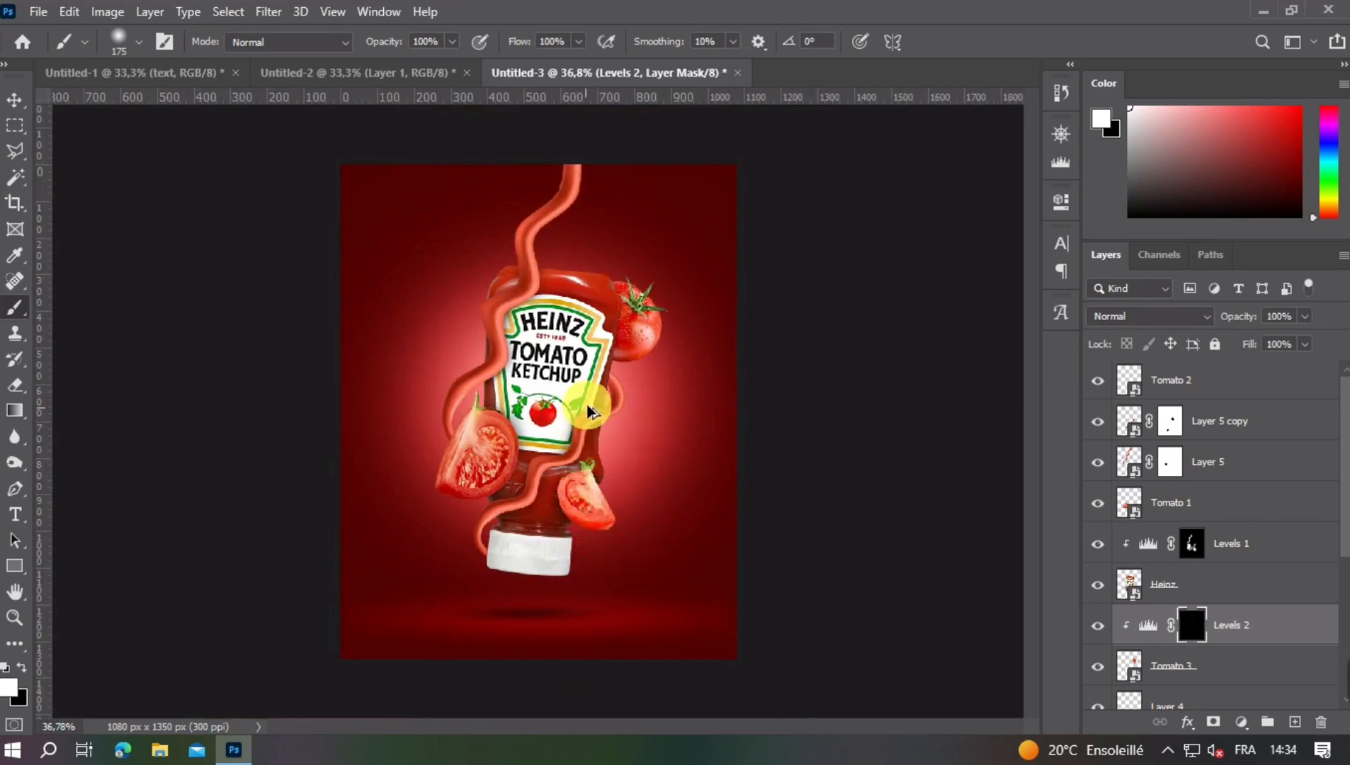
- Brush a soft shadow onto Tomato 3 beside the bottle's edge on the Levels 2 mask with a 113 px brush
scroll(588, 411, up, 4)
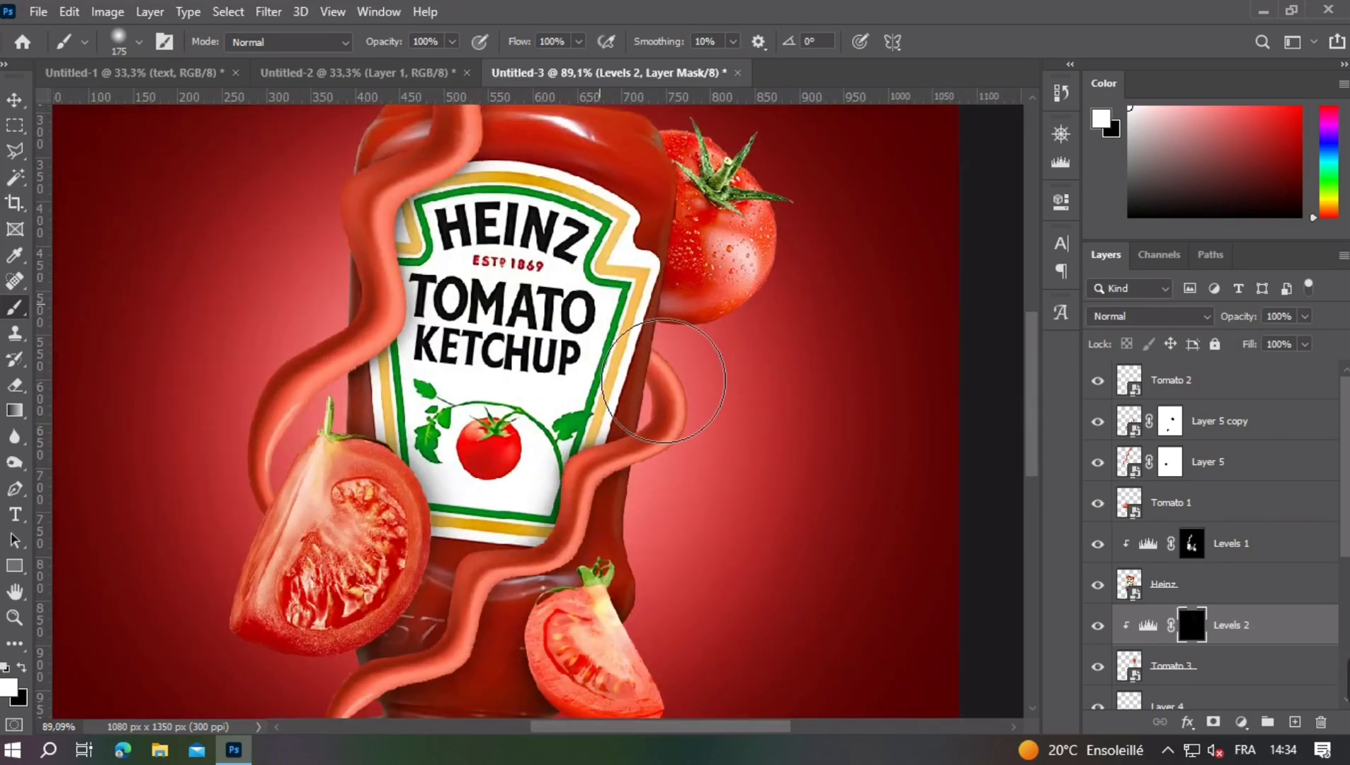
click(601, 313)
mouse_move(623, 177)
mouse_down()
mouse_move(595, 350)
mouse_move(570, 351)
mouse_up()
click(588, 293)
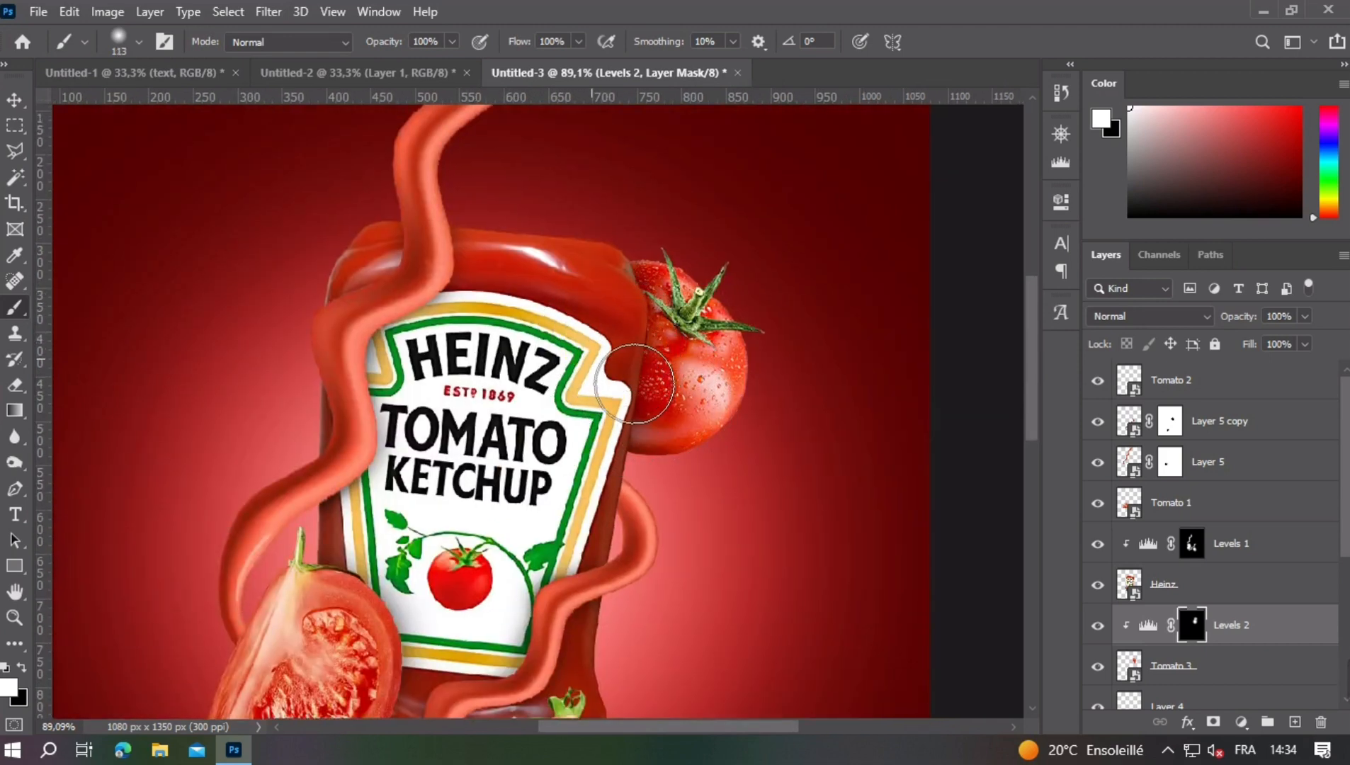
scroll(643, 423, down, 4)
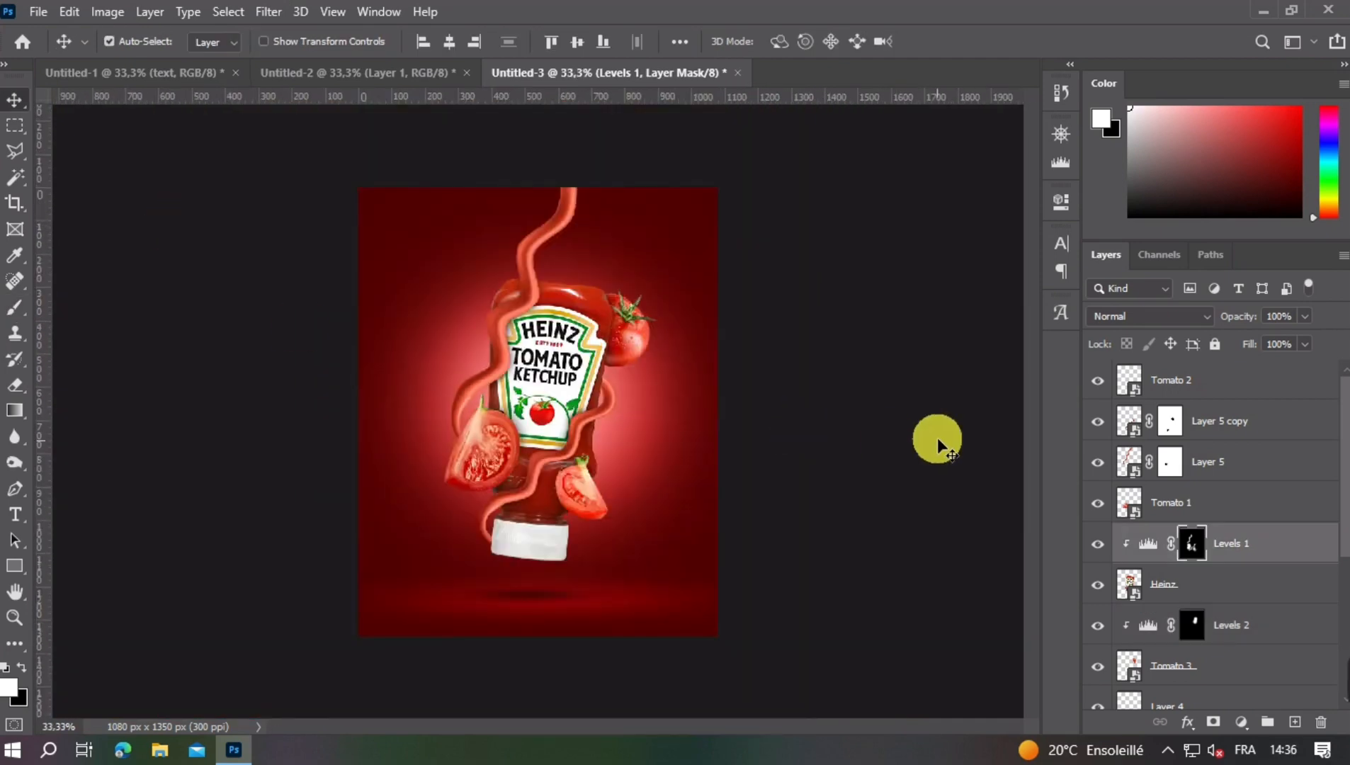
- Add a Levels adjustment clipped to the Heinz layer with the white output level at 76 to darken the bottle
click(1146, 588)
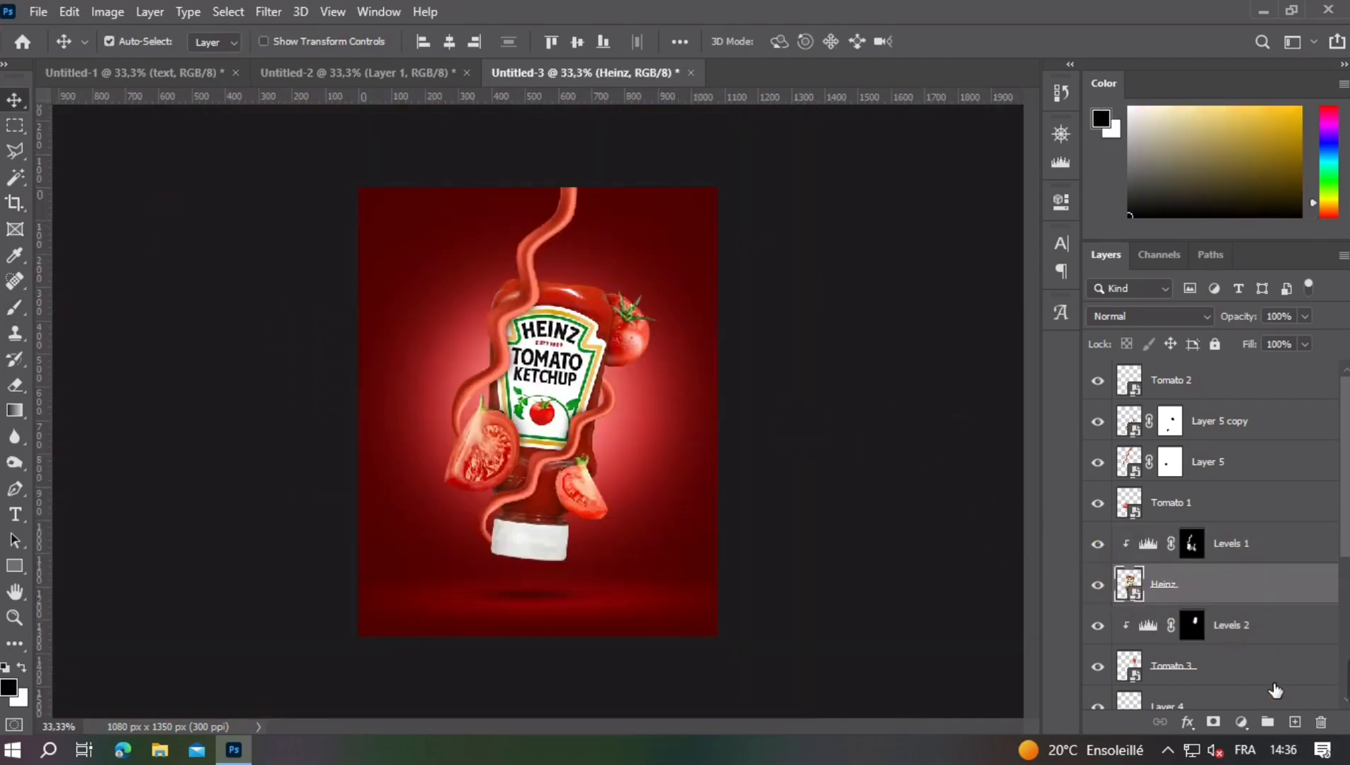
click(1241, 722)
click(1232, 442)
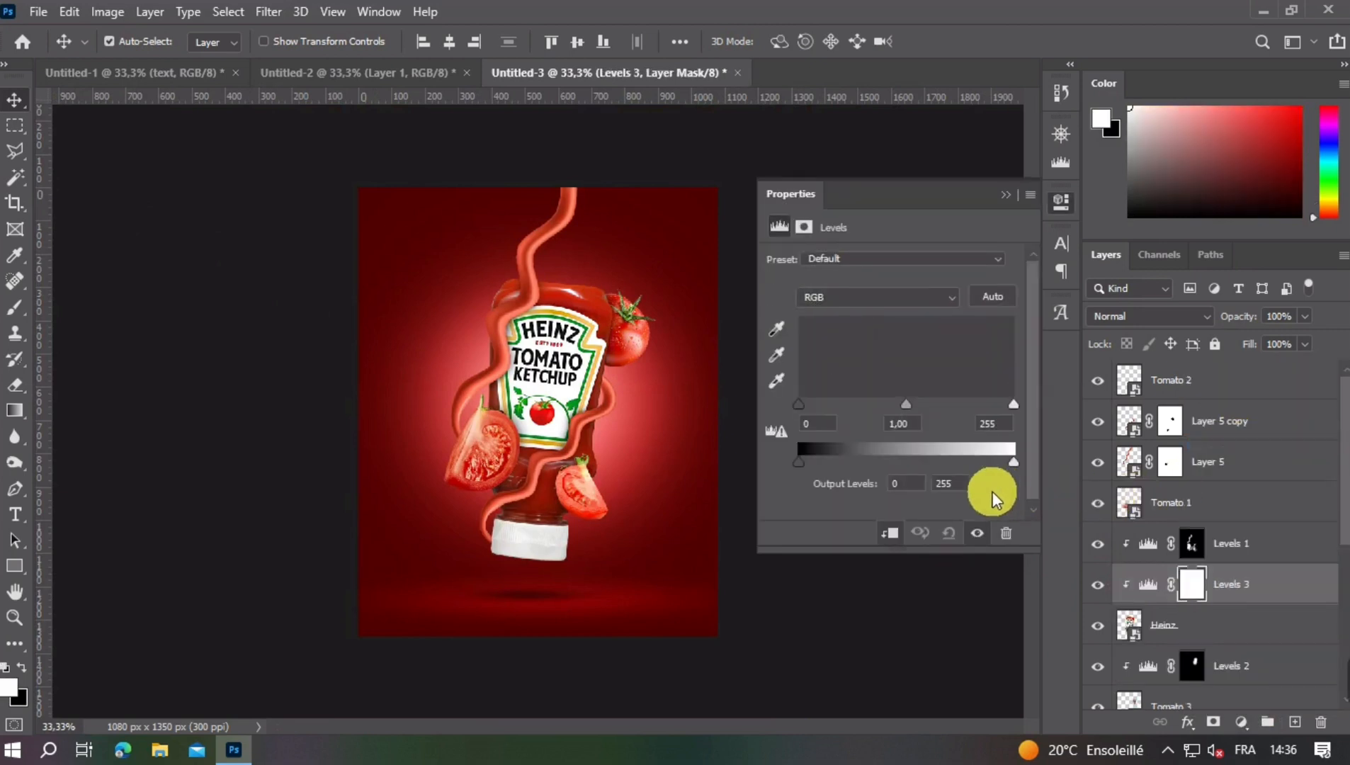
drag(992, 463, 862, 462)
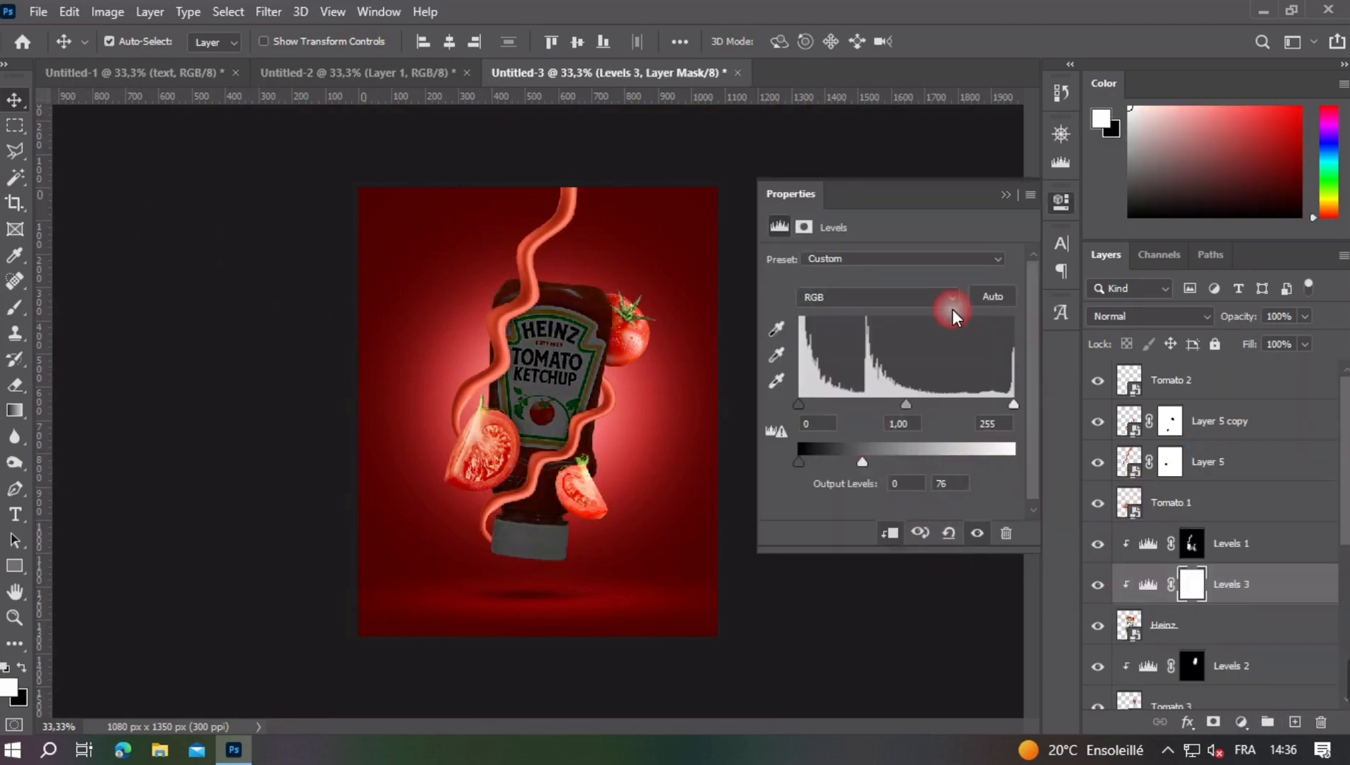
click(1001, 206)
- Invert the Levels 3 mask and brush soft white along both sides of the bottle with an 863 px brush to shade its edges
key(ctrl+i)
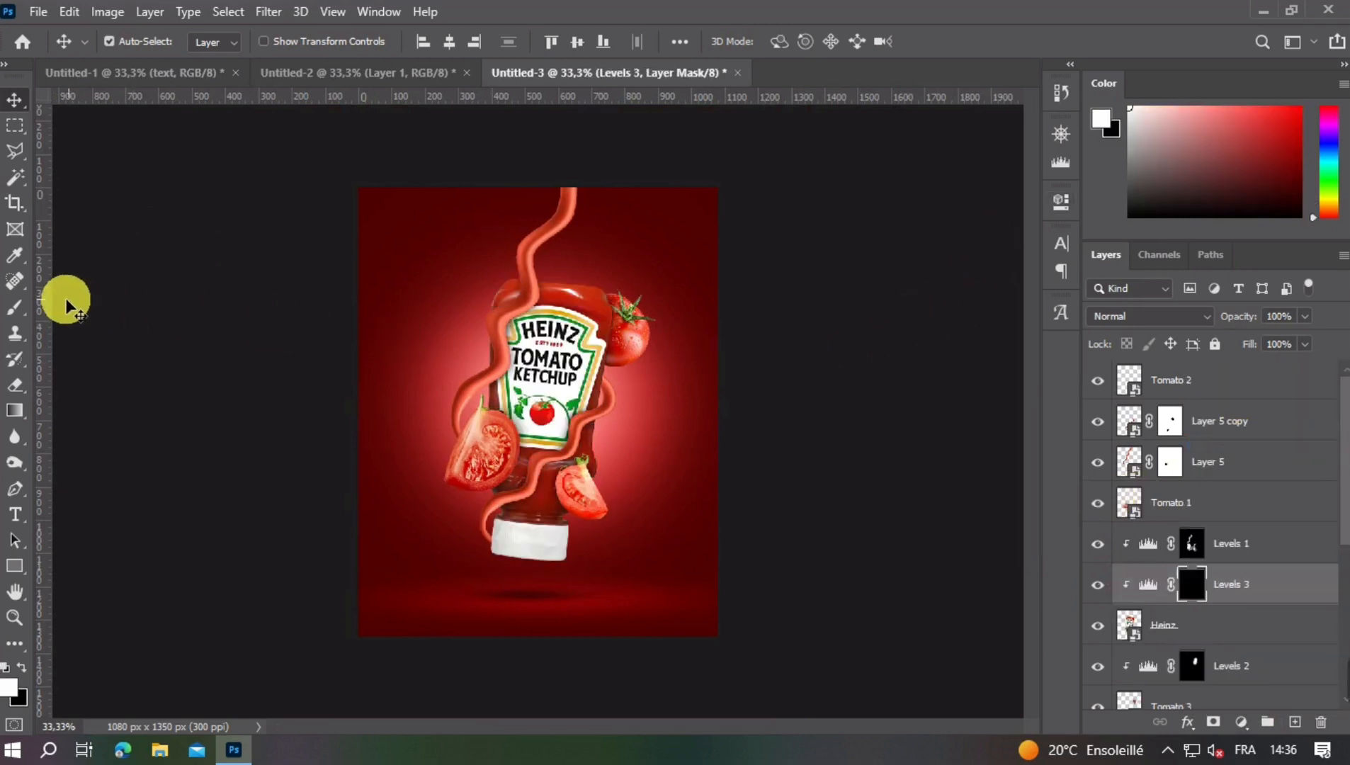
click(14, 307)
drag(664, 423, 797, 413)
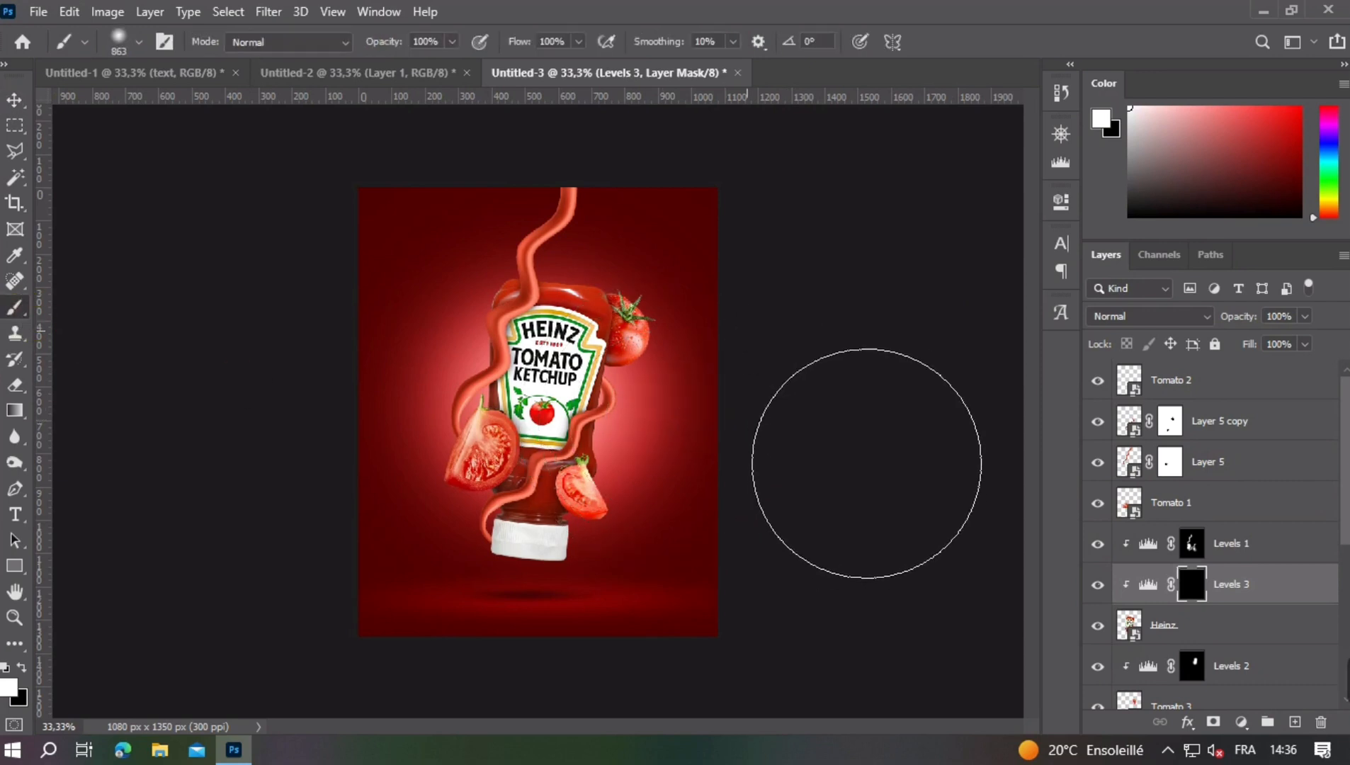
mouse_move(866, 464)
mouse_down()
mouse_move(836, 675)
mouse_move(877, 534)
mouse_up()
drag(401, 462, 476, 370)
mouse_move(446, 416)
mouse_down()
mouse_move(435, 521)
mouse_move(457, 602)
mouse_up()
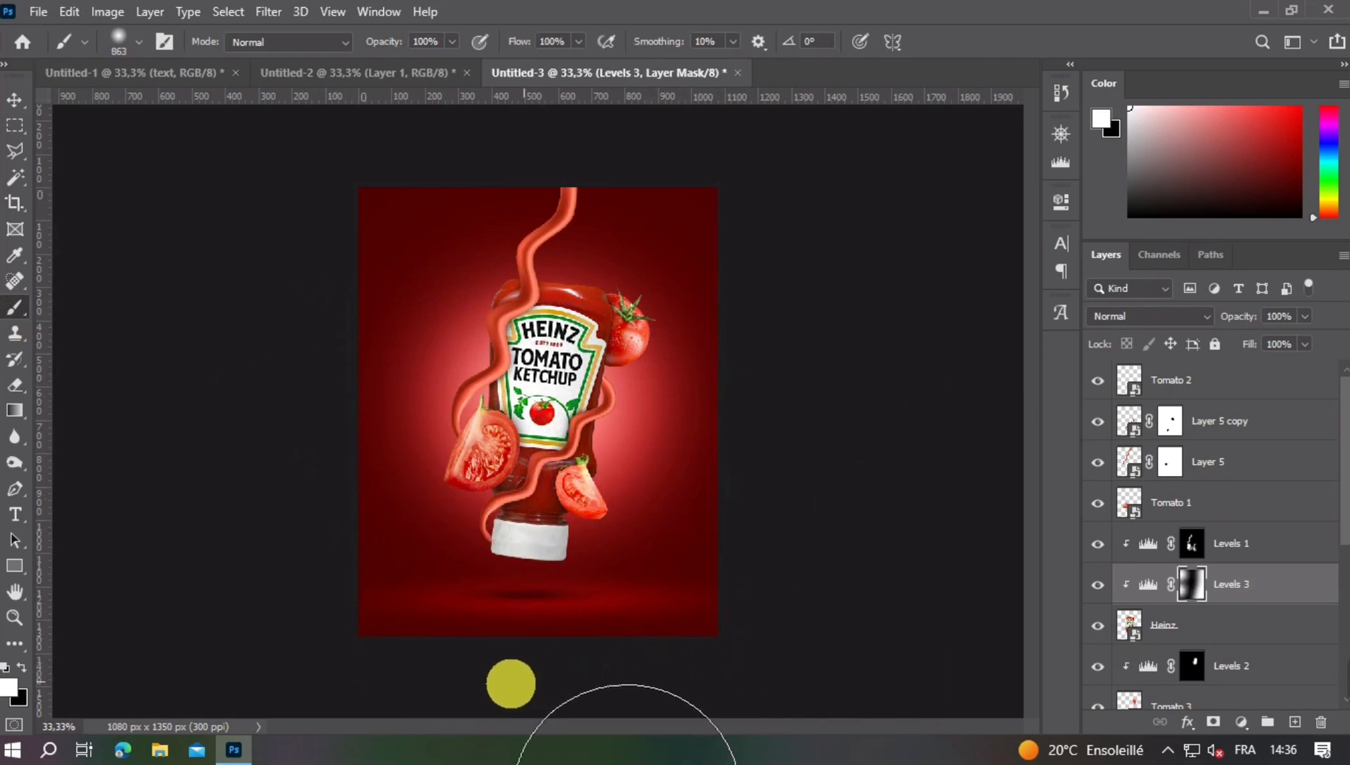
scroll(694, 403, up, 3)
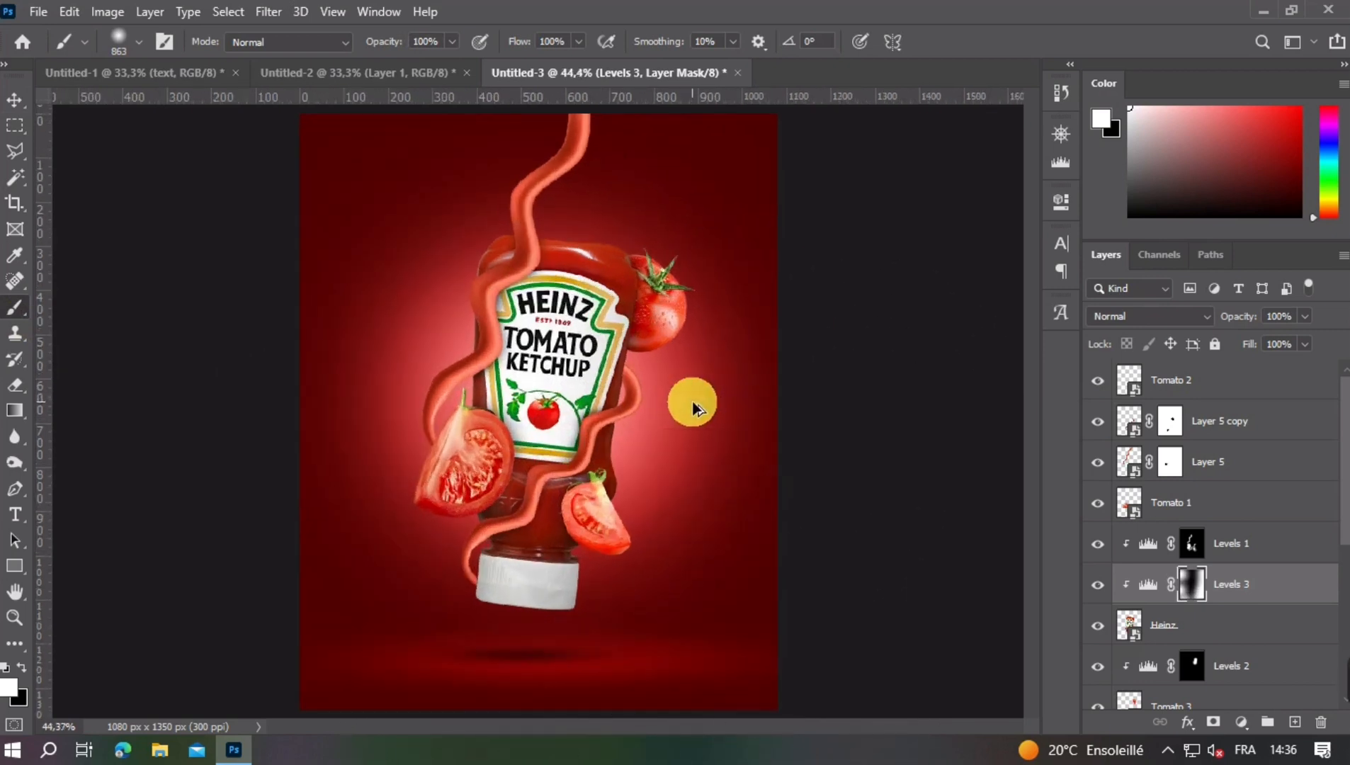
scroll(696, 406, down, 3)
click(11, 104)
click(119, 255)
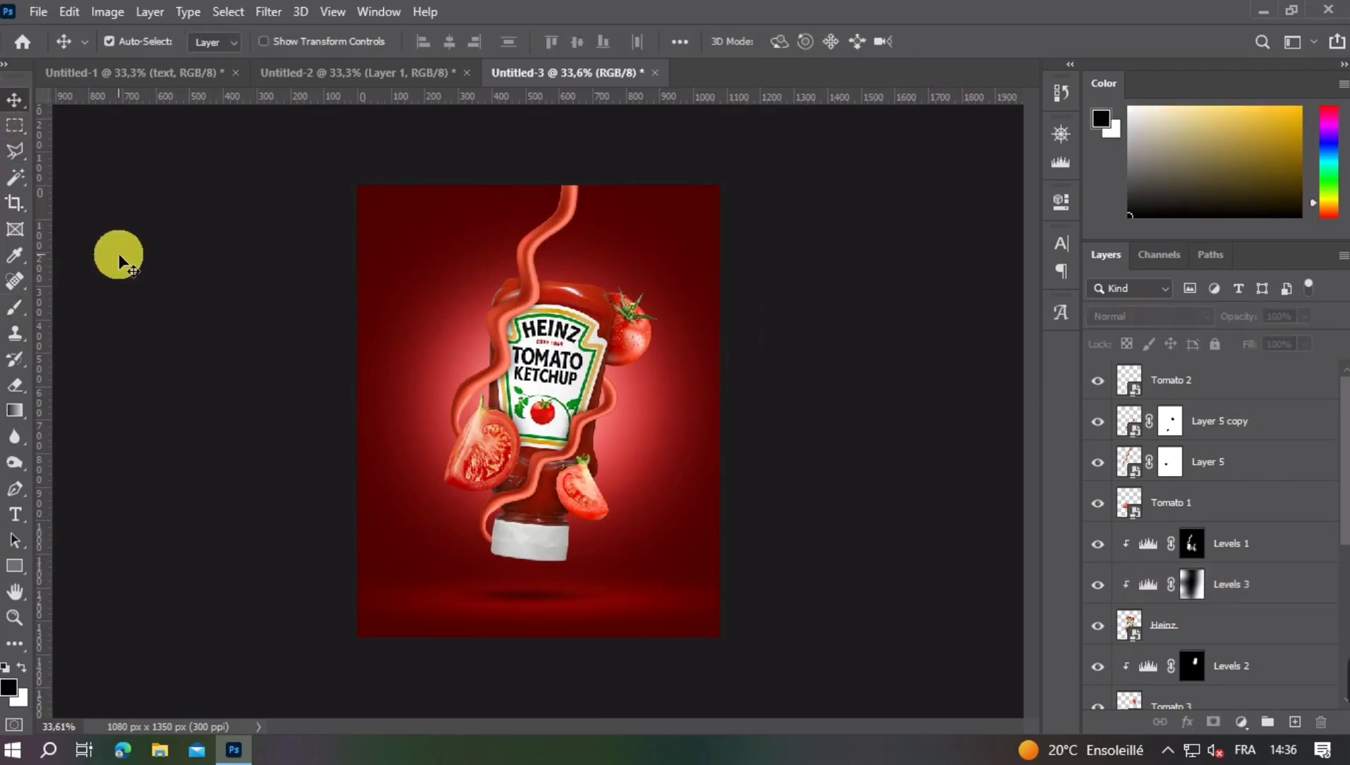
key(ctrl+minus)
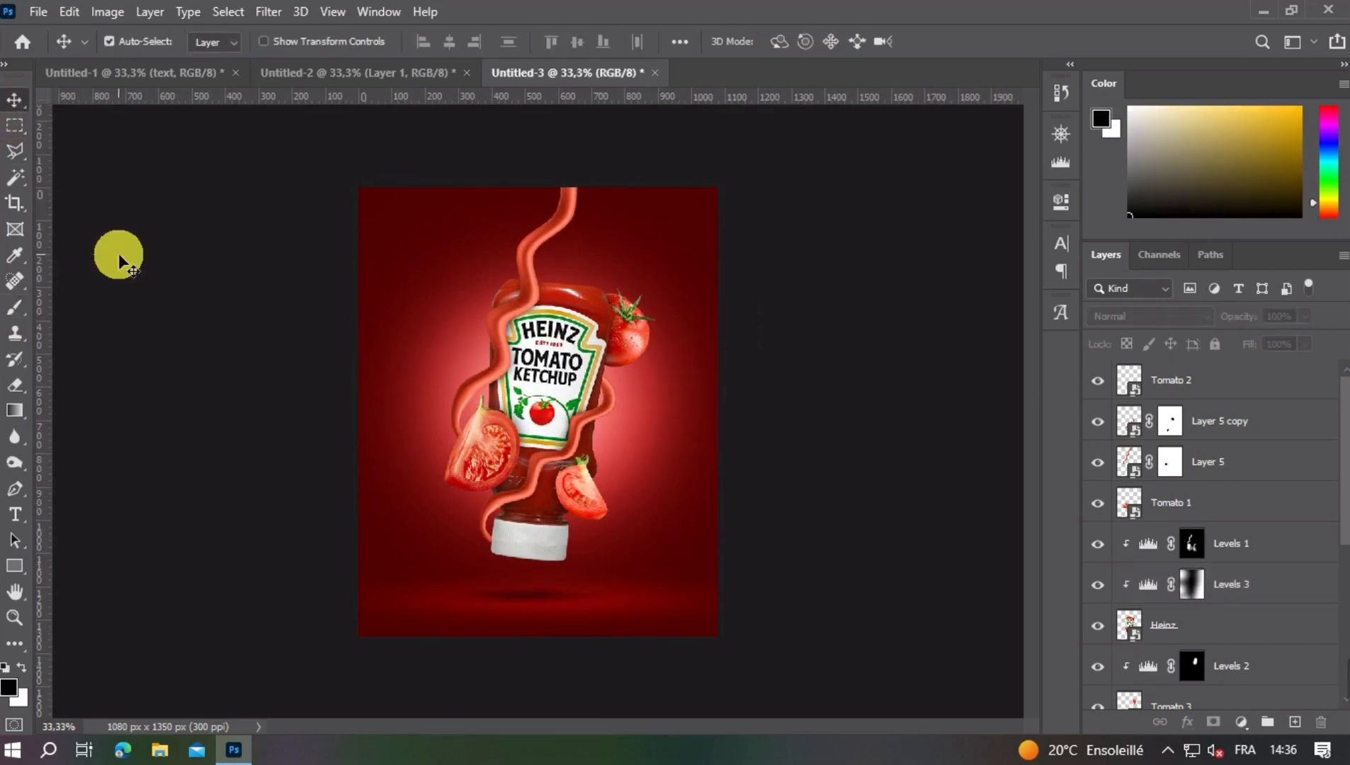
key(ctrl+plus)
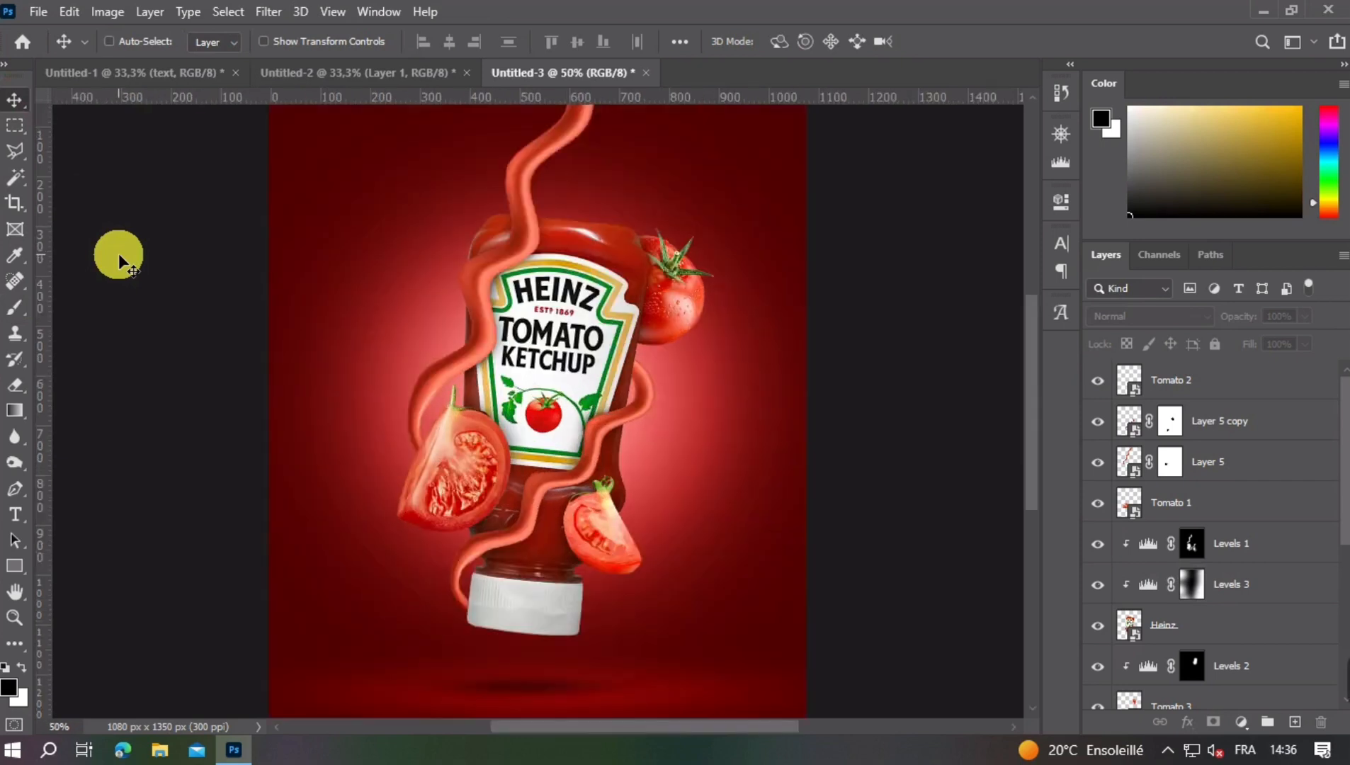
key(ctrl+minus)
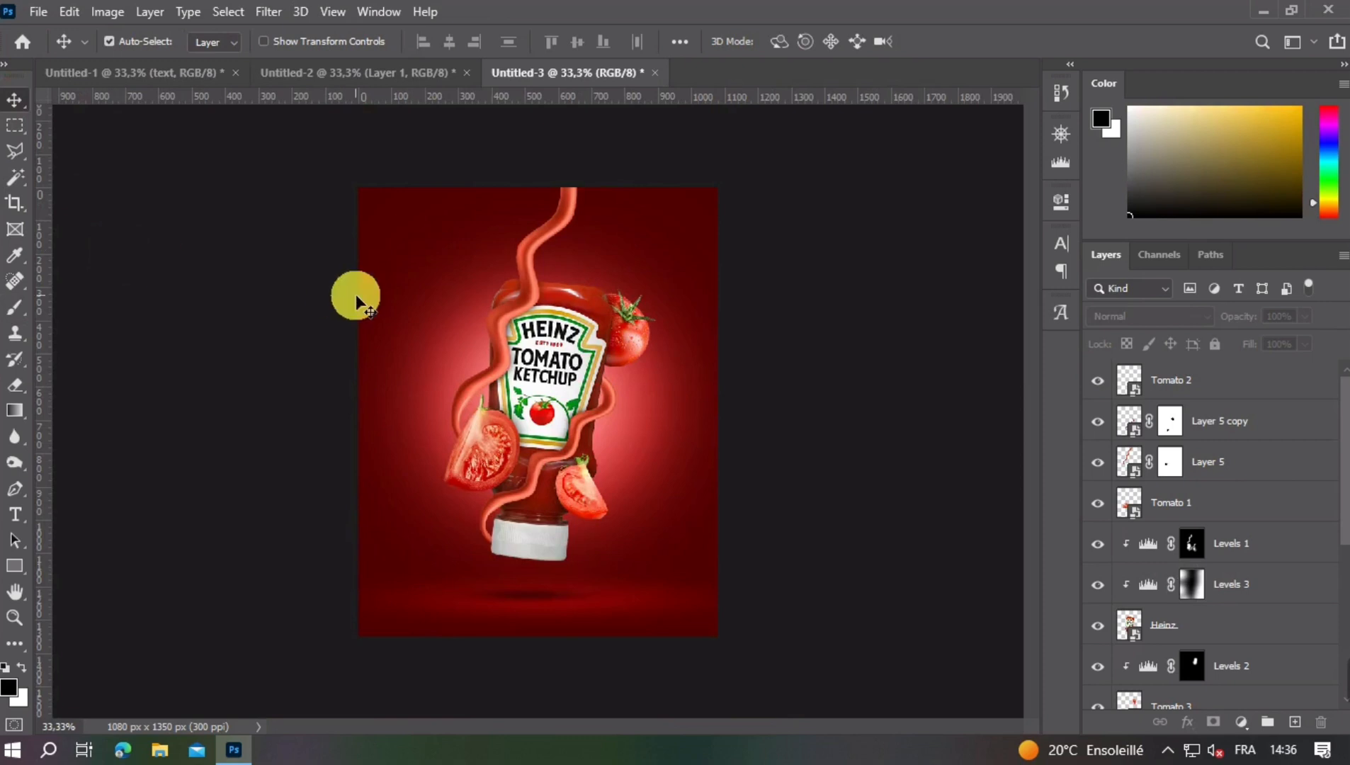
- Add a Levels adjustment clipped to Layer 5 copy and lower its white output level to 43 to darken the lower strand
scroll(511, 541, up, 6)
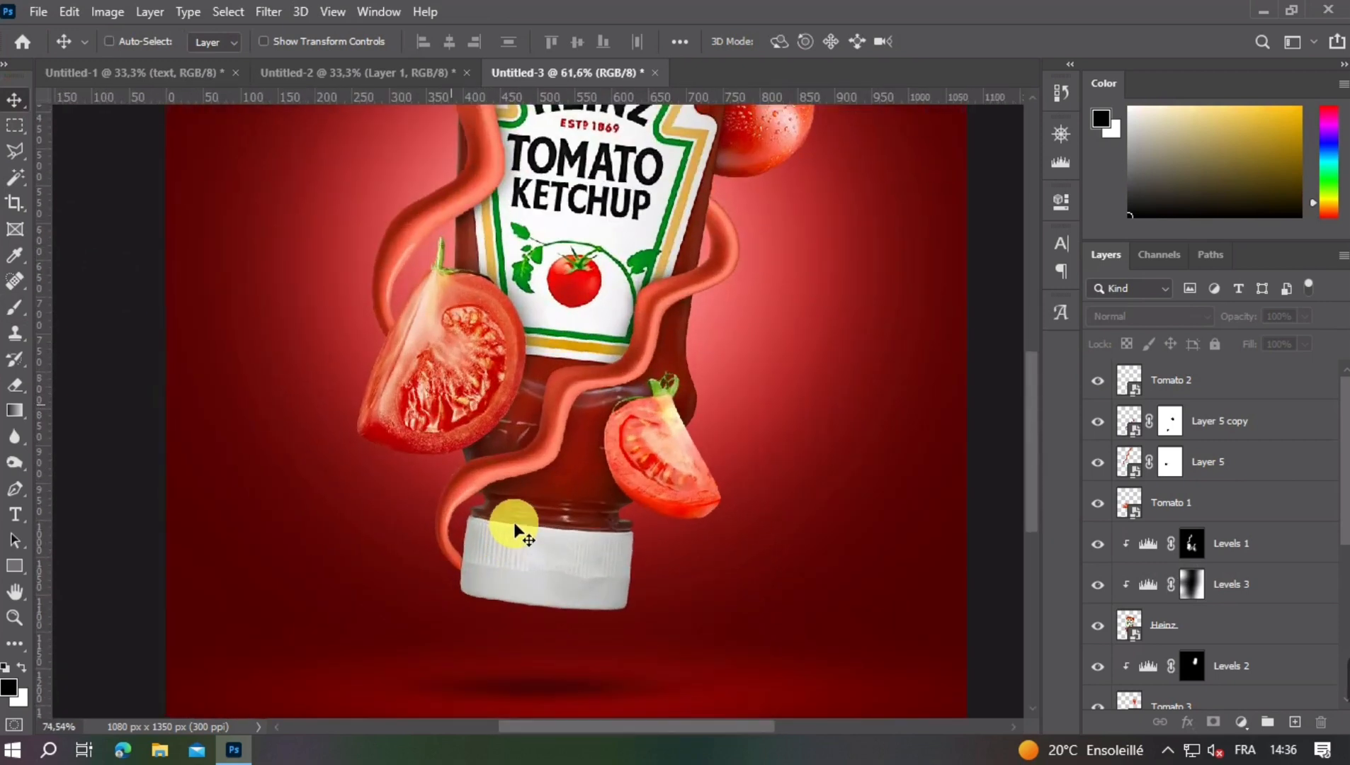
click(495, 471)
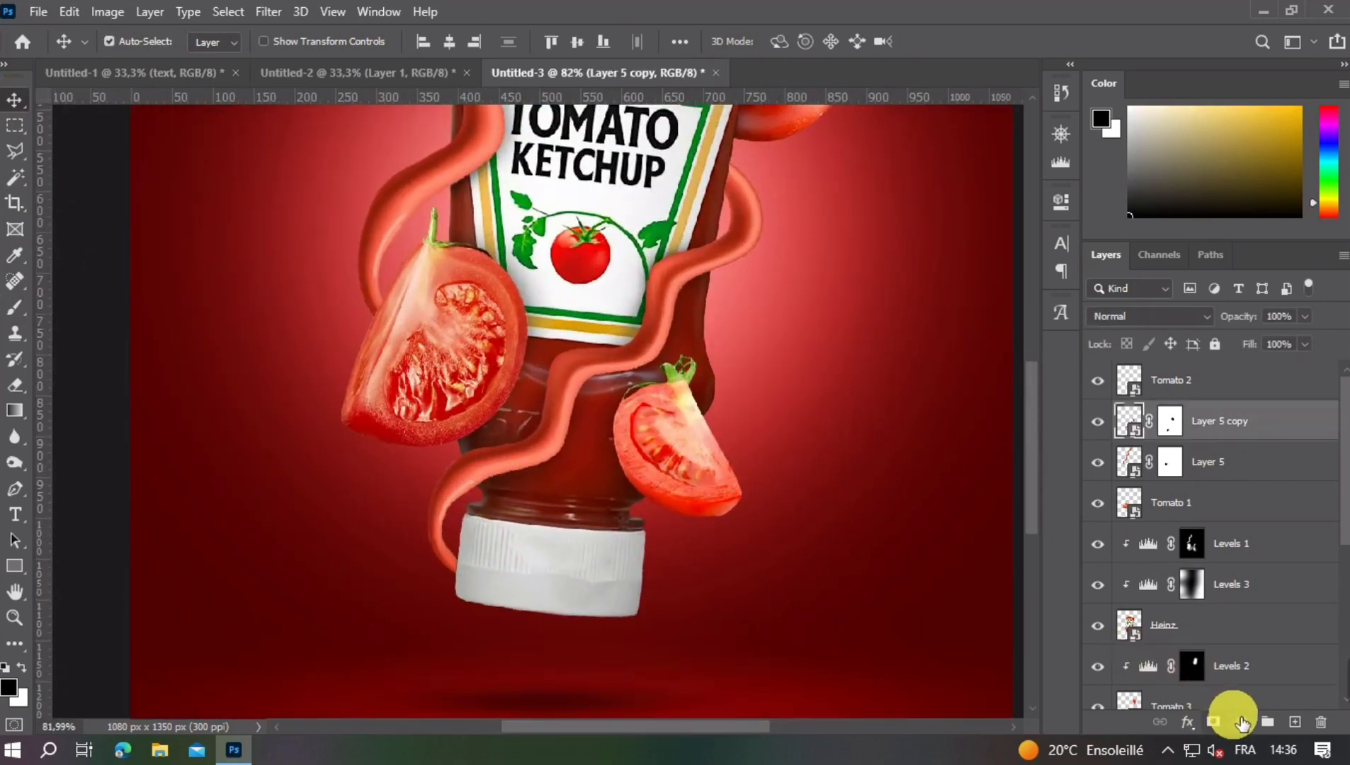
click(1240, 721)
click(1248, 443)
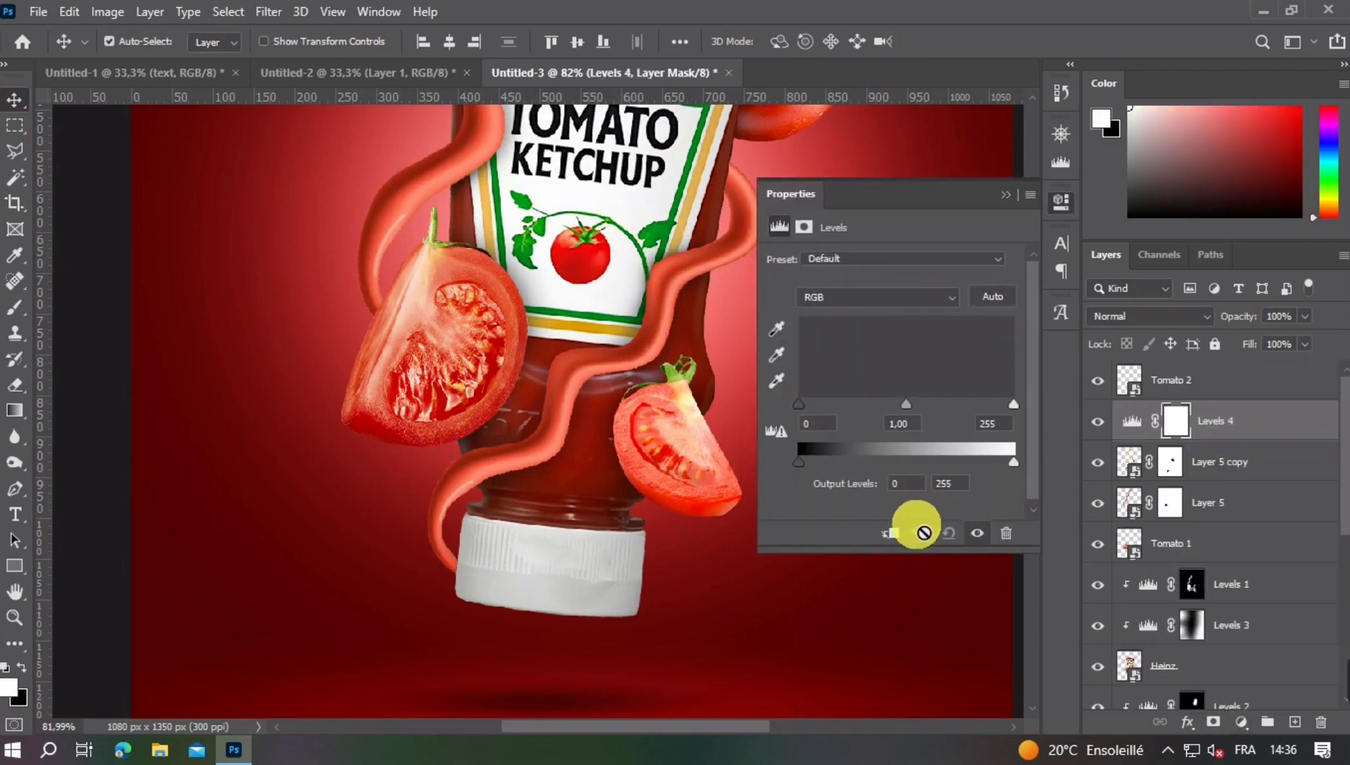
key(ctrl+alt+g)
drag(1014, 464, 836, 462)
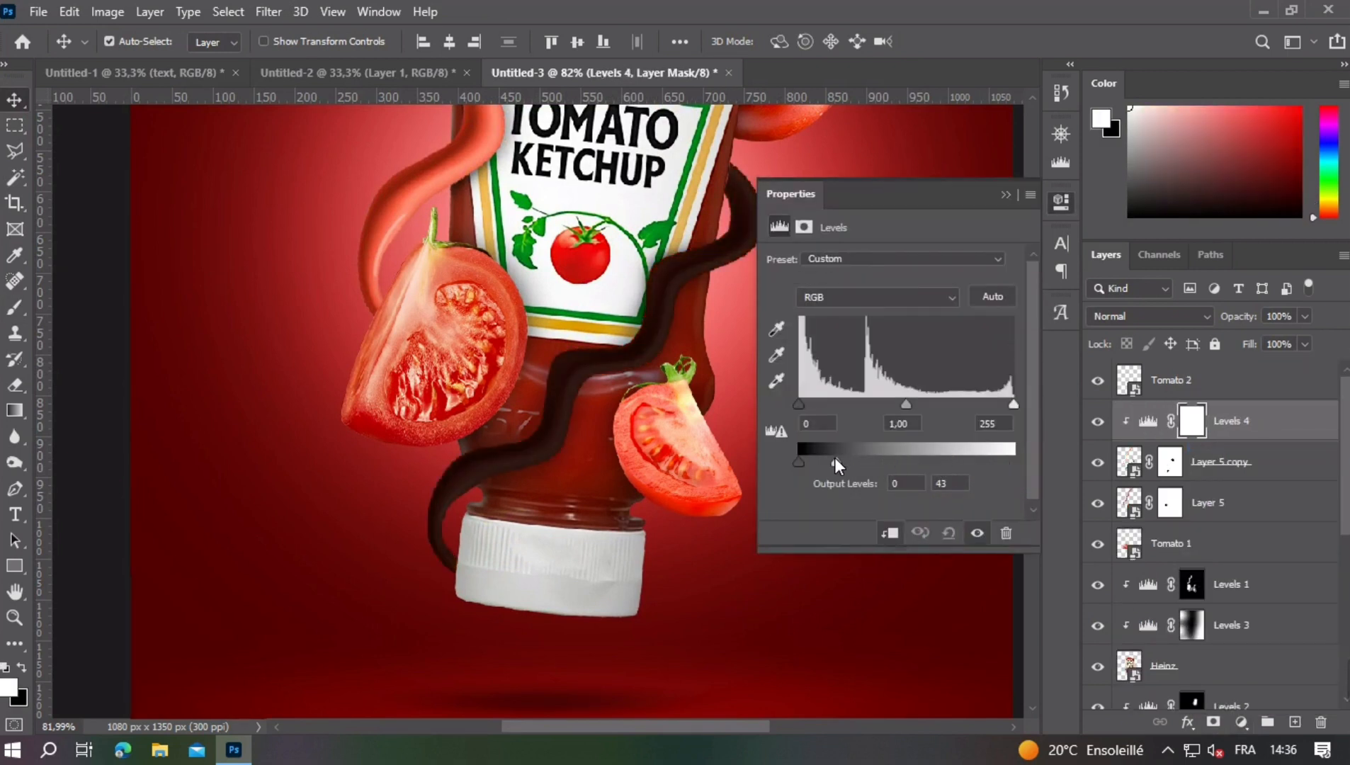
click(1005, 195)
- Invert the Levels 4 mask and brush shadows with a 144 px brush where the lower strand meets the cap and the bottle's side
key(ctrl+i)
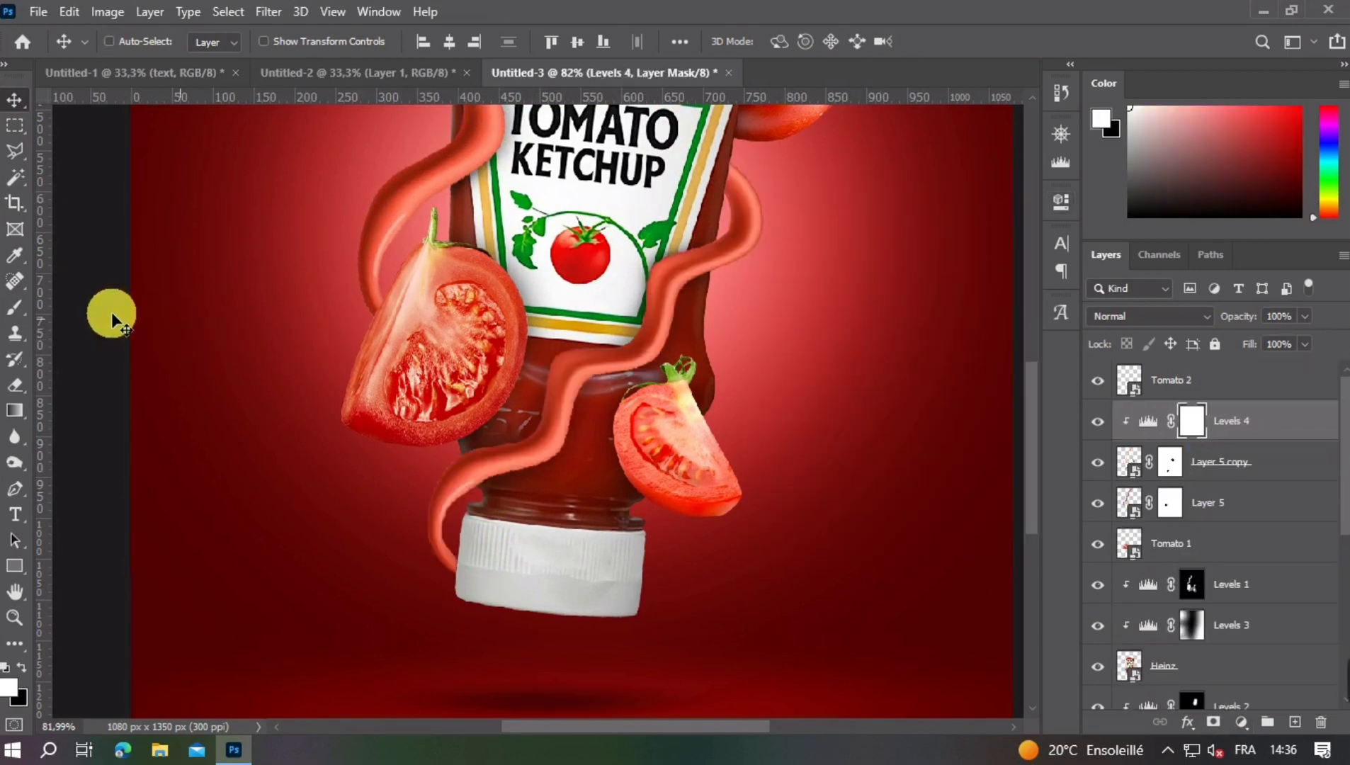
click(14, 315)
drag(623, 551, 301, 566)
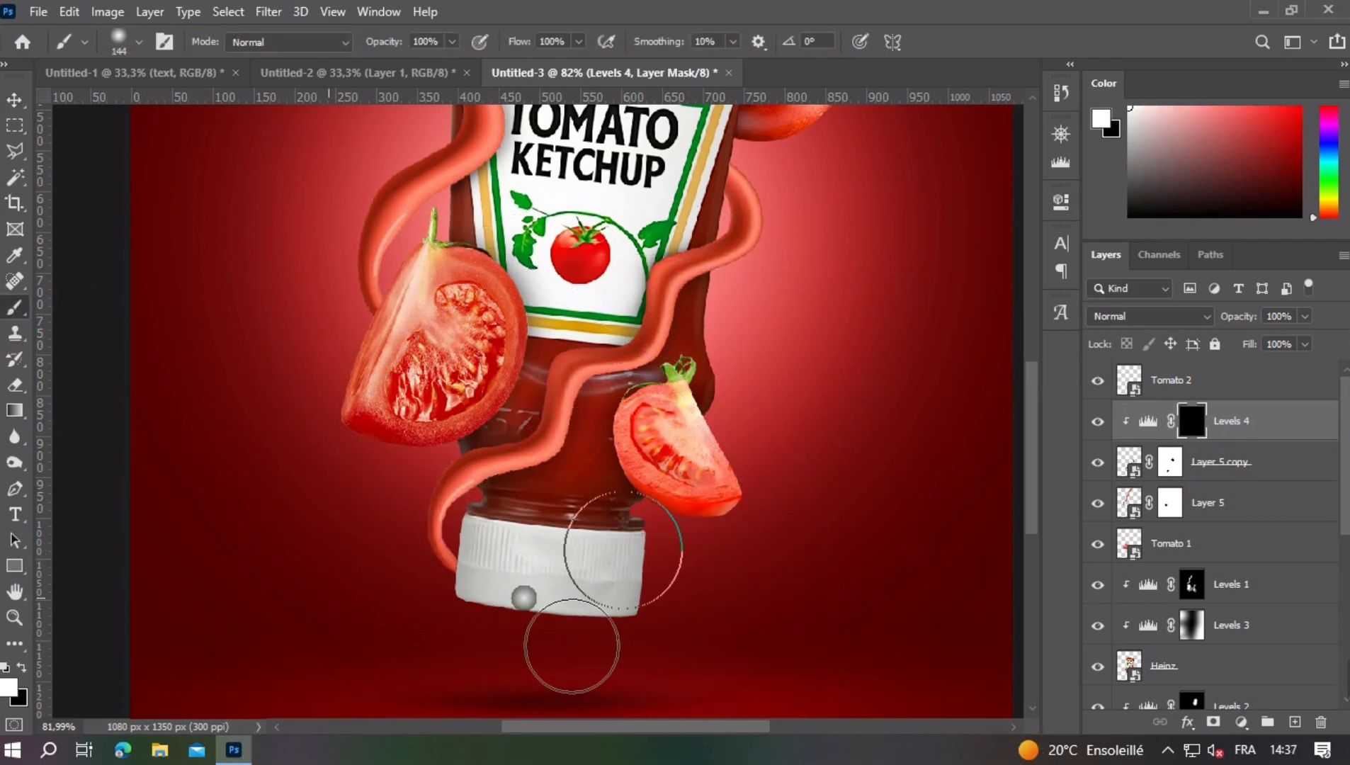
mouse_move(499, 571)
mouse_down()
mouse_move(508, 592)
mouse_move(498, 560)
mouse_up()
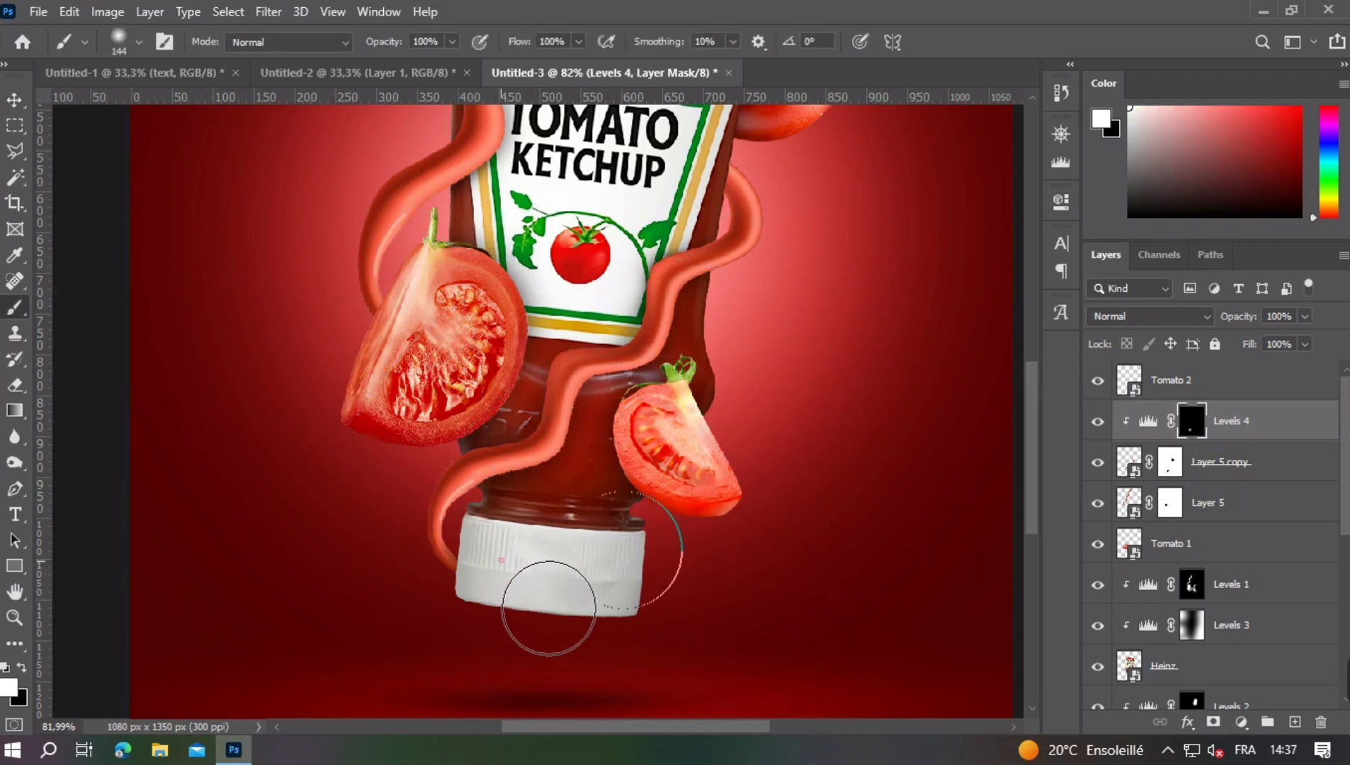
drag(565, 295, 521, 483)
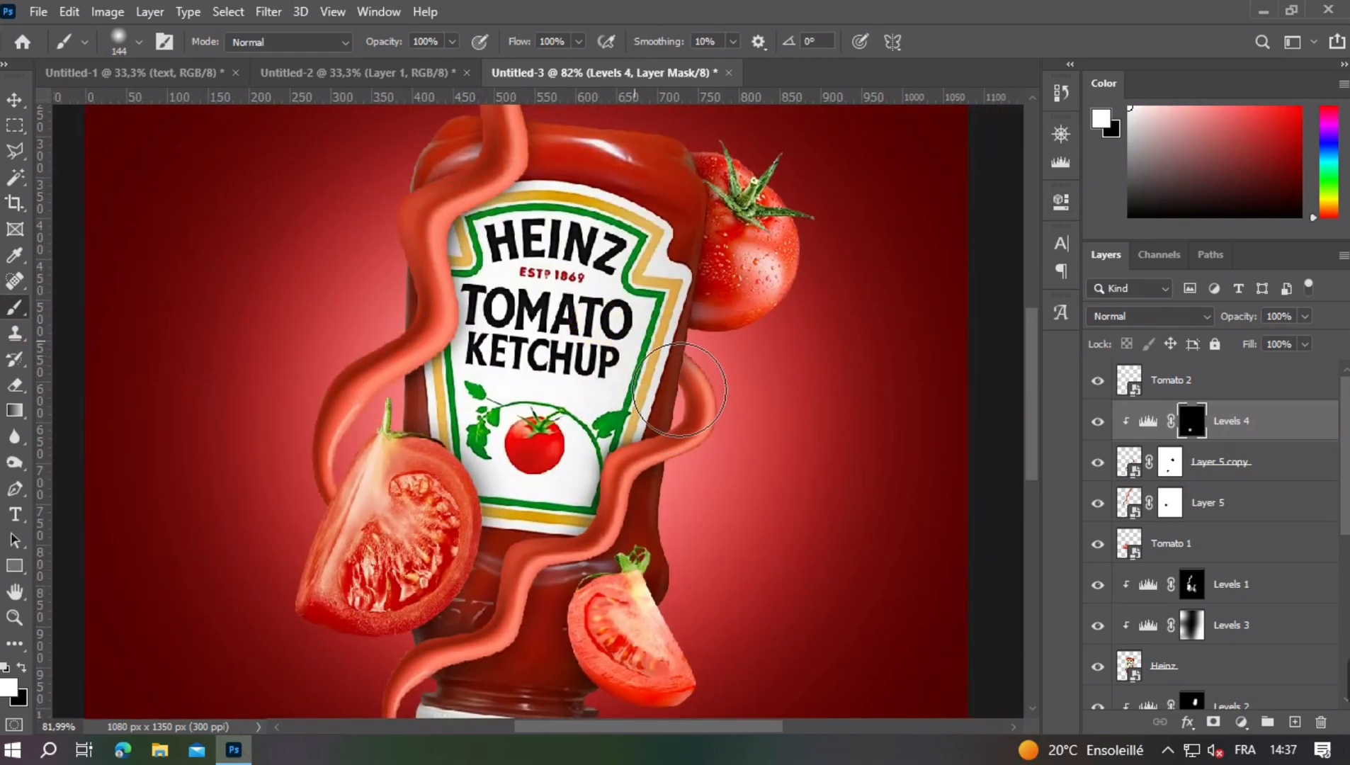
click(624, 372)
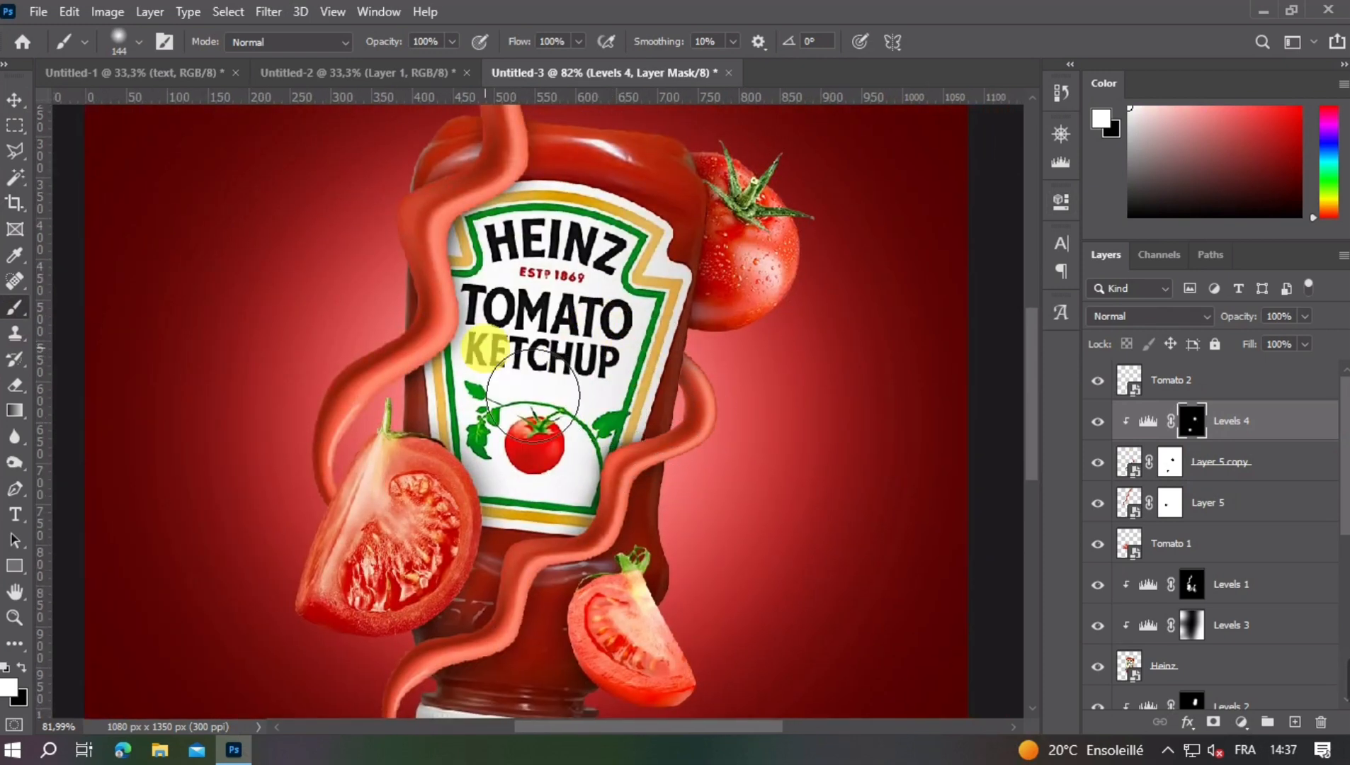
mouse_move(533, 394)
mouse_down()
mouse_move(592, 403)
mouse_move(622, 391)
mouse_move(644, 448)
mouse_move(216, 298)
mouse_up()
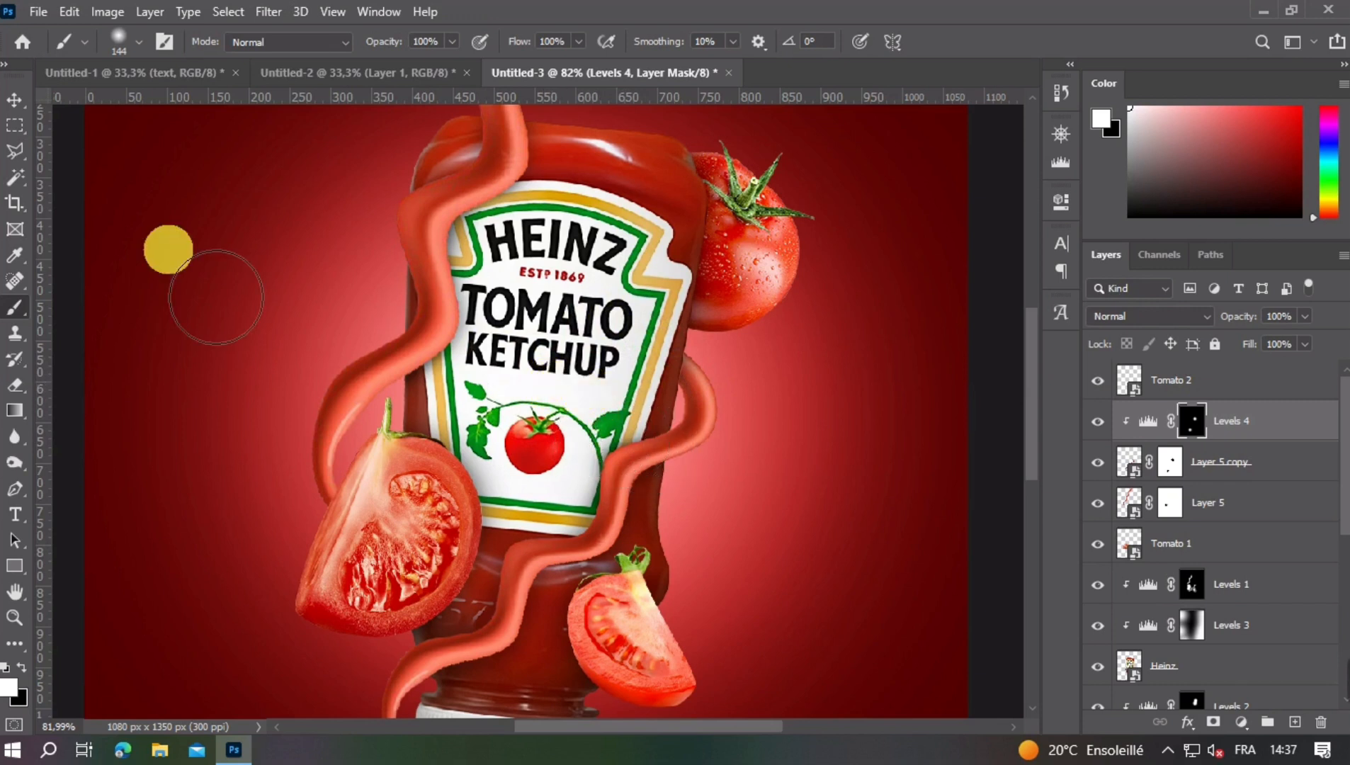
- Add a Levels adjustment clipped to Layer 5 and lower its white output level until the upper strand is nearly black
click(15, 100)
click(340, 371)
click(1125, 650)
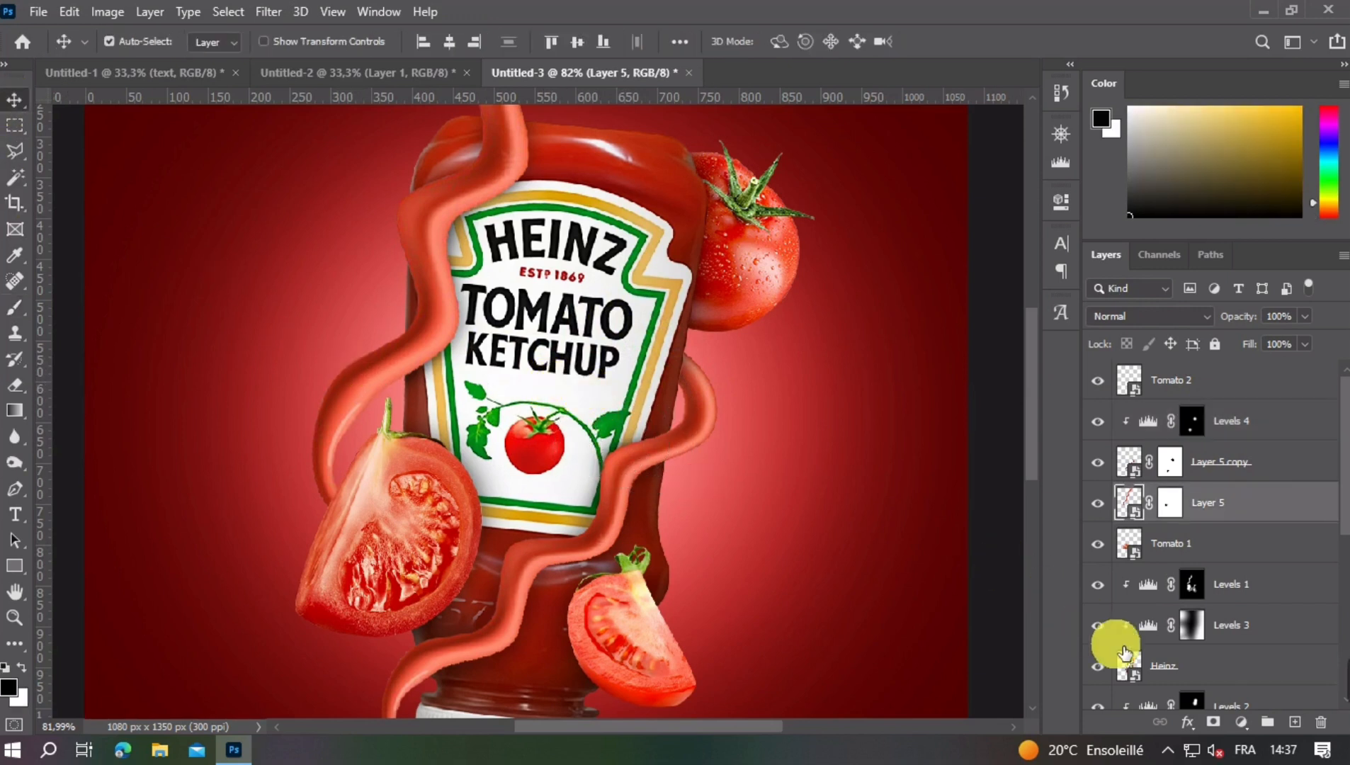
click(1241, 722)
click(1234, 449)
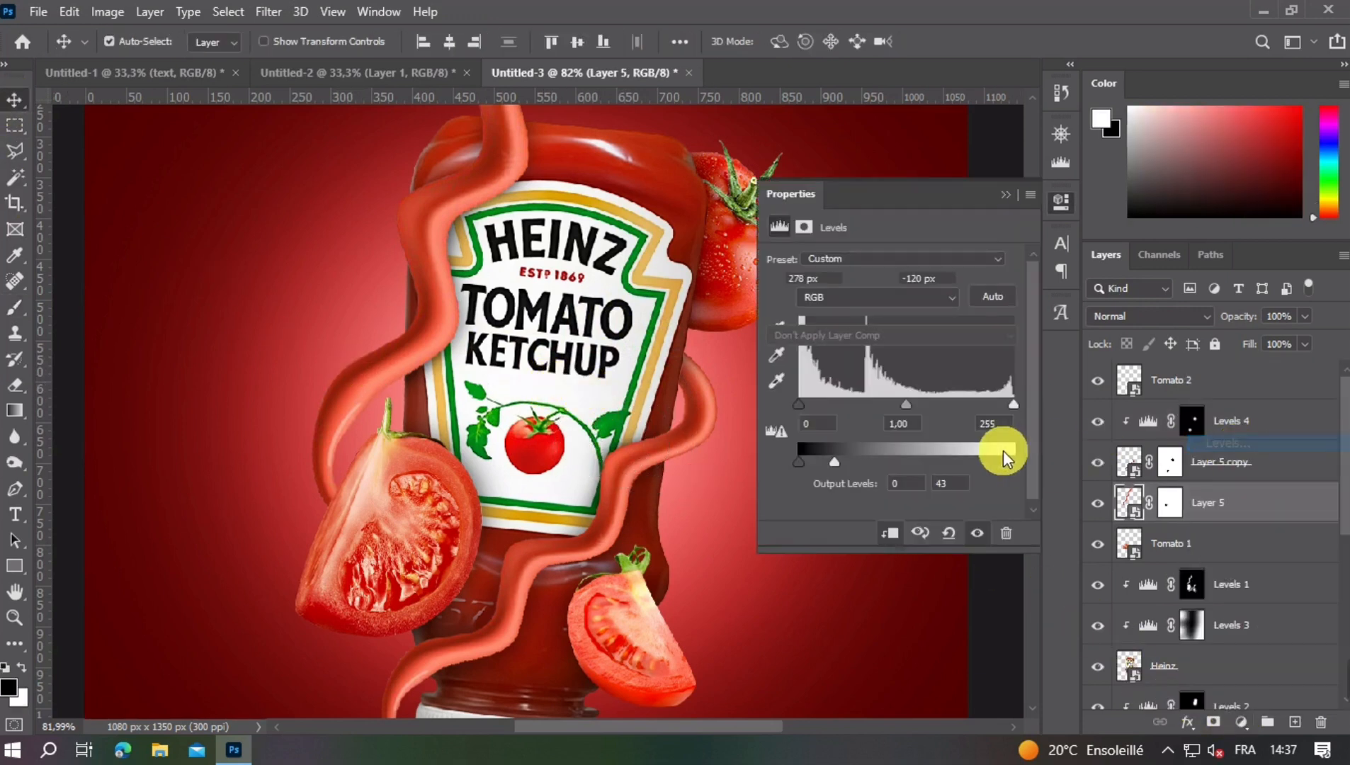
drag(1009, 464, 811, 457)
click(915, 276)
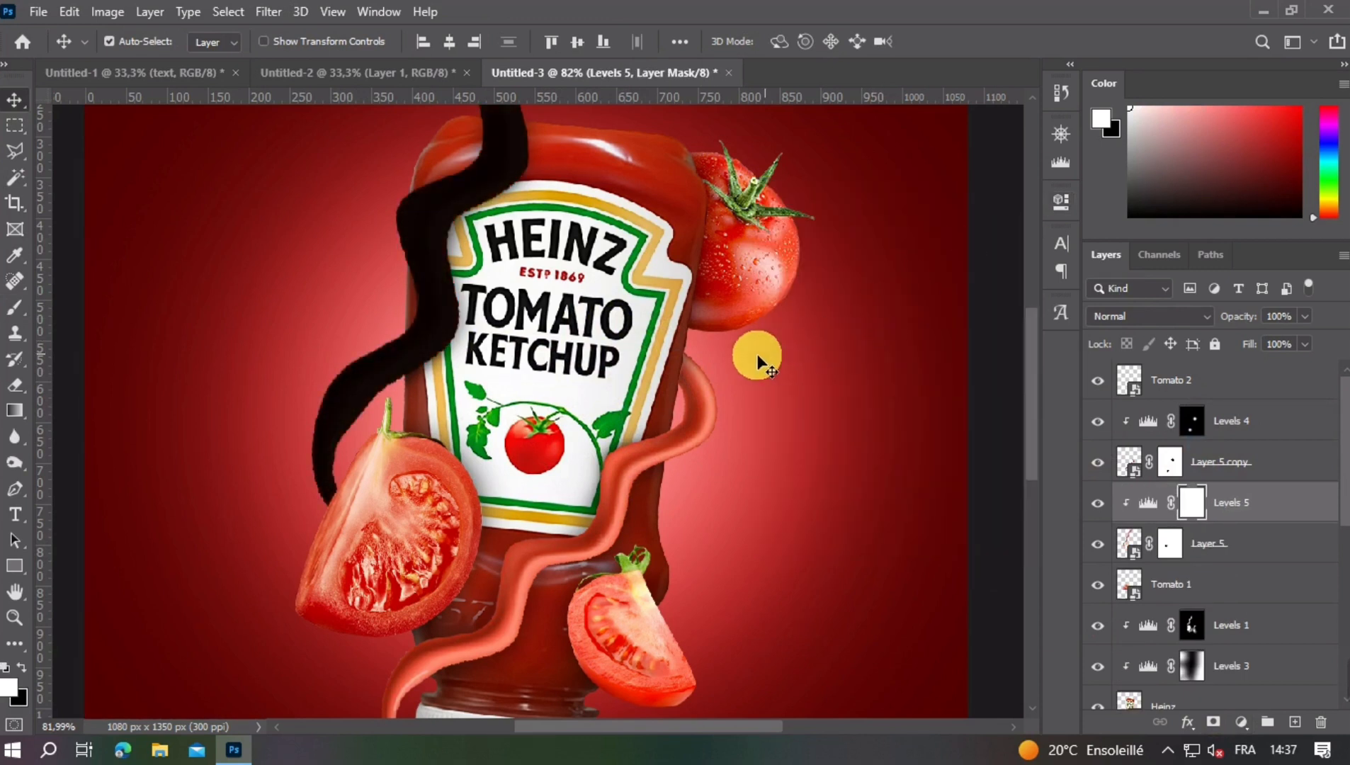
- Invert the Levels 5 mask and brush white with the 144 px brush where the upper strand meets the large tomato wedge to shade it
key(ctrl+i)
click(15, 307)
mouse_move(430, 591)
mouse_down()
mouse_move(429, 551)
mouse_move(493, 563)
mouse_move(425, 583)
mouse_move(417, 570)
mouse_move(491, 551)
mouse_up()
scroll(492, 549, down, 5)
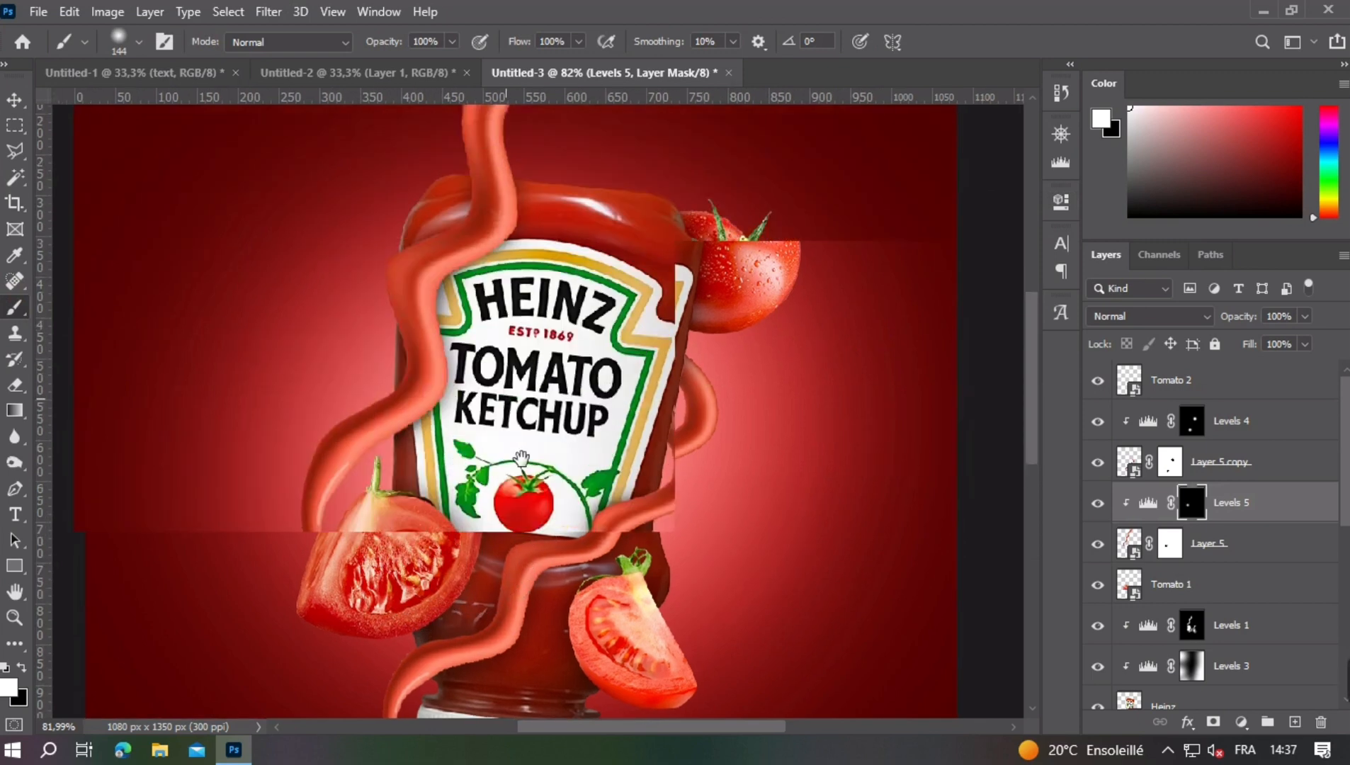
scroll(532, 467, down, 1)
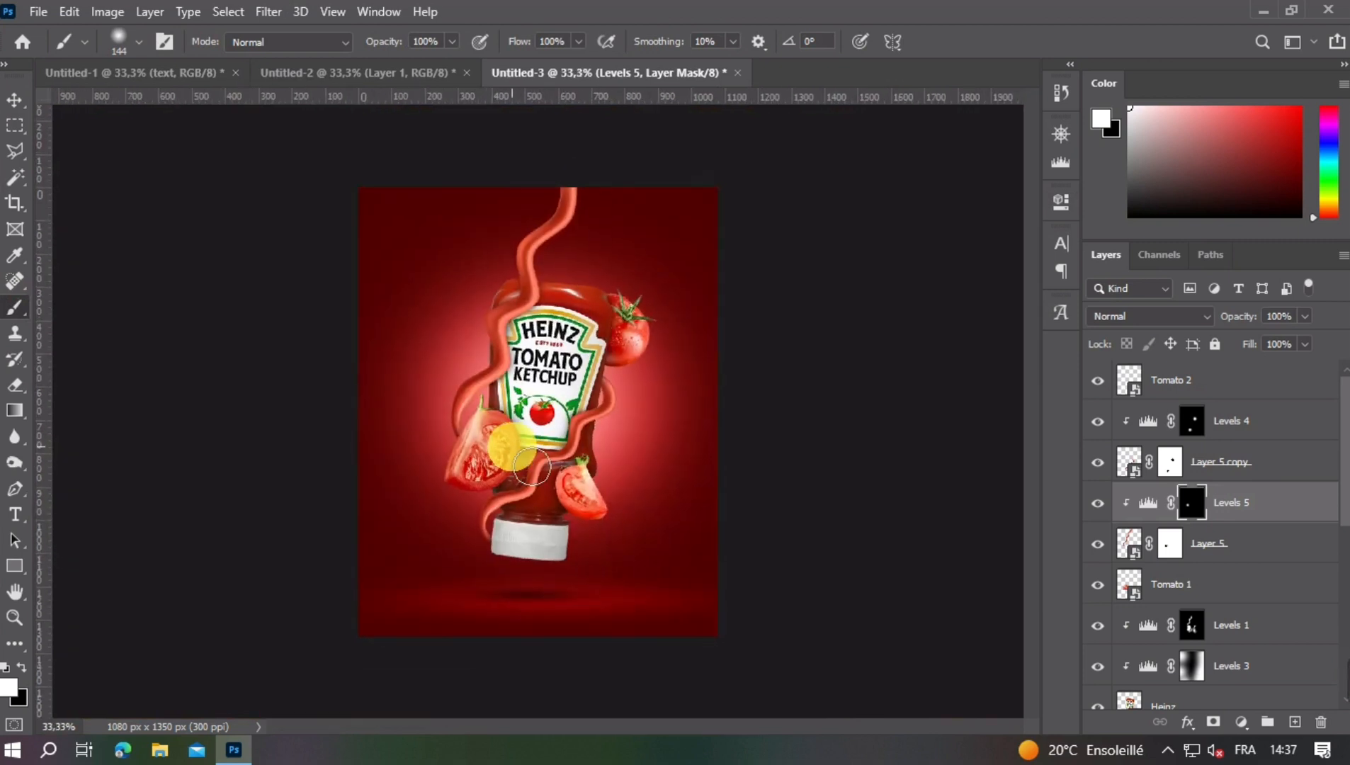
click(14, 100)
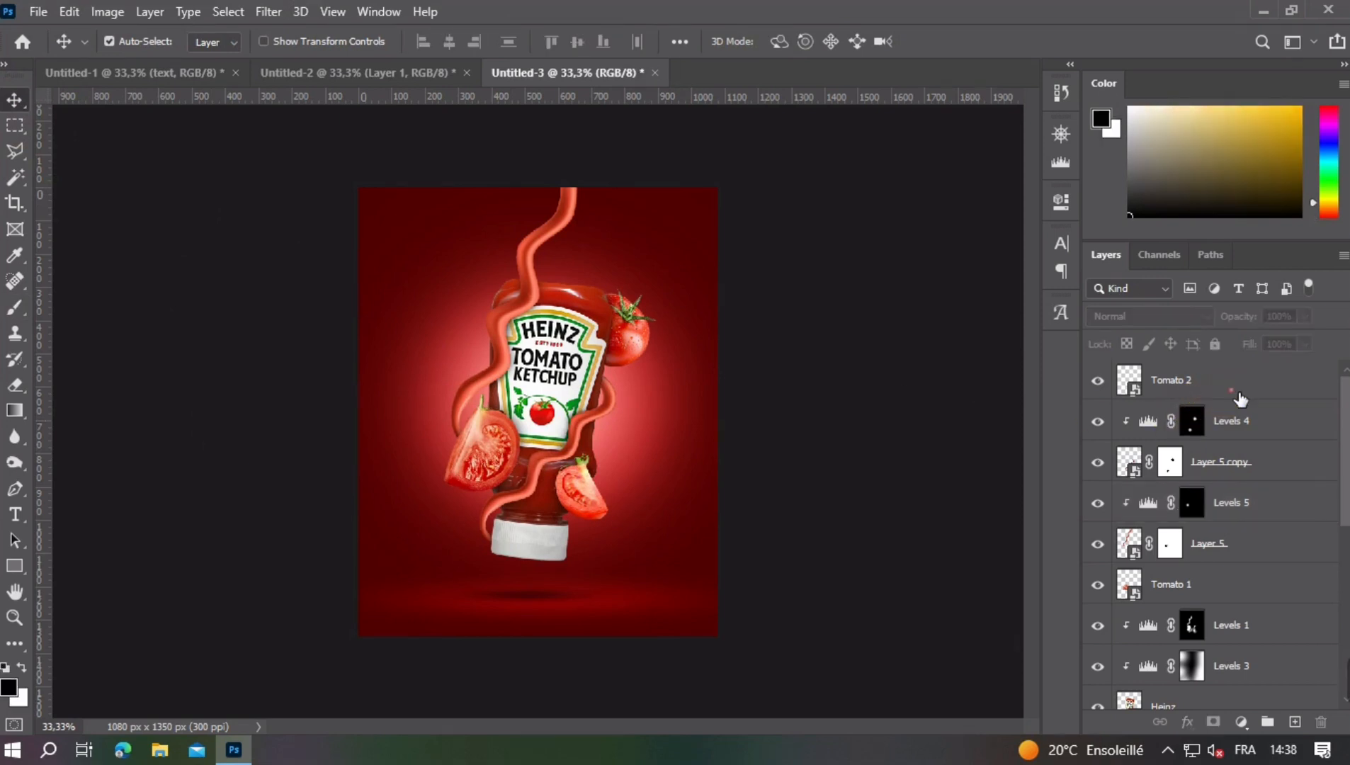
- Bring the fries layer from the Untitled-2 document into the Untitled-3 poster, placing it directly above Layer 4
click(1237, 392)
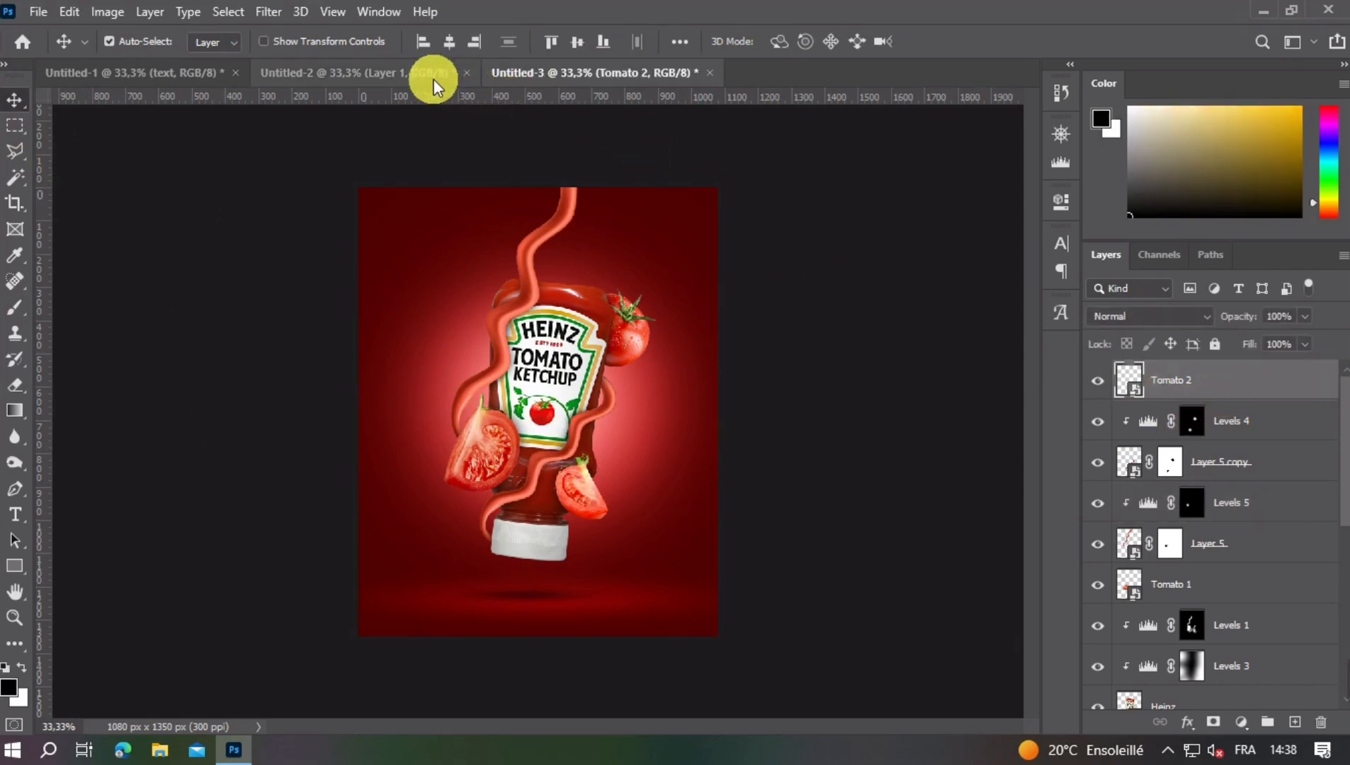
scroll(1160, 518, down, 3)
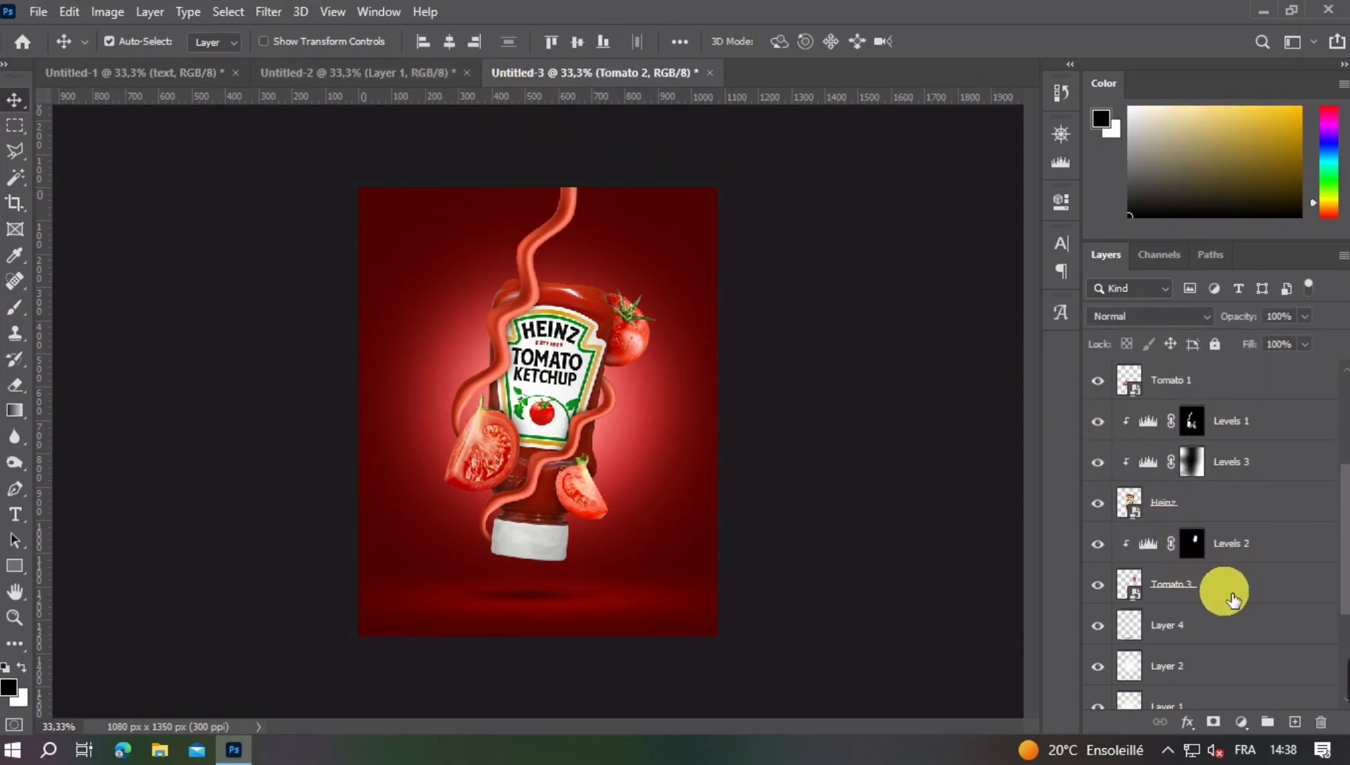
click(1214, 619)
click(377, 73)
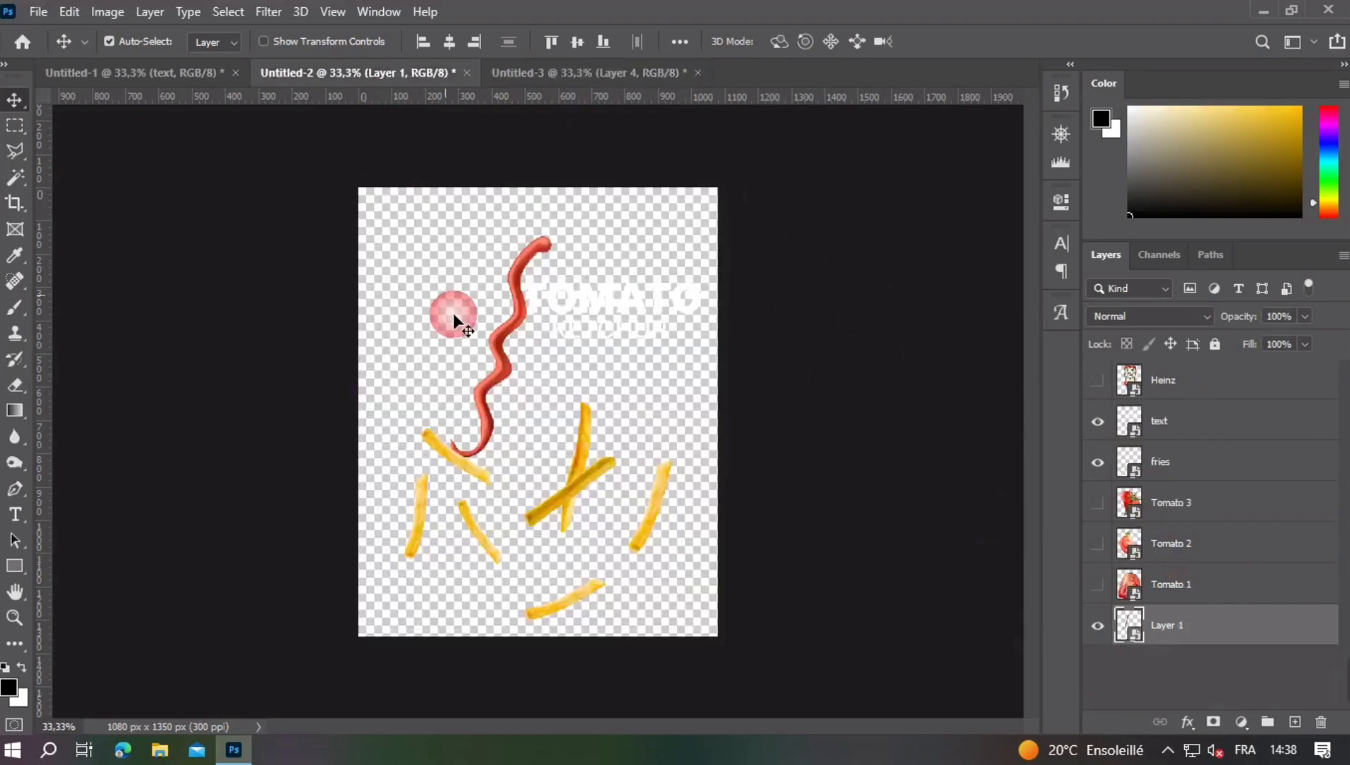
drag(563, 465, 577, 449)
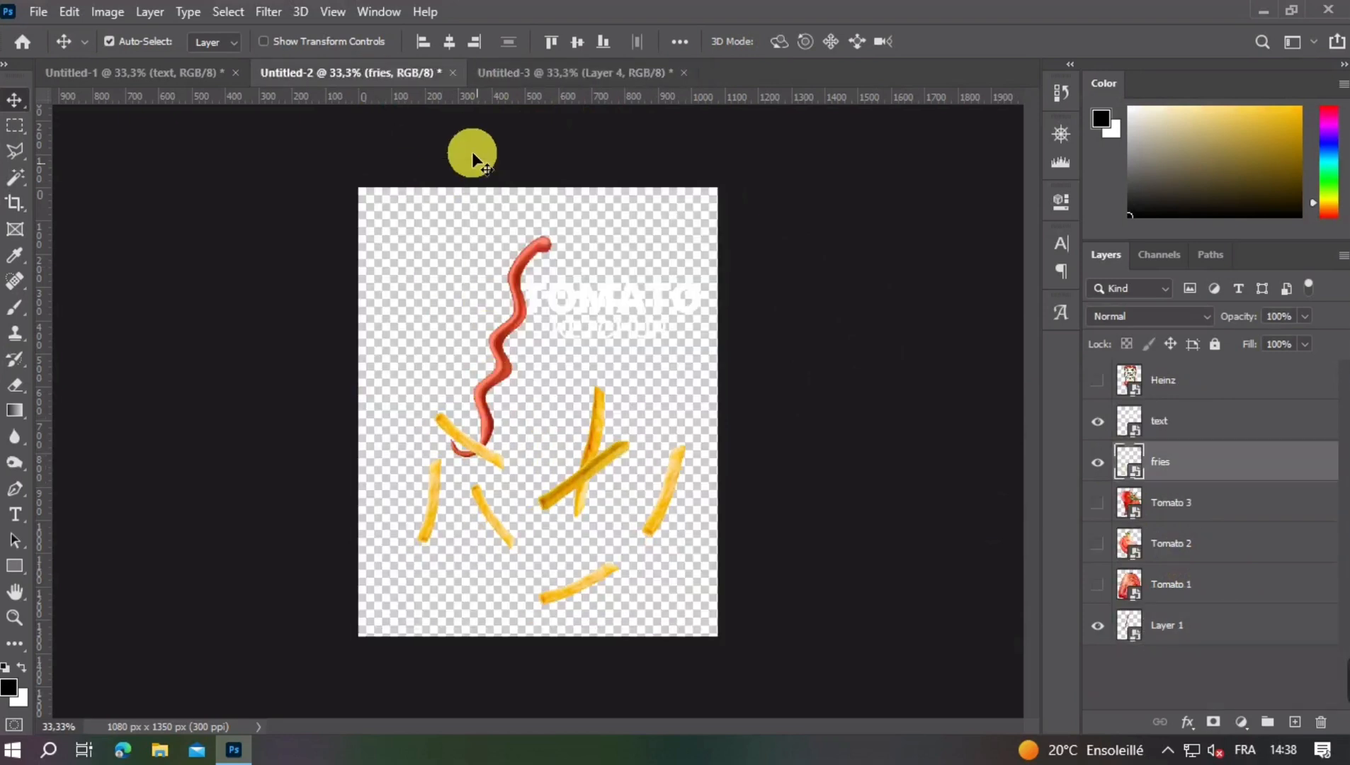
drag(516, 75, 579, 478)
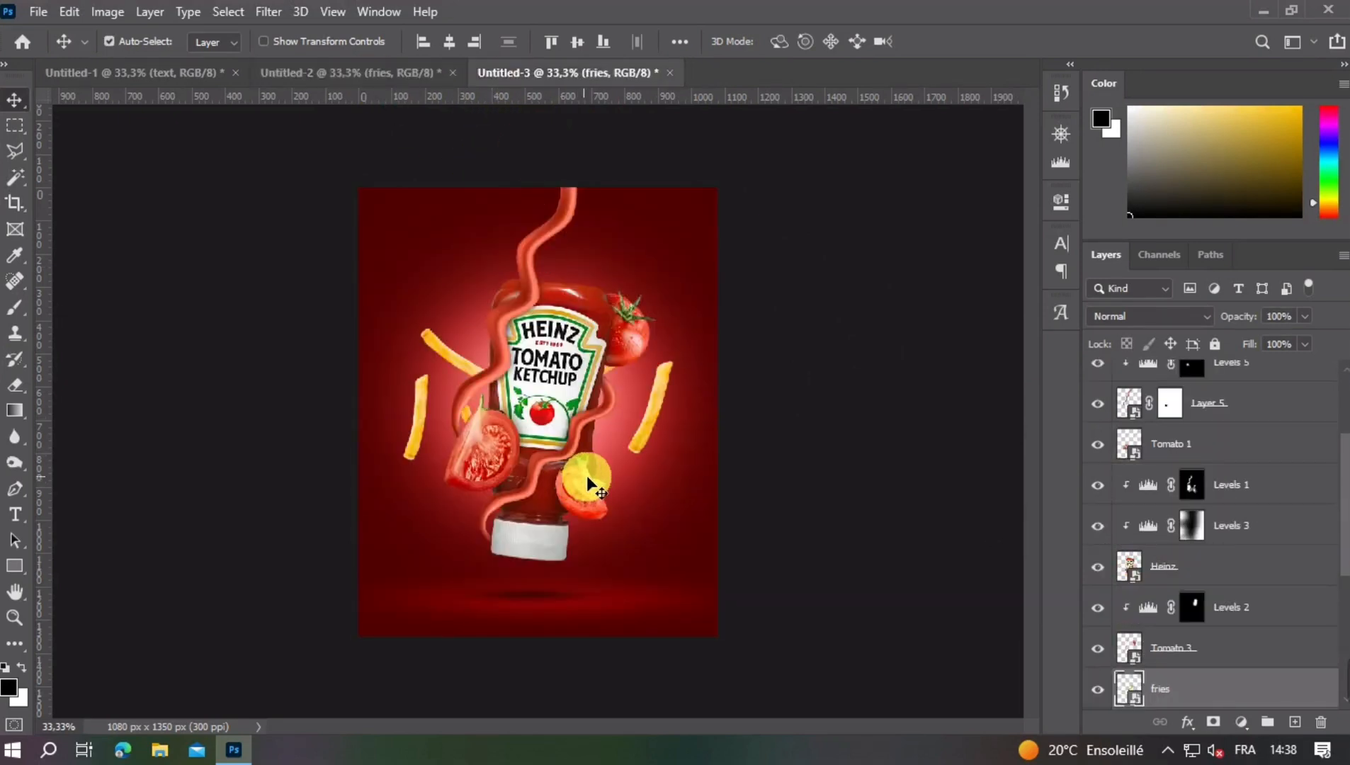
- Rotate the fries counterclockwise and shift them so they scatter around and behind the bottle
key(ctrl+t)
drag(742, 442, 602, 300)
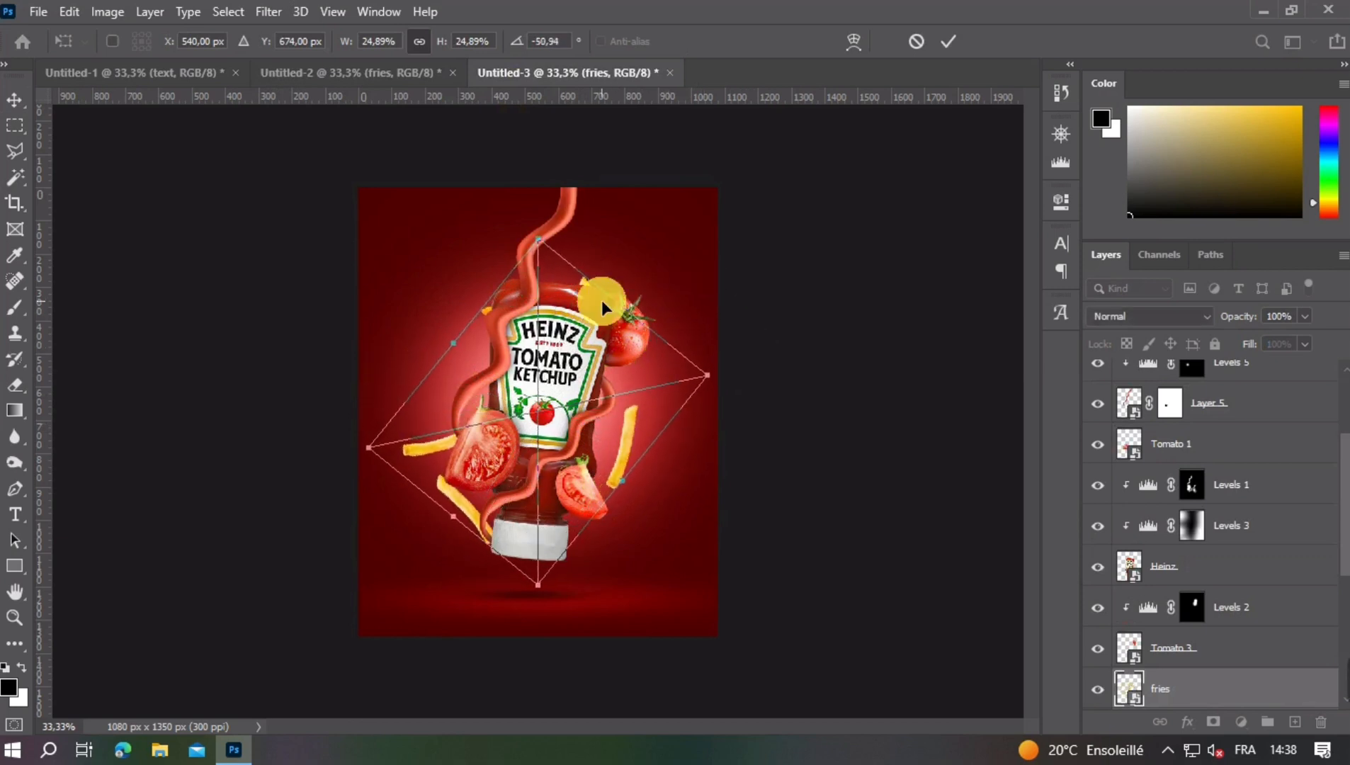
drag(628, 461, 627, 416)
key(Return)
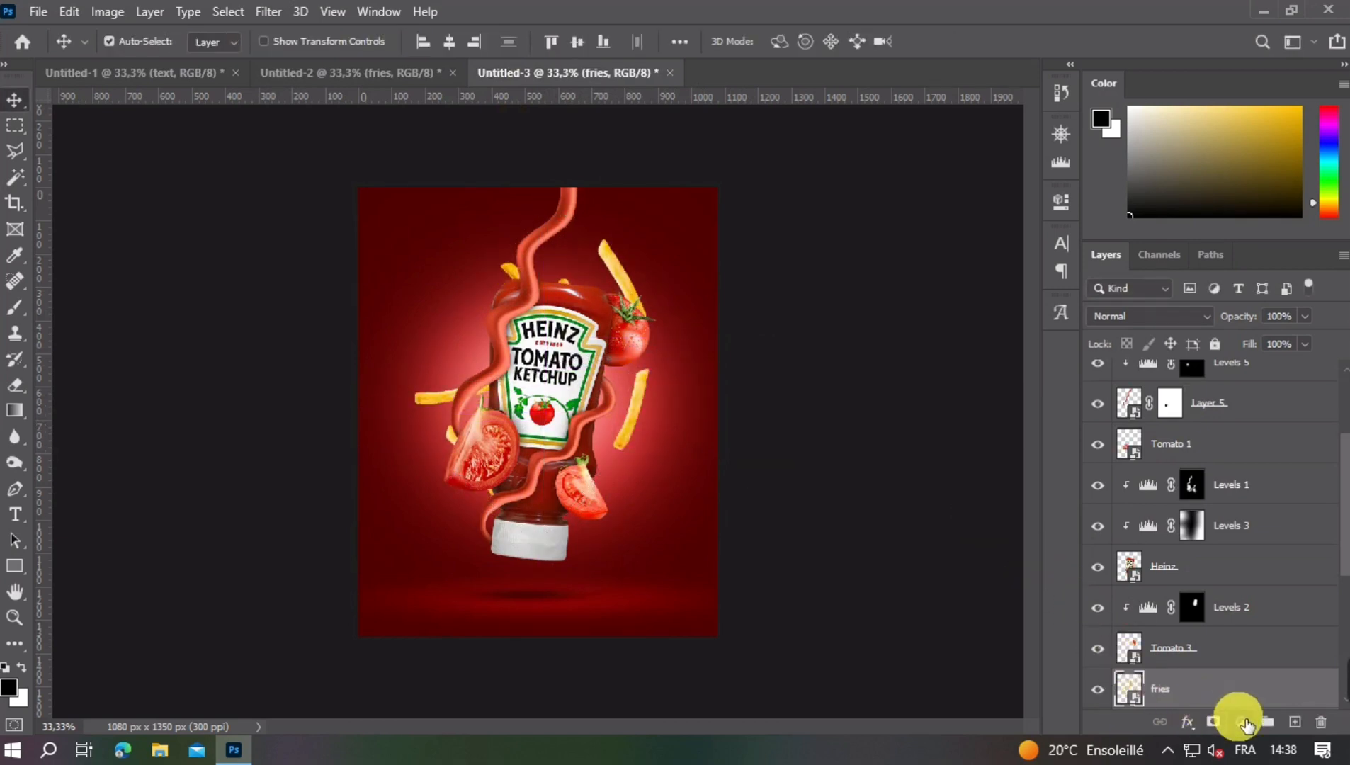
- Rasterize the fries layer and copy the single fry beside the bottle's lower right side onto its own layer using a polygonal selection
right_click(1234, 686)
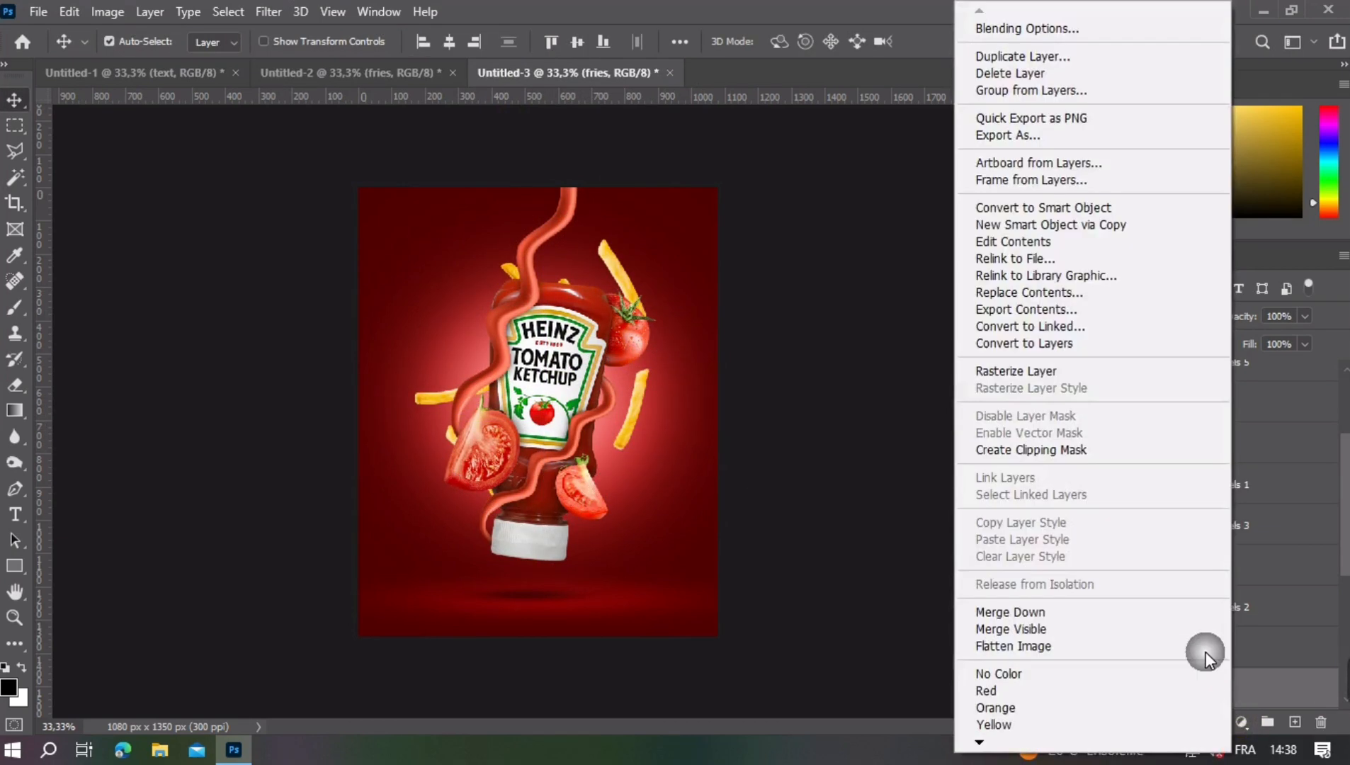
click(1026, 373)
click(15, 151)
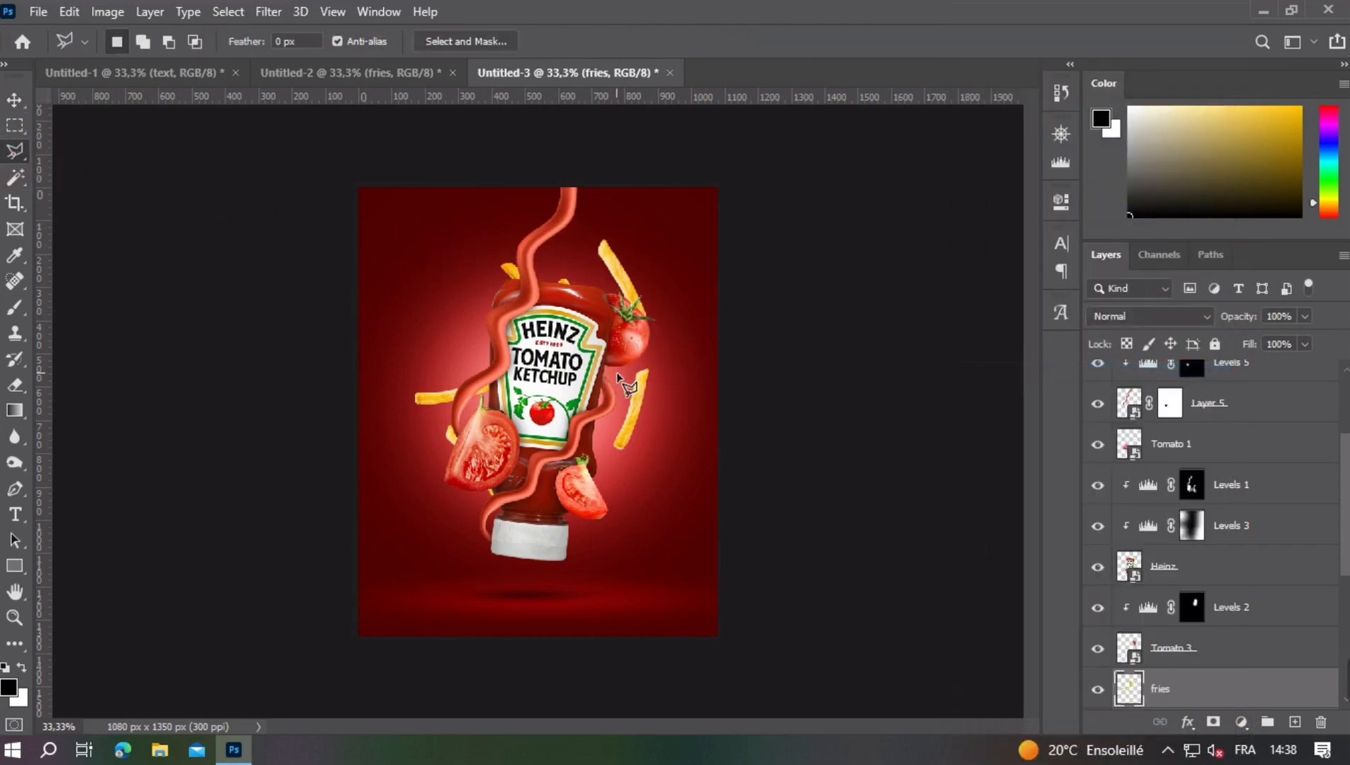
click(673, 354)
click(635, 471)
click(615, 370)
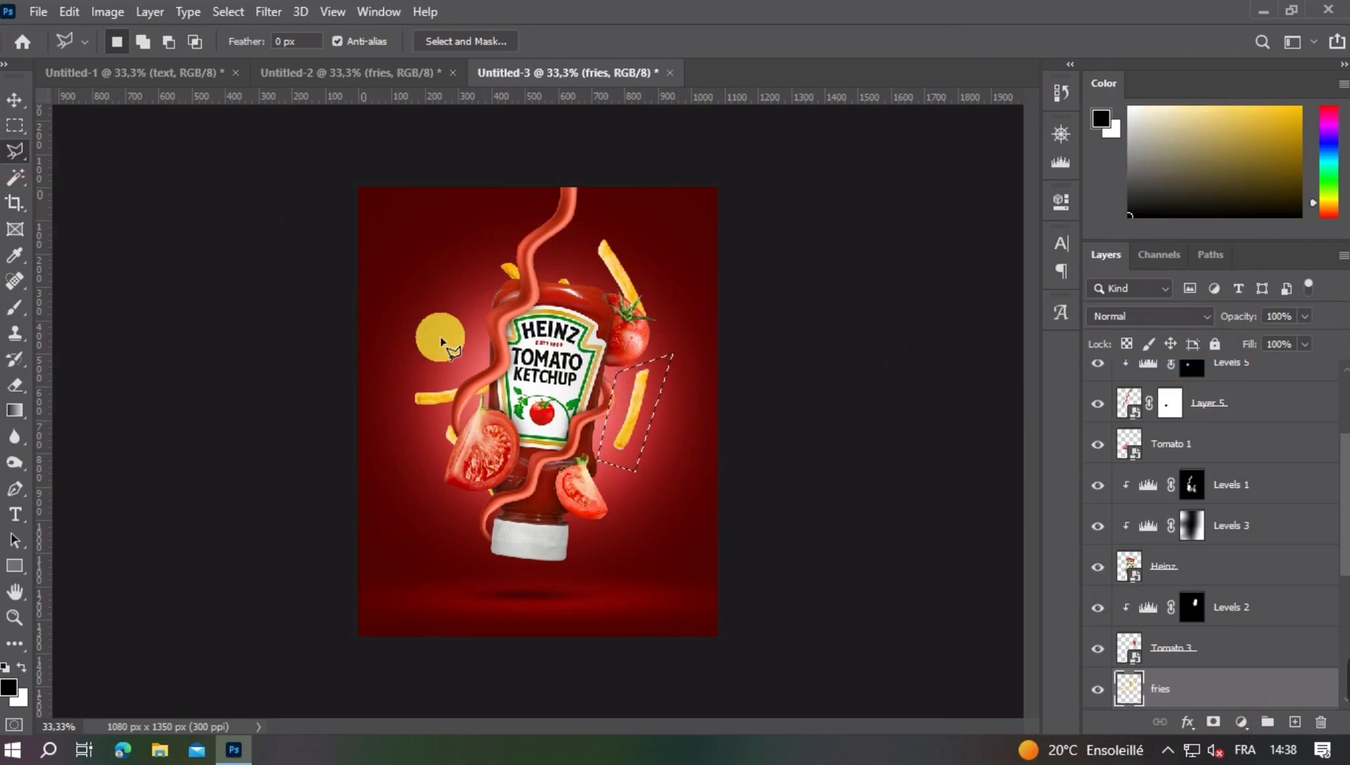
click(11, 104)
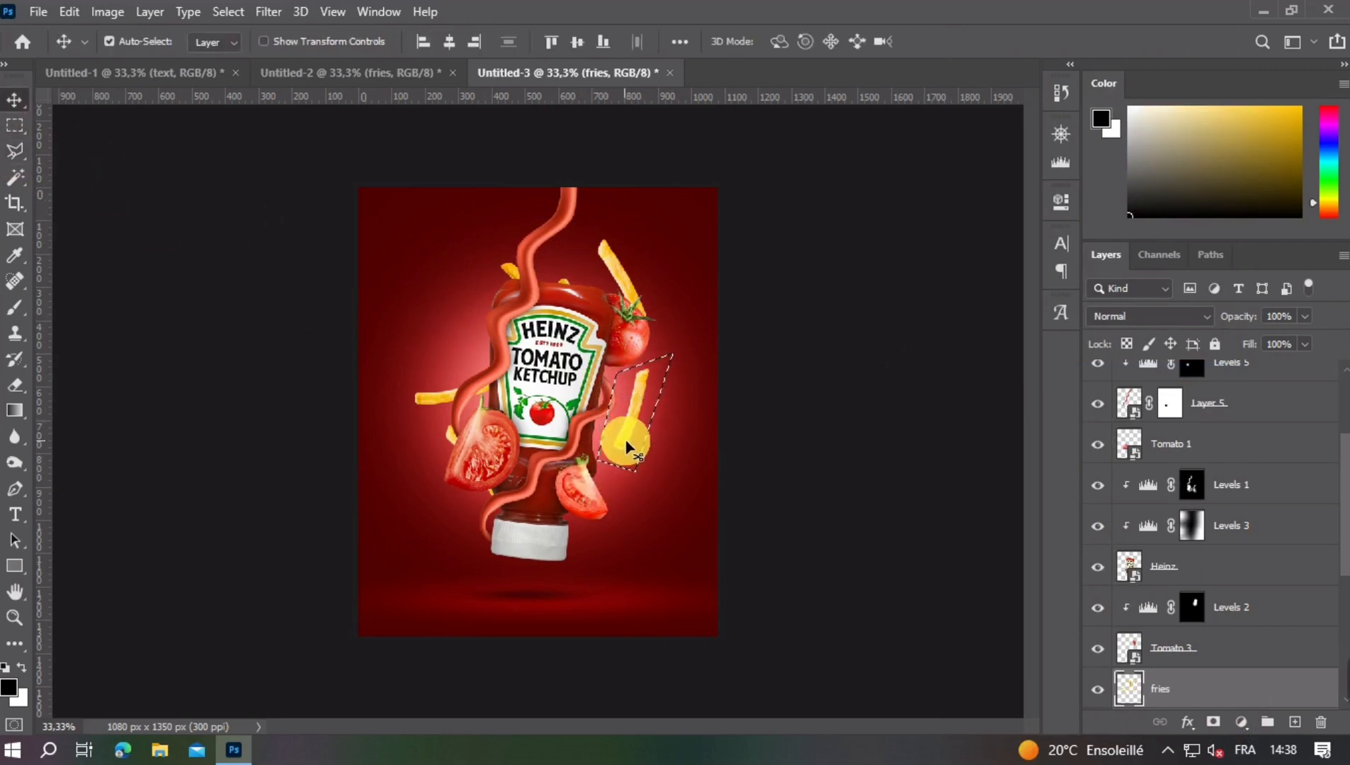
key(ctrl+j)
- Enlarge and rotate the copied fry across the poster's lower-right corner and place a duplicate in the upper-left corner
drag(628, 434, 679, 604)
key(ctrl+t)
drag(774, 560, 314, 236)
double_click(733, 546)
- Apply a Gaussian Blur with a 7.0 px radius to the large fry in the poster's lower-right corner
click(676, 602)
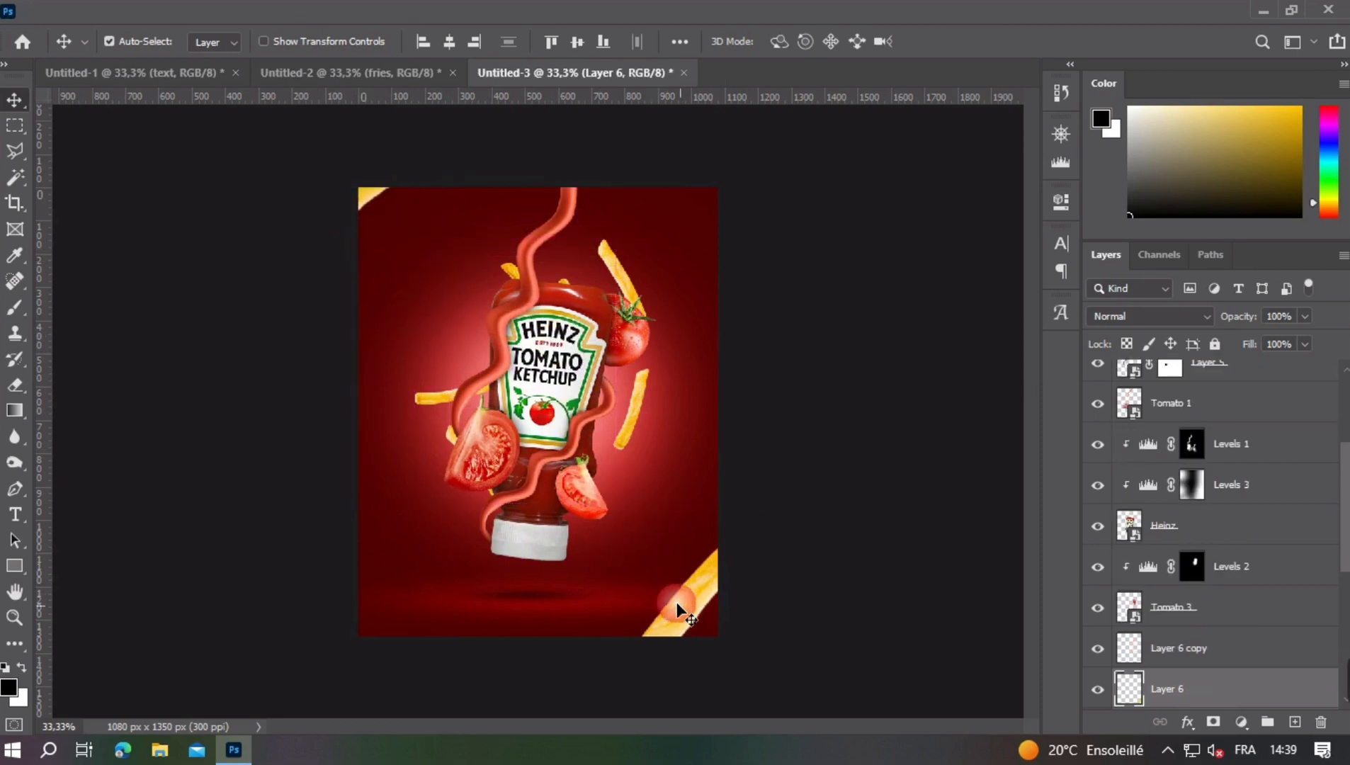
click(270, 12)
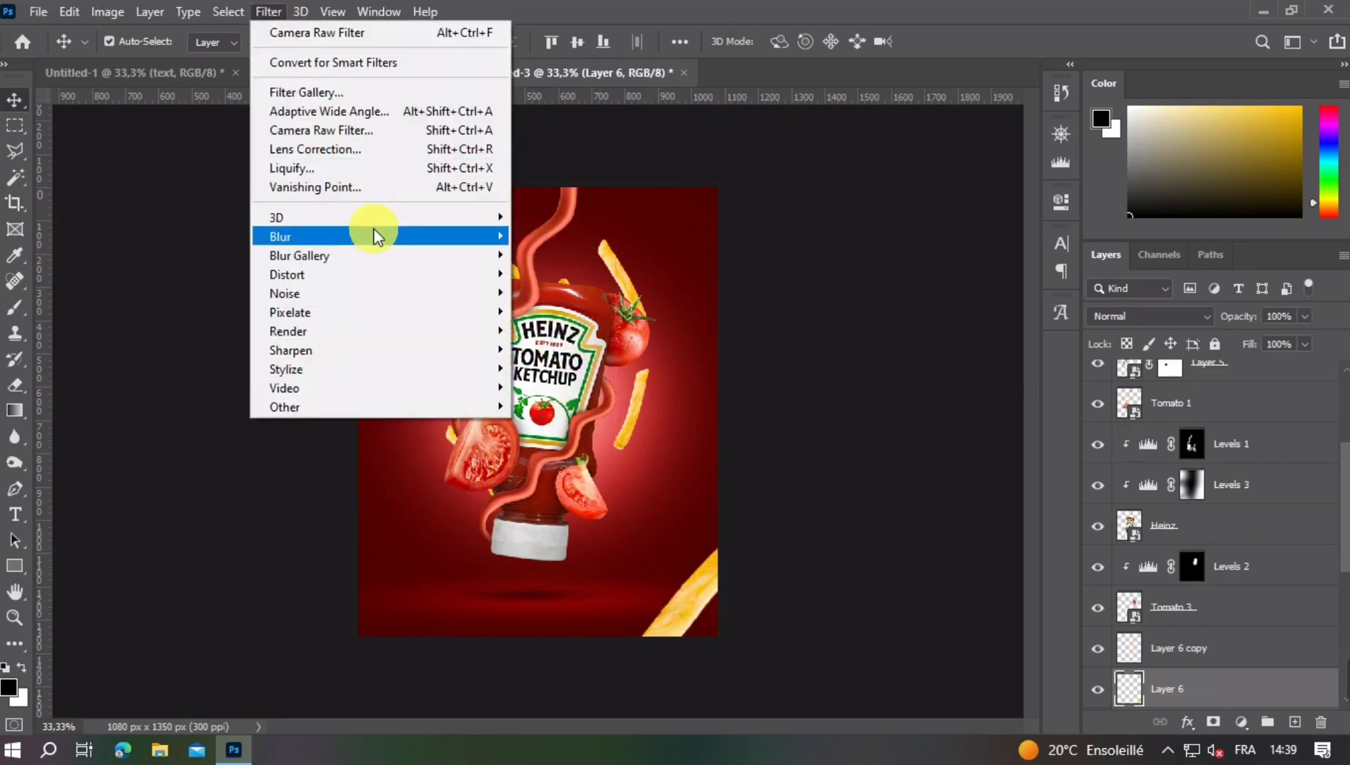
mouse_move(373, 236)
click(588, 312)
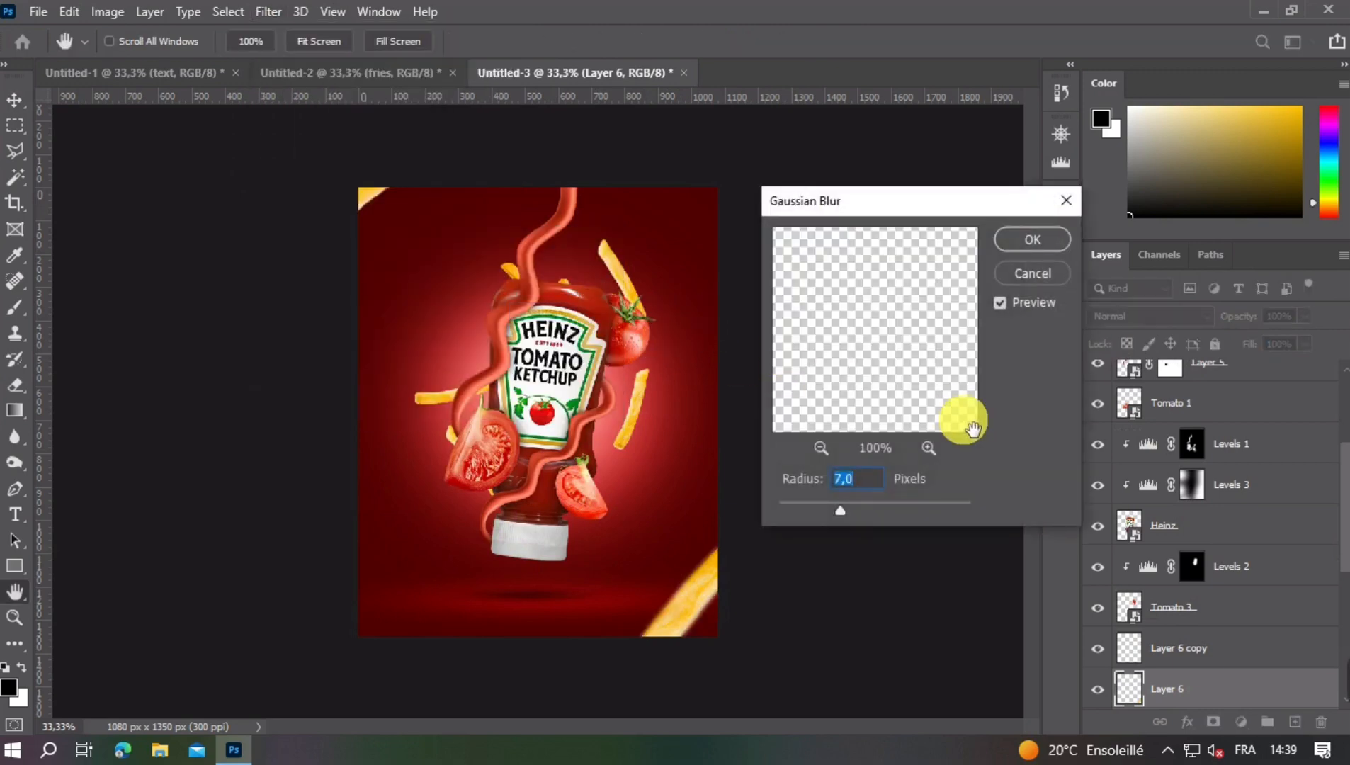
key(Return)
- Apply a Gaussian Blur to the duplicate fry in the poster's upper-left corner, Layer 6 copy
click(374, 205)
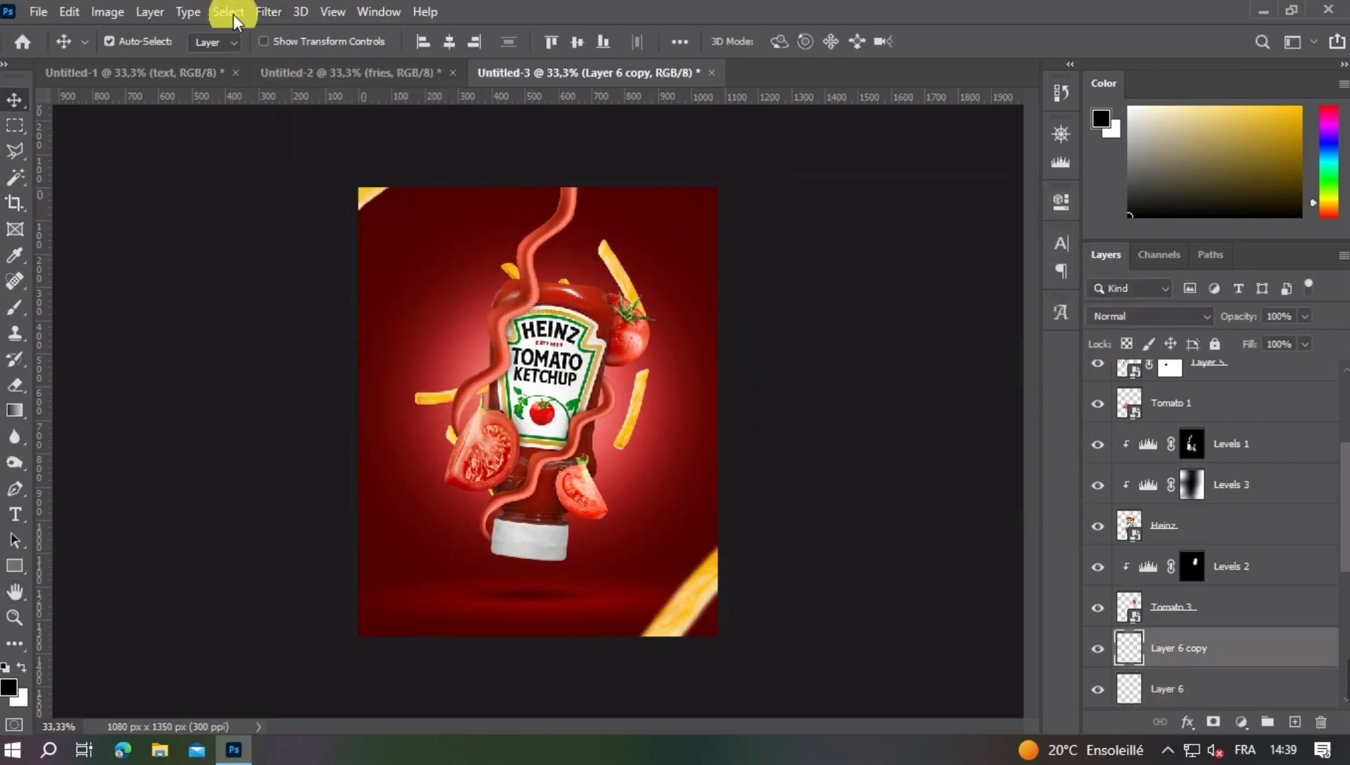
click(269, 12)
mouse_move(348, 231)
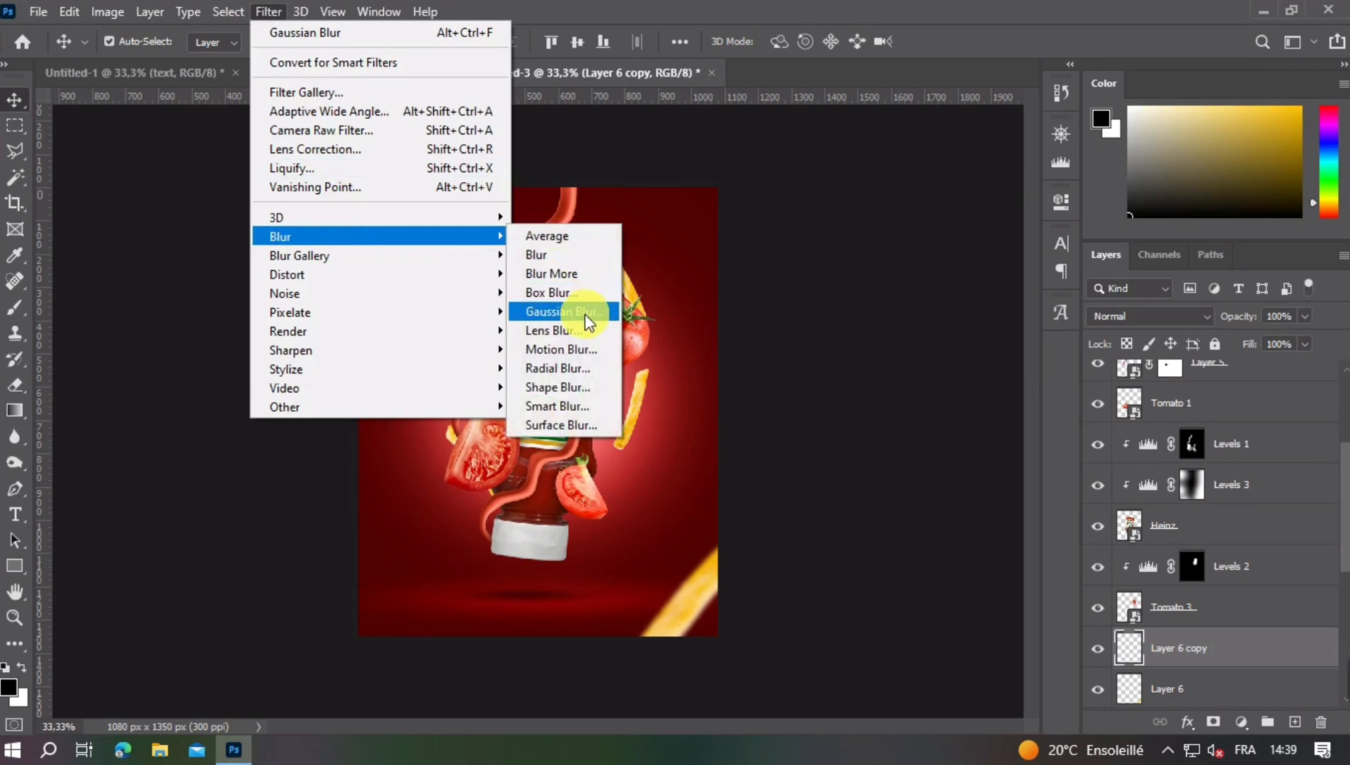
click(588, 312)
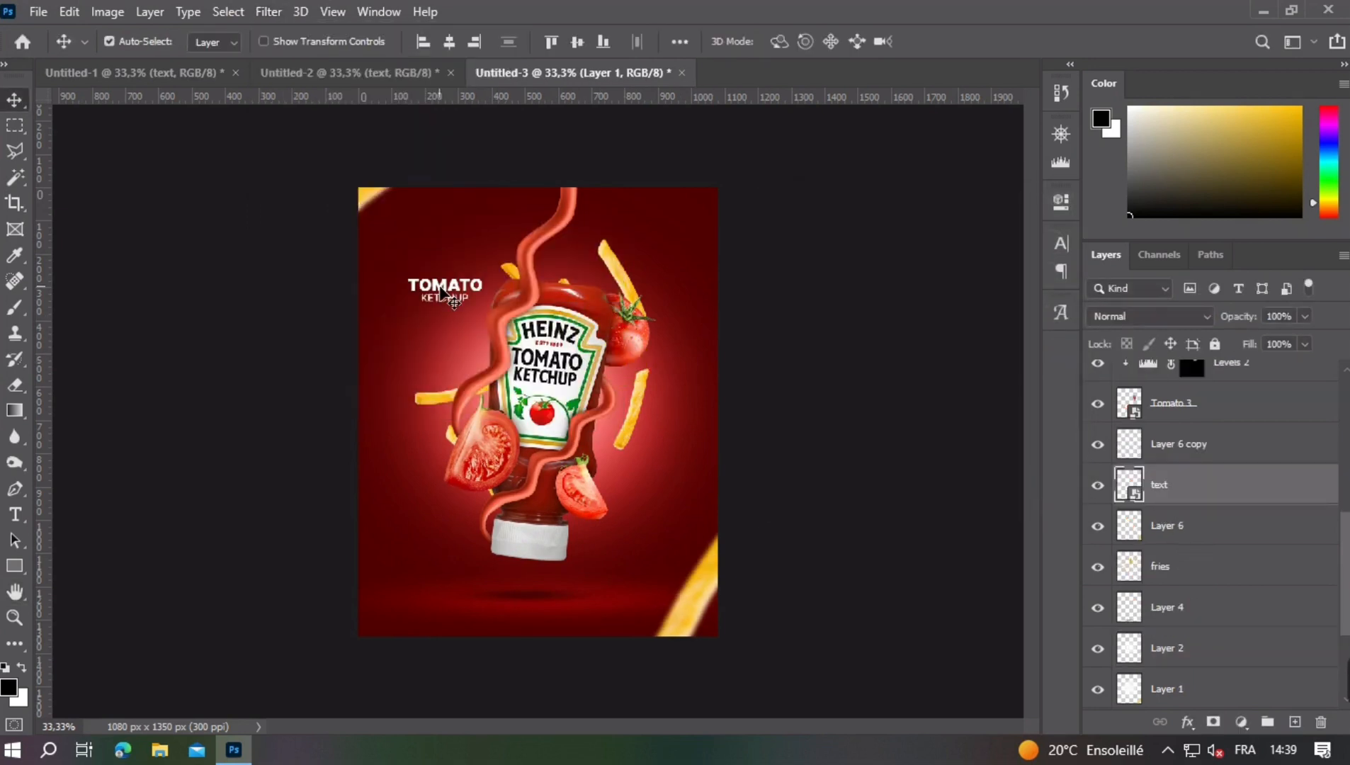
- Position the white TOMATO KETCHUP title in the poster's upper-left area, beside the top of the strand
drag(443, 286, 424, 229)
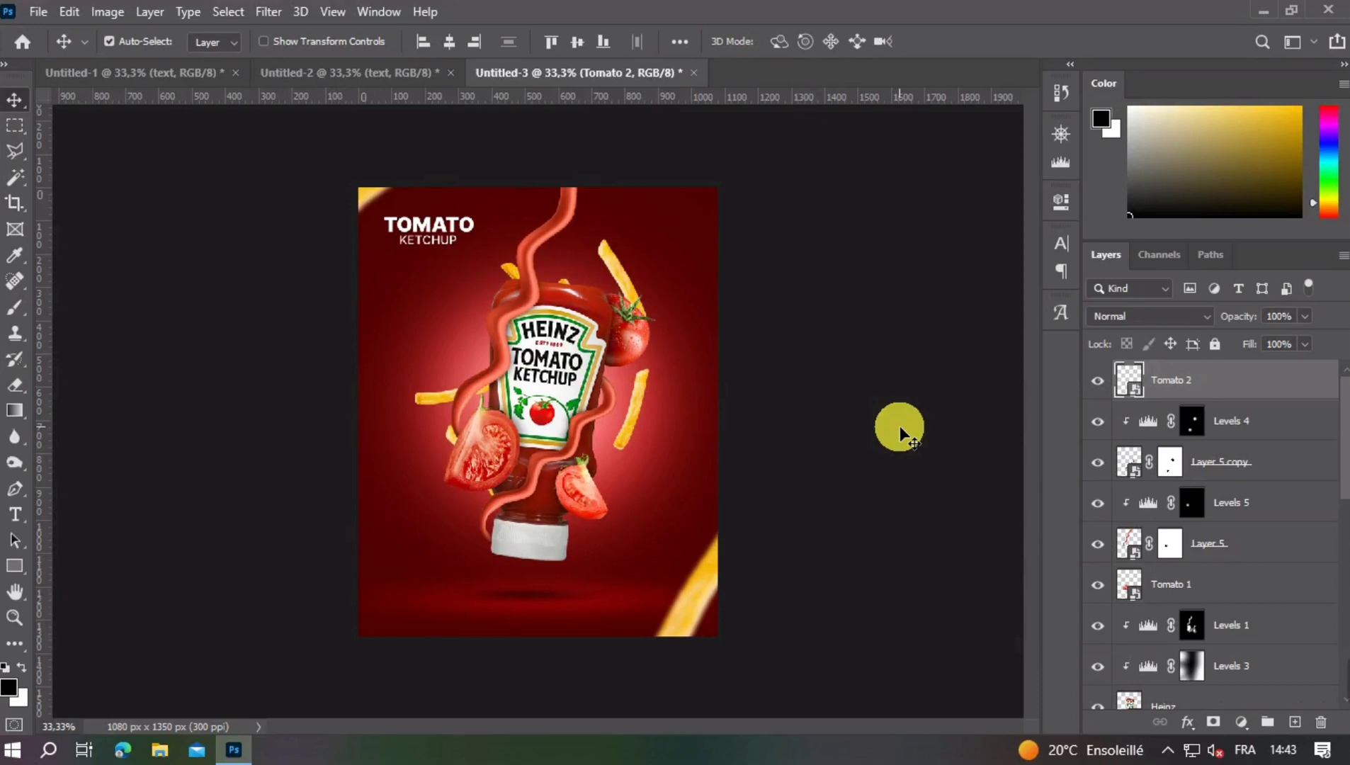
- Stamp all visible layers into a new layer above Tomato 2 and open it in the Camera Raw Filter
key(ctrl+shift+alt+e)
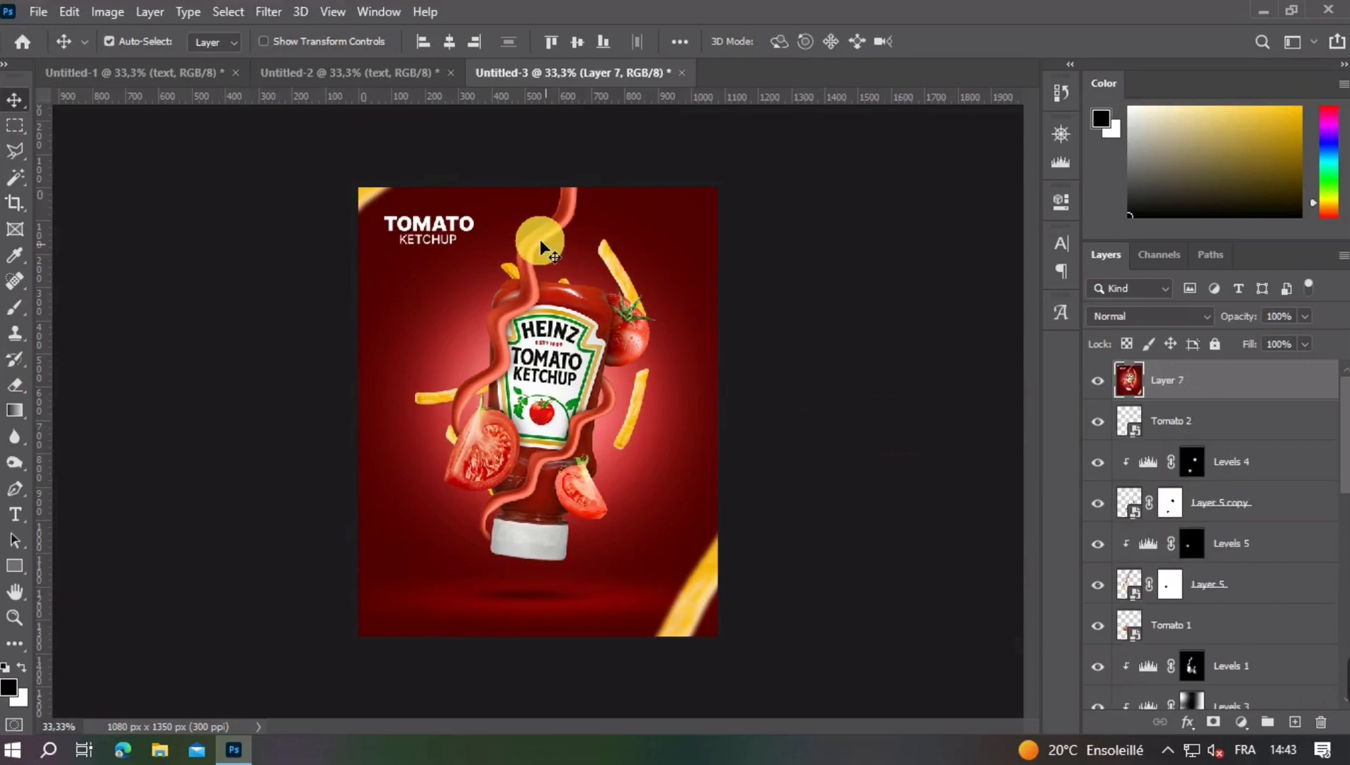
click(269, 12)
click(323, 132)
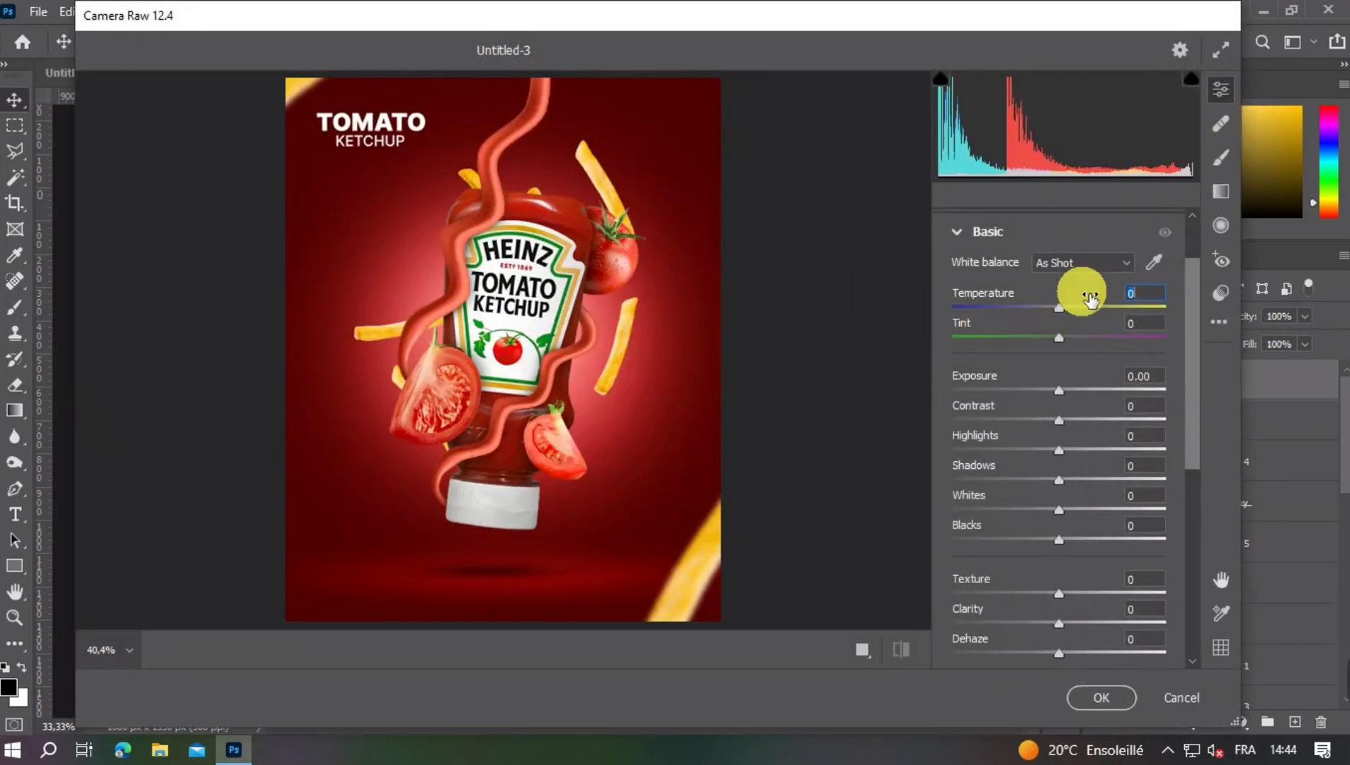
- Warm the poster's white balance by setting Temperature to +10 and Tint to +5
text(10)
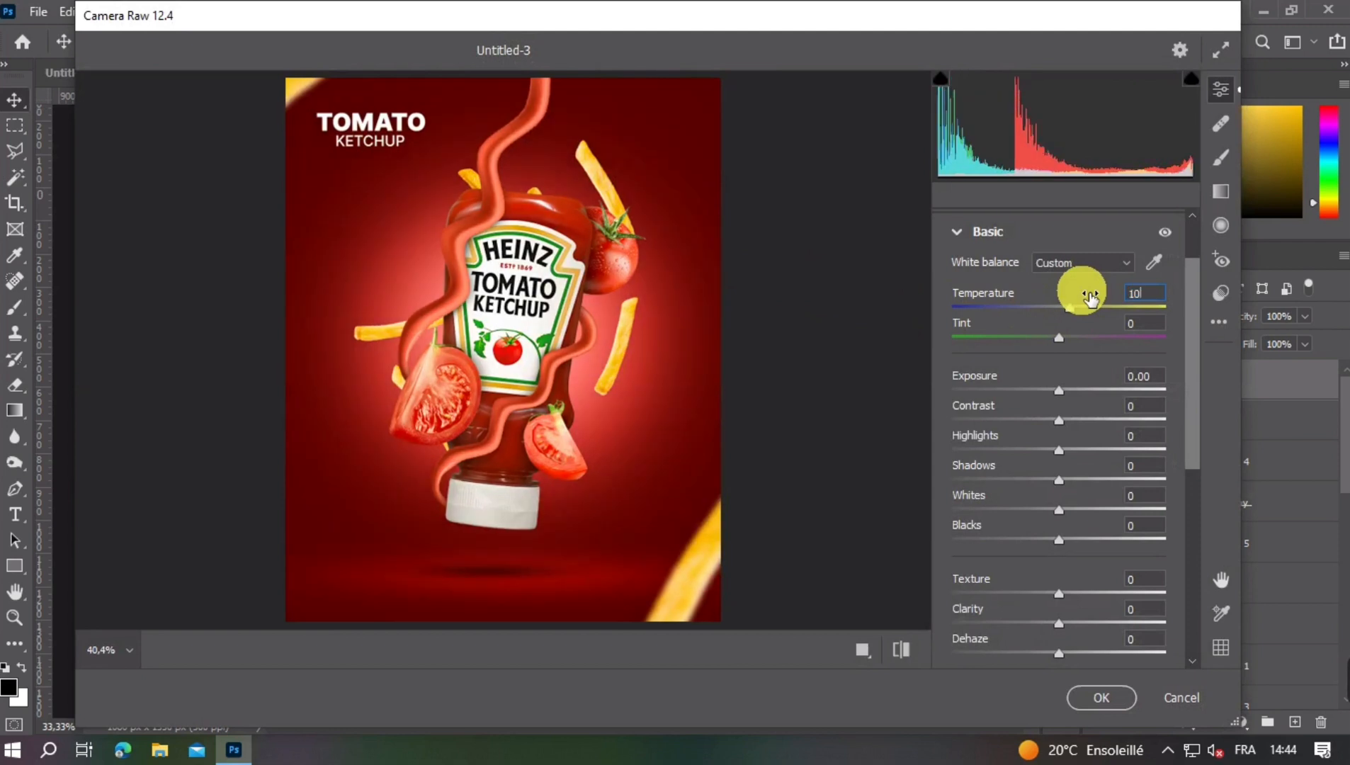
click(1096, 330)
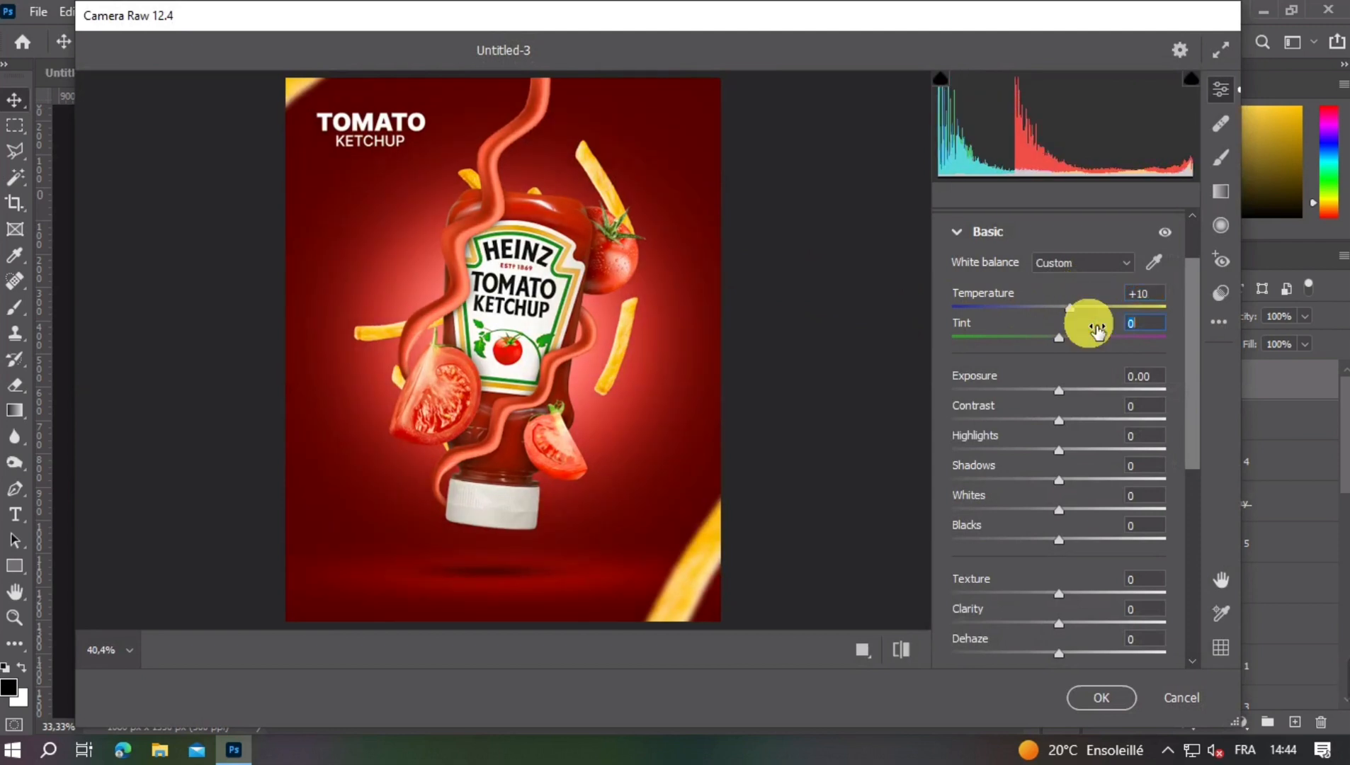
text(5)
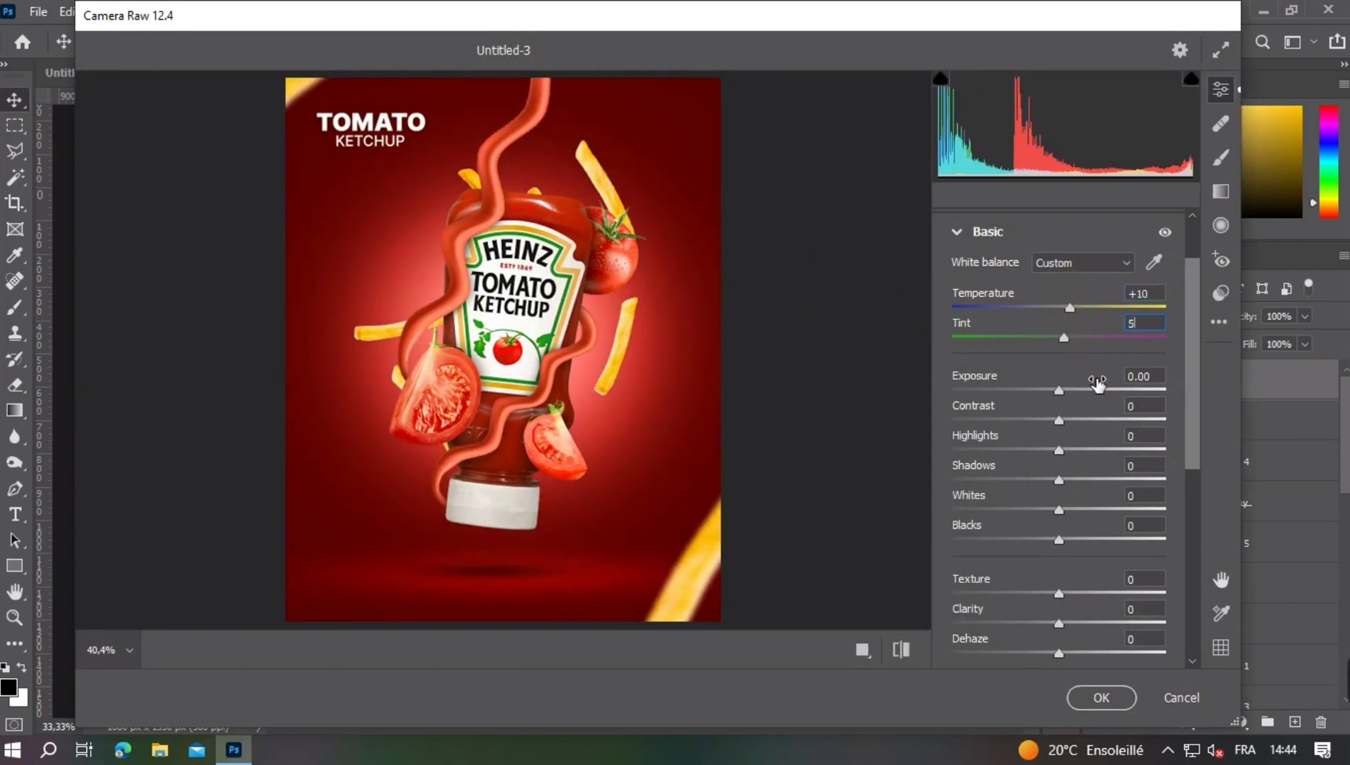
- Set Exposure to +0.10, Contrast to +3 and Highlights to +15 for the merged poster
drag(1097, 383, 1099, 382)
click(1099, 411)
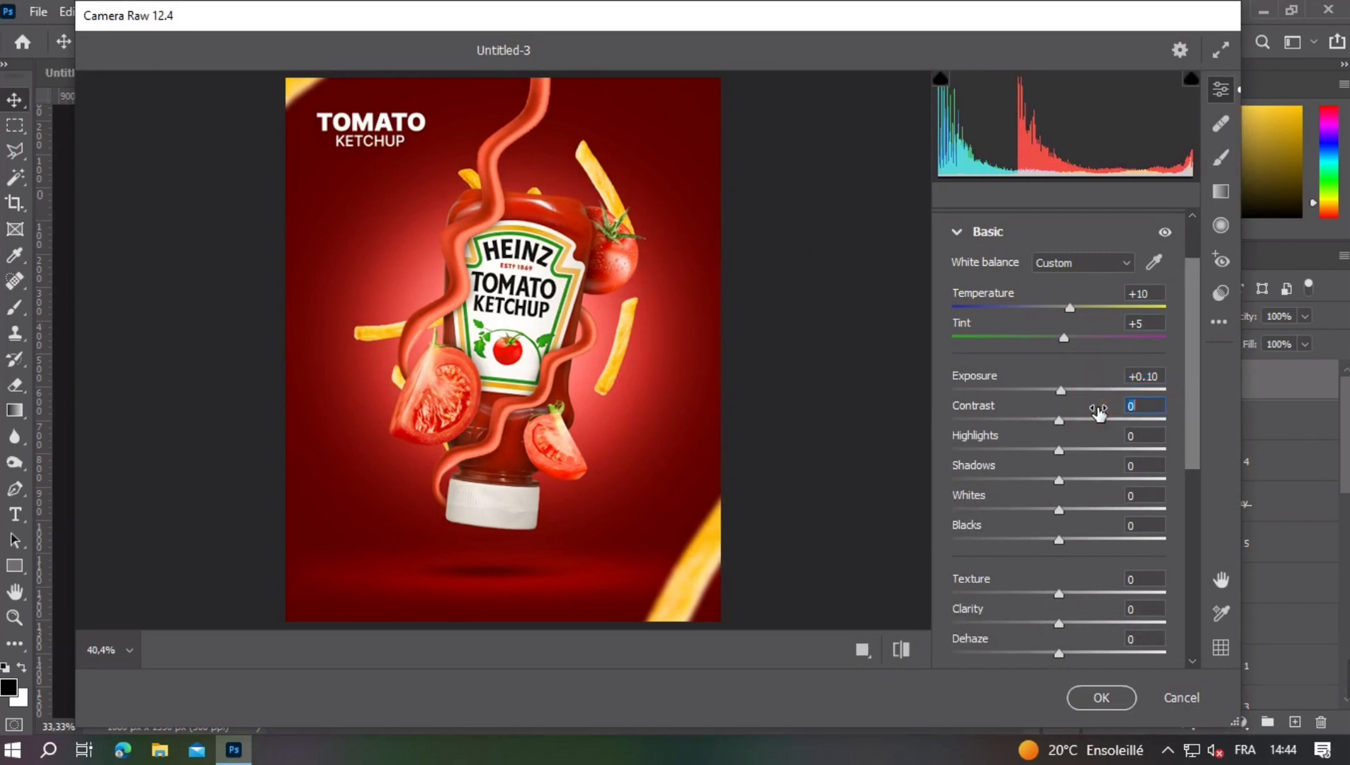
drag(1099, 411, 1106, 431)
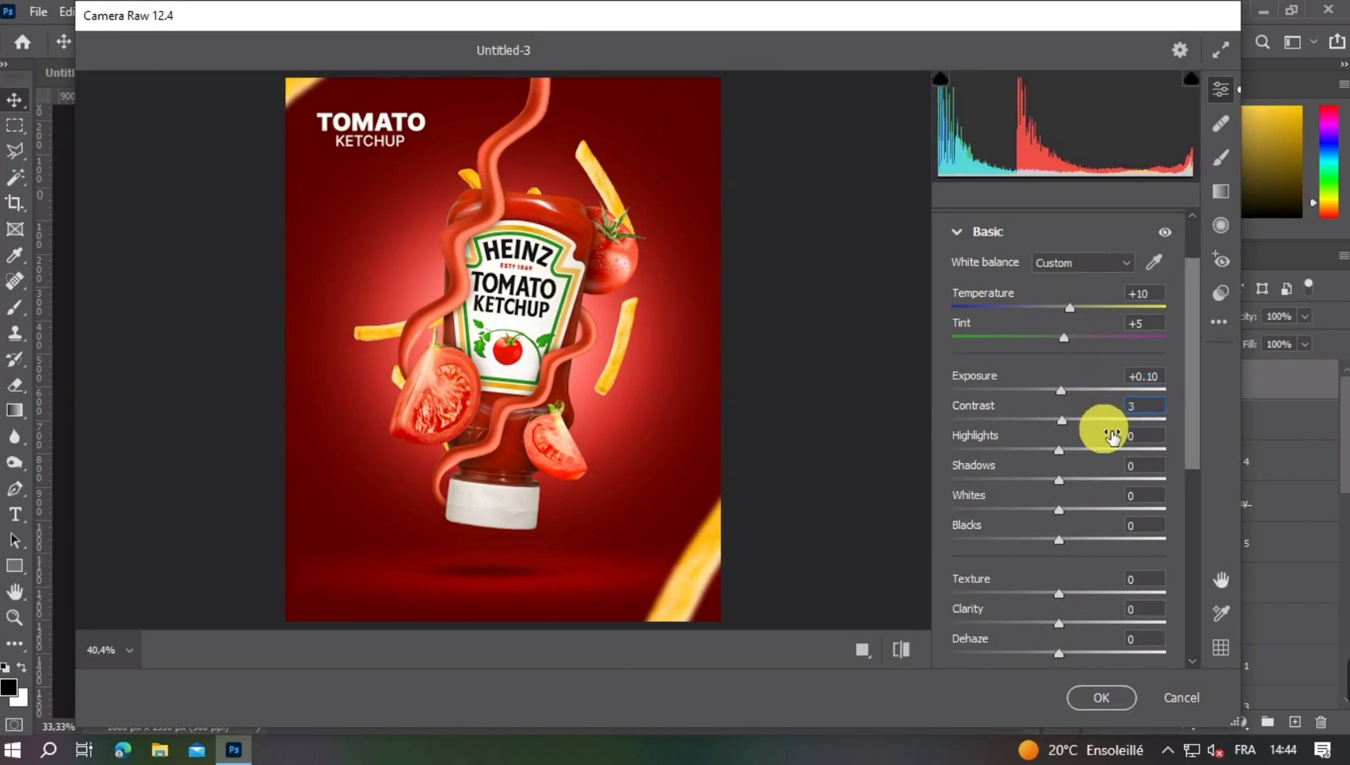
click(1110, 438)
text(1)
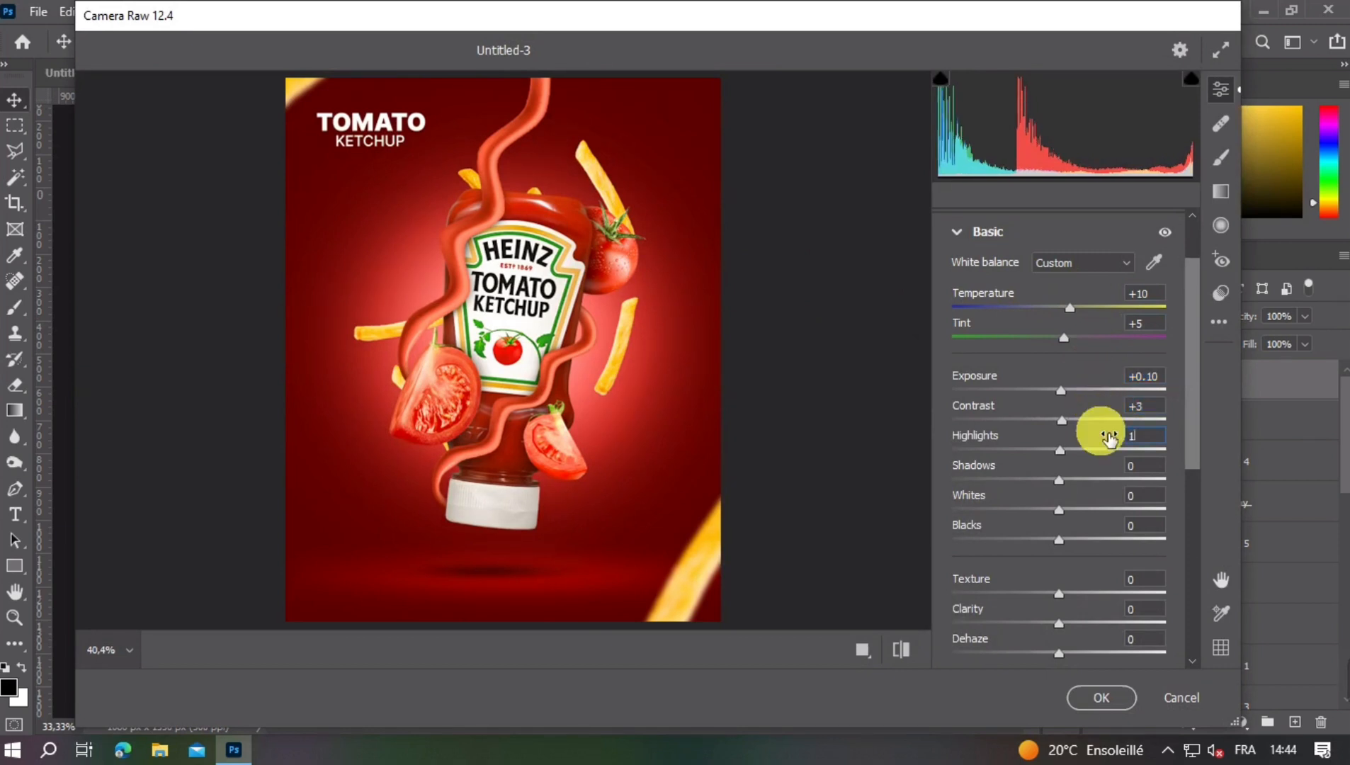
text(5)
- Set Shadows to -5, Whites to +10 and Blacks to -5 to deepen the poster's tonal range
drag(1109, 469, 1106, 470)
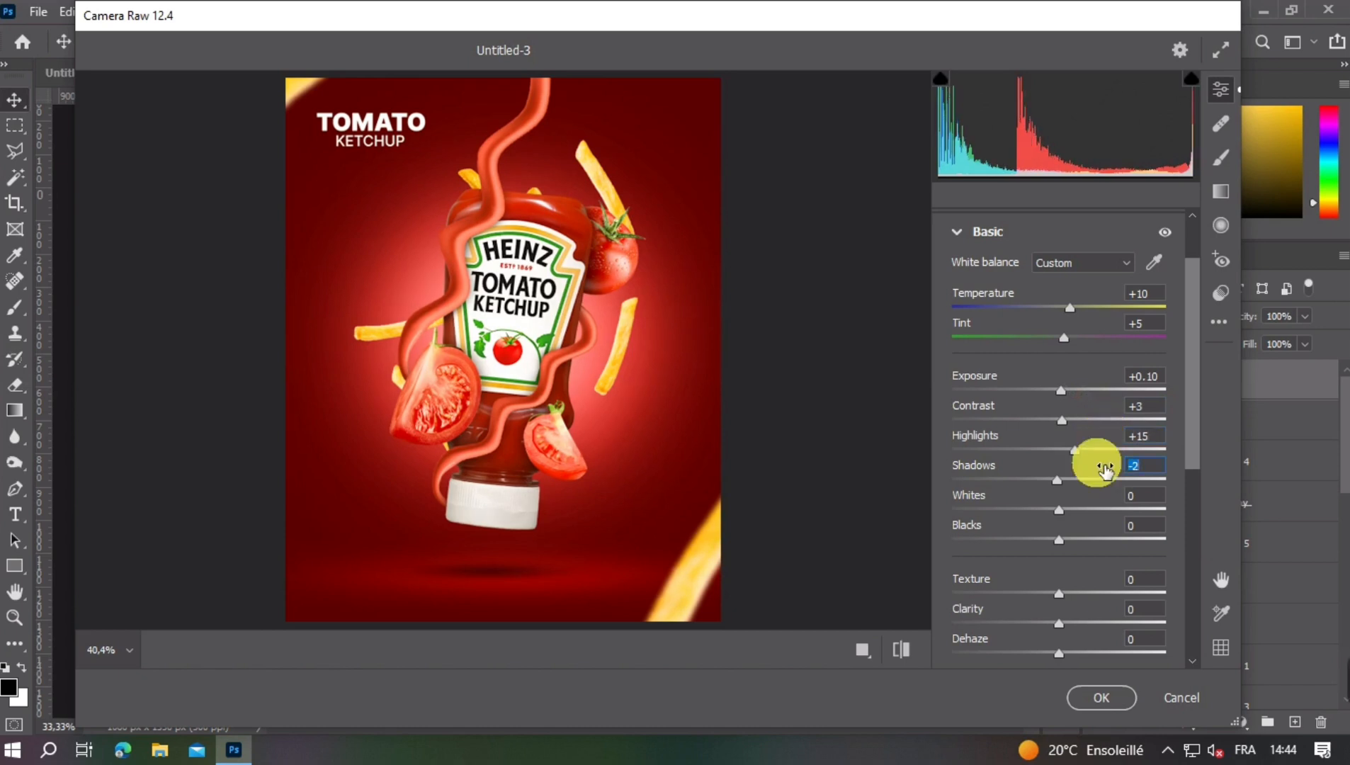
click(1107, 468)
text(-)
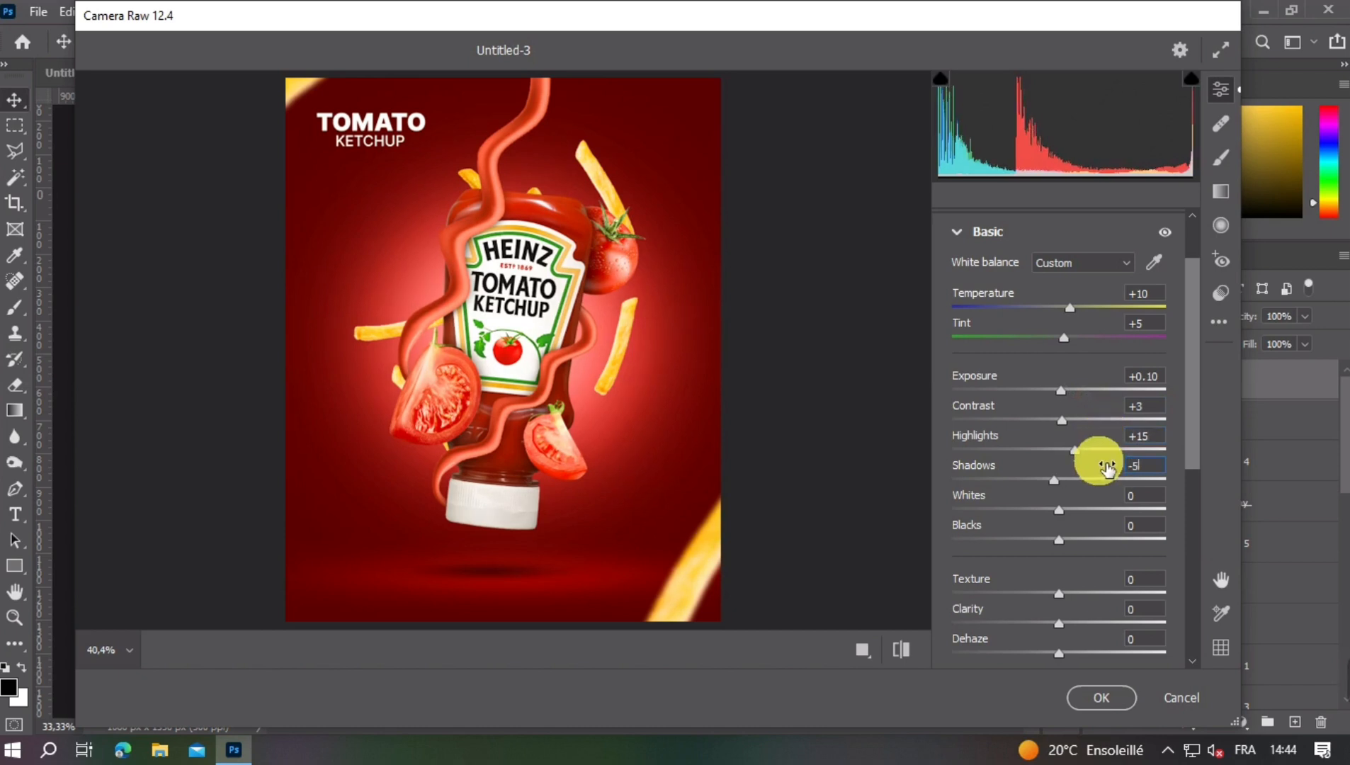
click(1112, 507)
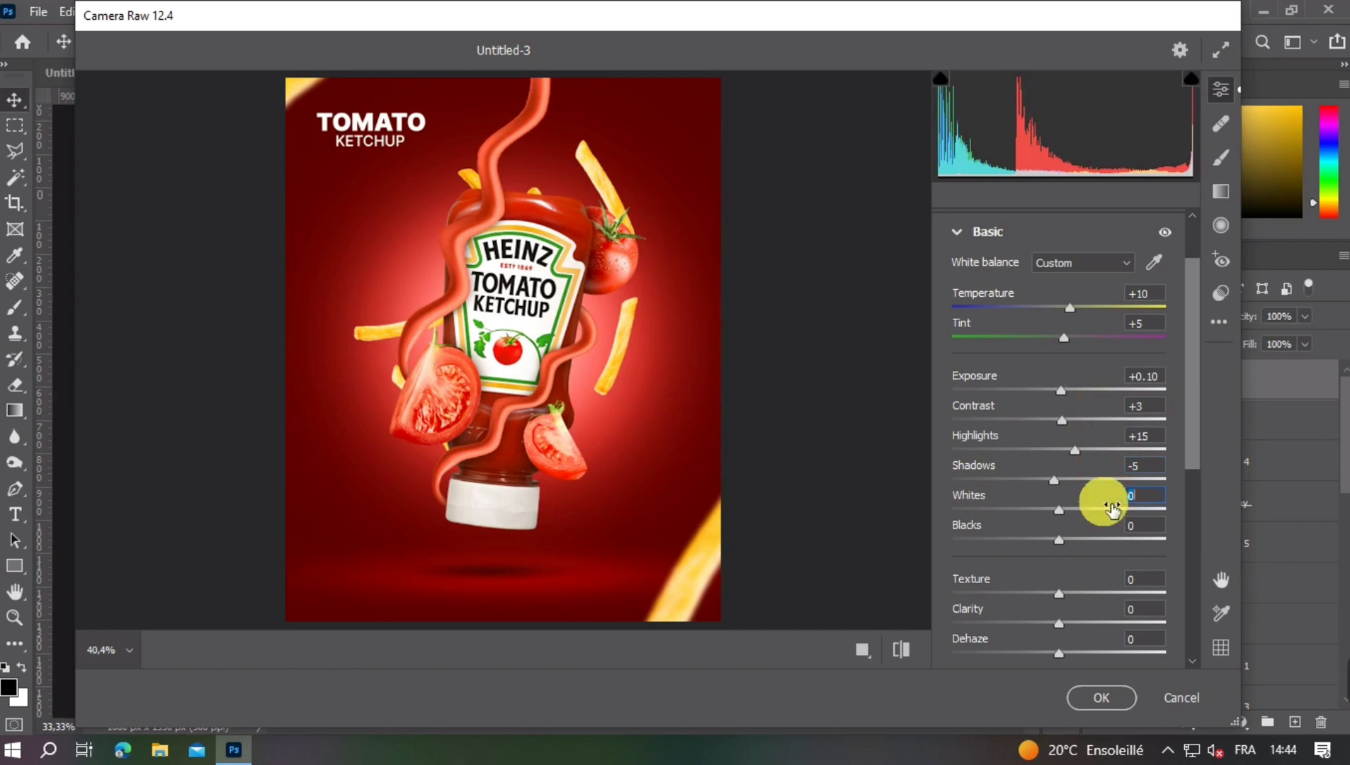
click(1111, 533)
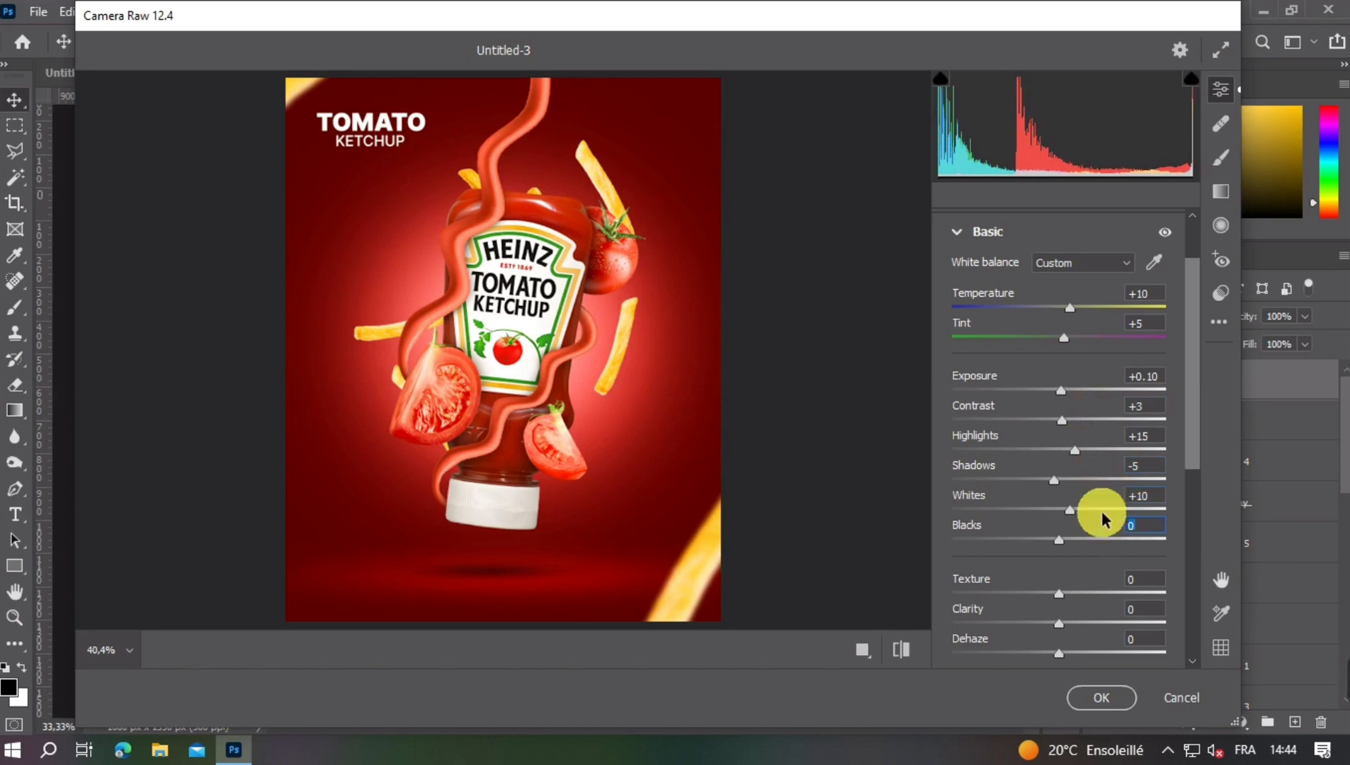
text(-5)
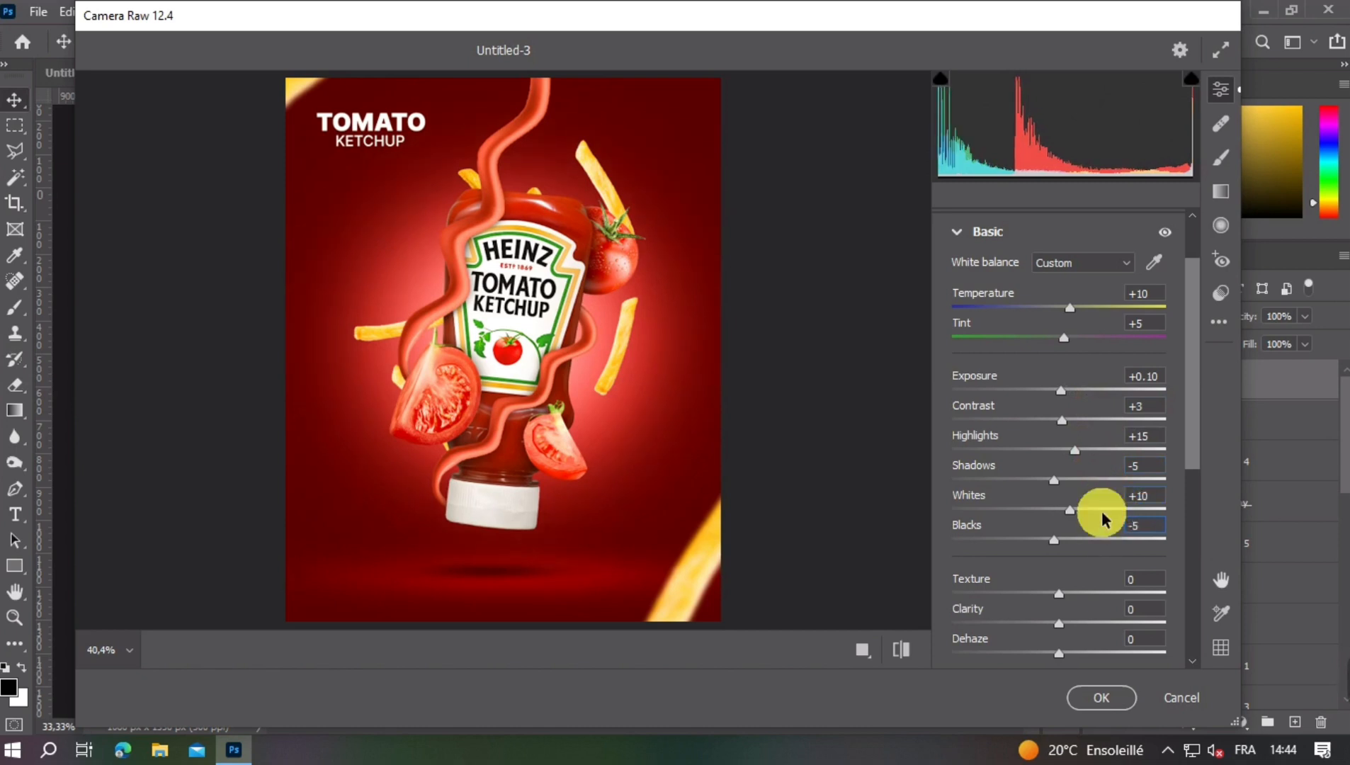
- Set Texture to +10 and Clarity to +5 to bring out the poster's detail
click(1077, 587)
text(10)
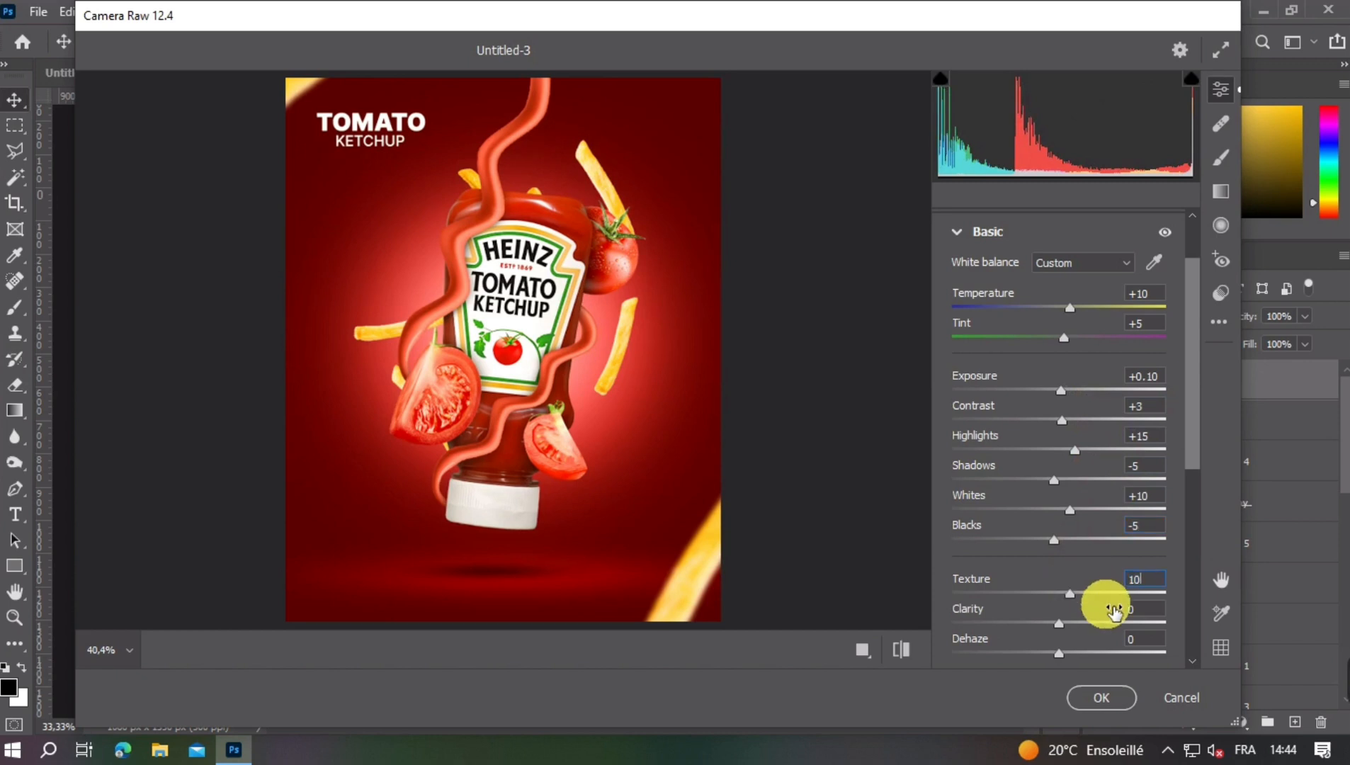
click(1111, 615)
text(5)
scroll(1062, 560, down, 5)
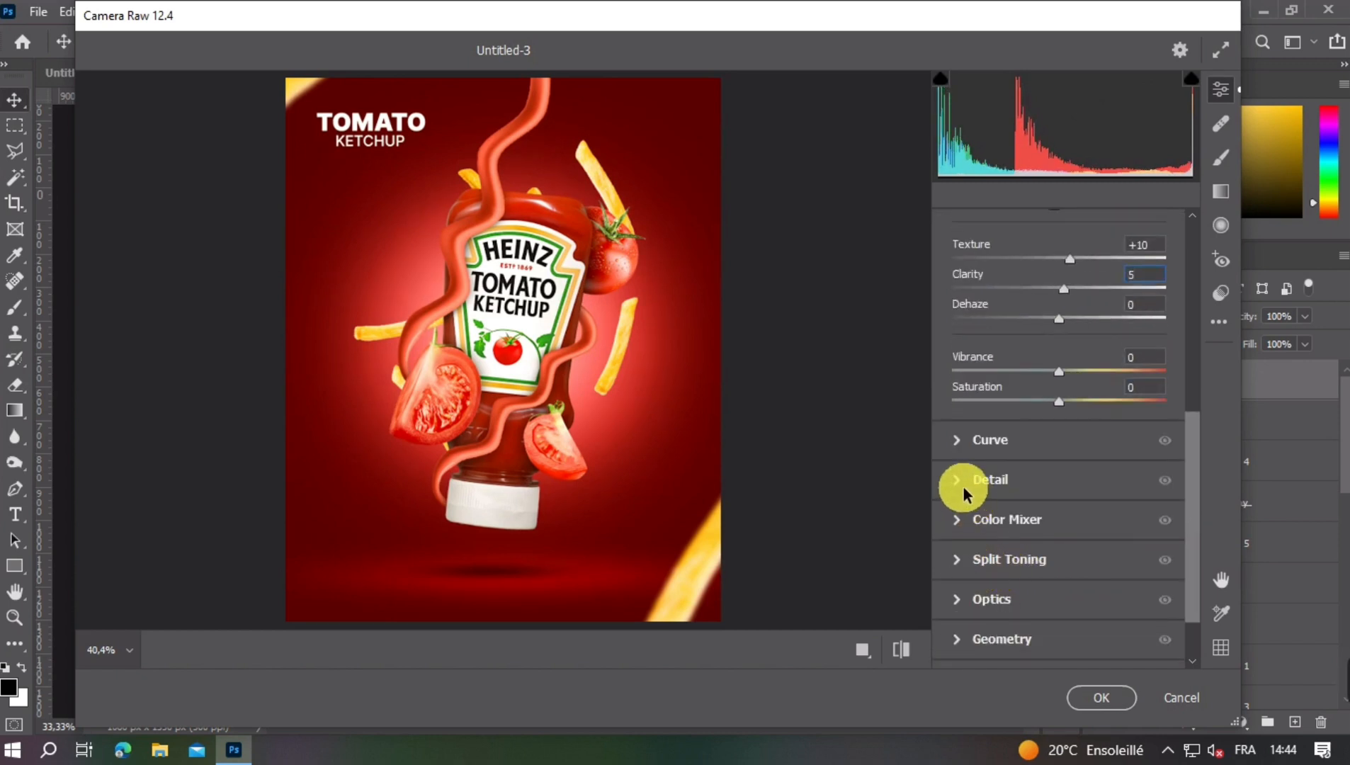
- Set the poster's Sharpening to 5 and add a Vignetting effect of -10
click(963, 488)
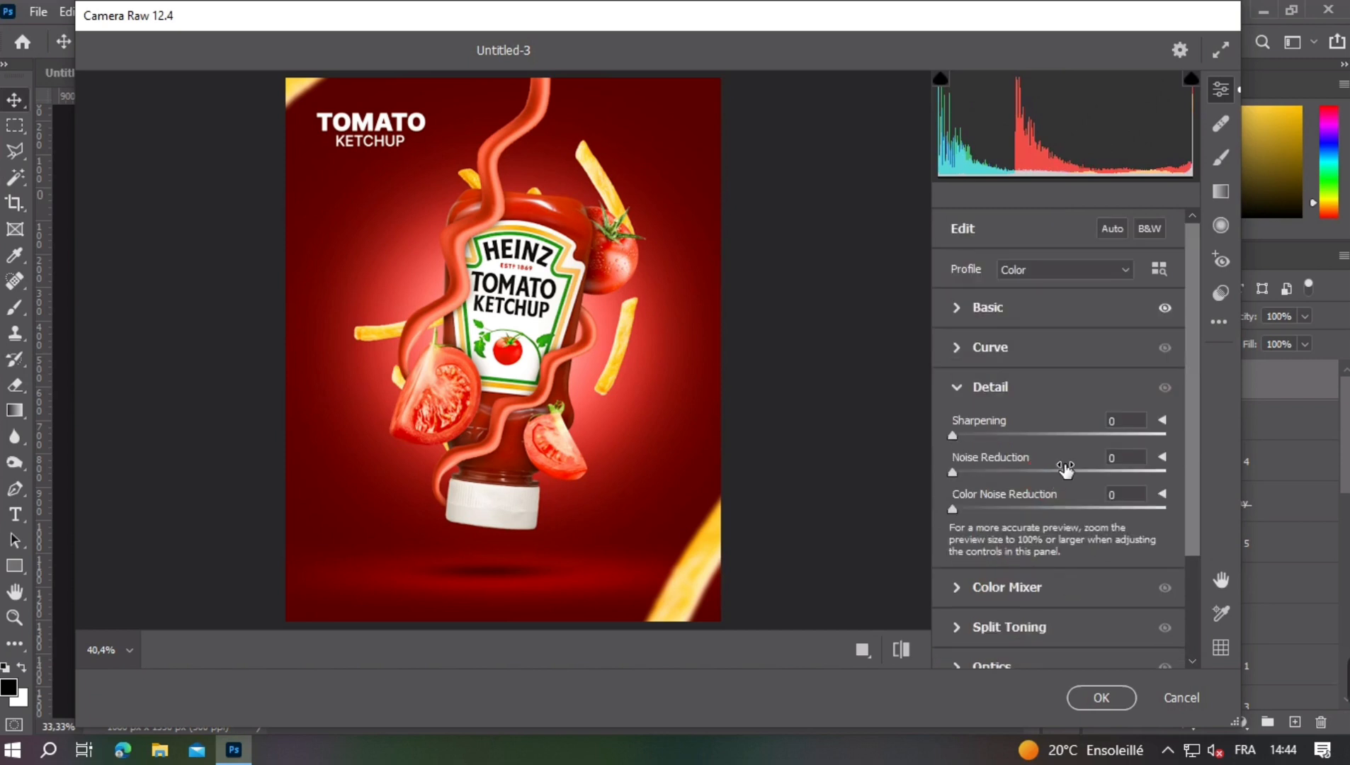
click(965, 388)
click(950, 587)
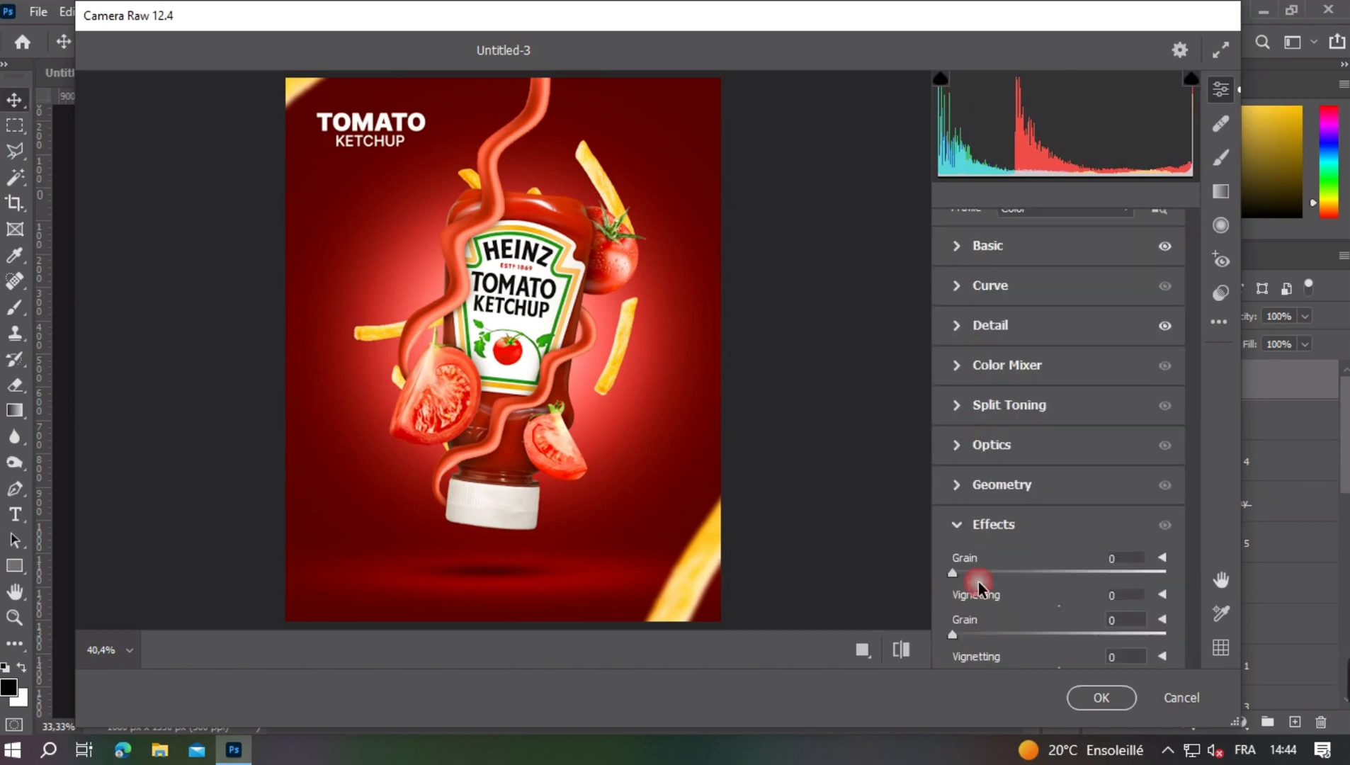
click(1091, 595)
text(-)
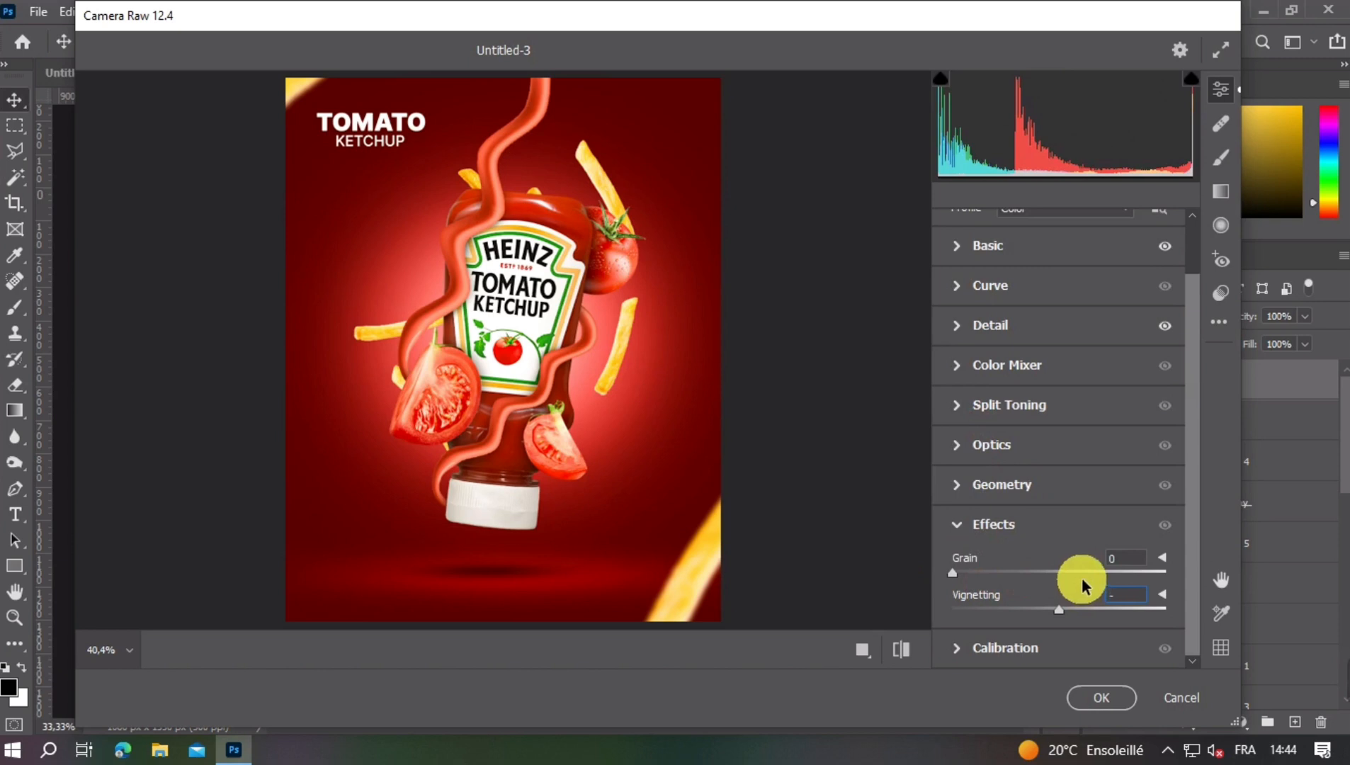
text(10)
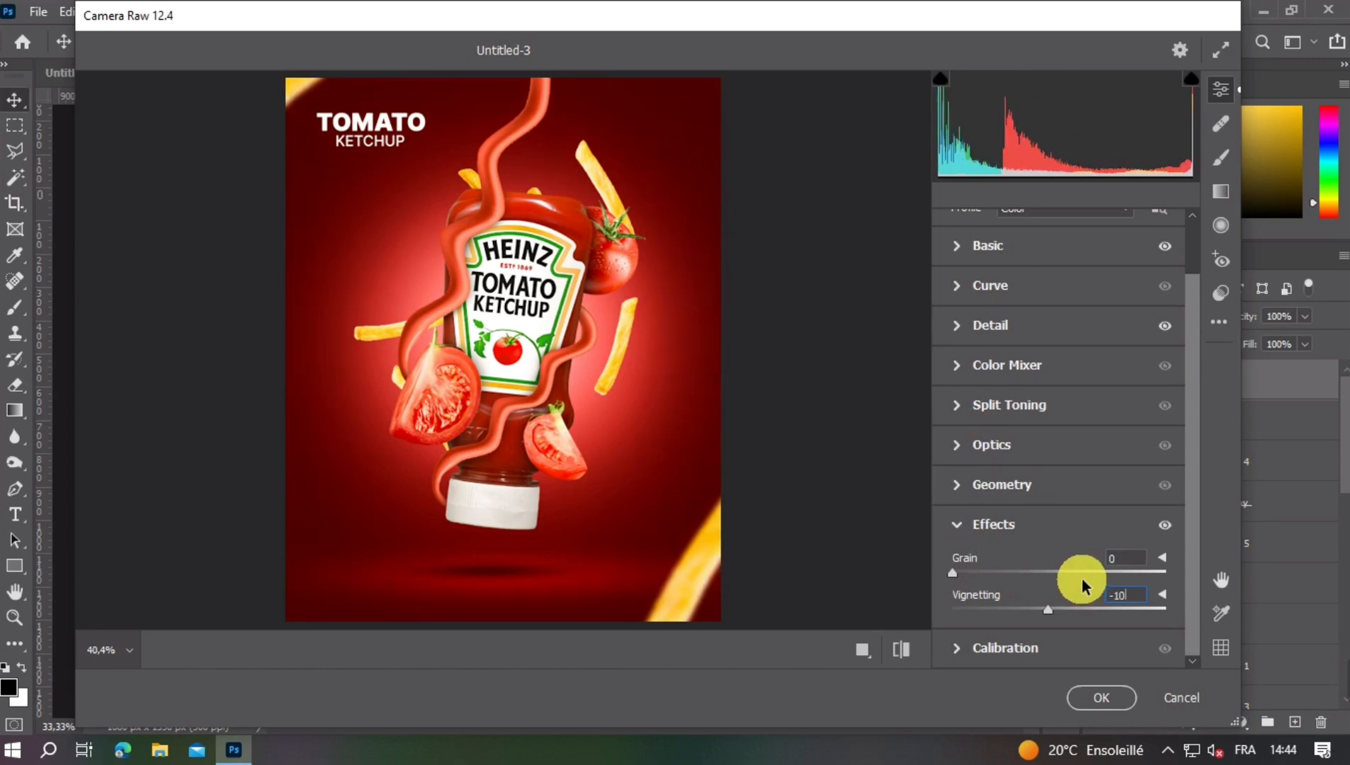
- Review the Basic adjustments and apply the Camera Raw grading to the merged poster layer
click(957, 526)
click(960, 312)
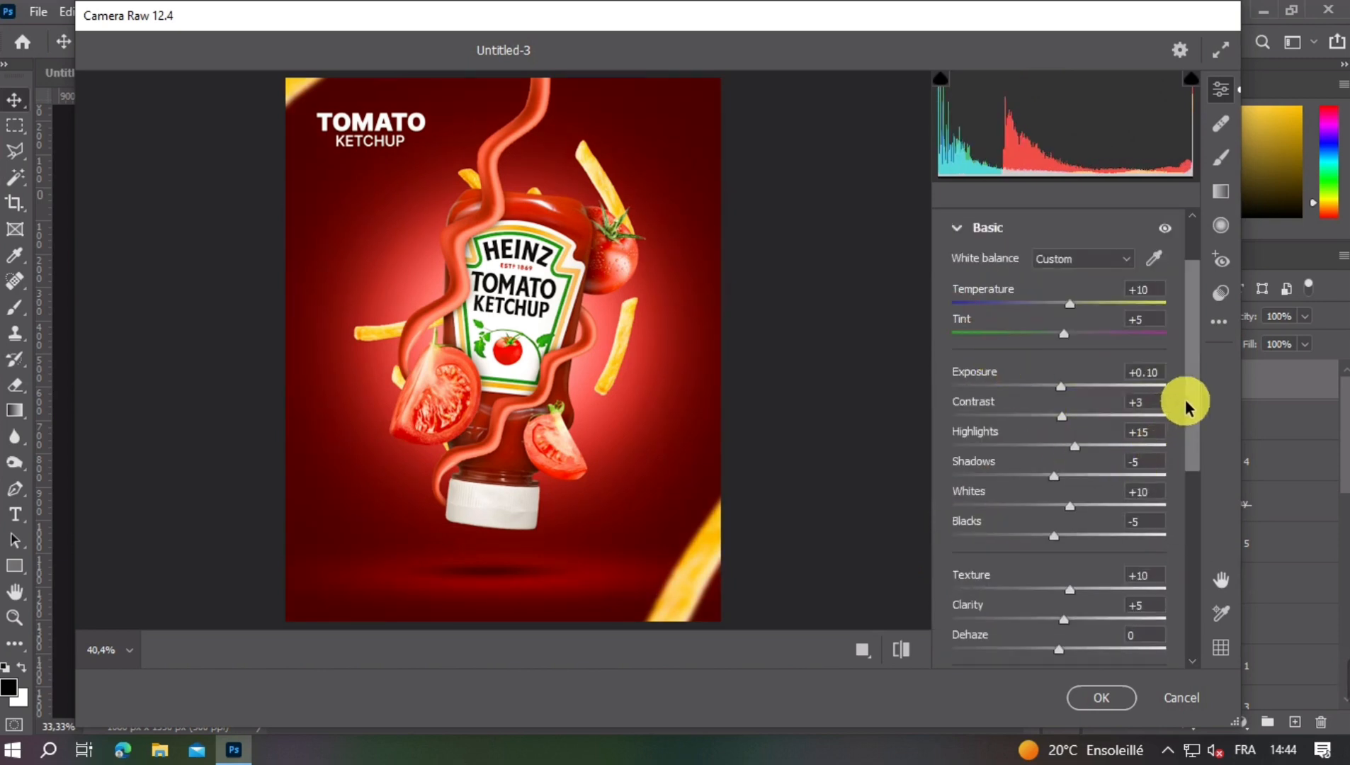
drag(1185, 404, 1192, 422)
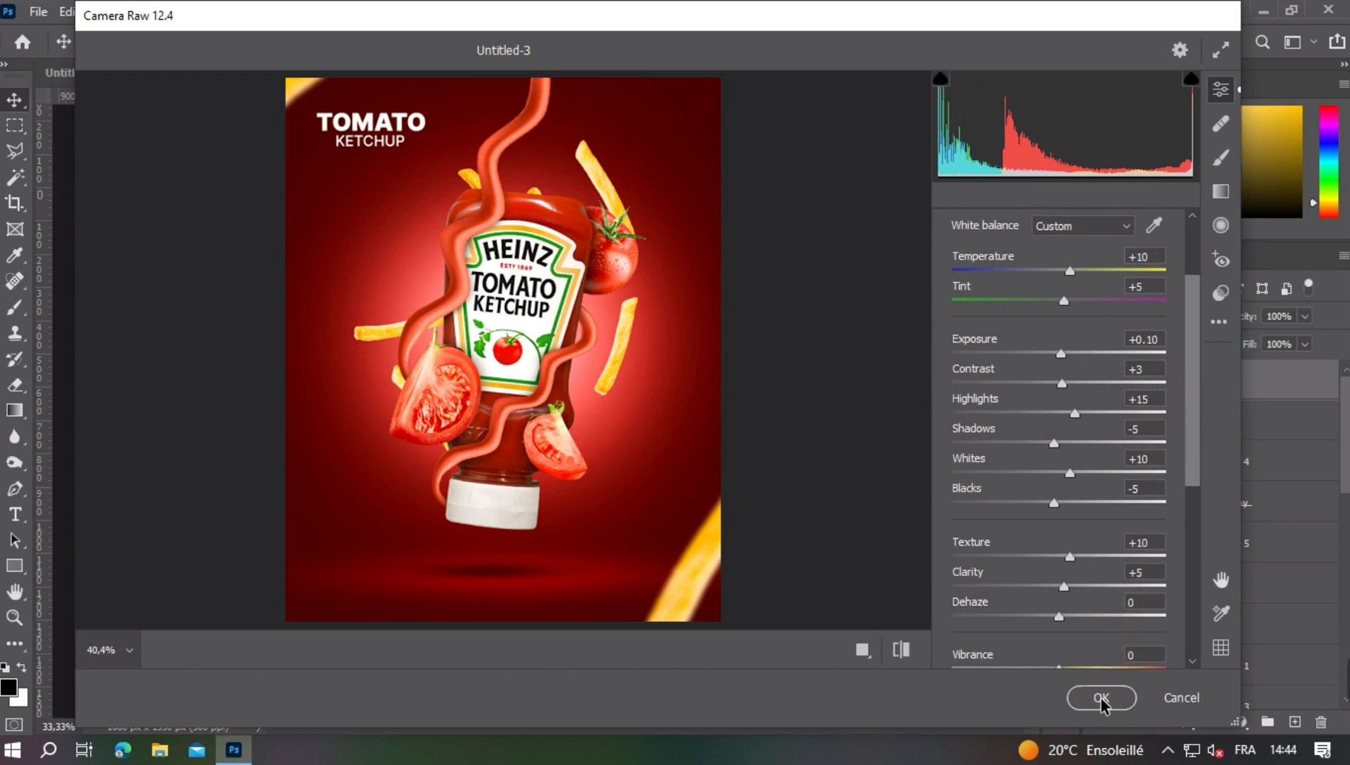
click(1100, 700)
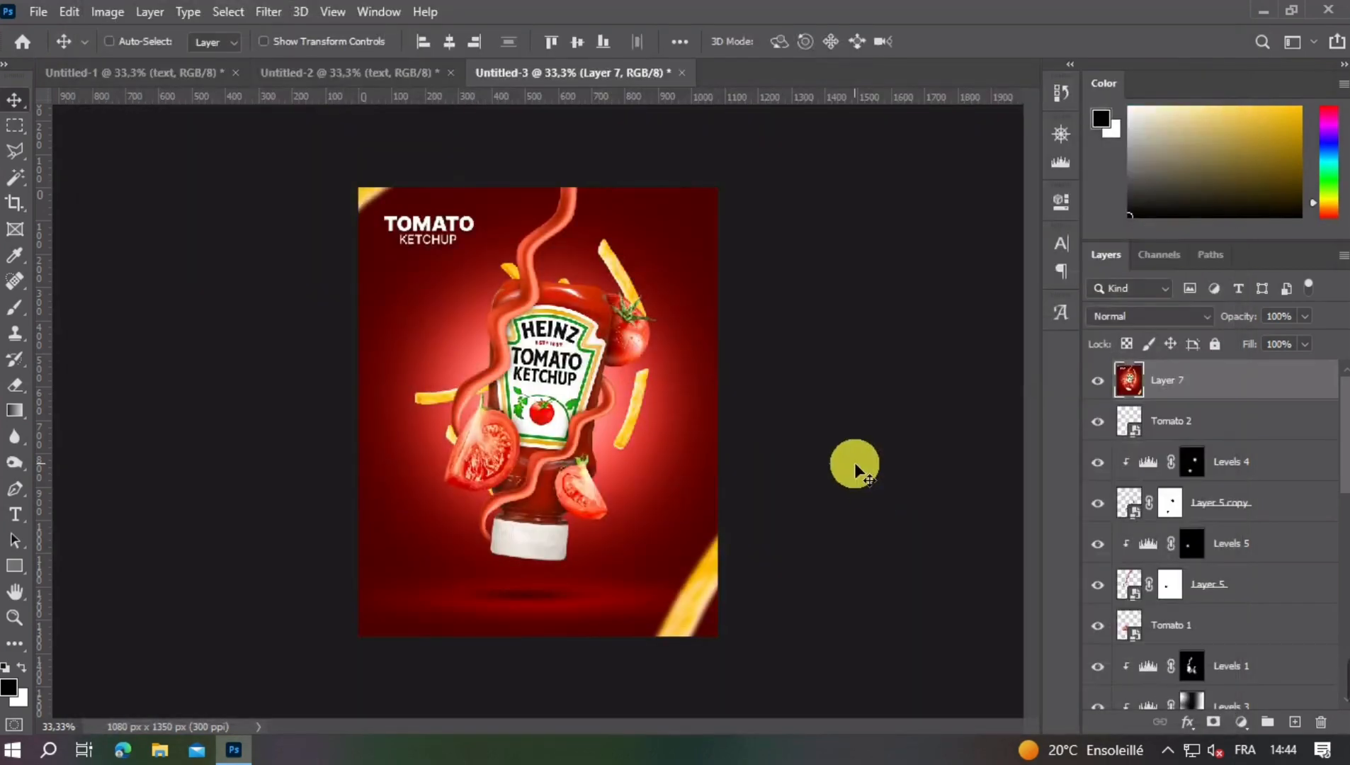
- Compare the poster with and without the graded Layer 7, and examine the title, bottle, tomatoes and fries up close
key(ctrl+minus)
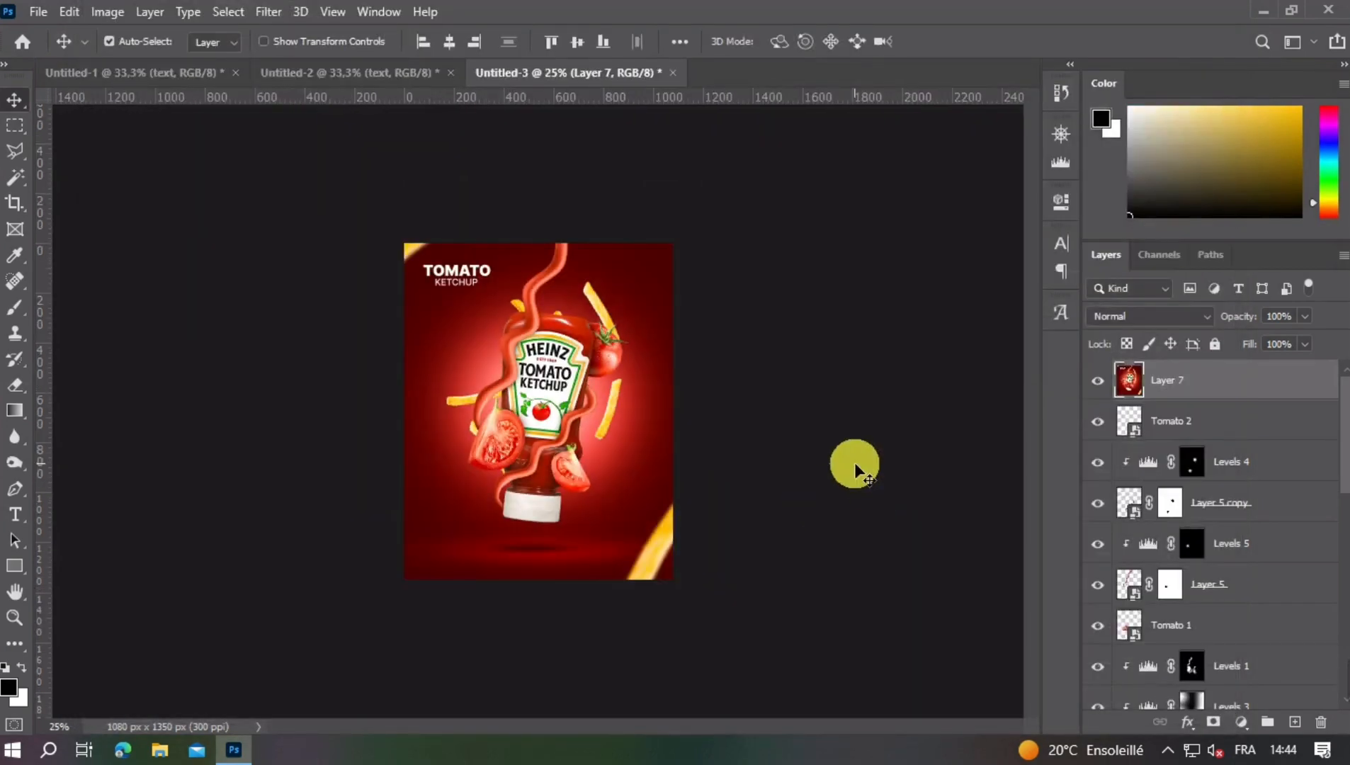
click(1097, 382)
click(1098, 383)
key(ctrl+plus)
key(ctrl+plus)
key(ctrl+plus)
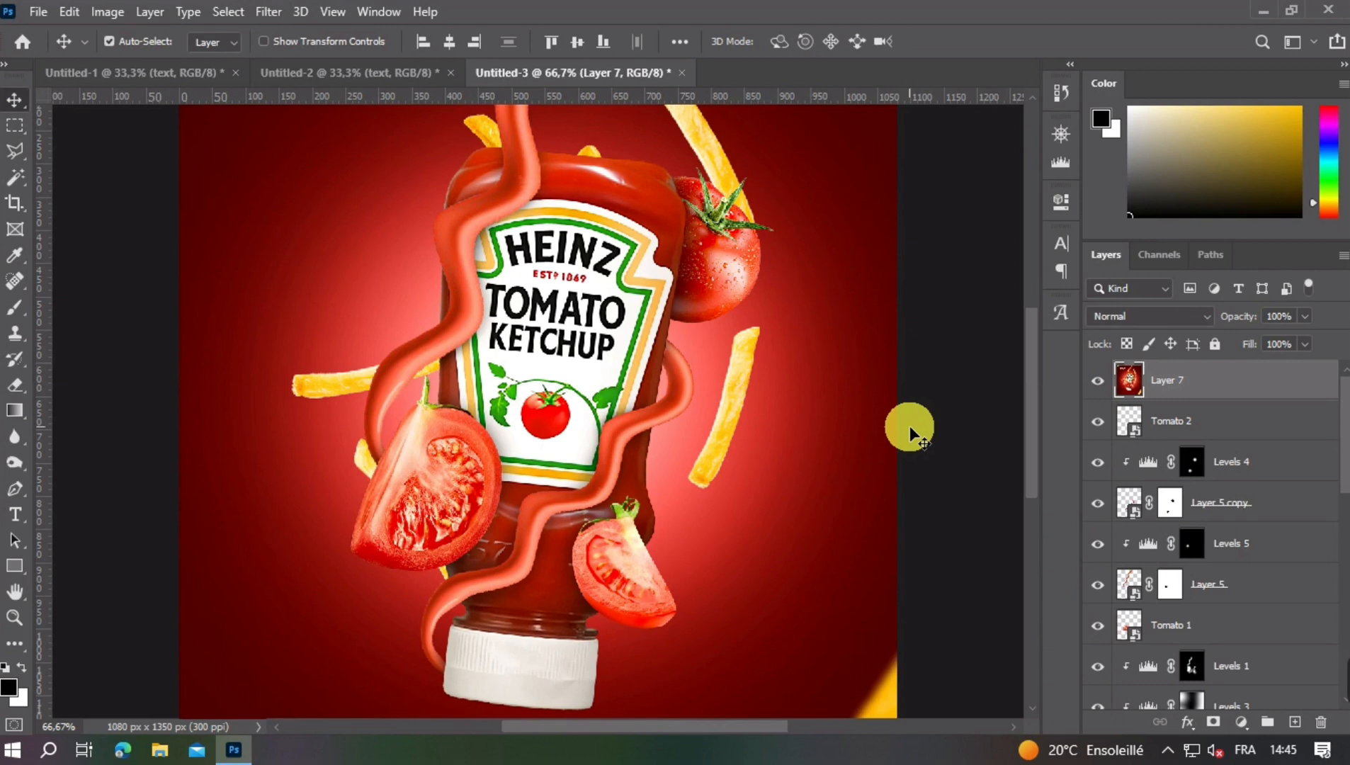
scroll(909, 426, up, 5)
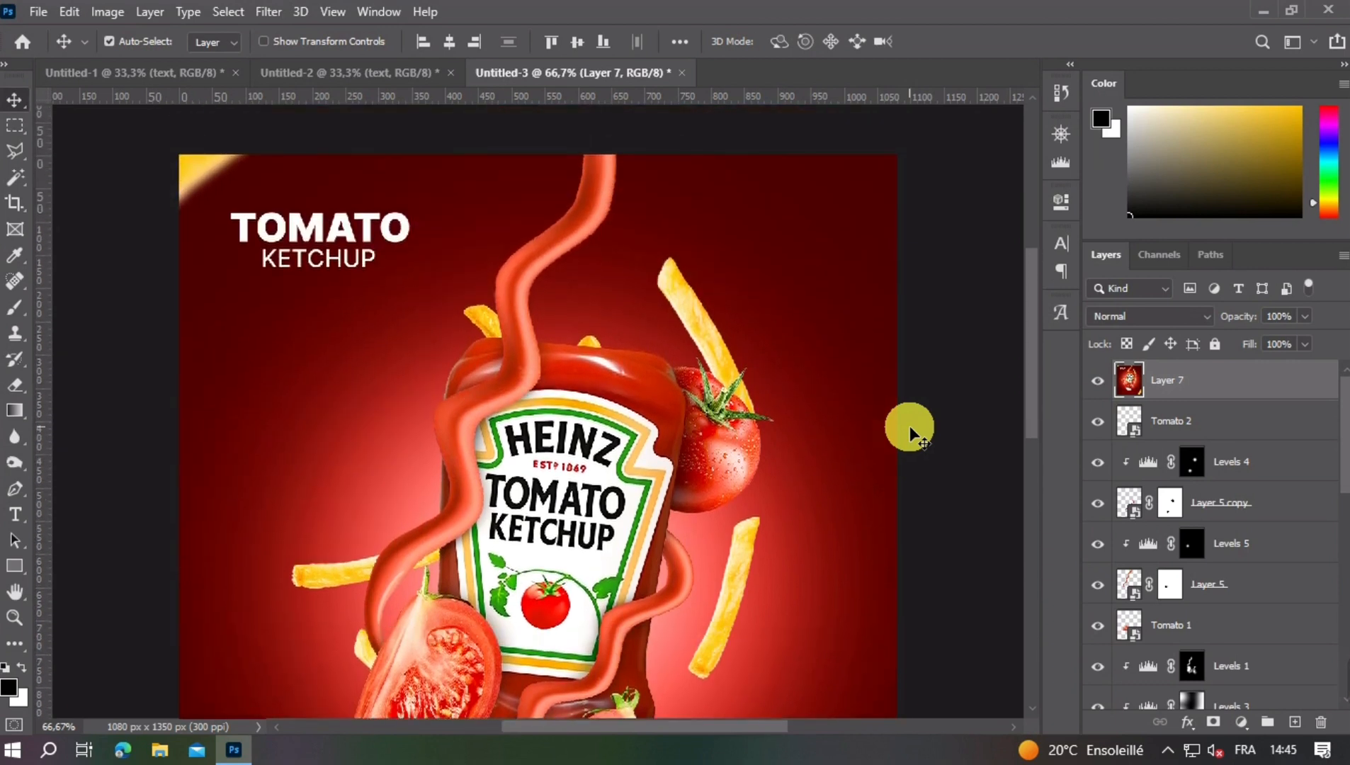
scroll(910, 426, down, 5)
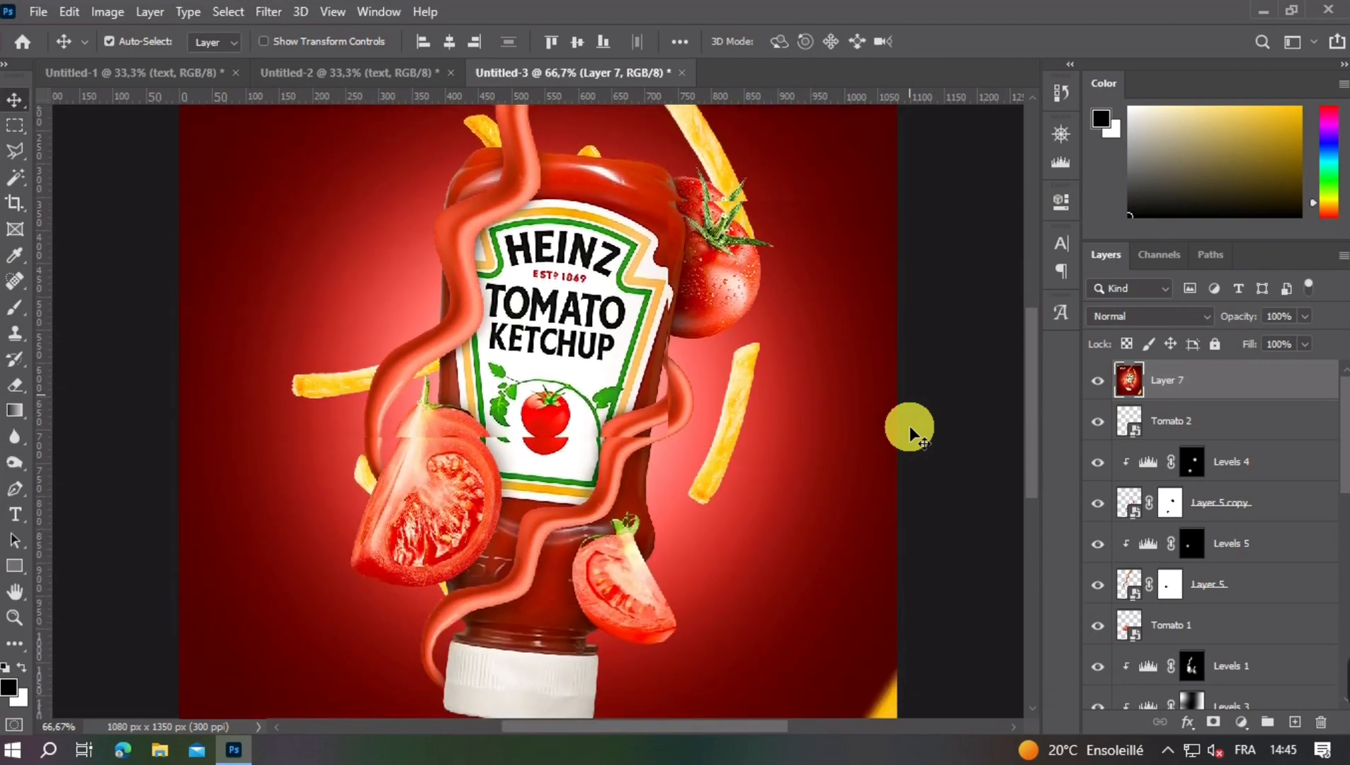
scroll(910, 427, down, 5)
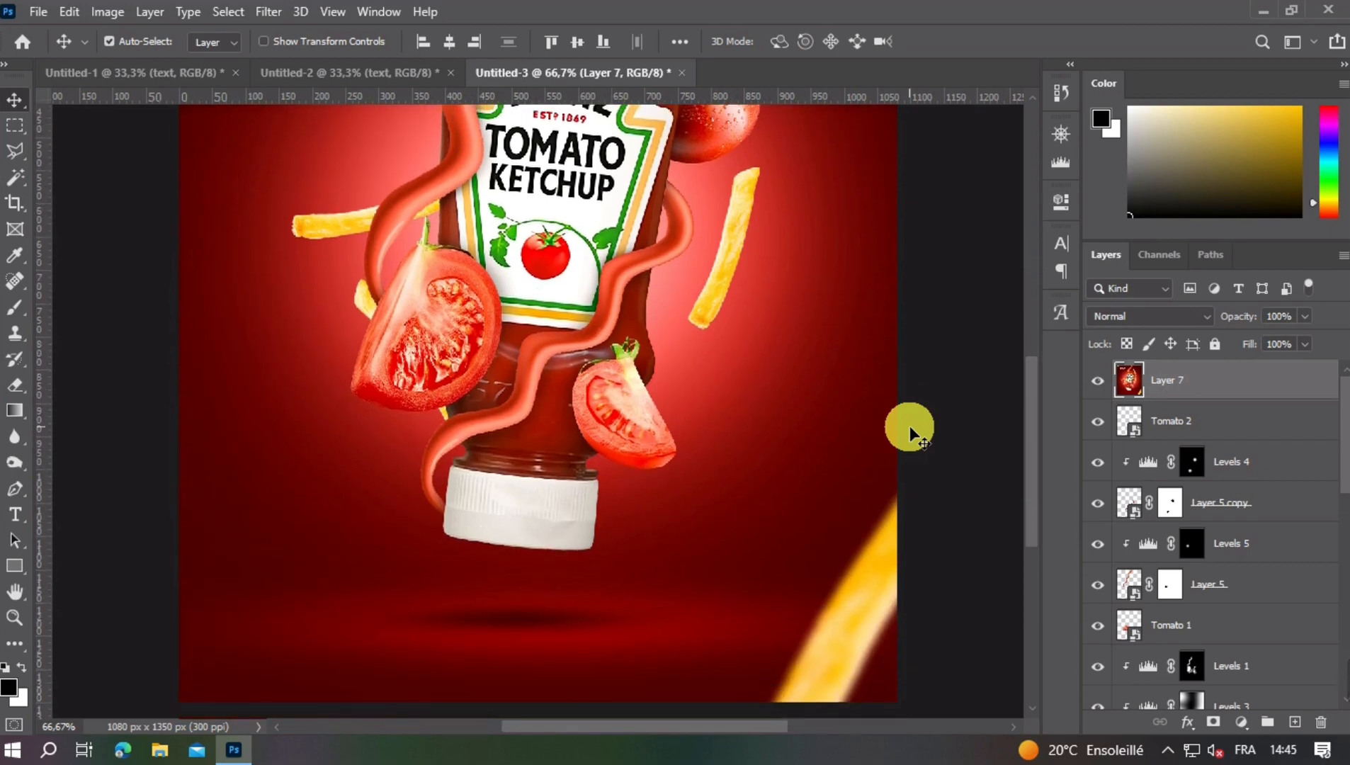
scroll(909, 426, down, 3)
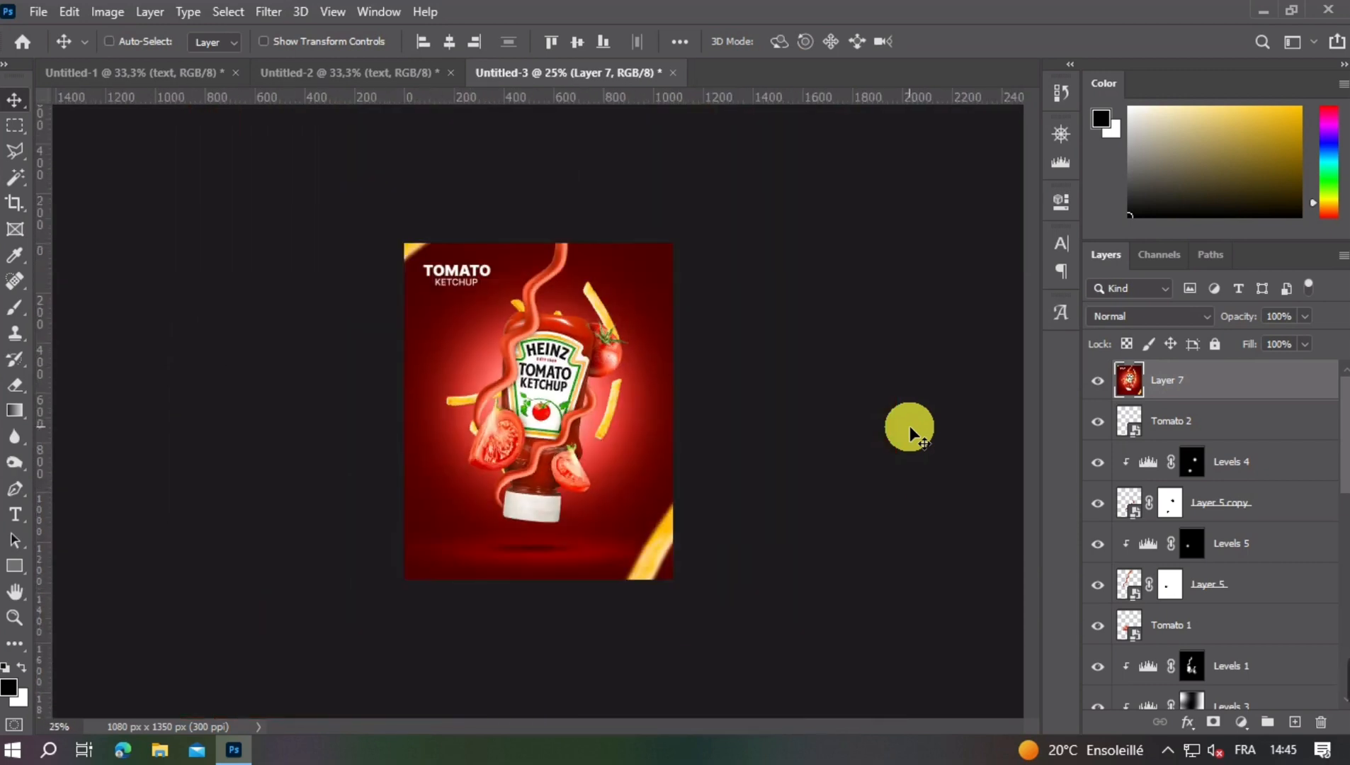